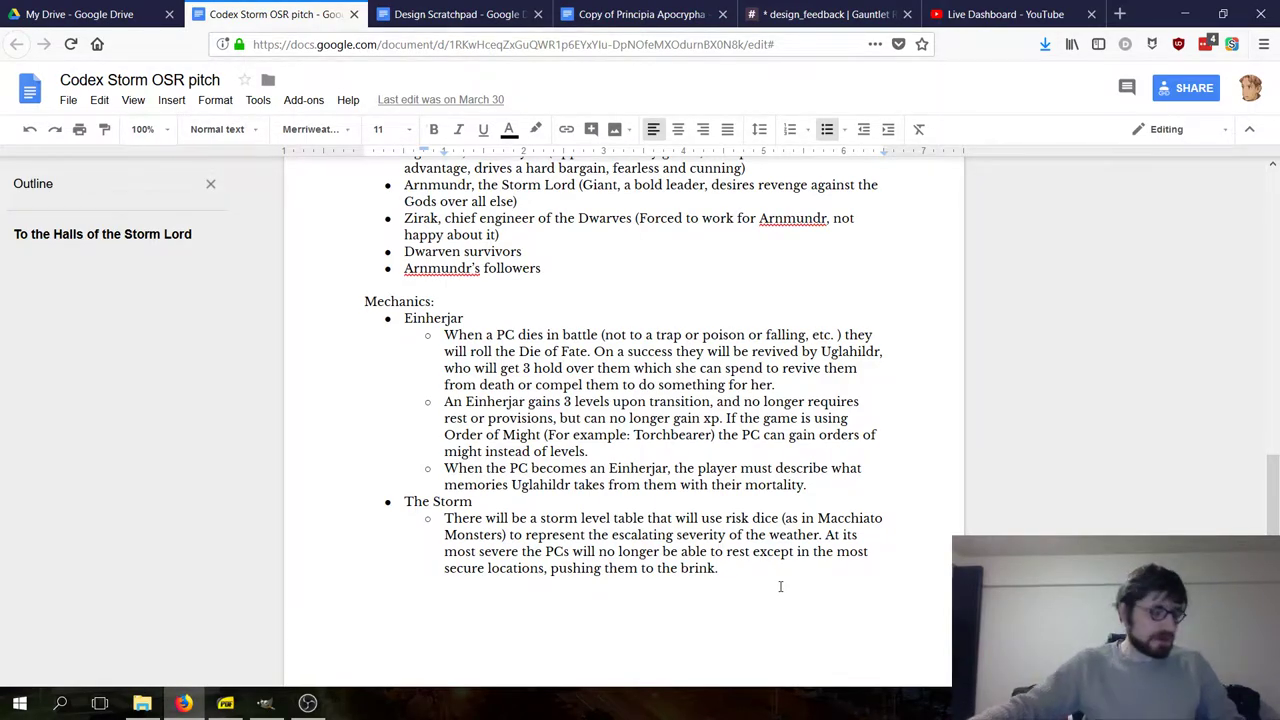
# - Return to the start of the Codex Storm OSR pitch and bring up the reference image collage in GIMP
pyautogui.scroll(15, 718, 553)
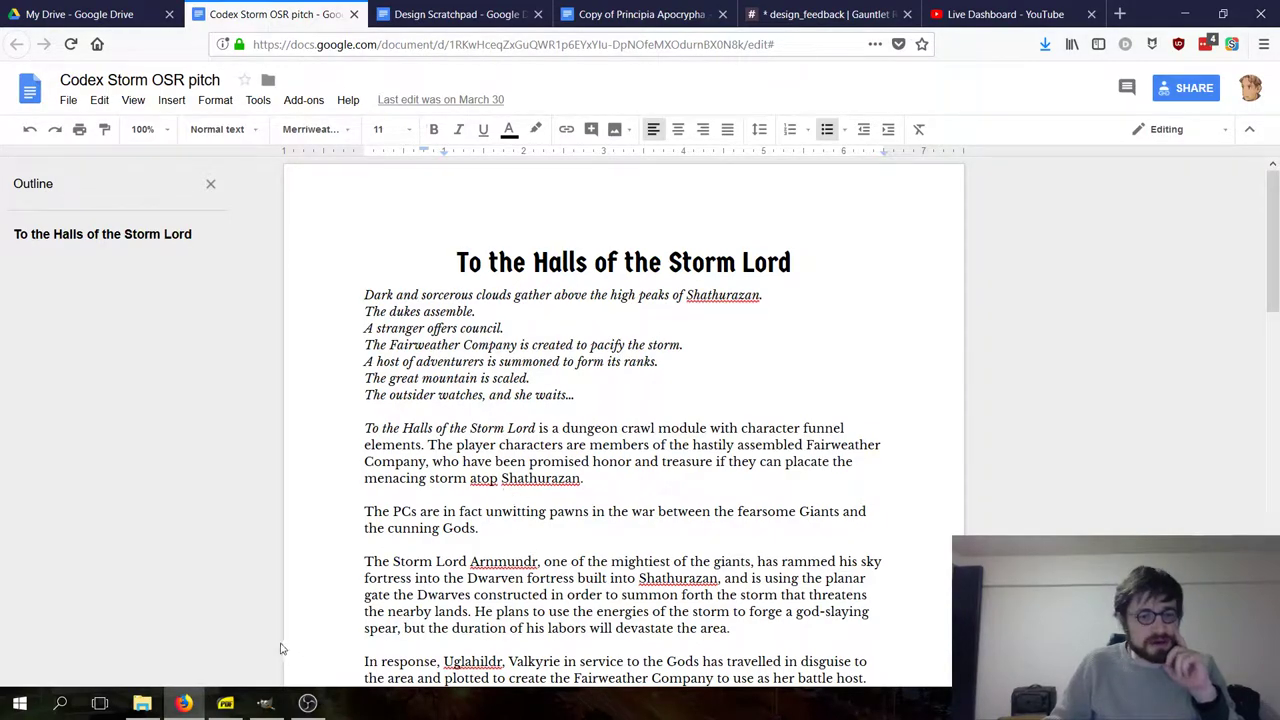
pyautogui.click(265, 703)
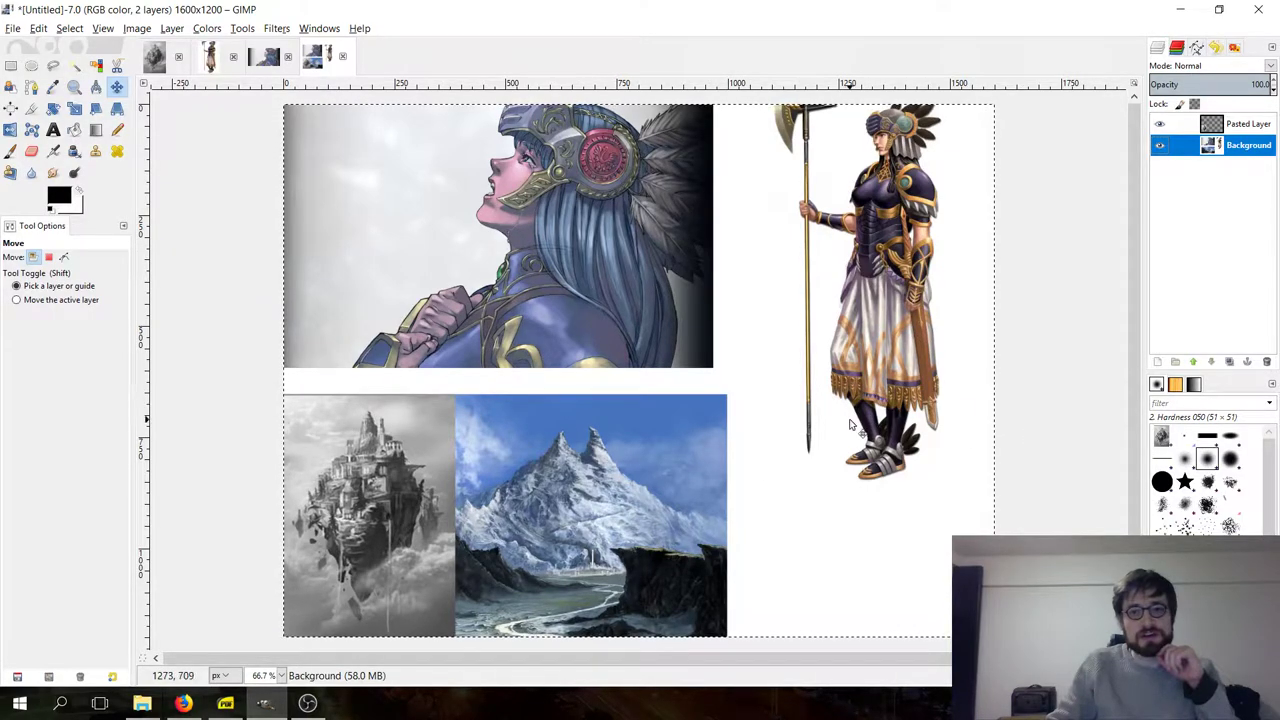
# - Switch to Firefox, open a new tab and enter "hrist" as the search text
pyautogui.click(196, 708)
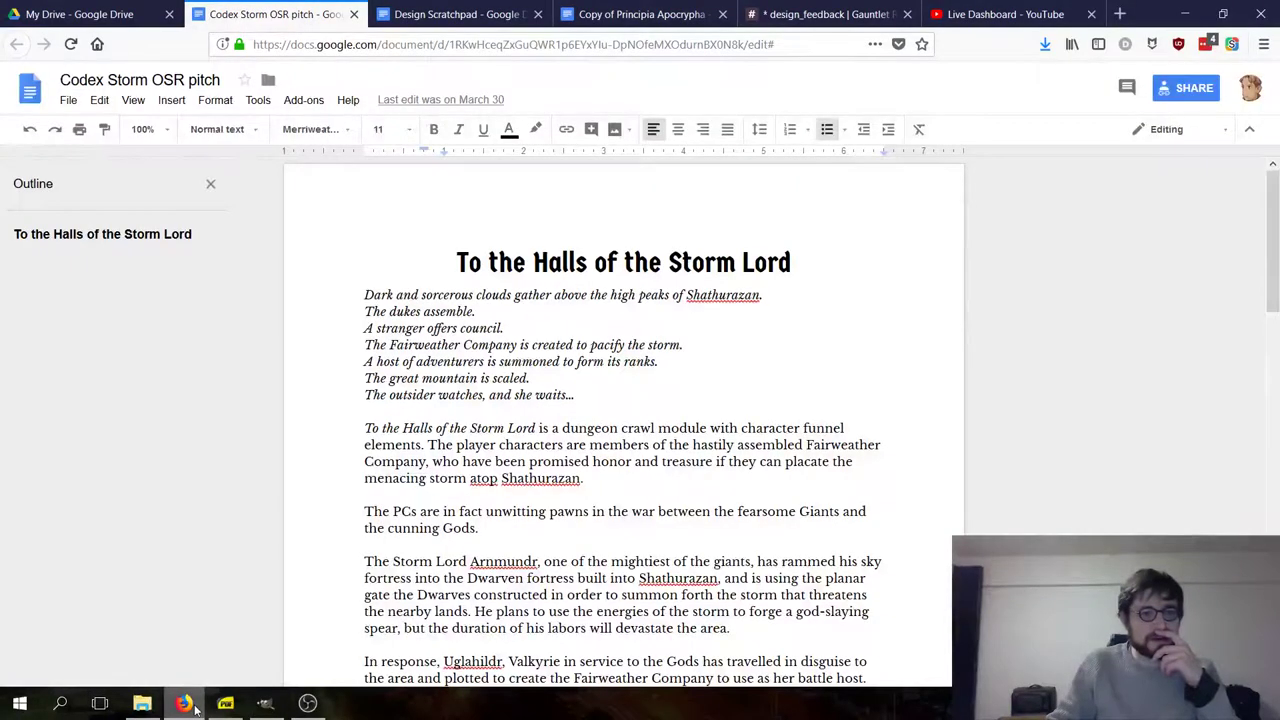
pyautogui.click(1118, 16)
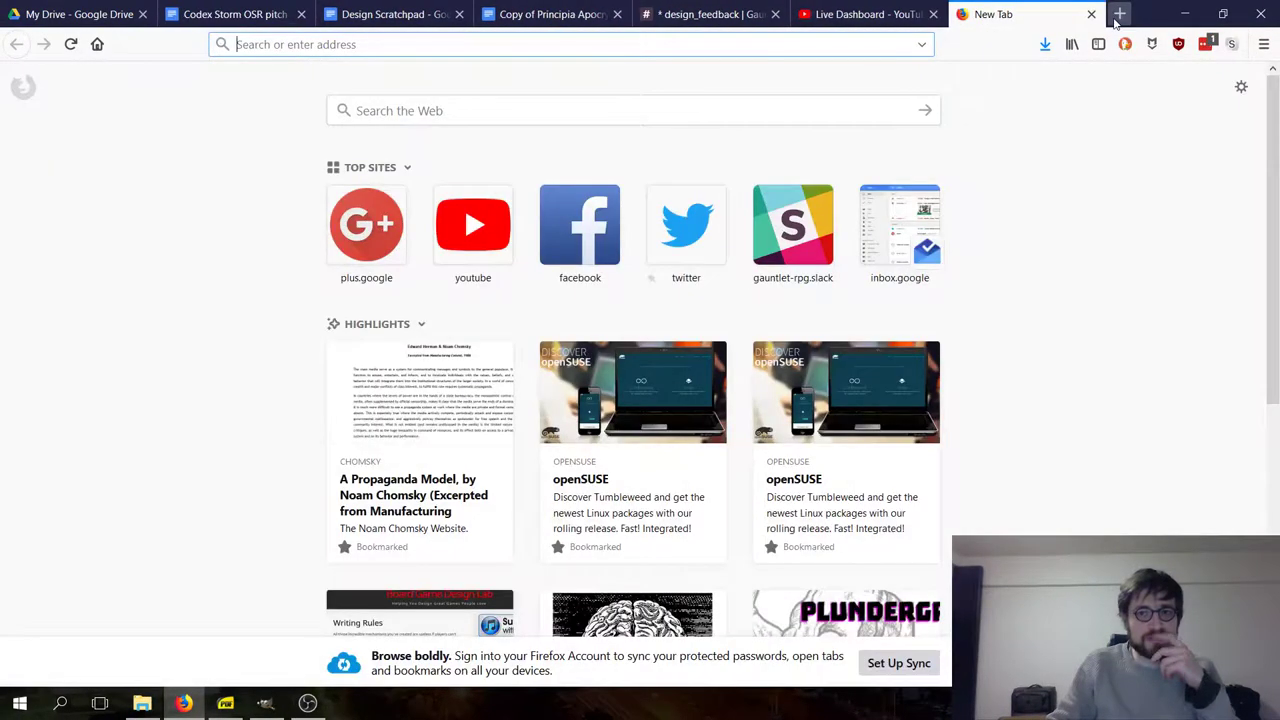
pyautogui.write('hrist')
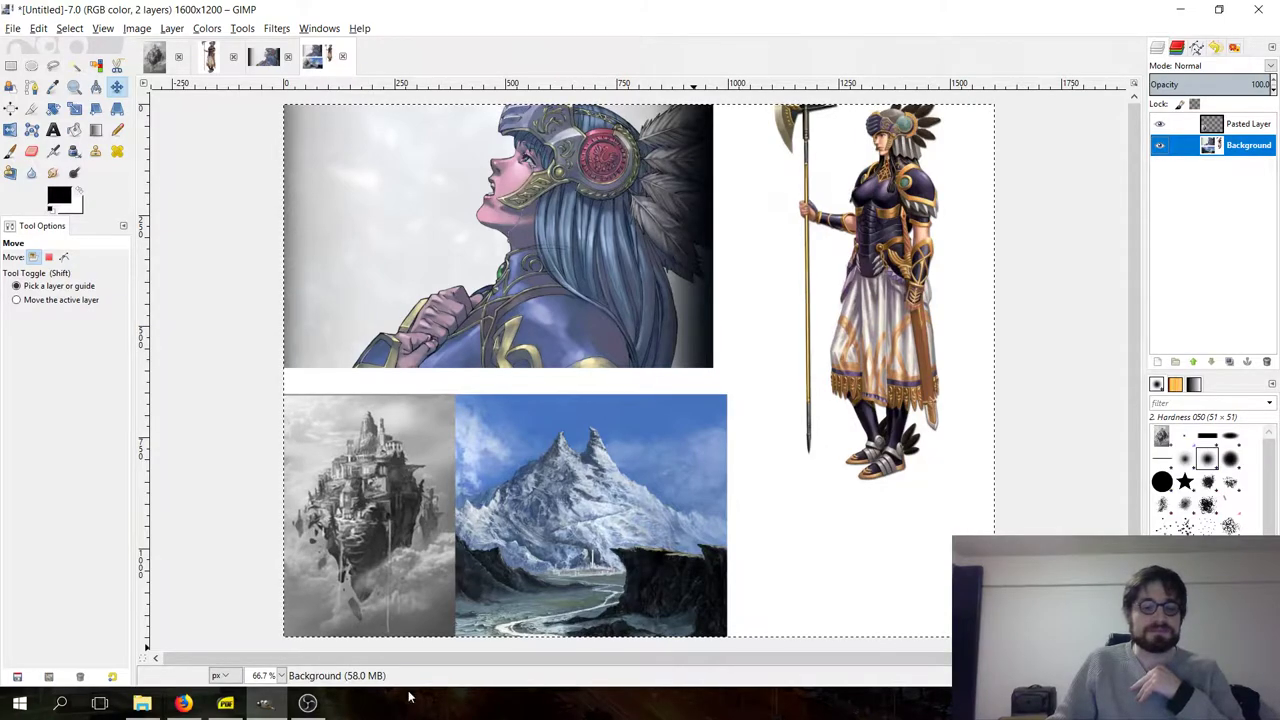
pyautogui.click(183, 703)
pyautogui.write('hrist')
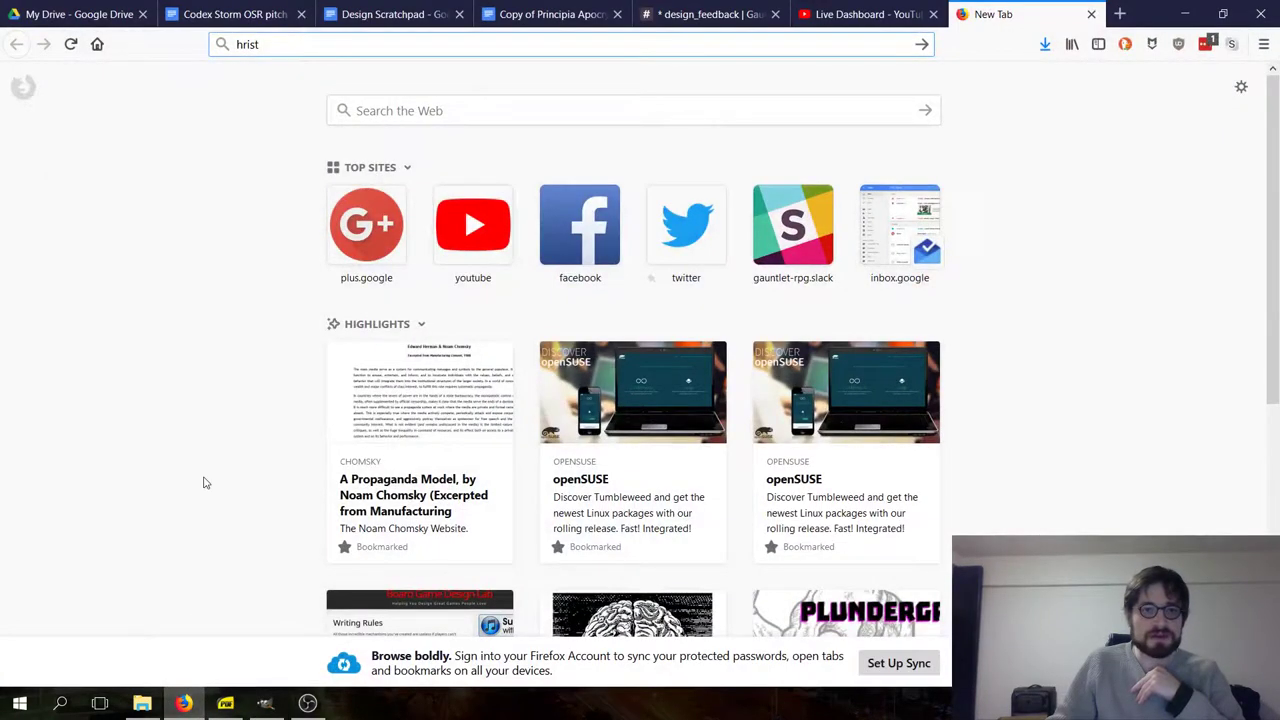
# - Return to the Codex Storm OSR pitch and read through its module structure, NPCs and Mechanics section
pyautogui.click(548, 16)
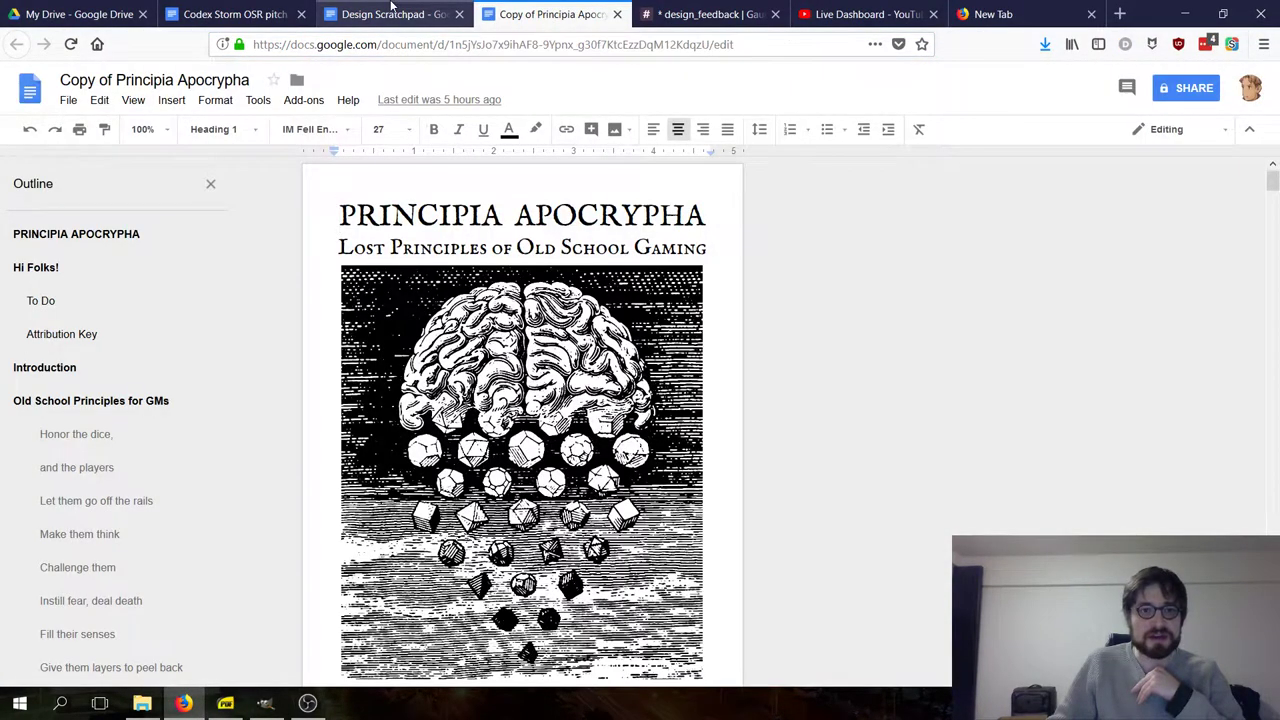
pyautogui.click(366, 12)
pyautogui.click(216, 16)
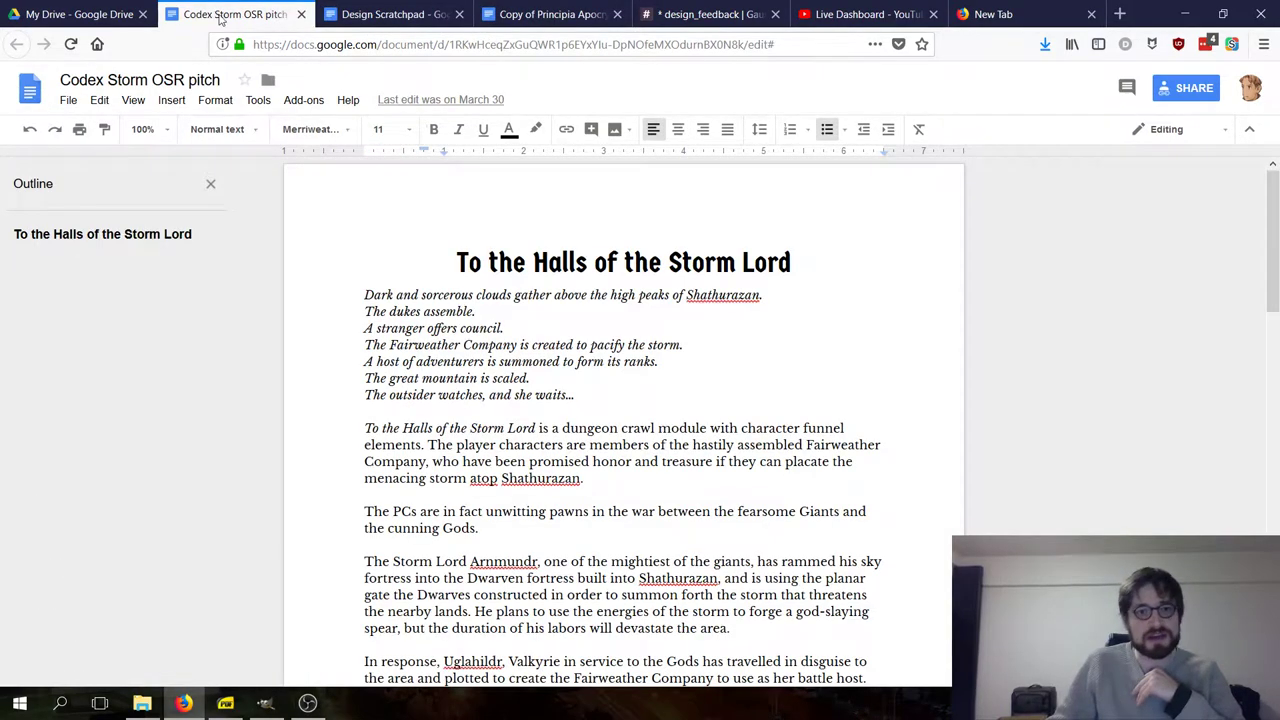
pyautogui.scroll(-3, 520, 265)
pyautogui.scroll(-5, 517, 272)
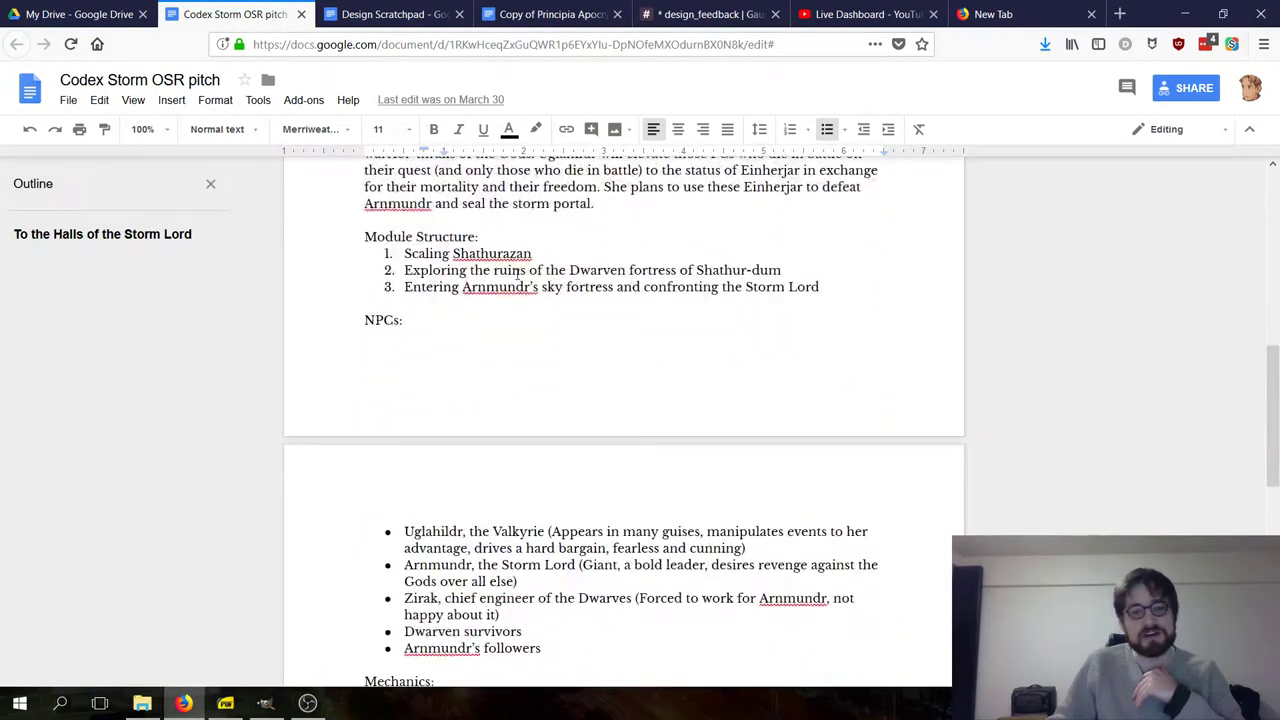
pyautogui.scroll(-2, 517, 272)
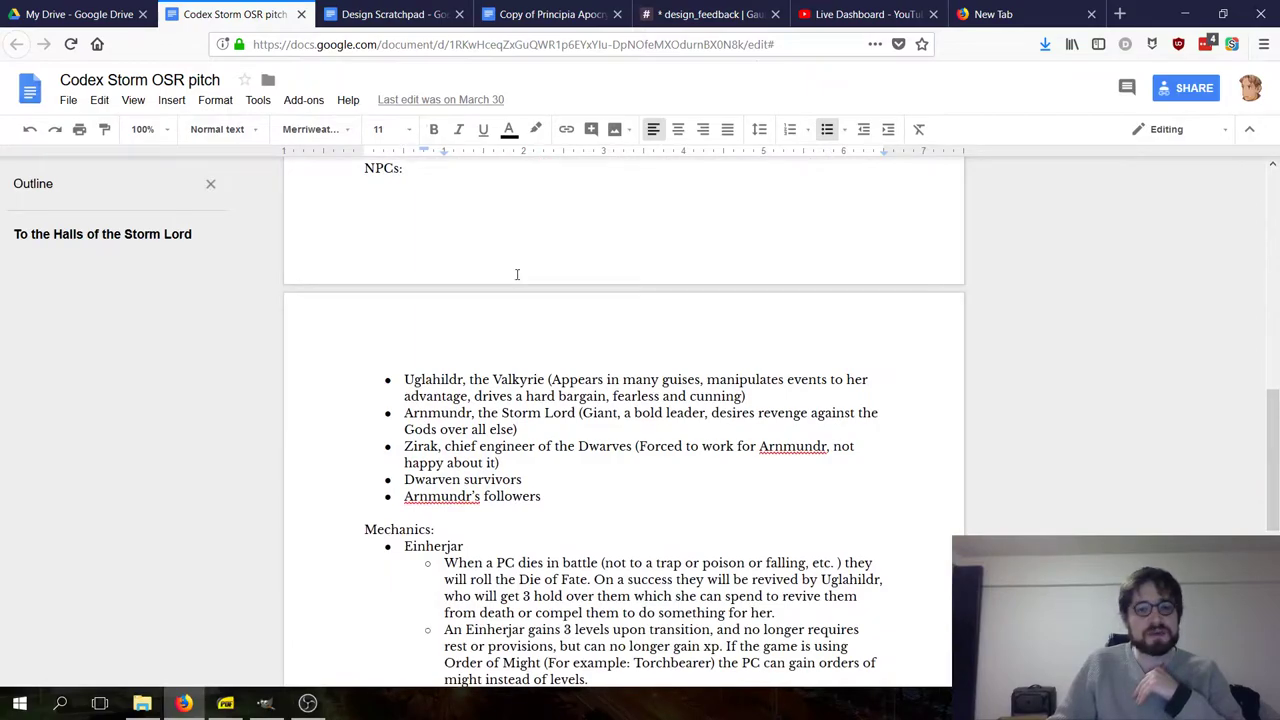
pyautogui.scroll(-3, 517, 274)
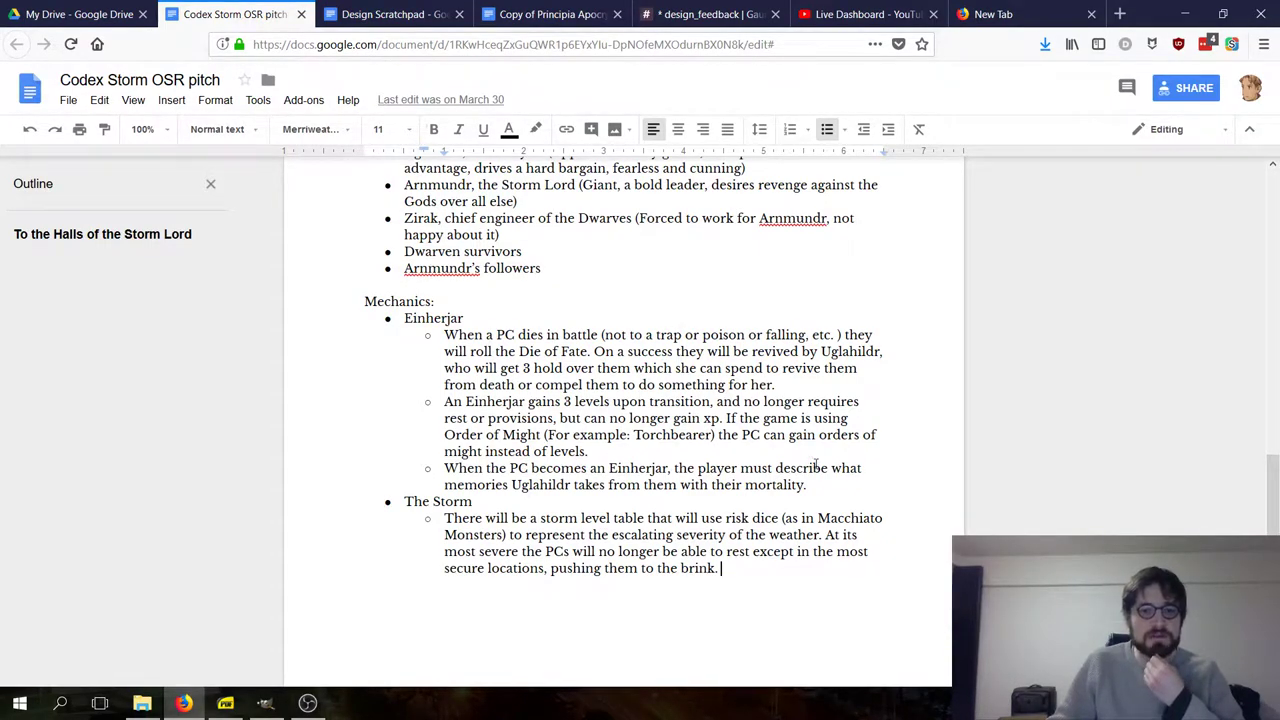
# - Review the pitch's background paragraphs about the Storm Lord and the Valkyrie Uglahildr
pyautogui.moveTo(808, 485); pyautogui.dragTo(693, 454)
pyautogui.scroll(5, 769, 429)
pyautogui.scroll(10, 769, 429)
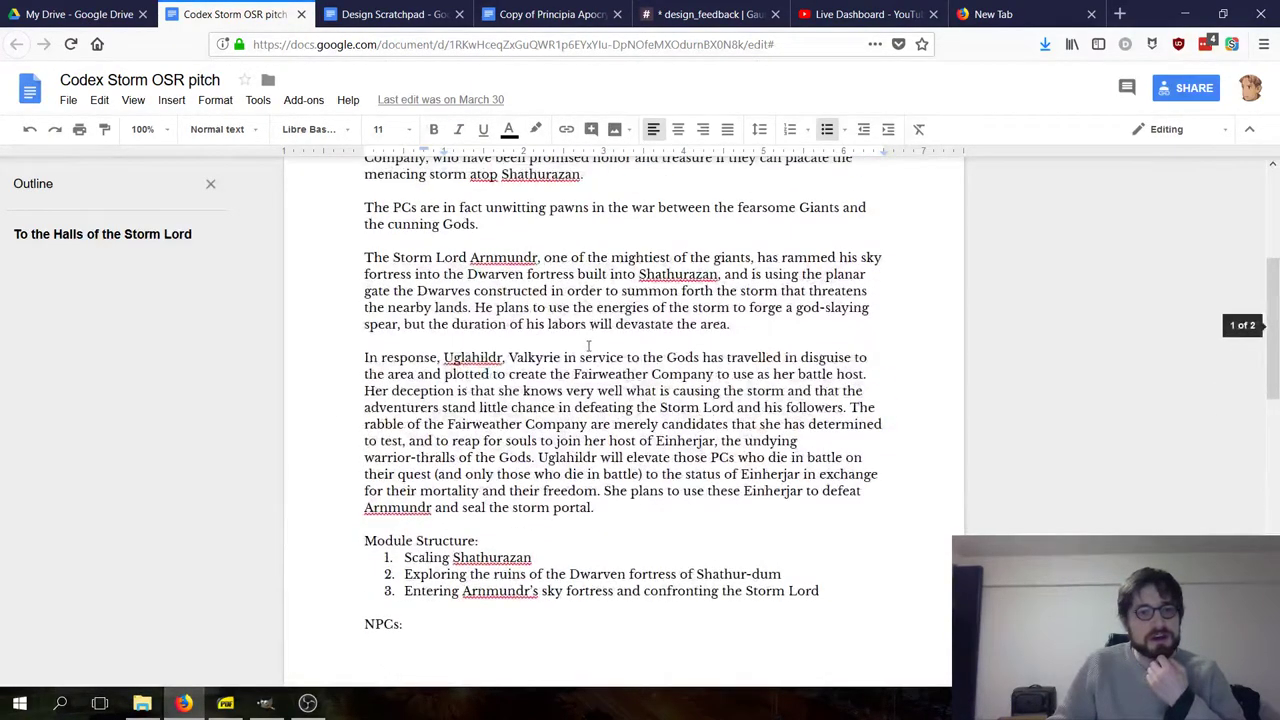
pyautogui.click(726, 390)
pyautogui.scroll(-3, 726, 390)
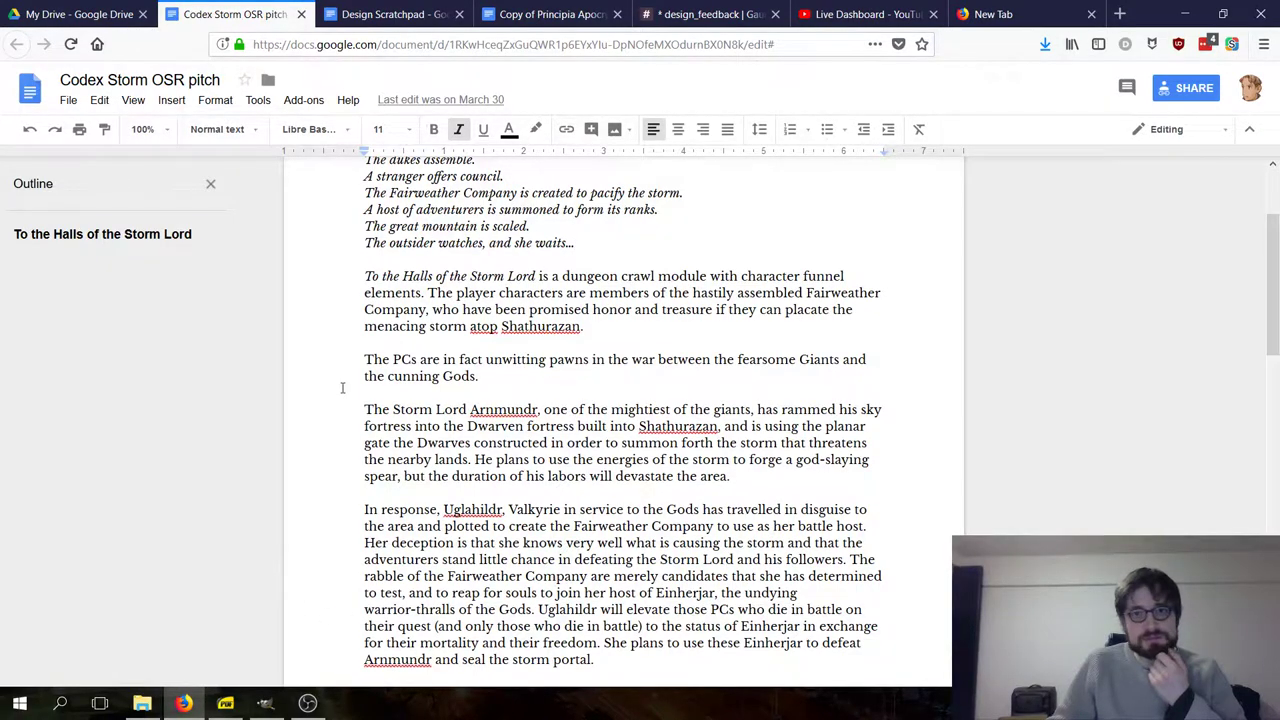
# - Check the image collage in GIMP and view the Macchiato Monsters title page in the PDF viewer
pyautogui.click(264, 703)
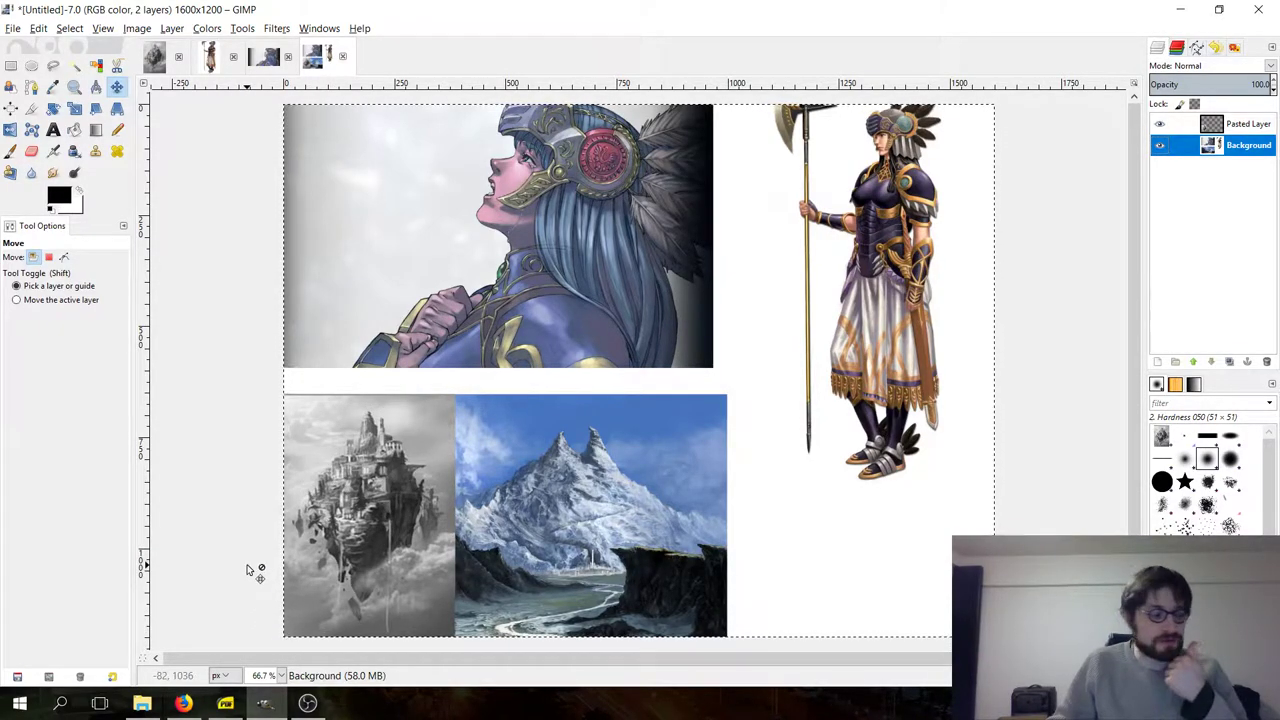
pyautogui.click(226, 703)
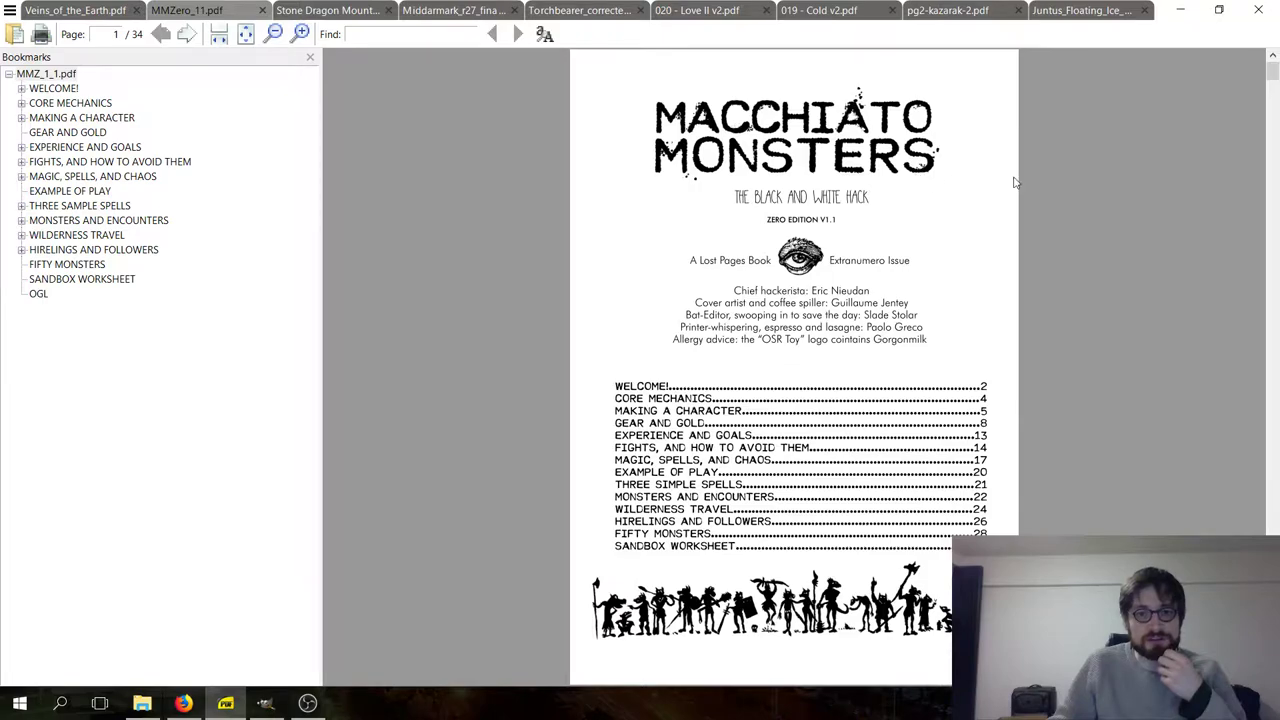
pyautogui.doubleClick(800, 197)
pyautogui.moveTo(874, 192); pyautogui.dragTo(618, 94)
pyautogui.click(673, 173)
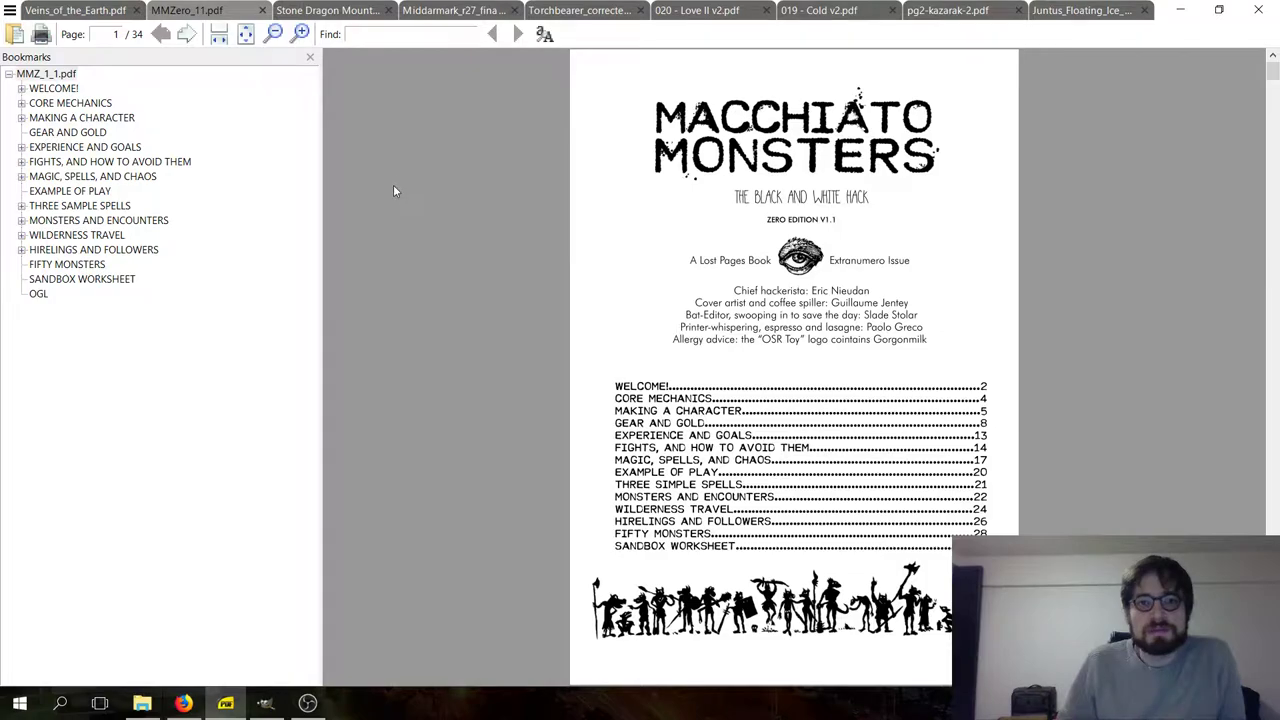
# - Open the Stone Dragon Mountain PDF, glance back at the pitch in Firefox, and view the PDF's cover and credits
pyautogui.click(327, 10)
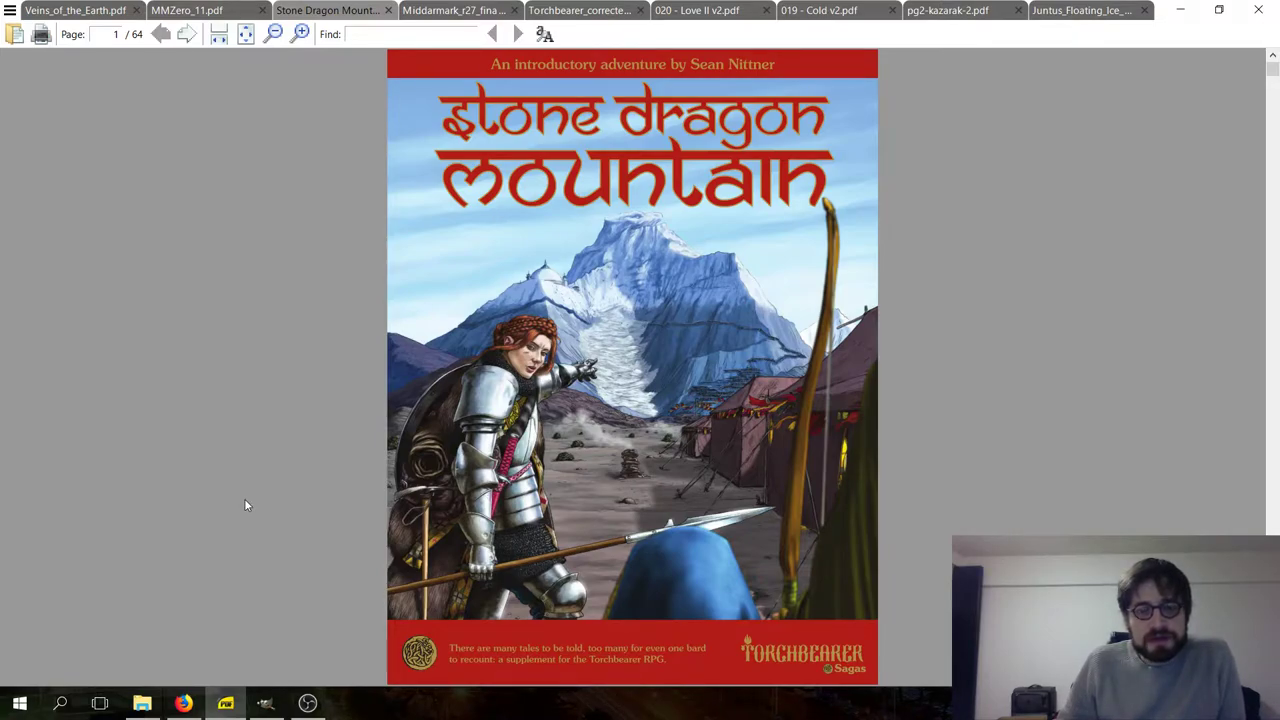
pyautogui.click(196, 708)
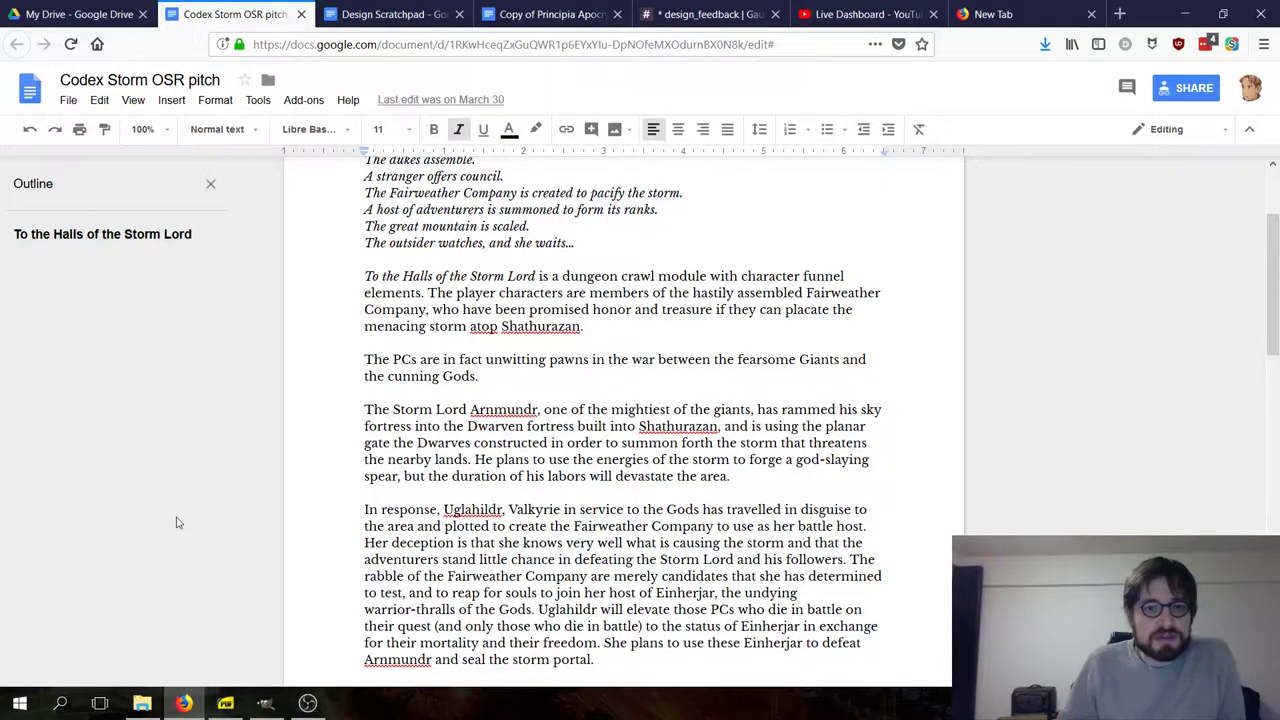
pyautogui.click(225, 703)
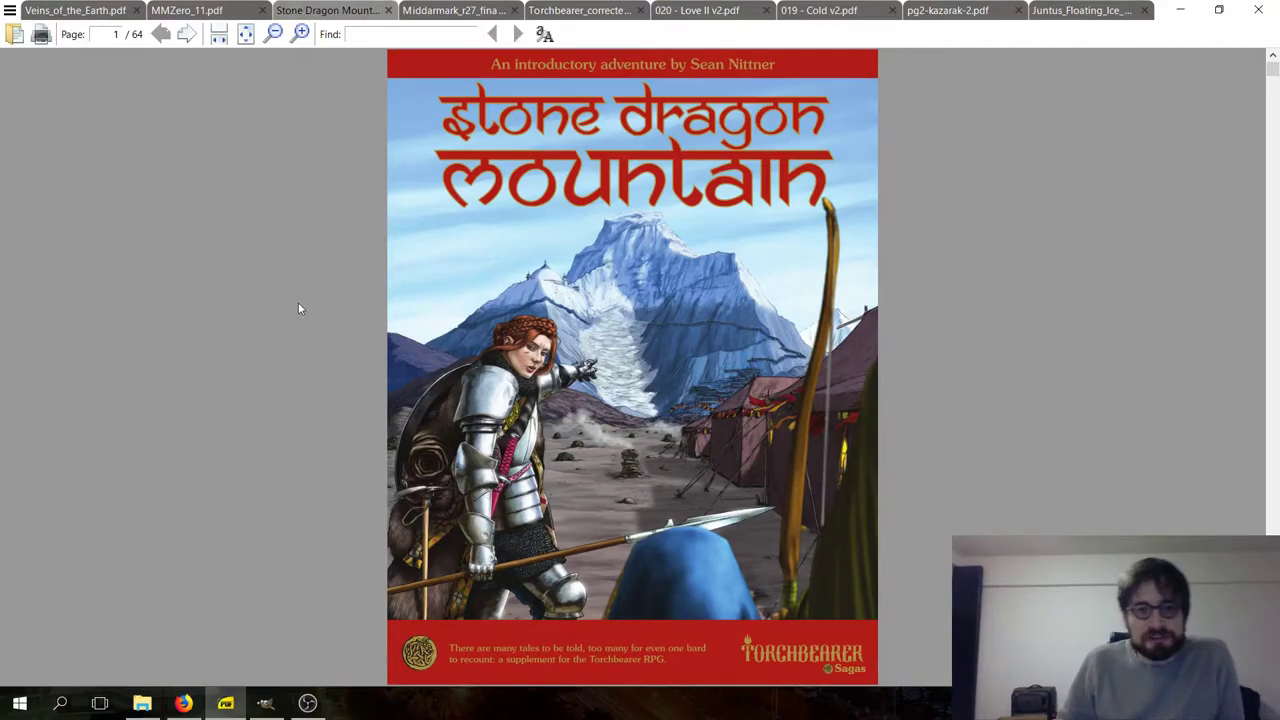
pyautogui.scroll(-10, 771, 289)
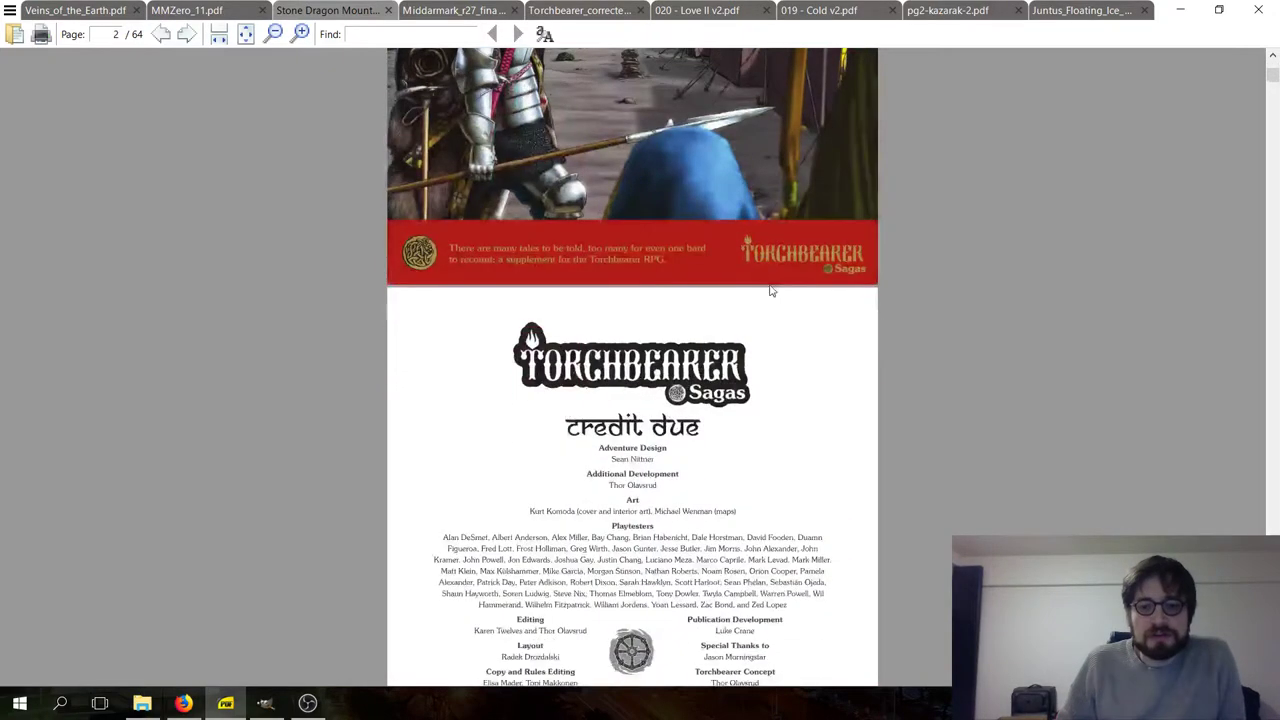
pyautogui.scroll(-2, 771, 289)
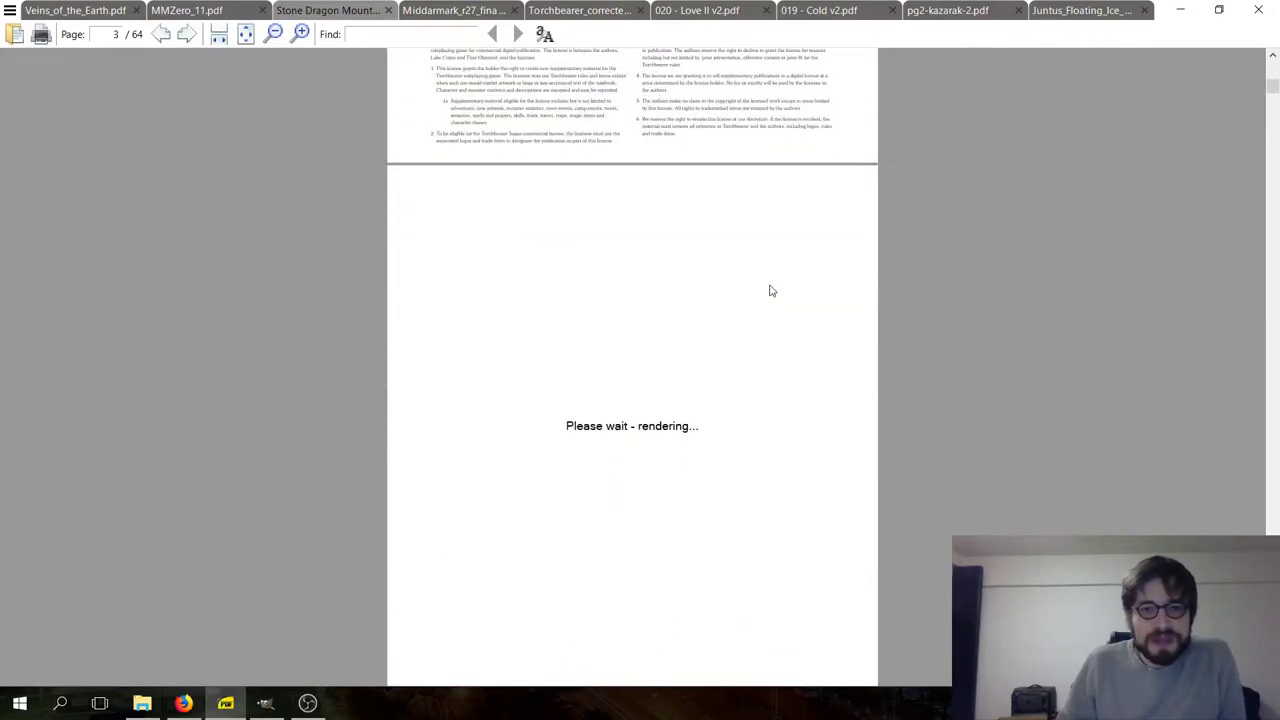
pyautogui.scroll(12, 770, 290)
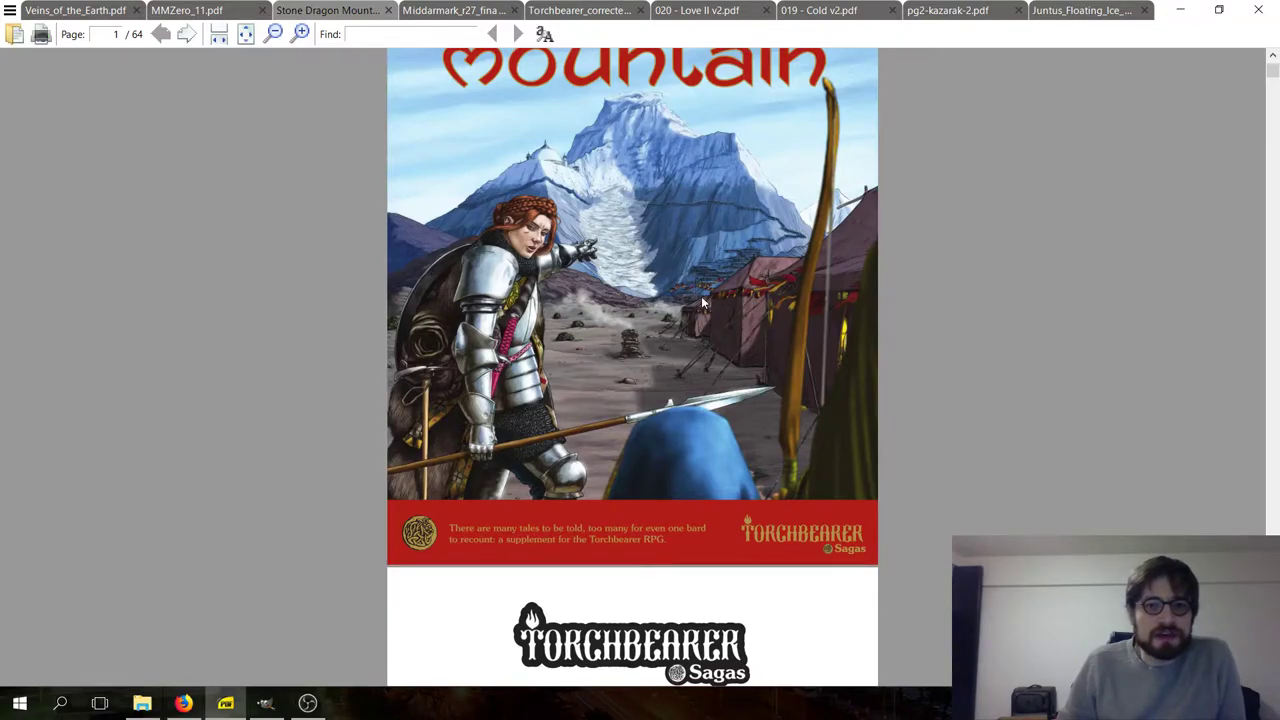
# - Examine Stone Dragon Mountain's table of contents and return to its cover
pyautogui.scroll(-1, 701, 296)
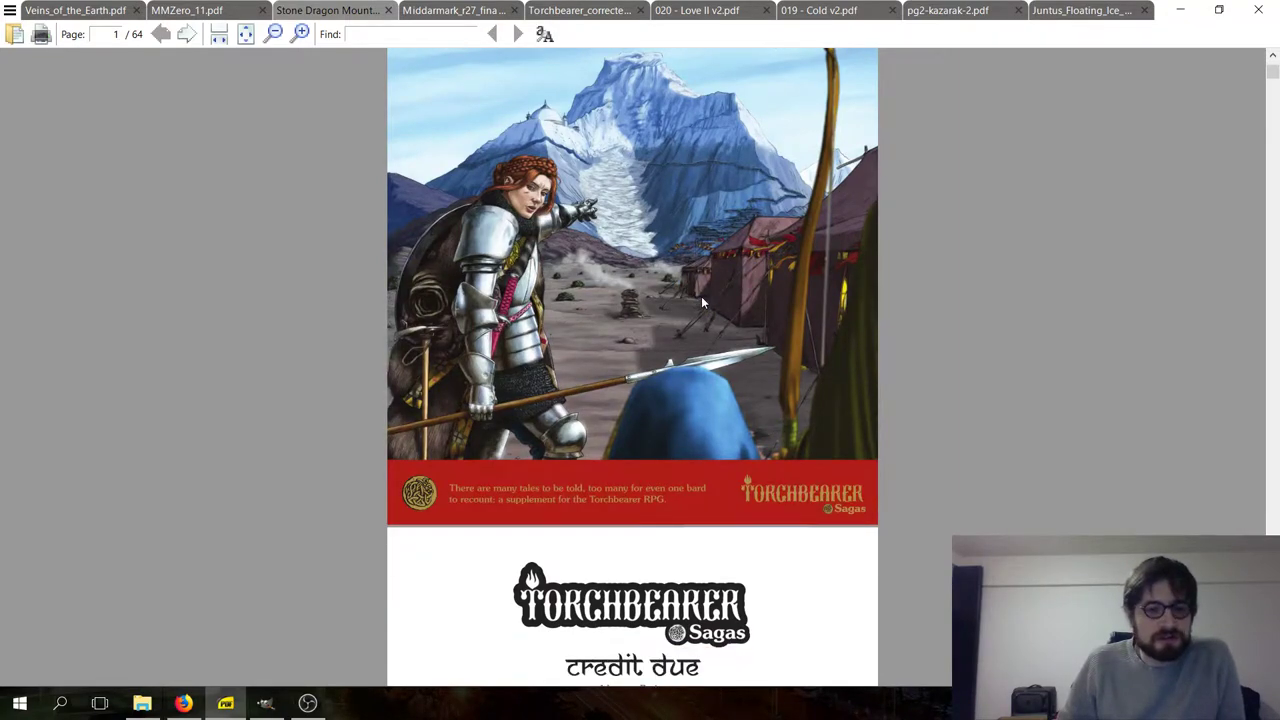
pyautogui.scroll(2, 701, 296)
pyautogui.scroll(-3, 701, 296)
pyautogui.scroll(-15, 701, 296)
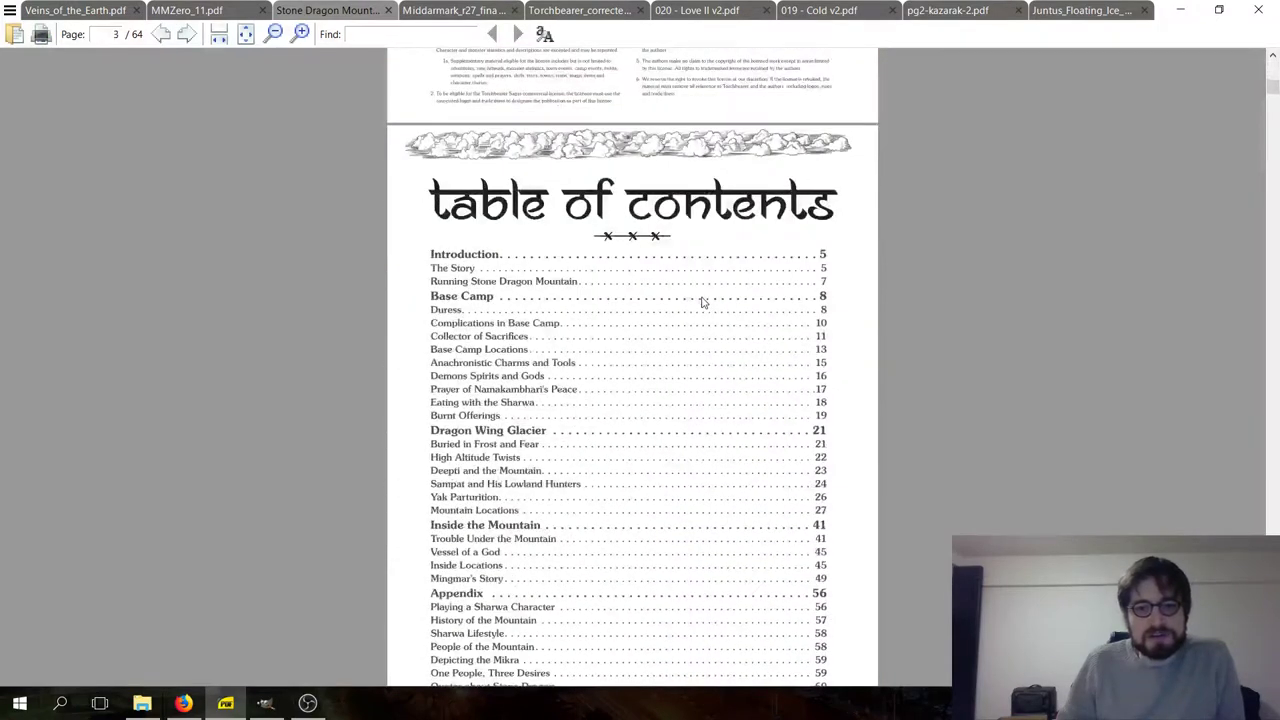
pyautogui.scroll(6, 701, 300)
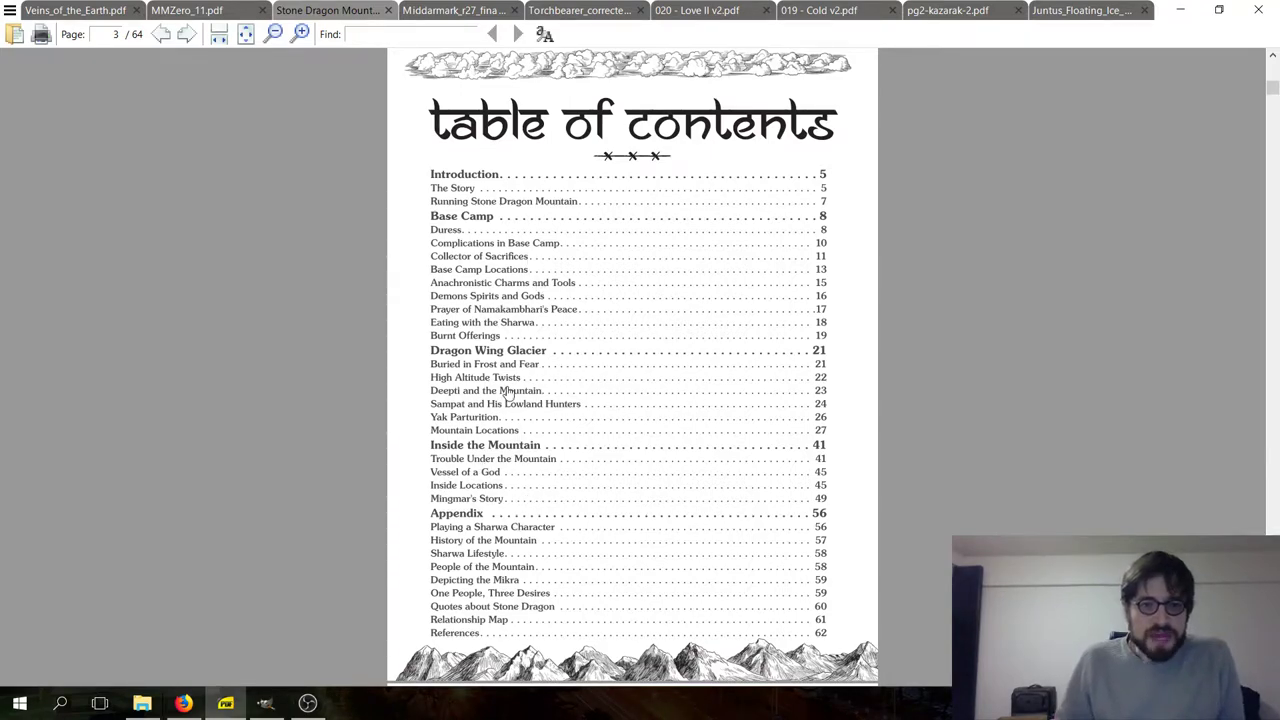
pyautogui.scroll(15, 508, 393)
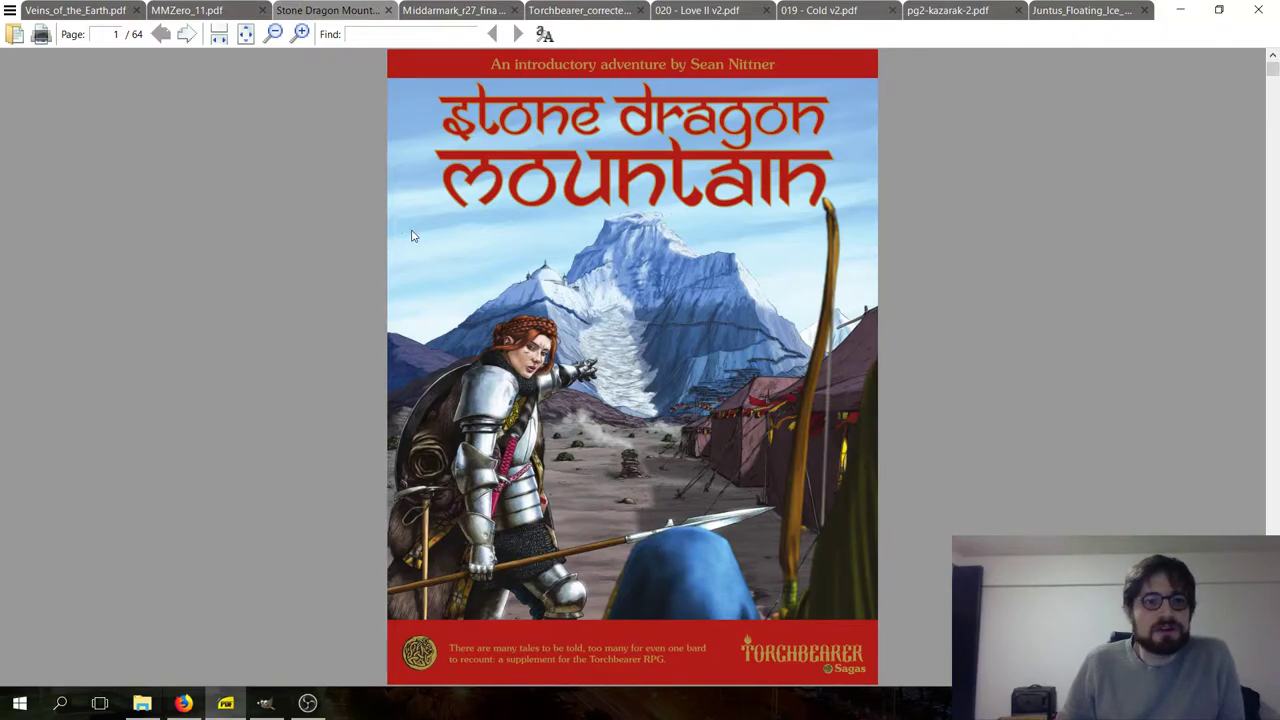
# - Open the Middarmark PDF and visit its The Lay of the Land, Towns and Villages, Traditions and Introduction chapters
pyautogui.click(421, 9)
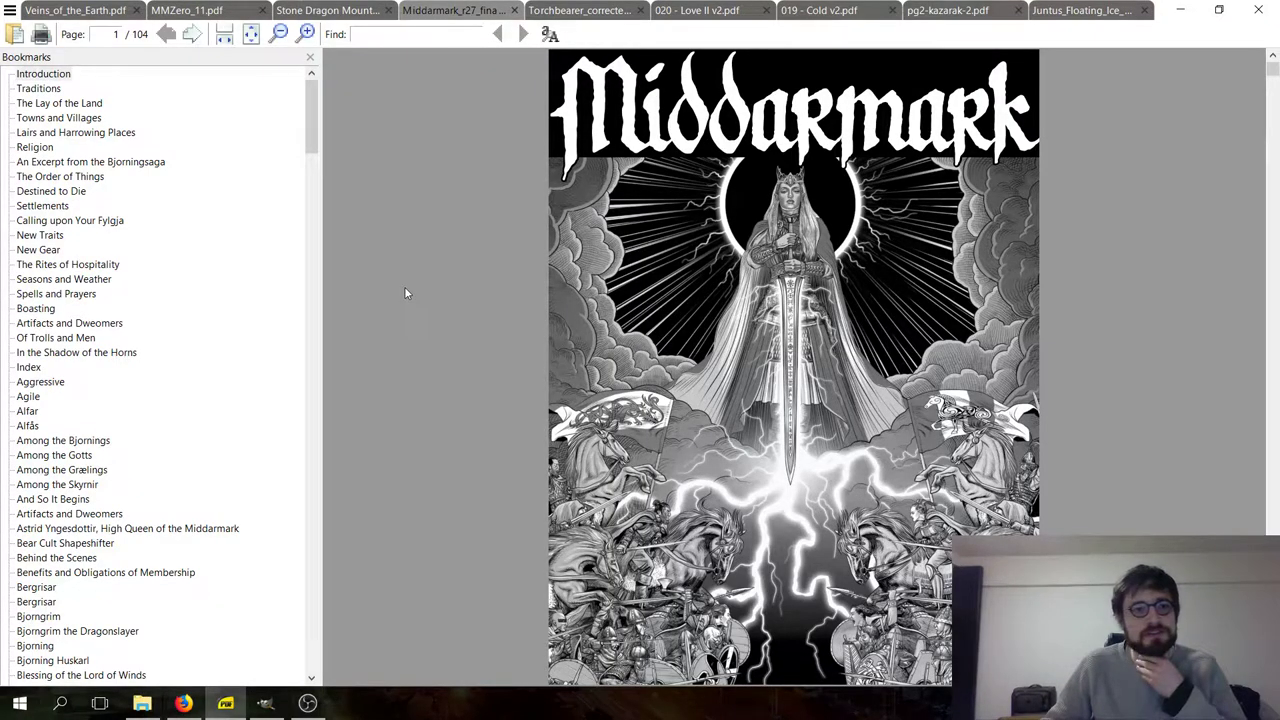
pyautogui.click(47, 104)
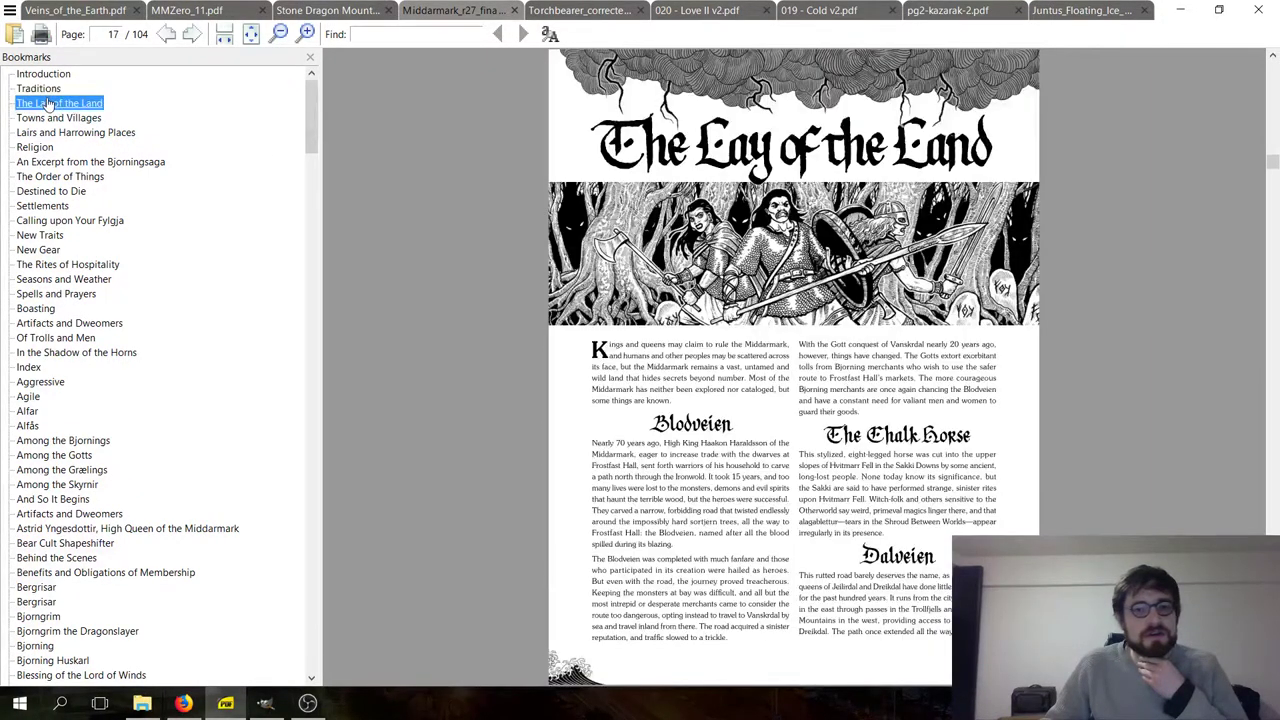
pyautogui.click(45, 118)
pyautogui.click(40, 88)
pyautogui.click(40, 74)
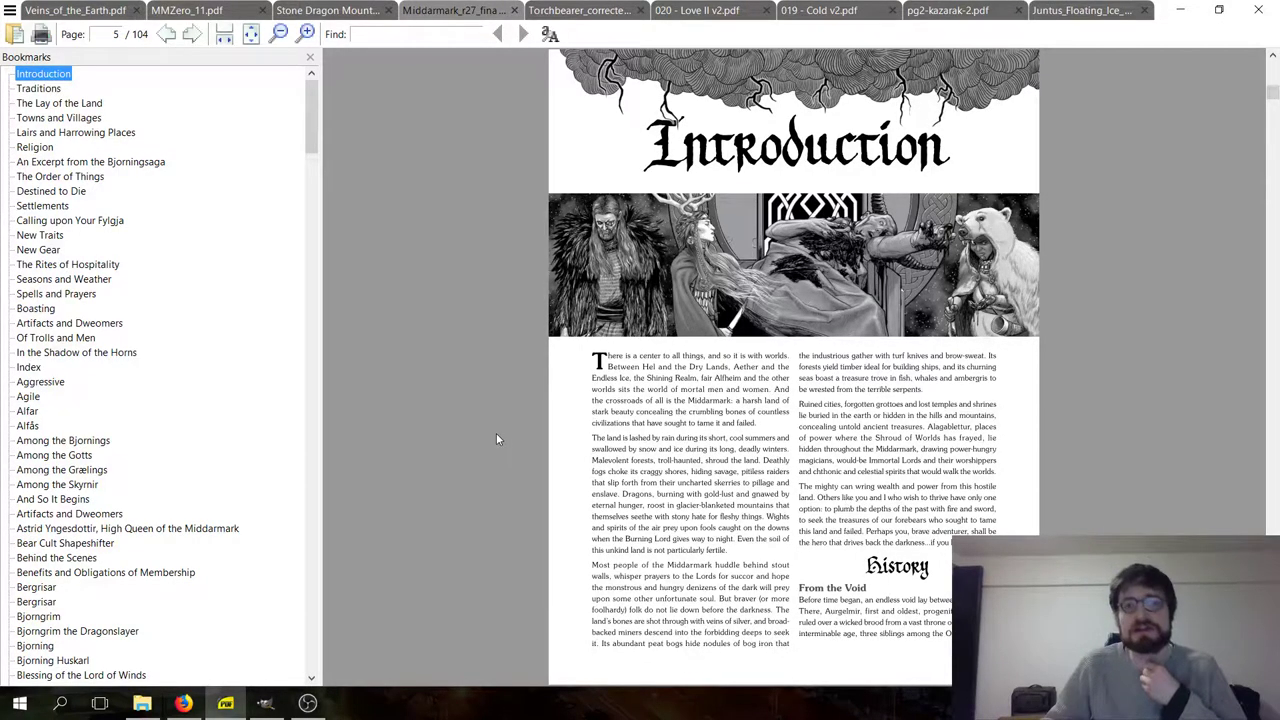
# - View the Middarmark map, cover and table of contents
pyautogui.scroll(5, 509, 433)
pyautogui.scroll(5, 509, 433)
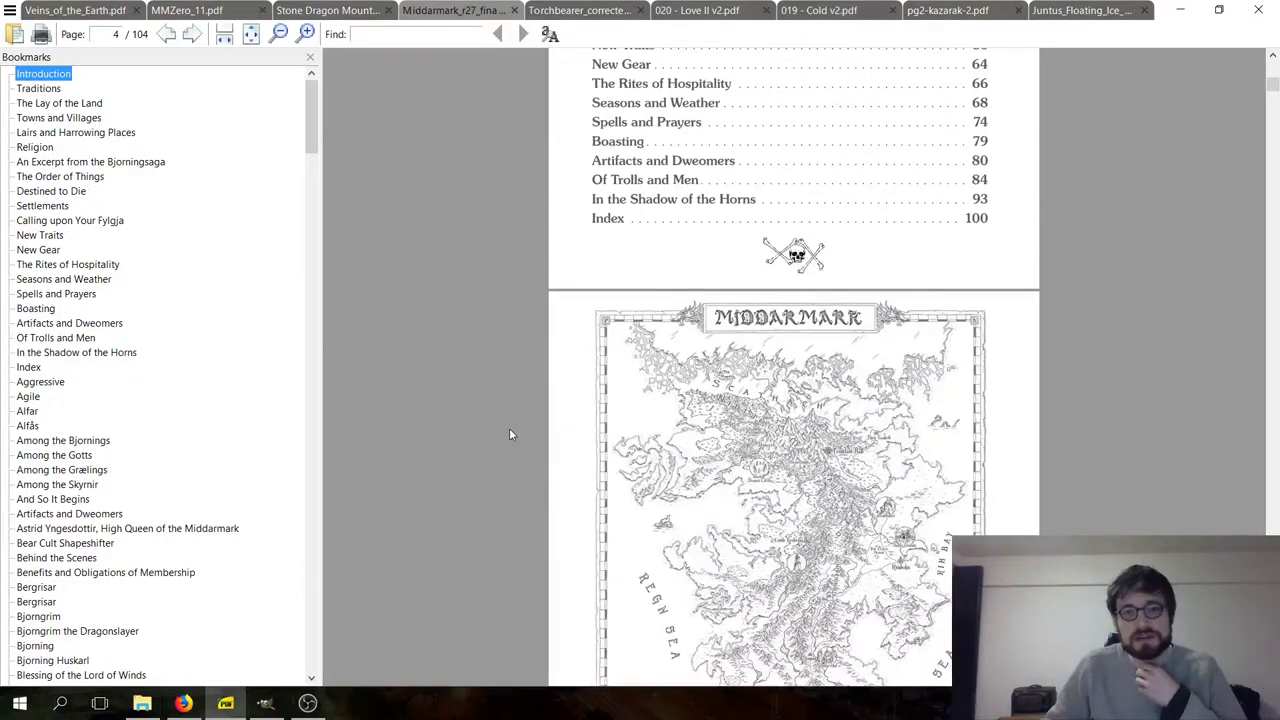
pyautogui.scroll(-3, 509, 433)
pyautogui.scroll(3, 509, 433)
pyautogui.scroll(8, 509, 433)
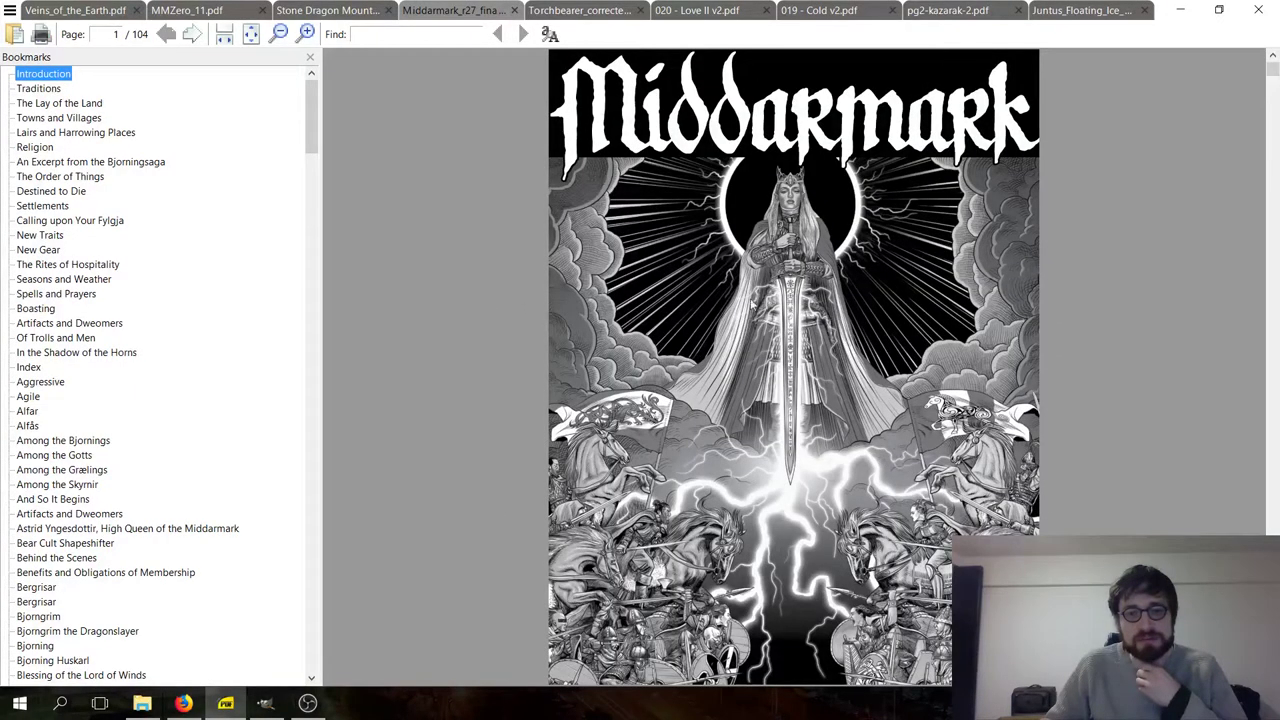
pyautogui.scroll(-8, 752, 293)
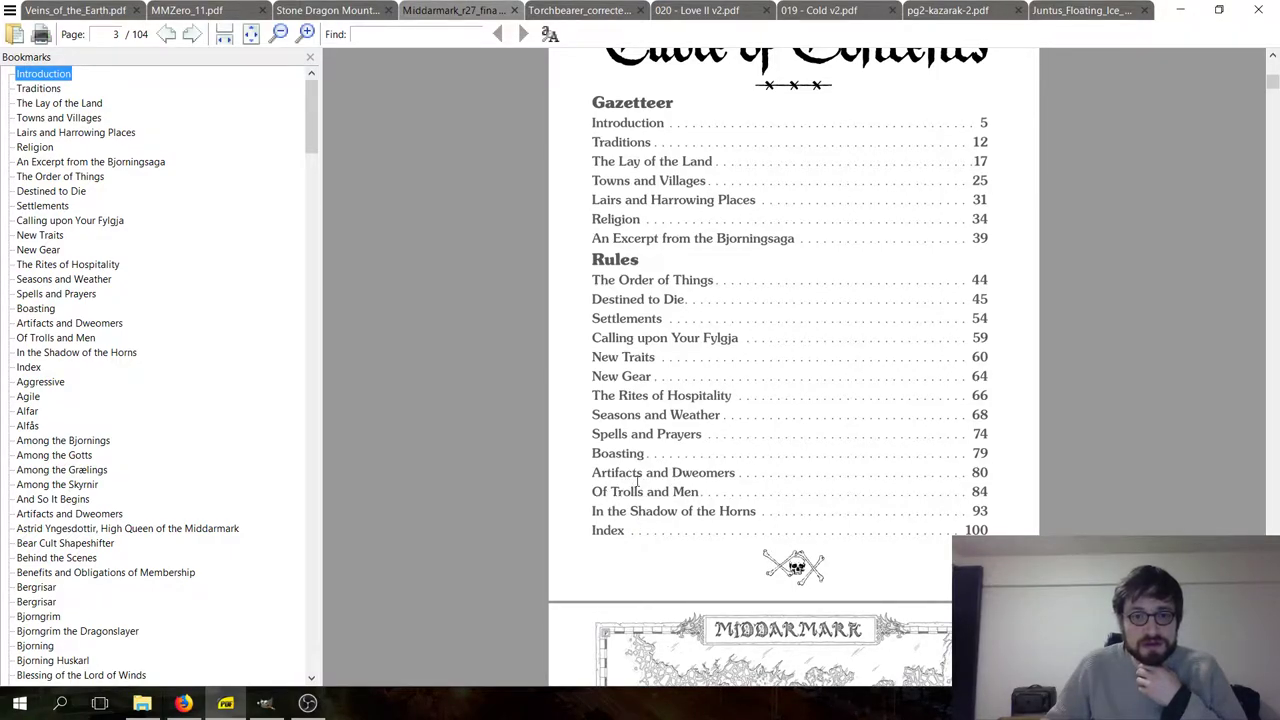
# - Browse the Spells and Prayers chapter through the favored prayers and cult skills, and go back to the Introduction
pyautogui.click(648, 432)
pyautogui.scroll(-5, 560, 428)
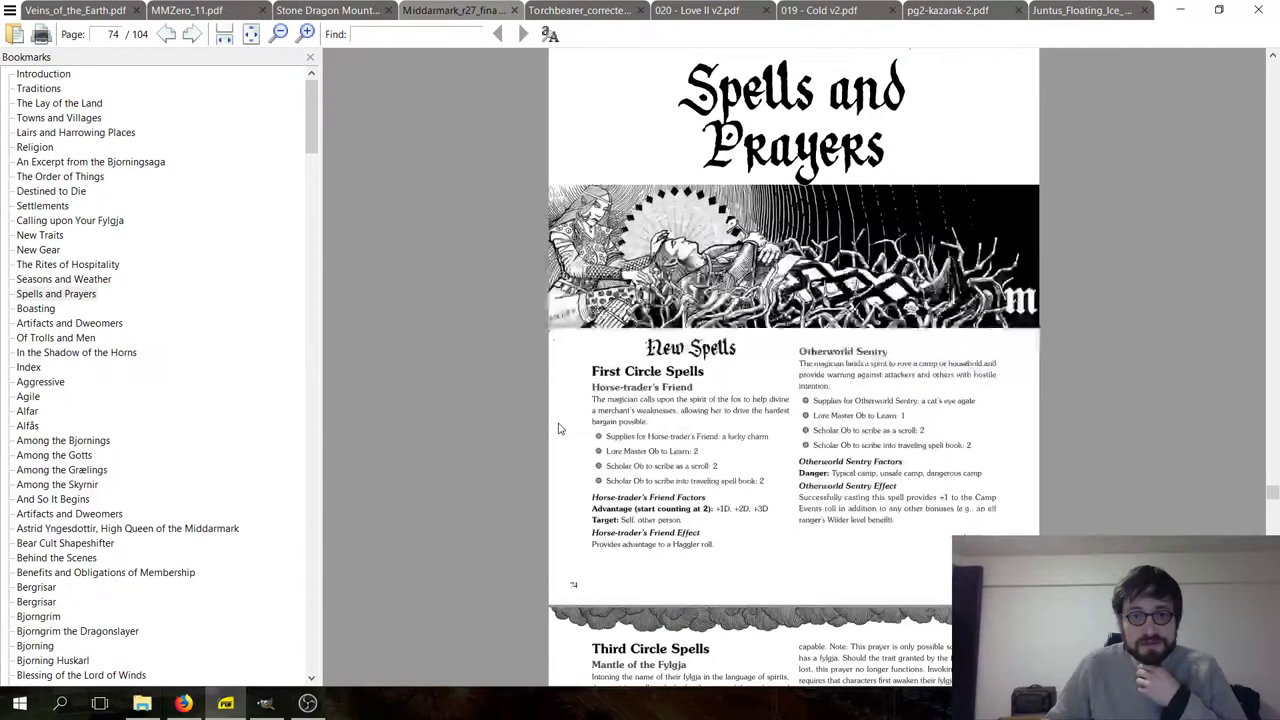
pyautogui.scroll(-10, 560, 428)
pyautogui.scroll(1, 560, 428)
pyautogui.scroll(3, 560, 428)
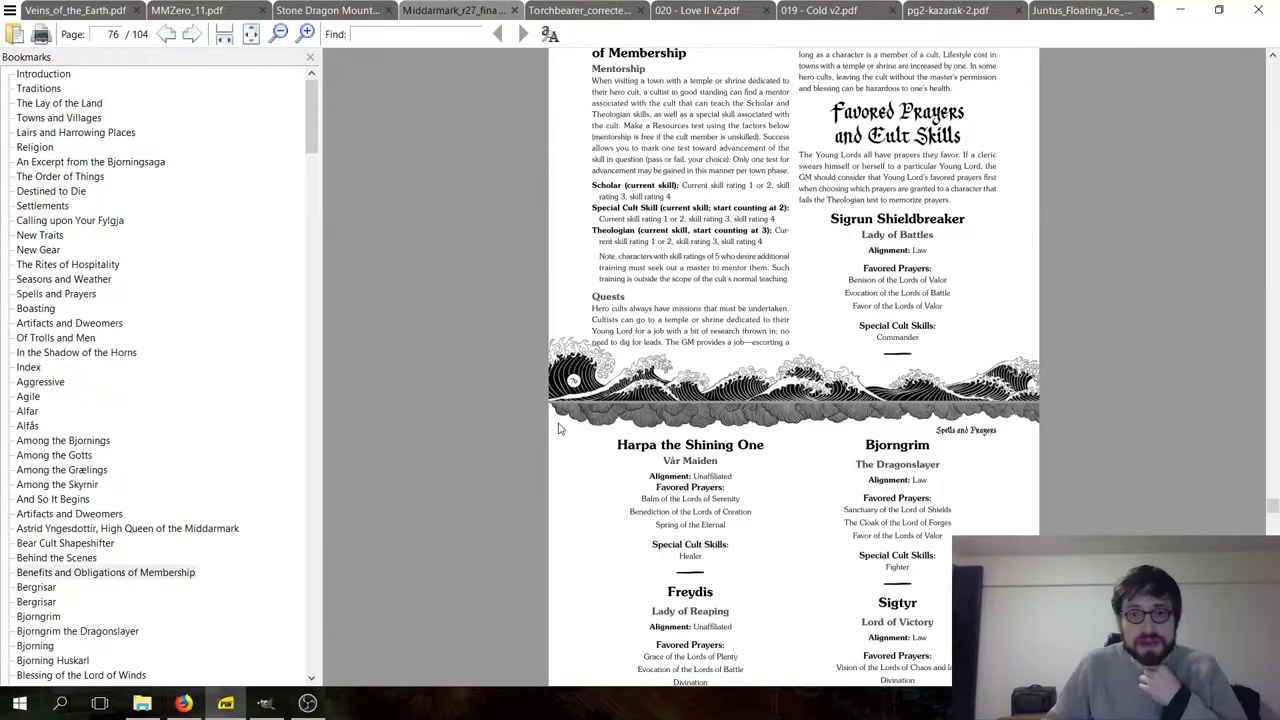
pyautogui.click(43, 74)
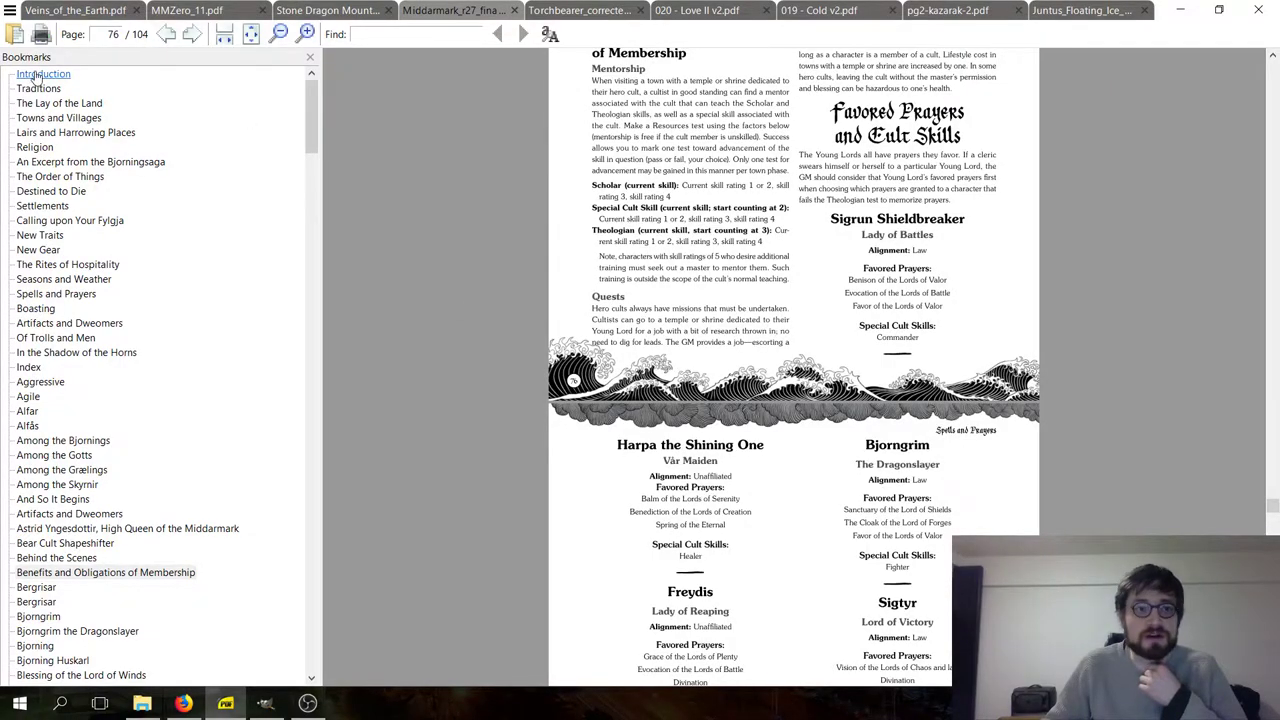
# - Return to the Middarmark cover, look through the bookmarks for the Skofnung artifact and open its entry
pyautogui.scroll(5, 519, 191)
pyautogui.scroll(15, 519, 191)
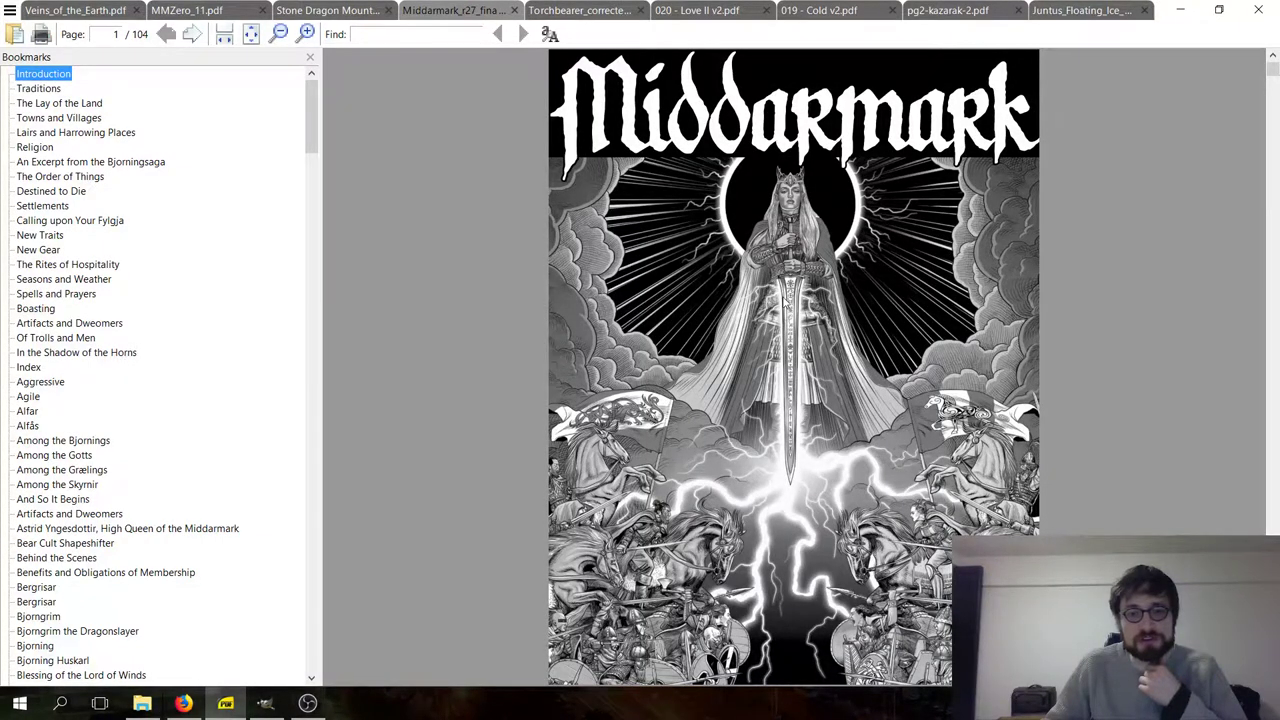
pyautogui.scroll(-6, 75, 320)
pyautogui.scroll(-20, 75, 320)
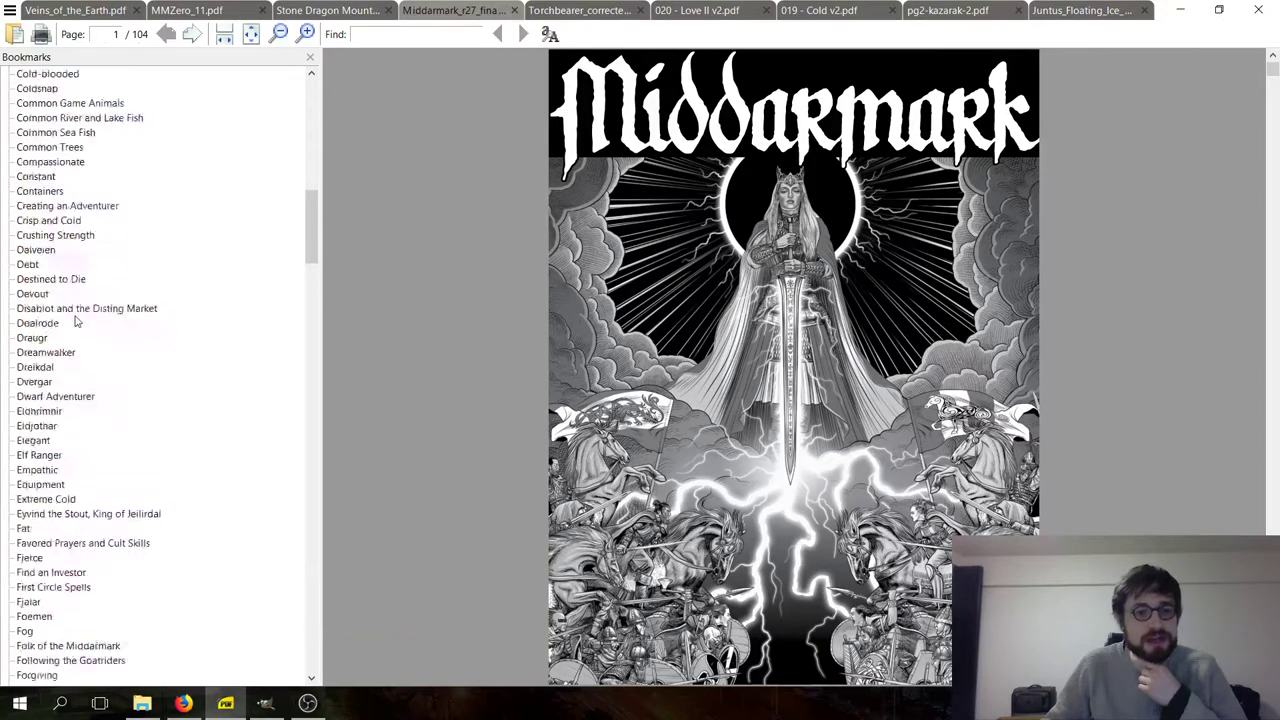
pyautogui.scroll(-20, 75, 320)
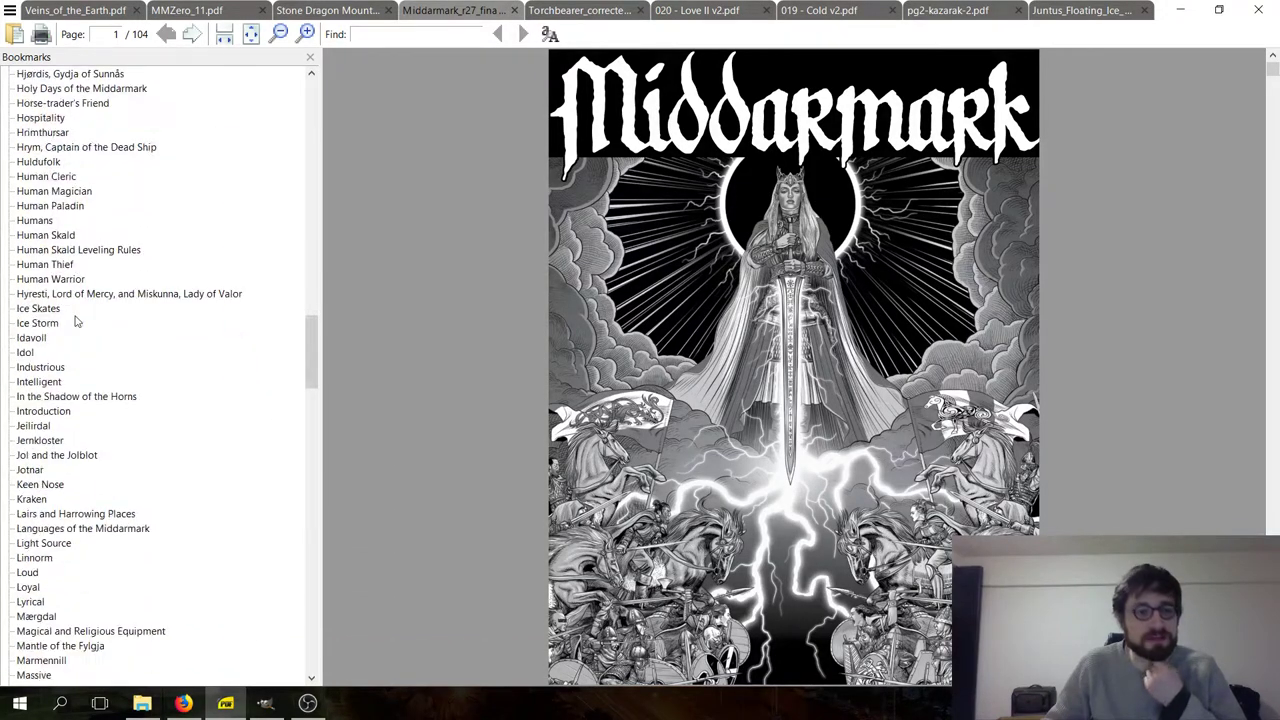
pyautogui.scroll(-20, 75, 320)
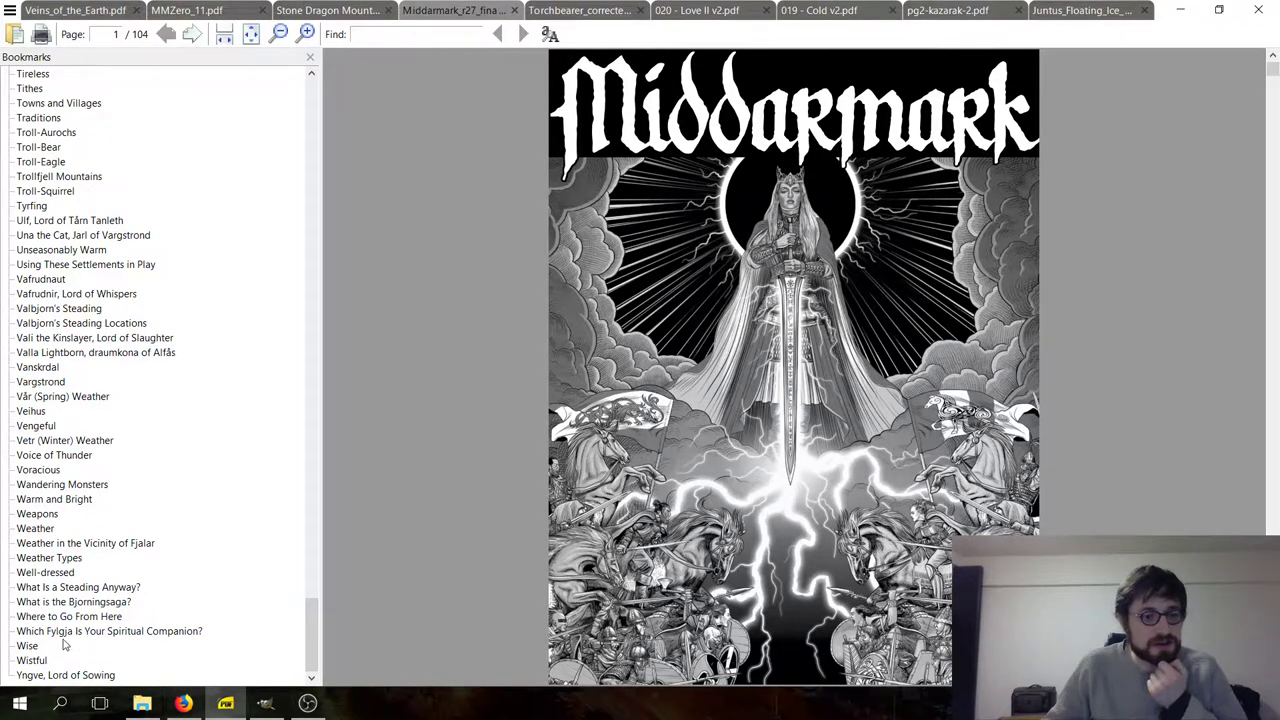
pyautogui.scroll(6, 62, 466)
pyautogui.scroll(20, 62, 472)
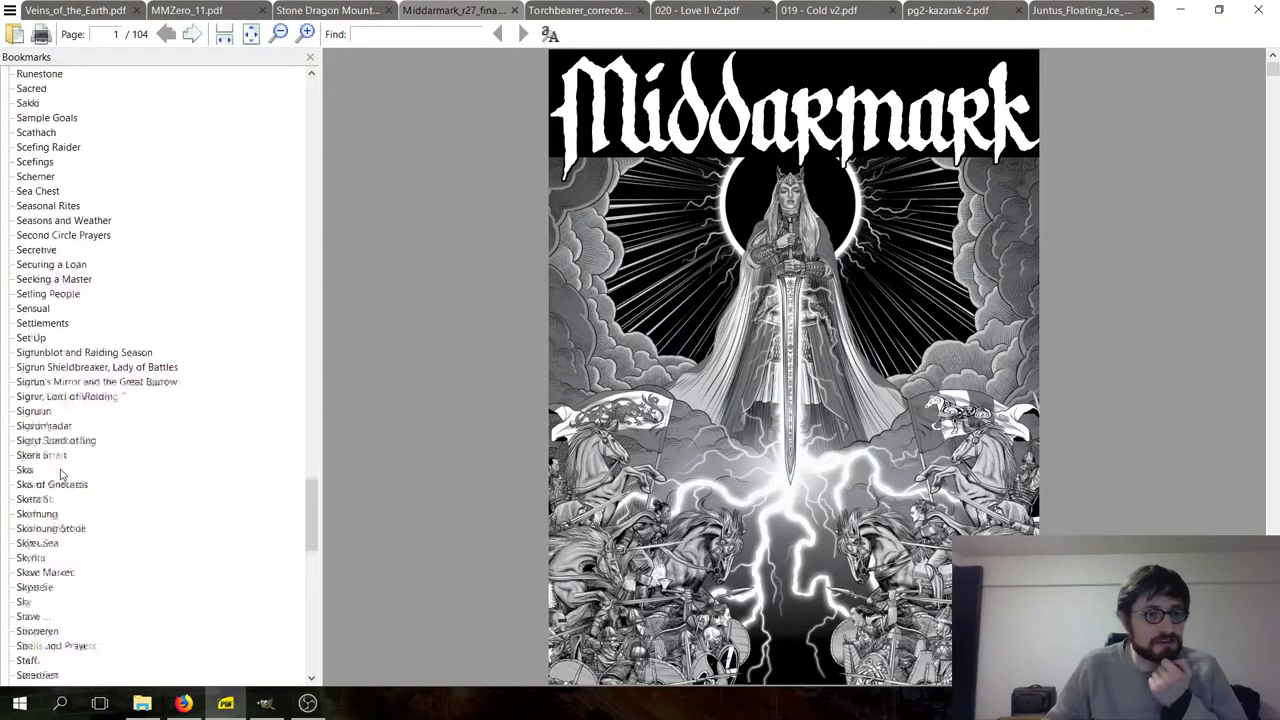
pyautogui.scroll(-2, 156, 571)
pyautogui.scroll(2, 156, 571)
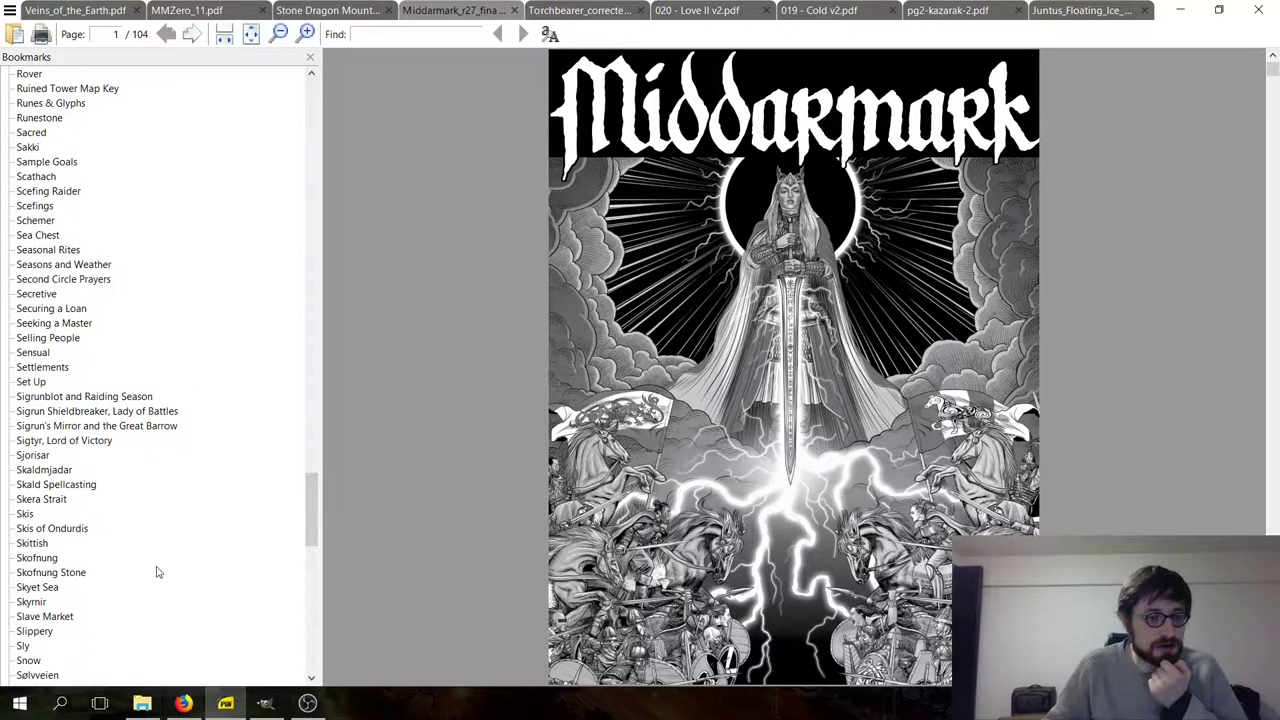
pyautogui.click(40, 558)
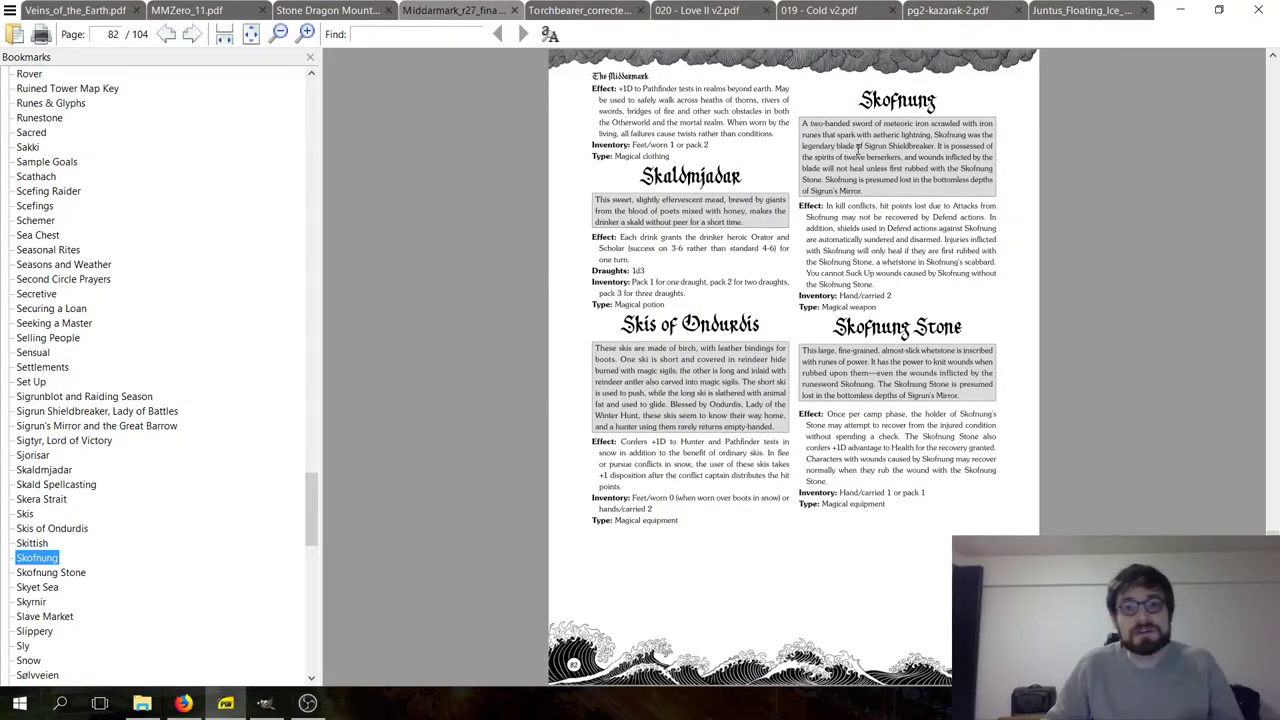
# - Examine the Skofnung sword's description and its effect, inventory and type lines up close
pyautogui.scroll(3, 935, 148)
pyautogui.scroll(-1, 935, 150)
pyautogui.moveTo(815, 682); pyautogui.dragTo(860, 683)
pyautogui.scroll(2, 826, 338)
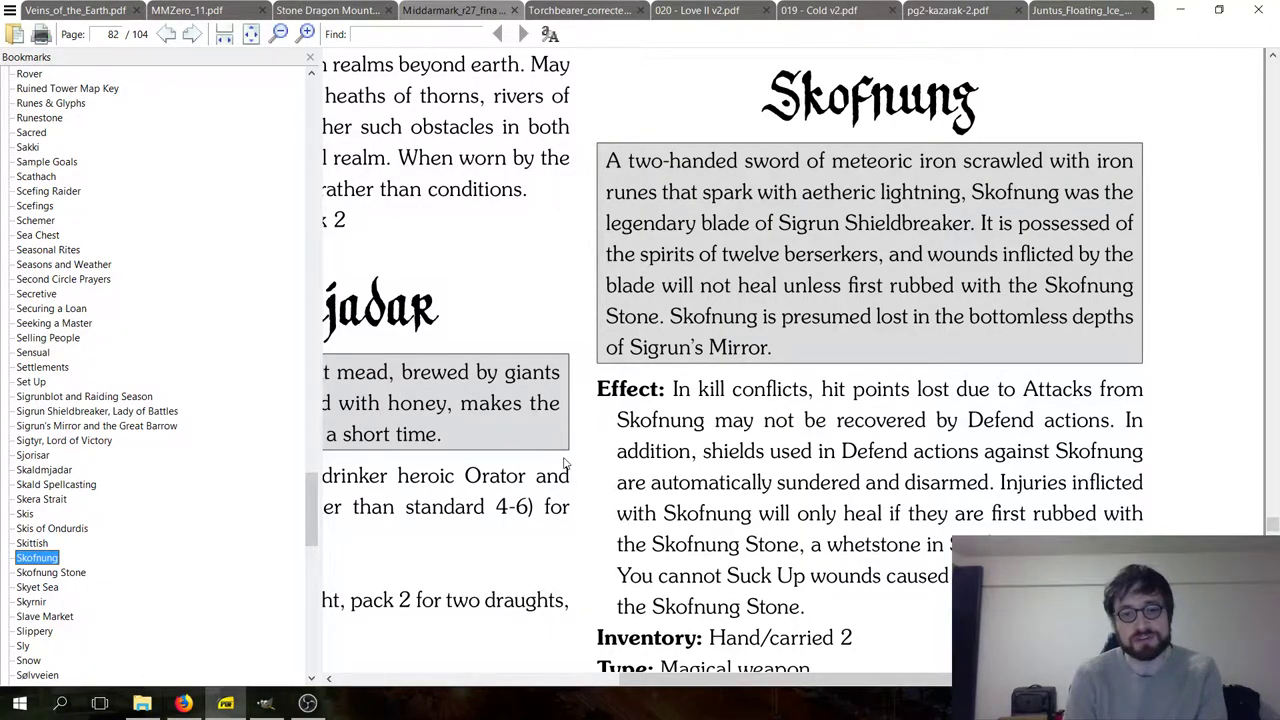
pyautogui.scroll(-3, 625, 484)
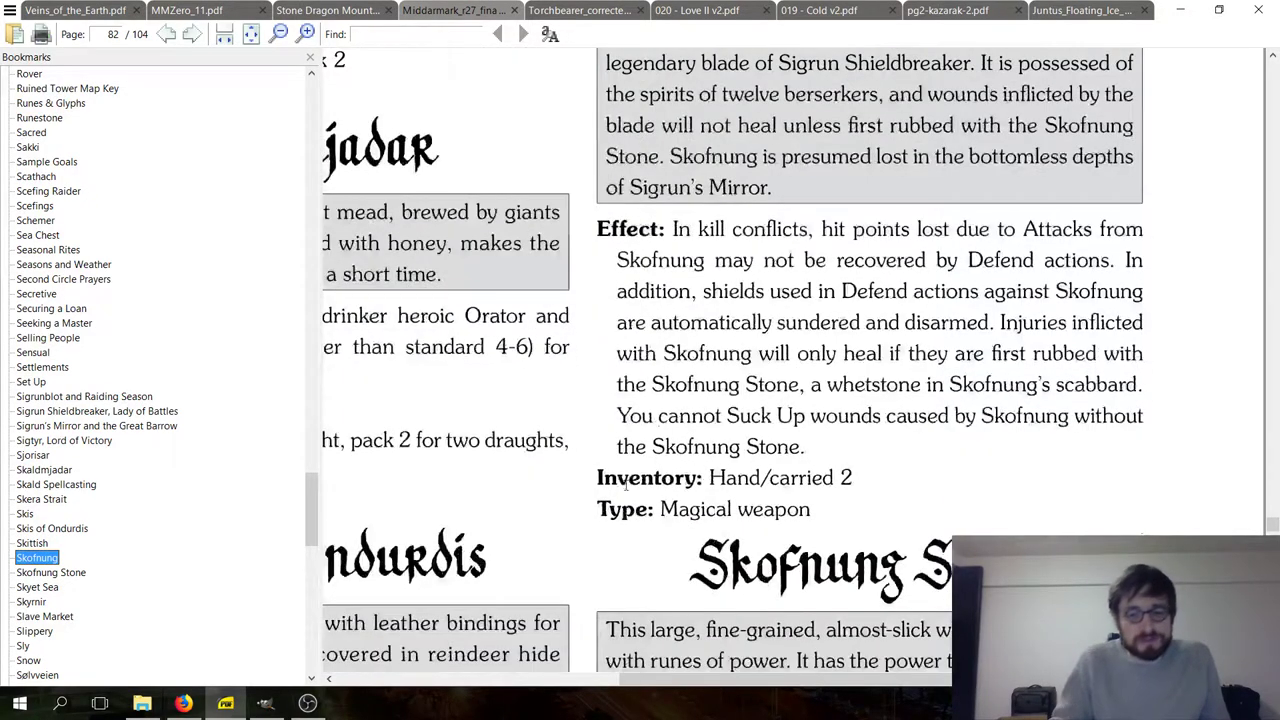
pyautogui.scroll(3, 600, 480)
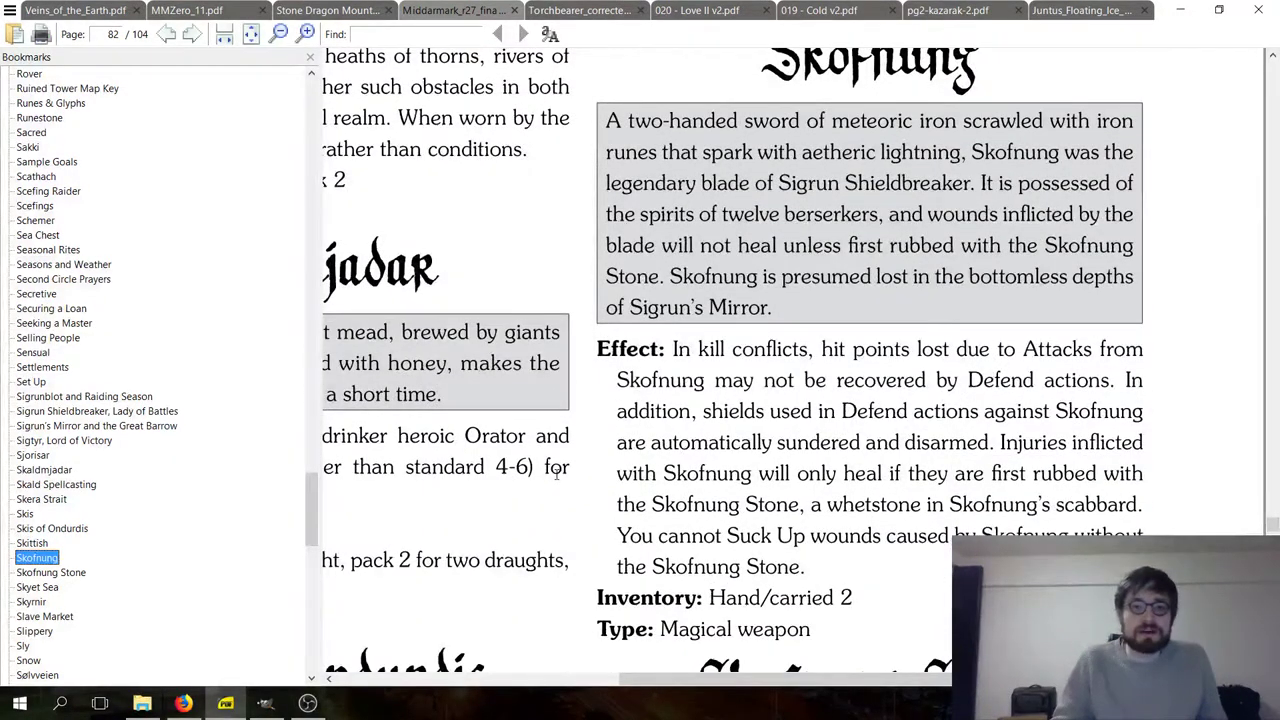
pyautogui.scroll(1, 557, 476)
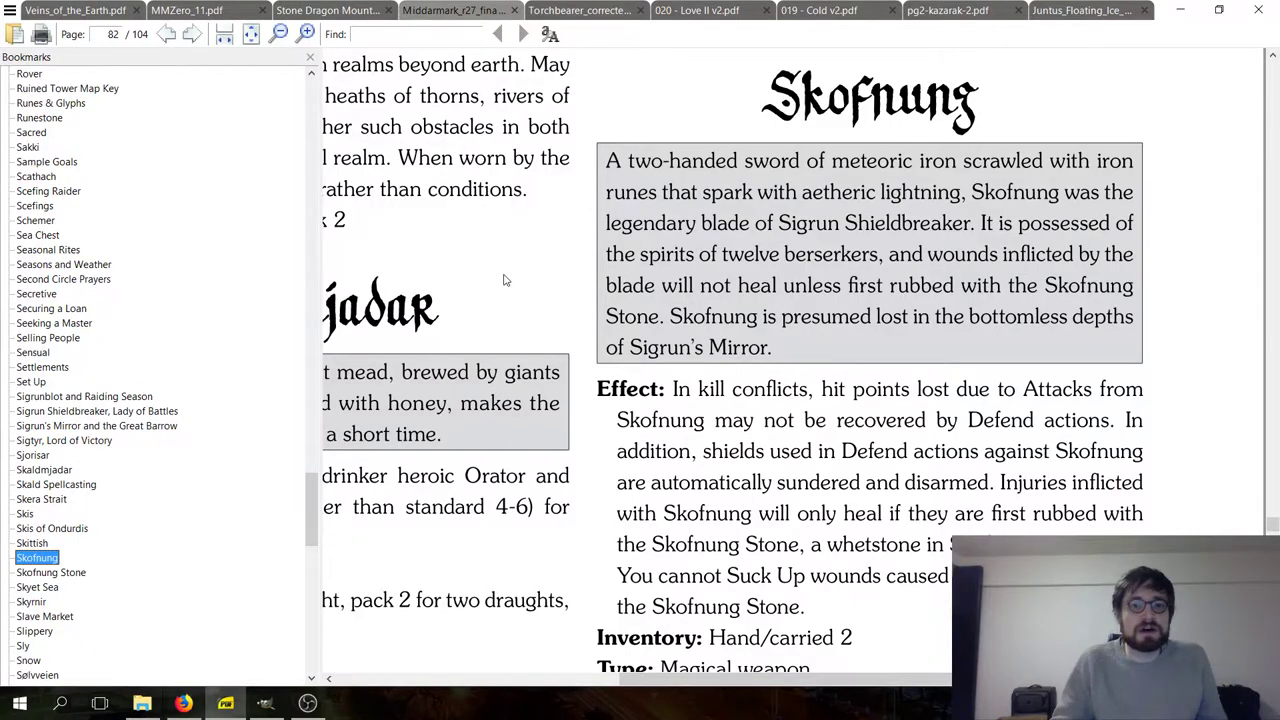
# - Leave the Skofnung entry for the Introduction chapter and go back past the table of contents to the cover
pyautogui.keyDown('ctrl'); pyautogui.scroll(-1, 503, 280); pyautogui.keyUp('ctrl')
pyautogui.scroll(4, 170, 268)
pyautogui.scroll(10, 170, 268)
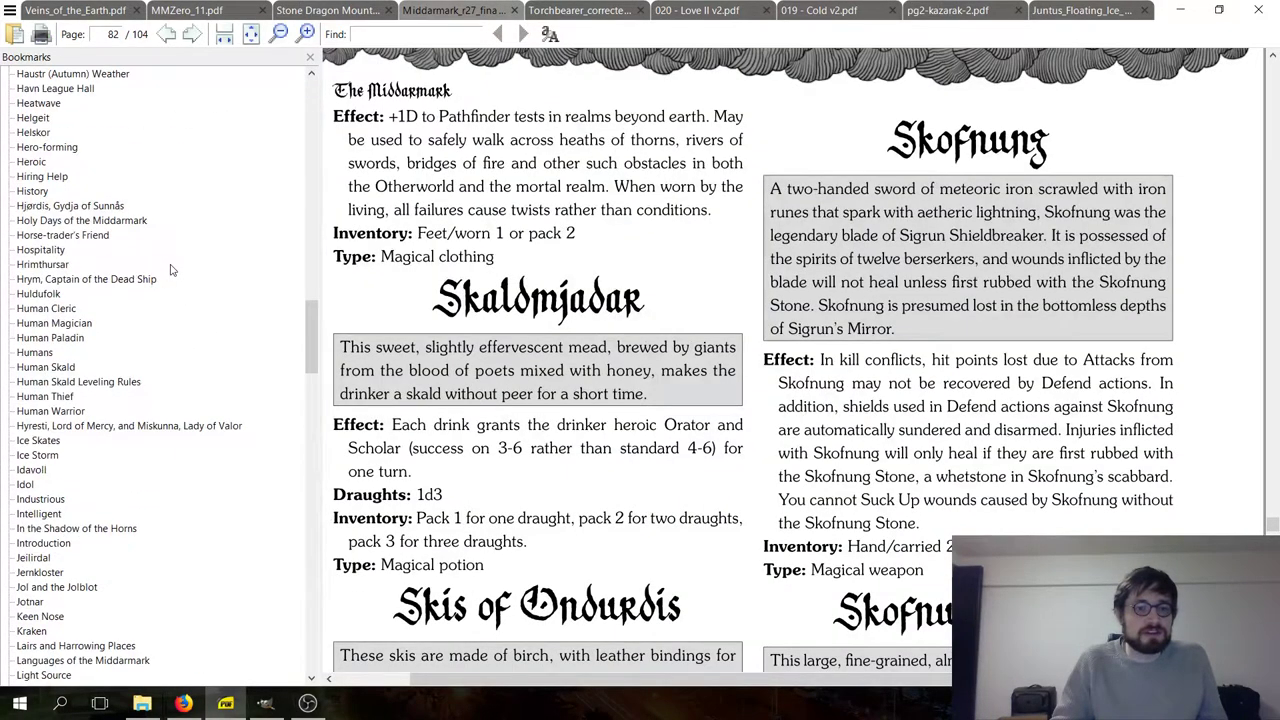
pyautogui.moveTo(315, 325); pyautogui.dragTo(312, 100)
pyautogui.click(60, 75)
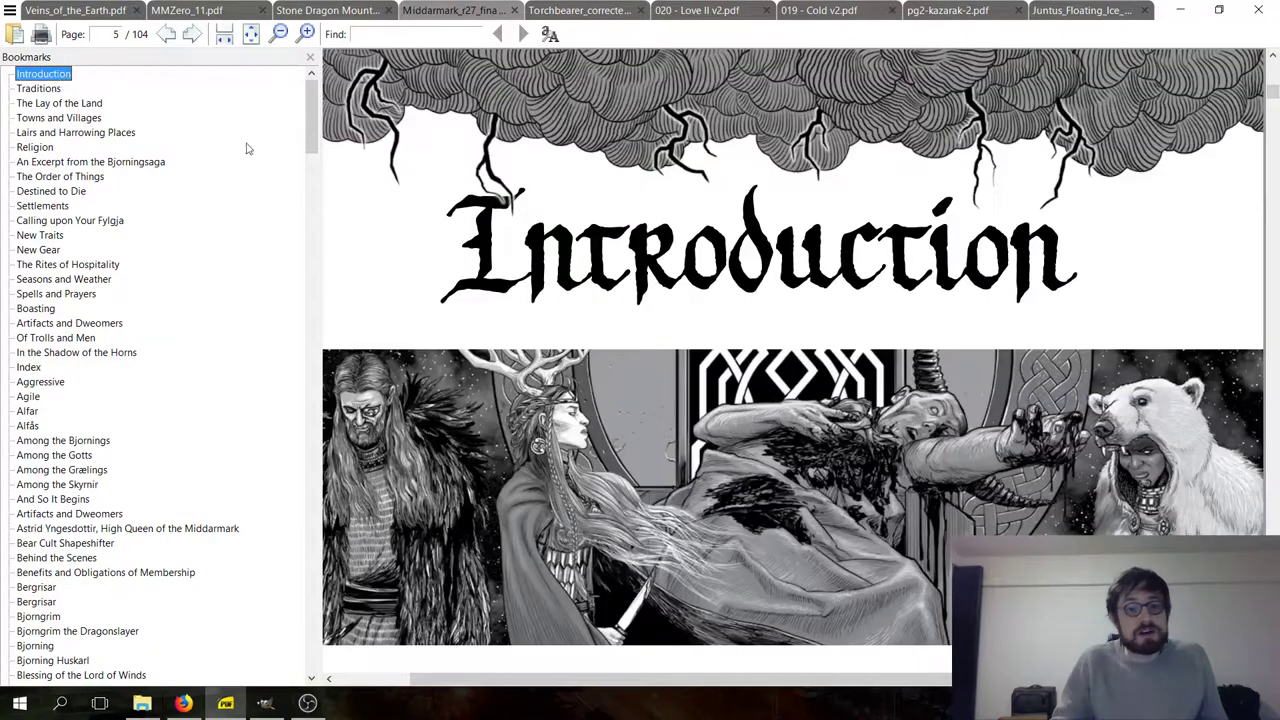
pyautogui.scroll(15, 822, 333)
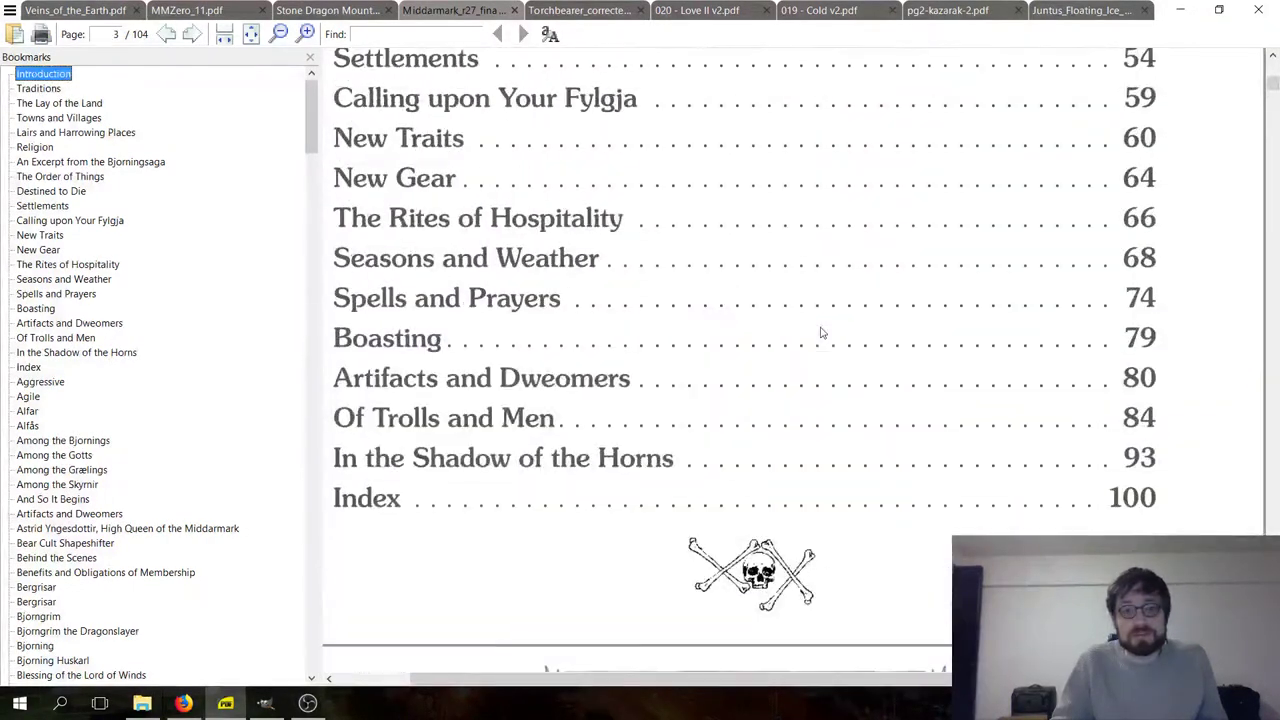
pyautogui.scroll(15, 820, 333)
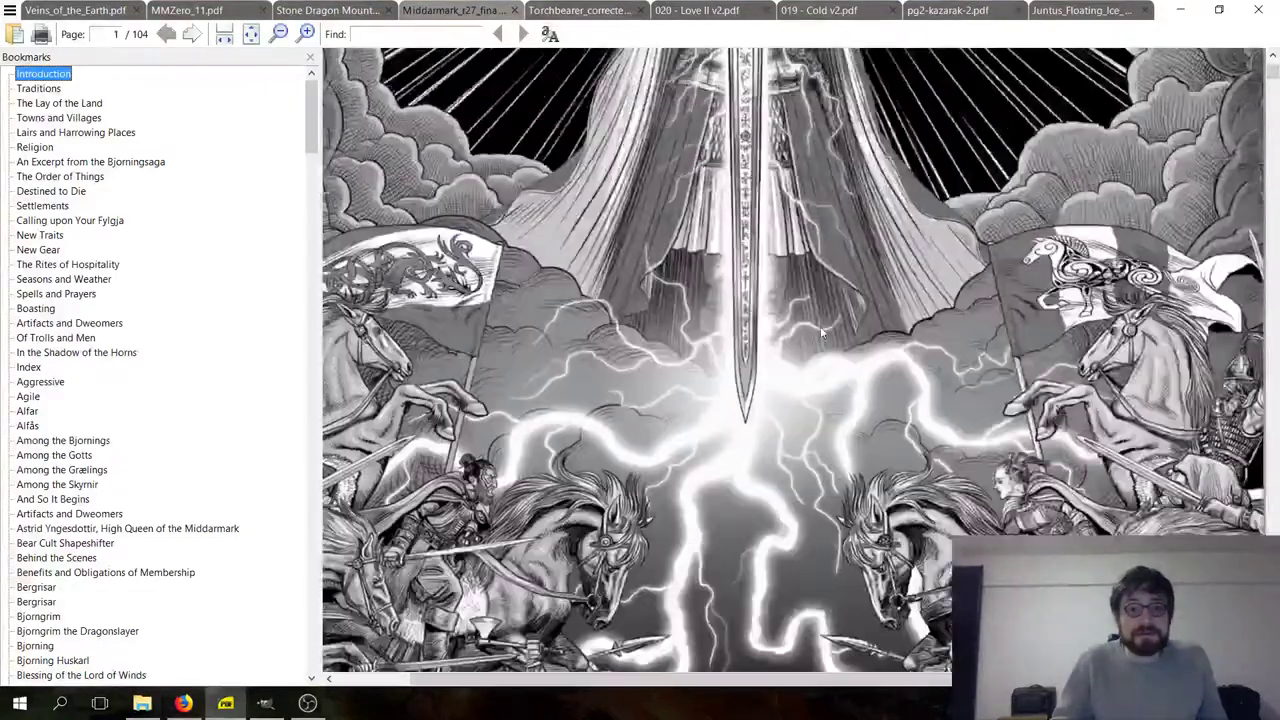
# - Examine the cover art up close, from the crowned woman and her rune-covered sword to the clashing riders below
pyautogui.keyDown('ctrl'); pyautogui.scroll(-2, 820, 326); pyautogui.keyUp('ctrl')
pyautogui.keyDown('ctrl'); pyautogui.scroll(5, 839, 365); pyautogui.keyUp('ctrl')
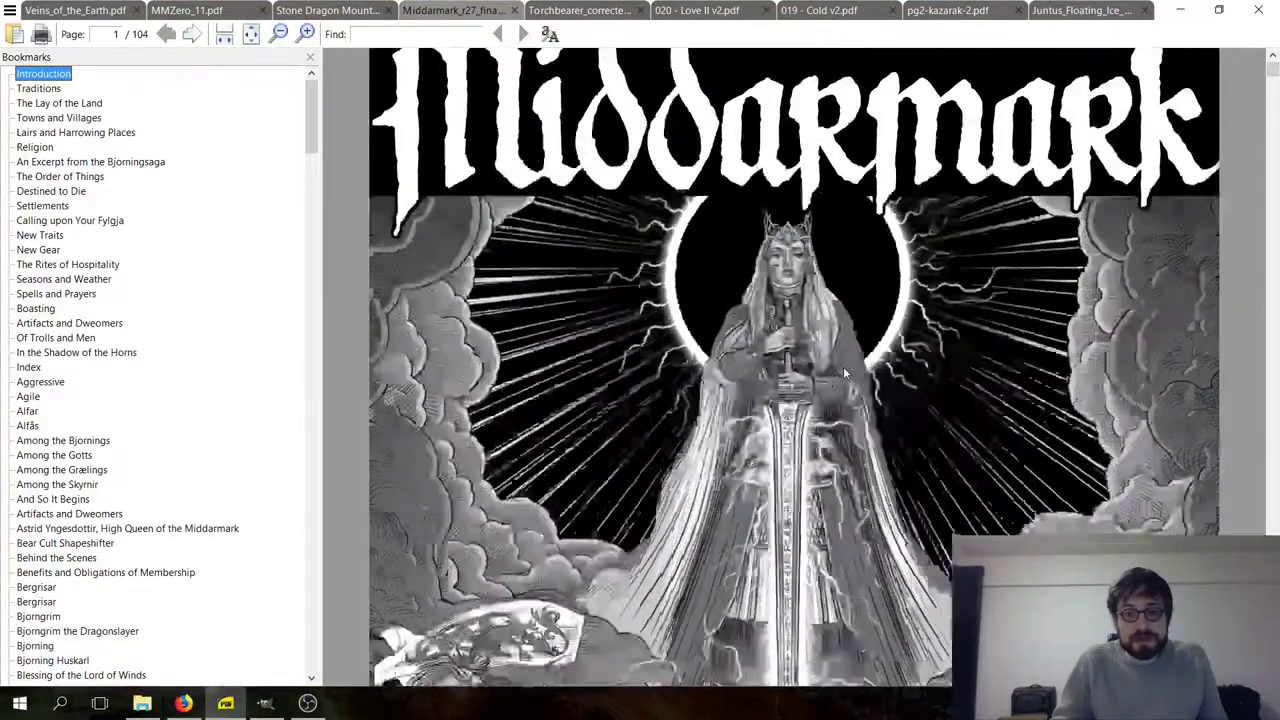
pyautogui.keyDown('ctrl'); pyautogui.scroll(1, 839, 365); pyautogui.keyUp('ctrl')
pyautogui.scroll(-1, 838, 362)
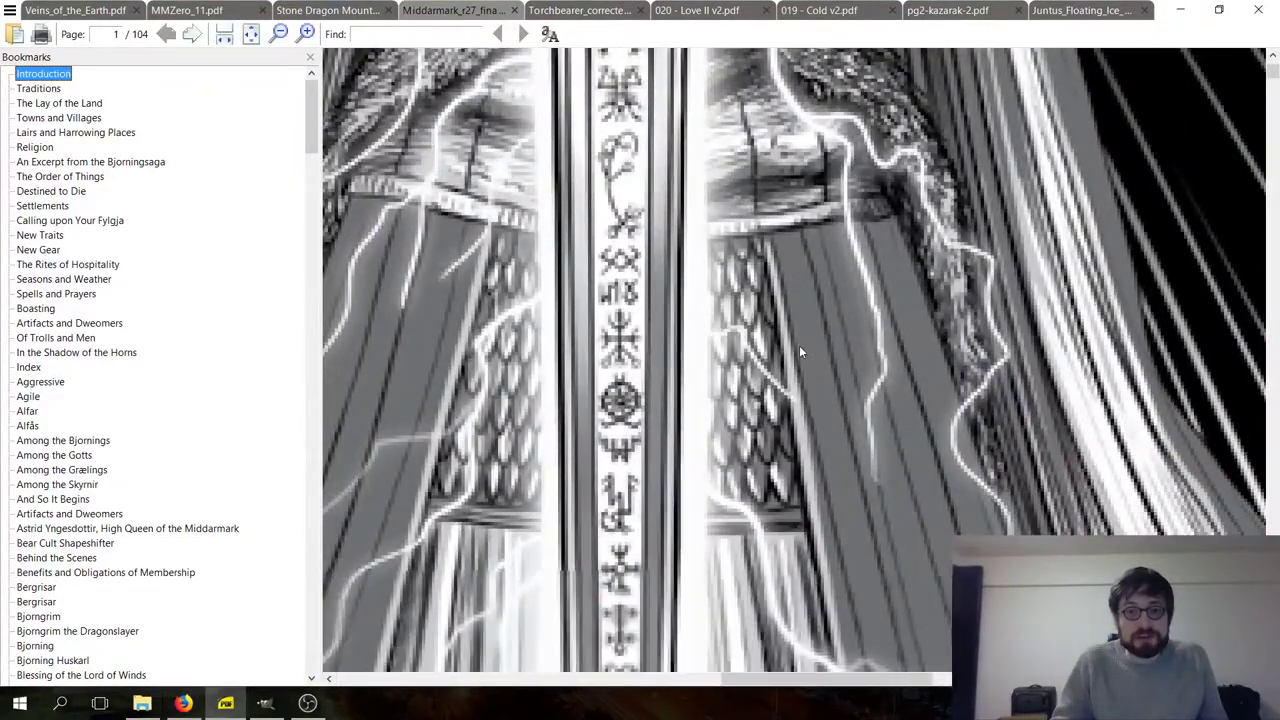
pyautogui.keyDown('ctrl'); pyautogui.scroll(-1, 799, 345); pyautogui.keyUp('ctrl')
pyautogui.keyDown('ctrl'); pyautogui.scroll(-2, 799, 345); pyautogui.keyUp('ctrl')
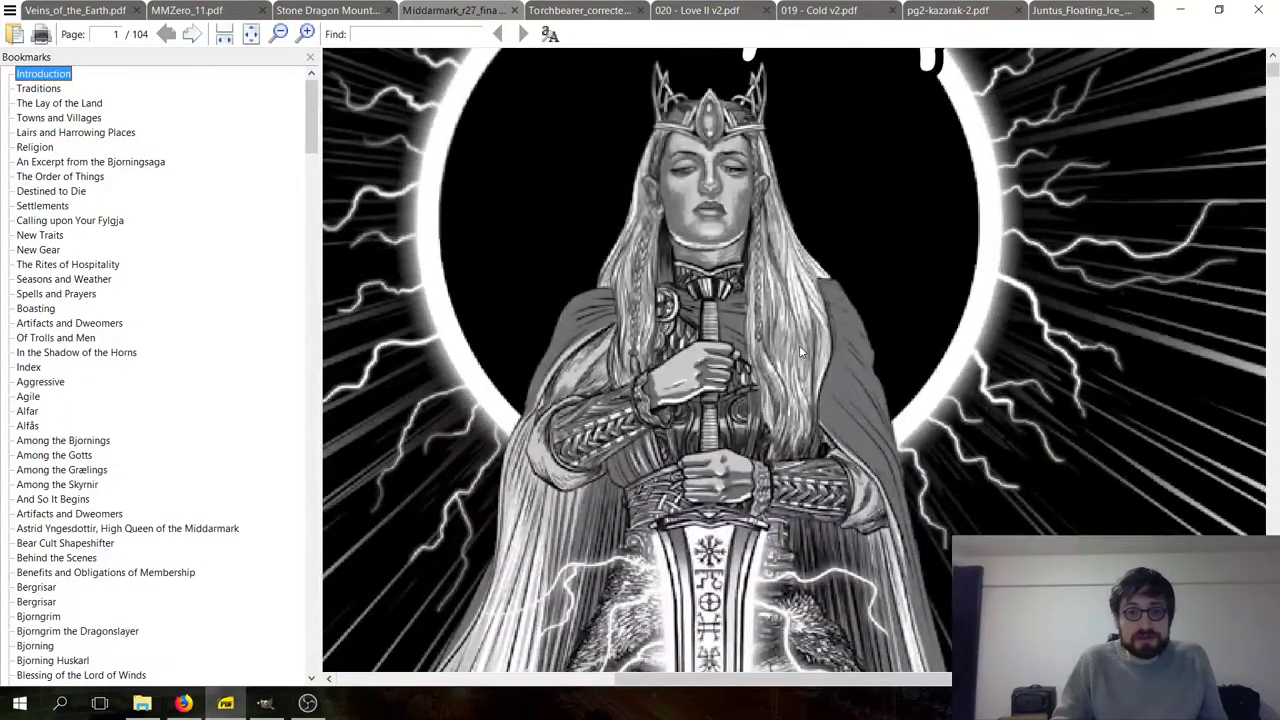
pyautogui.keyDown('ctrl'); pyautogui.scroll(2, 799, 345); pyautogui.keyUp('ctrl')
pyautogui.keyDown('ctrl'); pyautogui.scroll(-3, 799, 345); pyautogui.keyUp('ctrl')
pyautogui.keyDown('ctrl'); pyautogui.scroll(1, 799, 345); pyautogui.keyUp('ctrl')
pyautogui.keyDown('ctrl'); pyautogui.scroll(3, 799, 345); pyautogui.keyUp('ctrl')
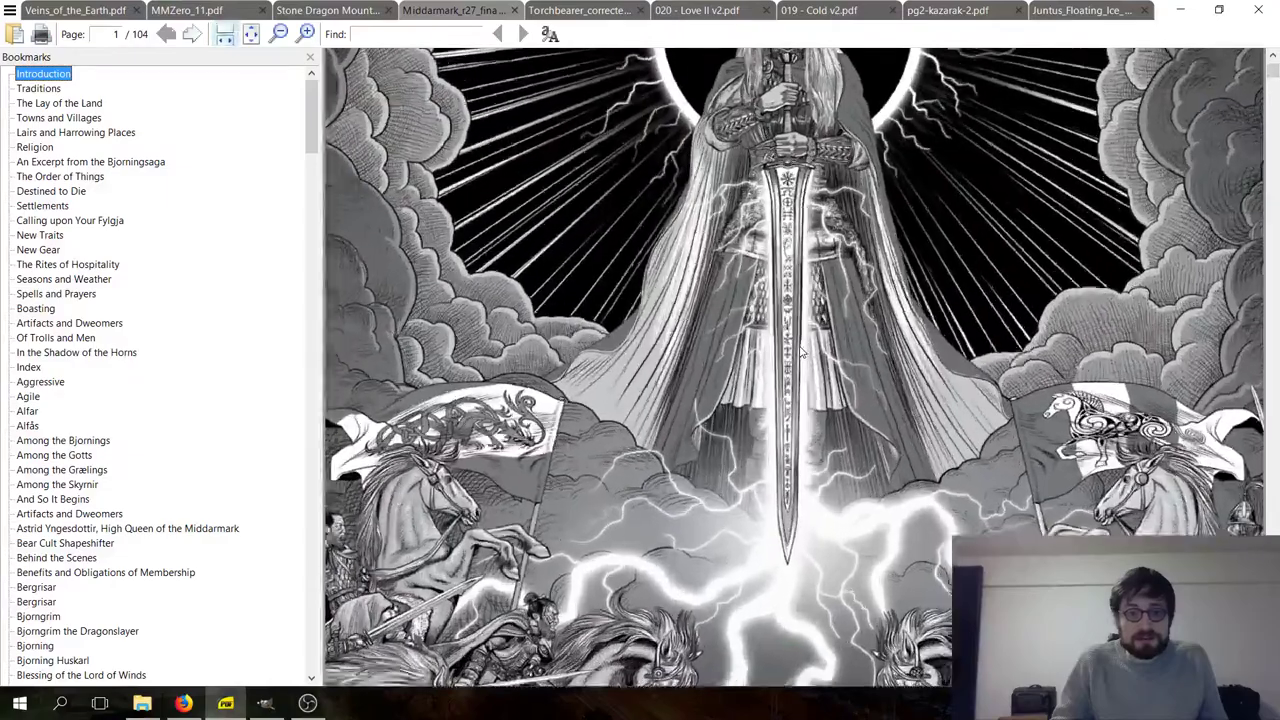
pyautogui.scroll(-3, 799, 345)
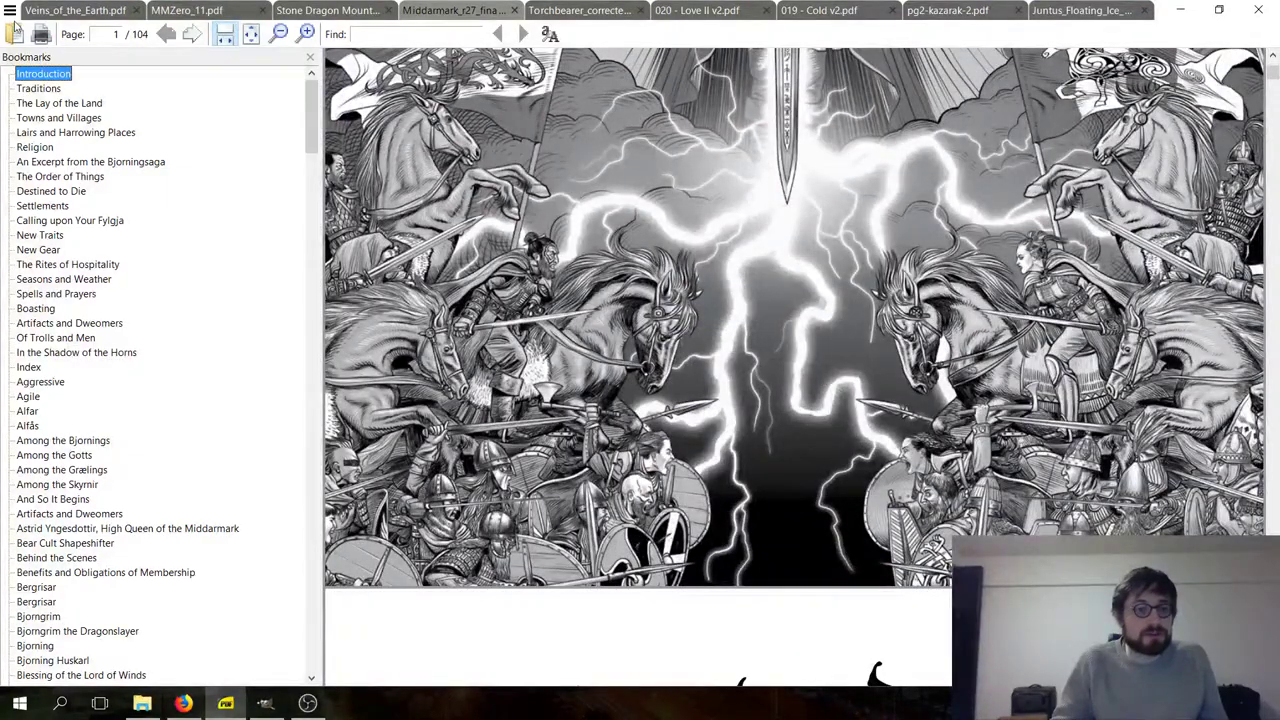
# - Open the Traditions chapter, go back to the Introduction and view its opening text down to the History heading
pyautogui.click(42, 89)
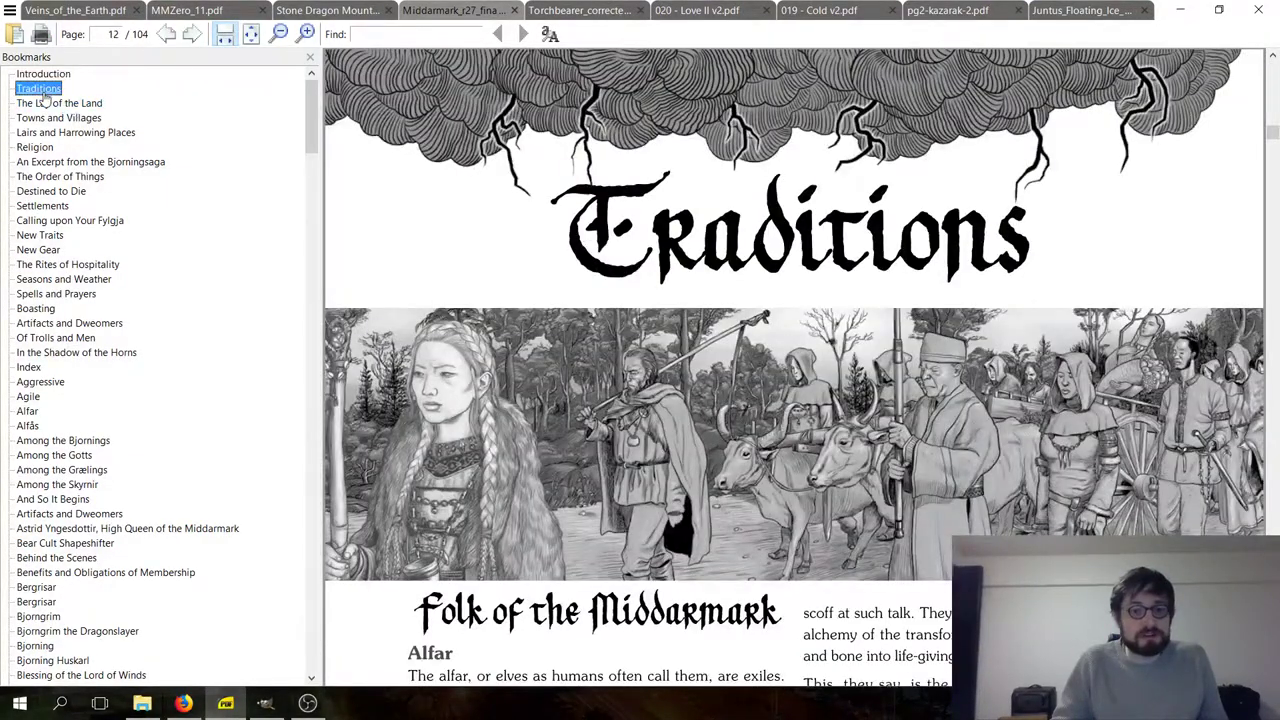
pyautogui.click(43, 74)
pyautogui.scroll(-3, 637, 314)
pyautogui.scroll(-3, 637, 314)
pyautogui.scroll(3, 637, 314)
pyautogui.scroll(-1, 392, 202)
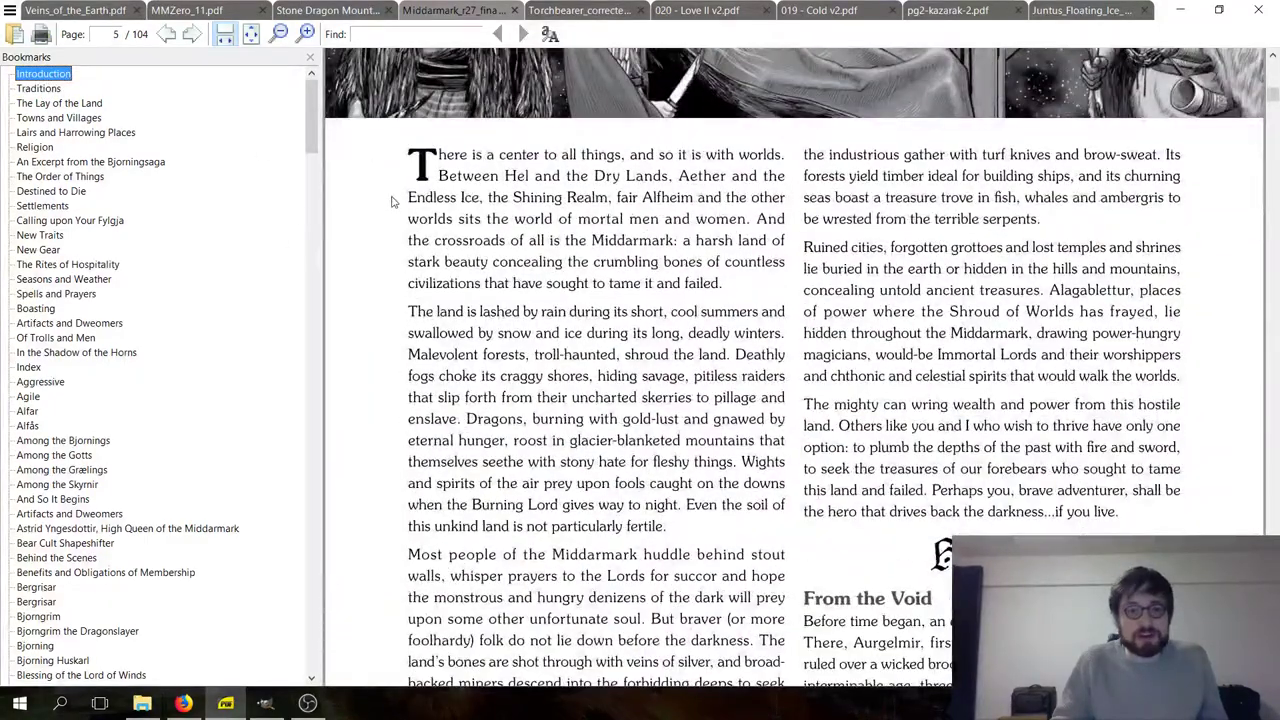
pyautogui.scroll(-3, 805, 281)
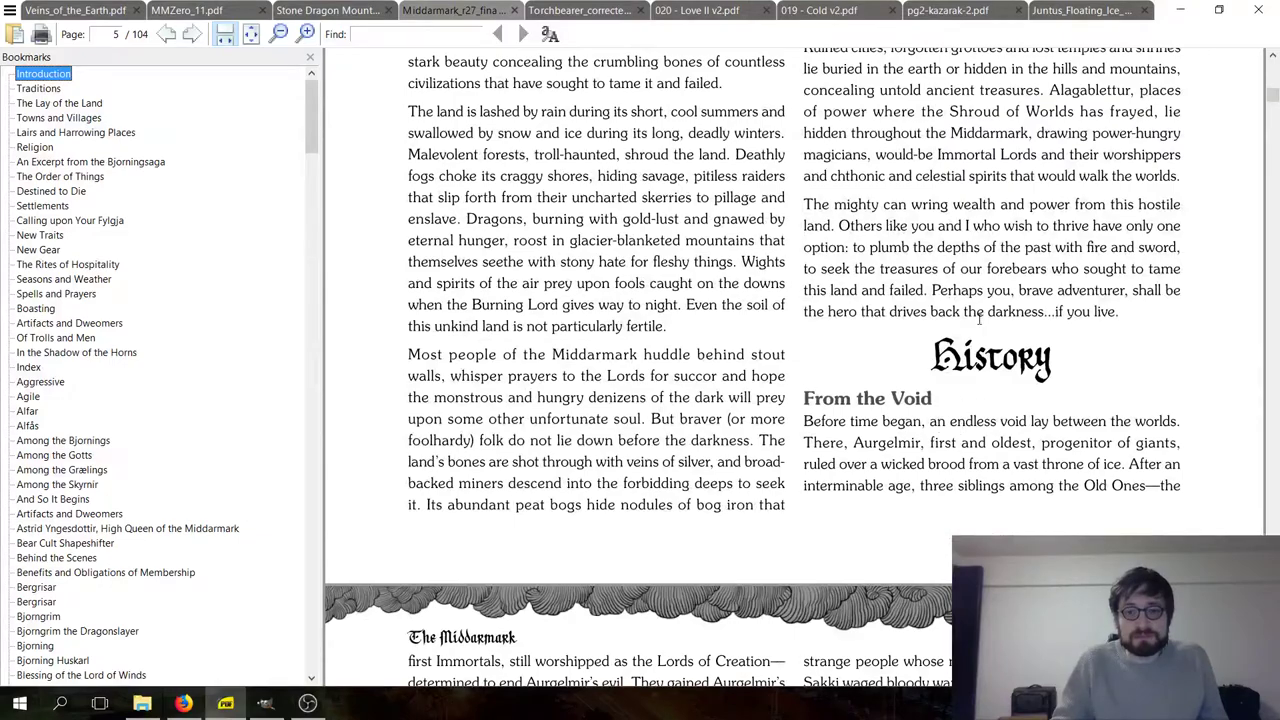
pyautogui.scroll(-2, 877, 394)
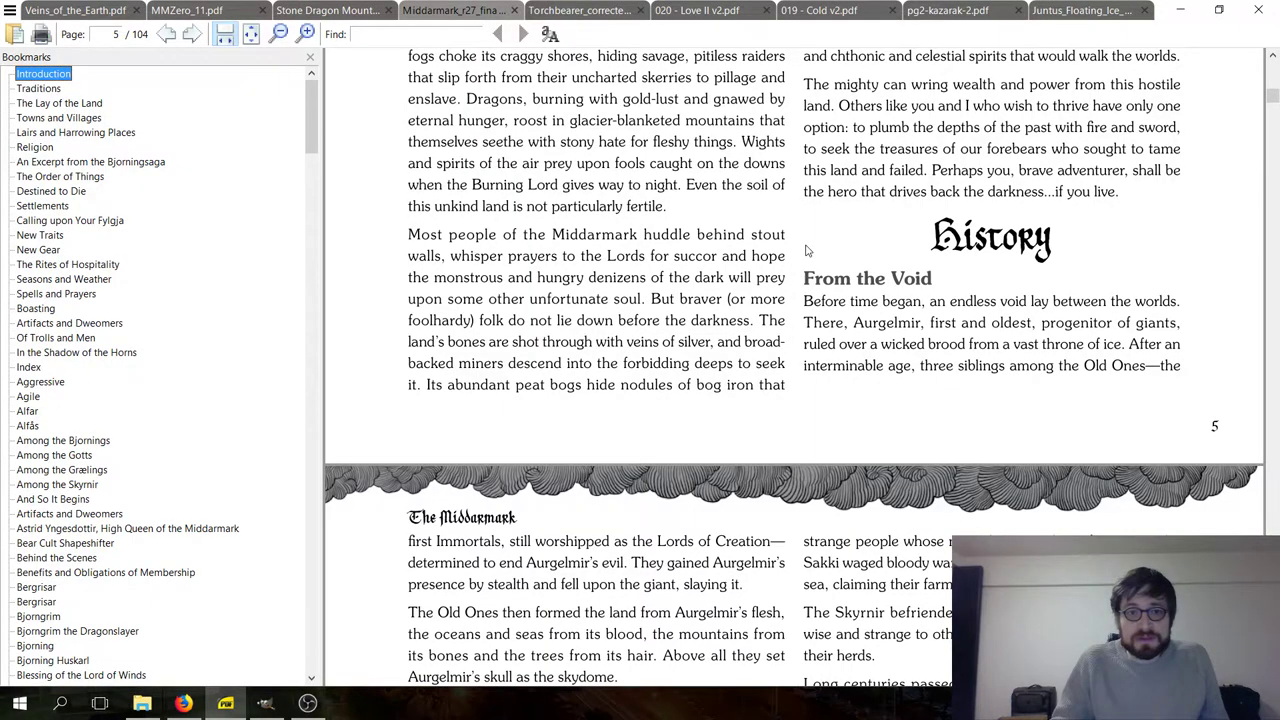
# - Select the Introduction's opening passage from "There is a center to all things" to "if you live", and clear the selection
pyautogui.scroll(6, 807, 251)
pyautogui.moveTo(415, 183); pyautogui.dragTo(865, 543)
pyautogui.scroll(-1, 870, 545)
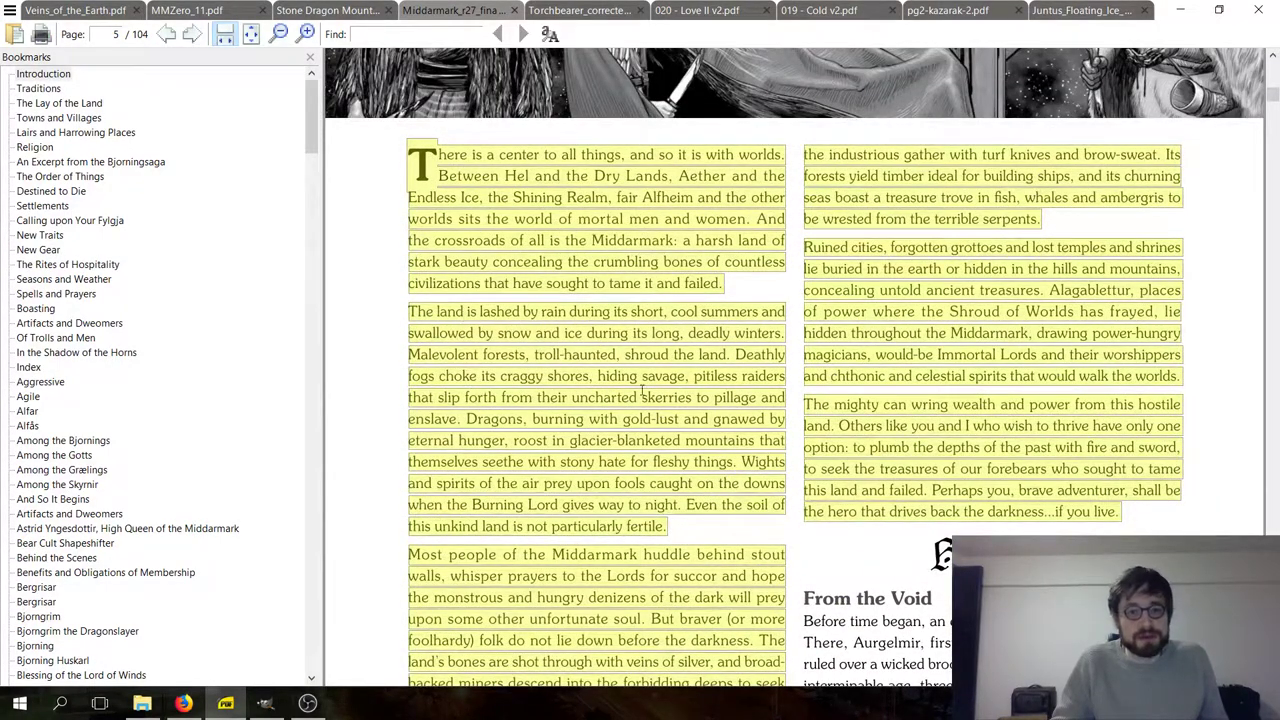
pyautogui.click(646, 333)
pyautogui.moveTo(973, 338); pyautogui.dragTo(924, 334)
pyautogui.click(880, 361)
# - Read the History section from "From the Void" through the origins of the Middarmark's peoples, and return to its start
pyautogui.scroll(-5, 878, 438)
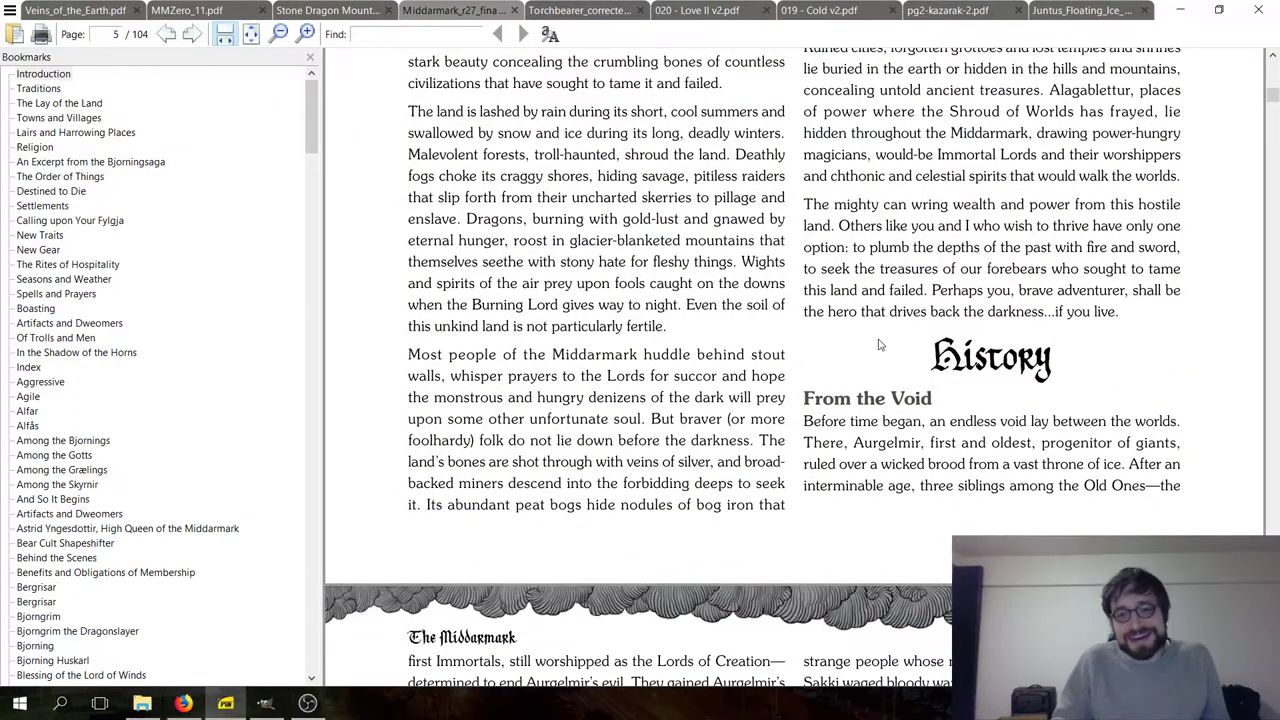
pyautogui.scroll(3, 860, 346)
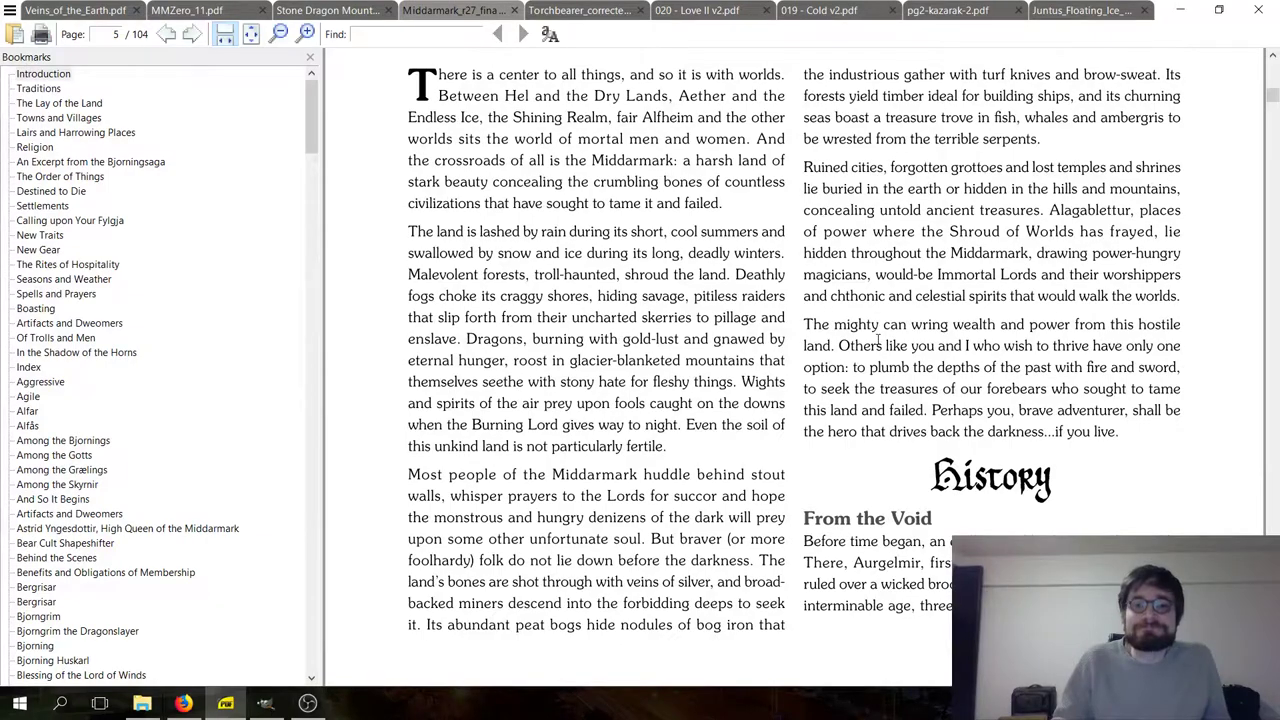
pyautogui.scroll(-7, 880, 342)
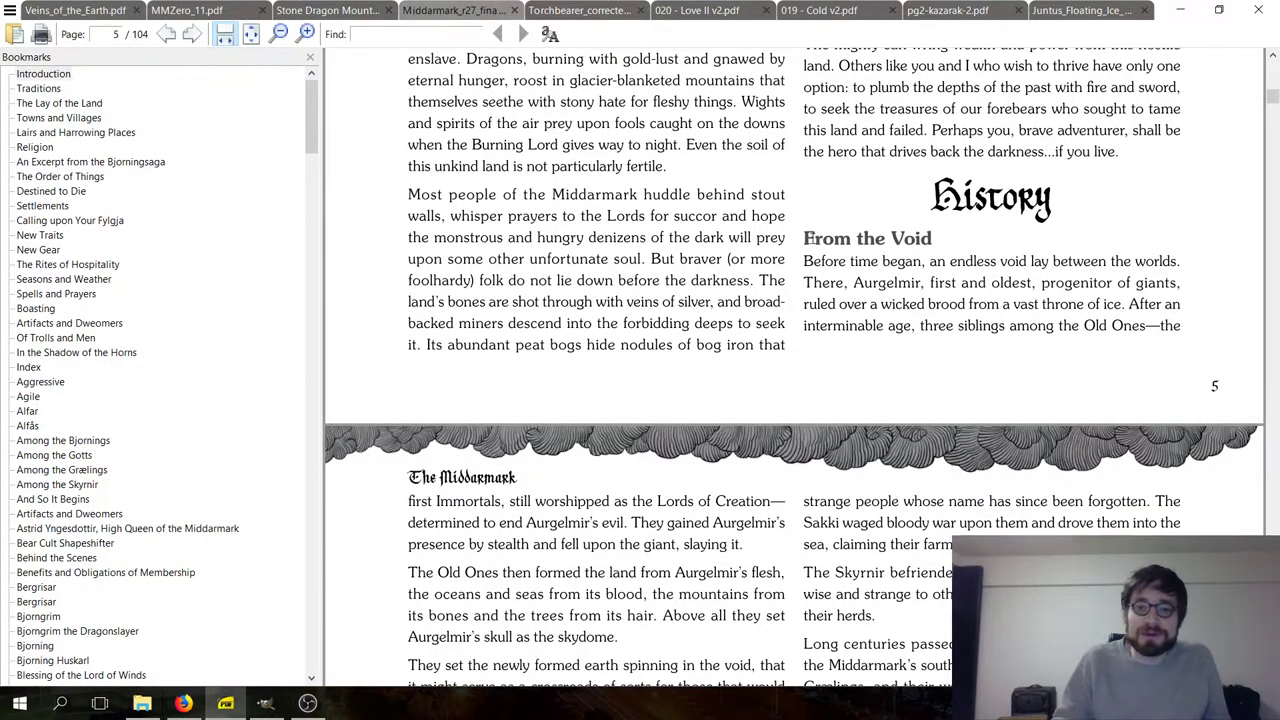
pyautogui.scroll(-3, 818, 208)
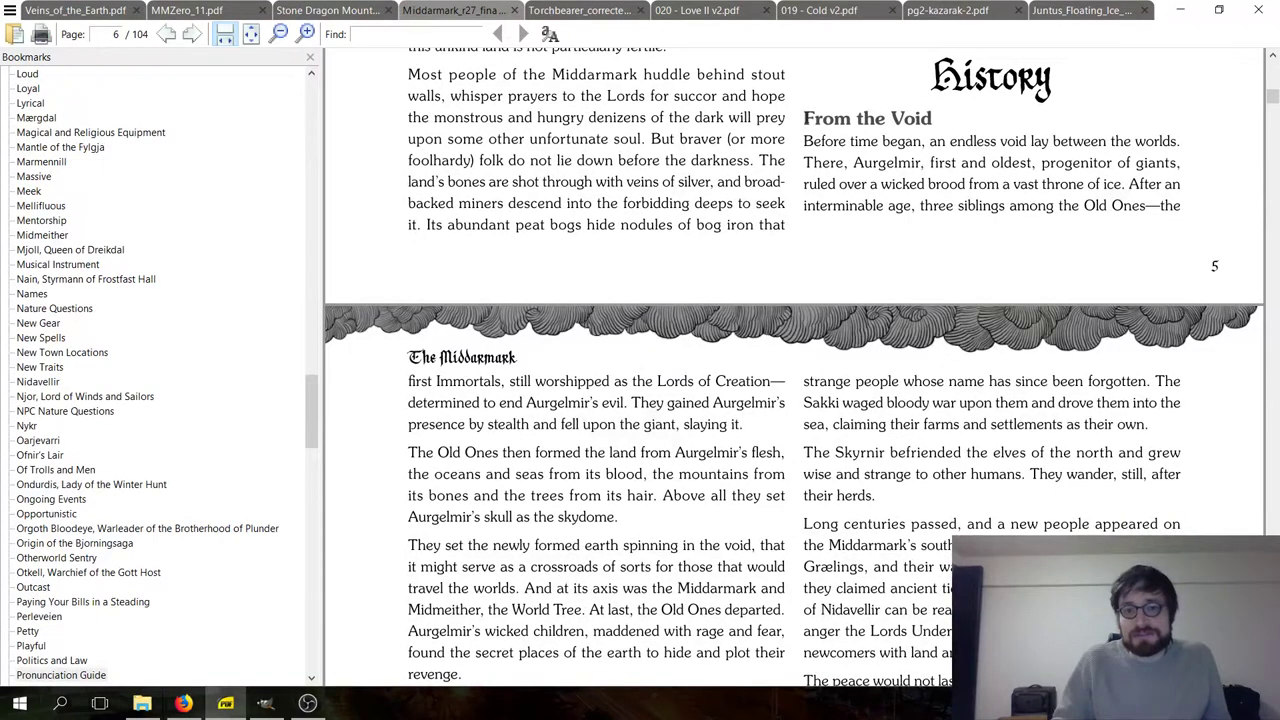
pyautogui.moveTo(806, 118); pyautogui.dragTo(946, 166)
pyautogui.click(946, 166)
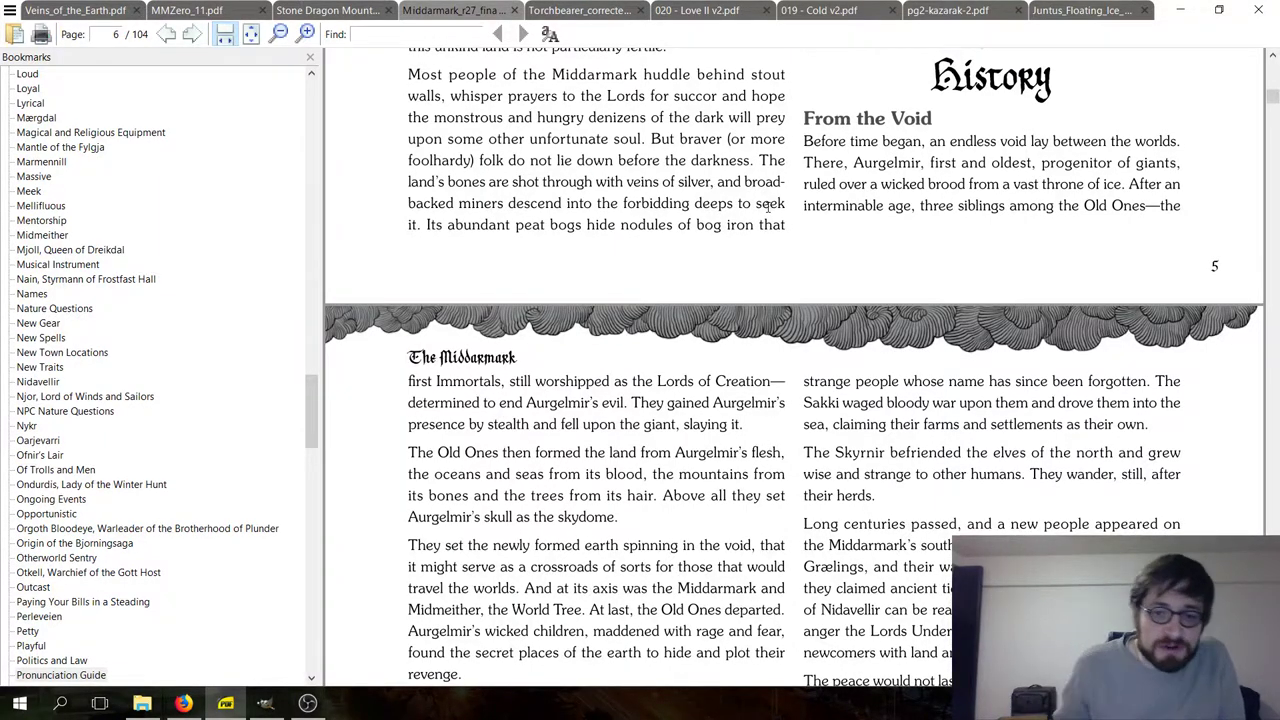
pyautogui.scroll(-3, 793, 230)
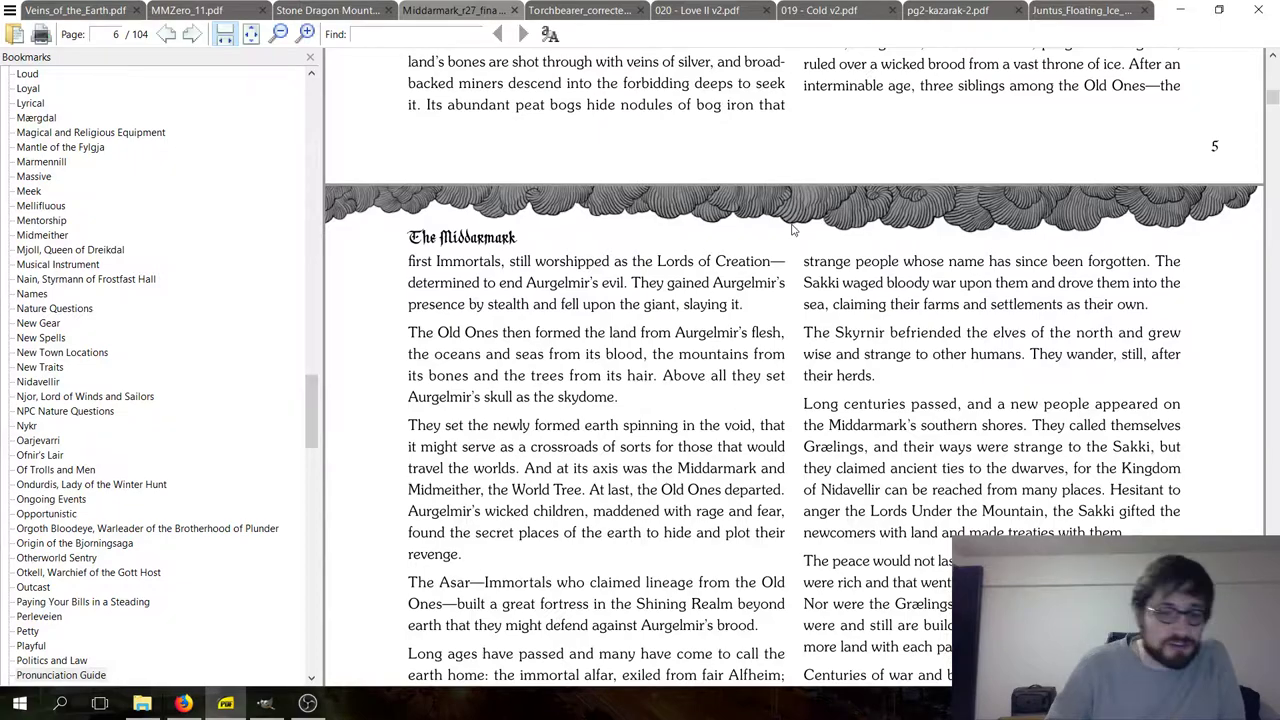
pyautogui.scroll(-1, 770, 245)
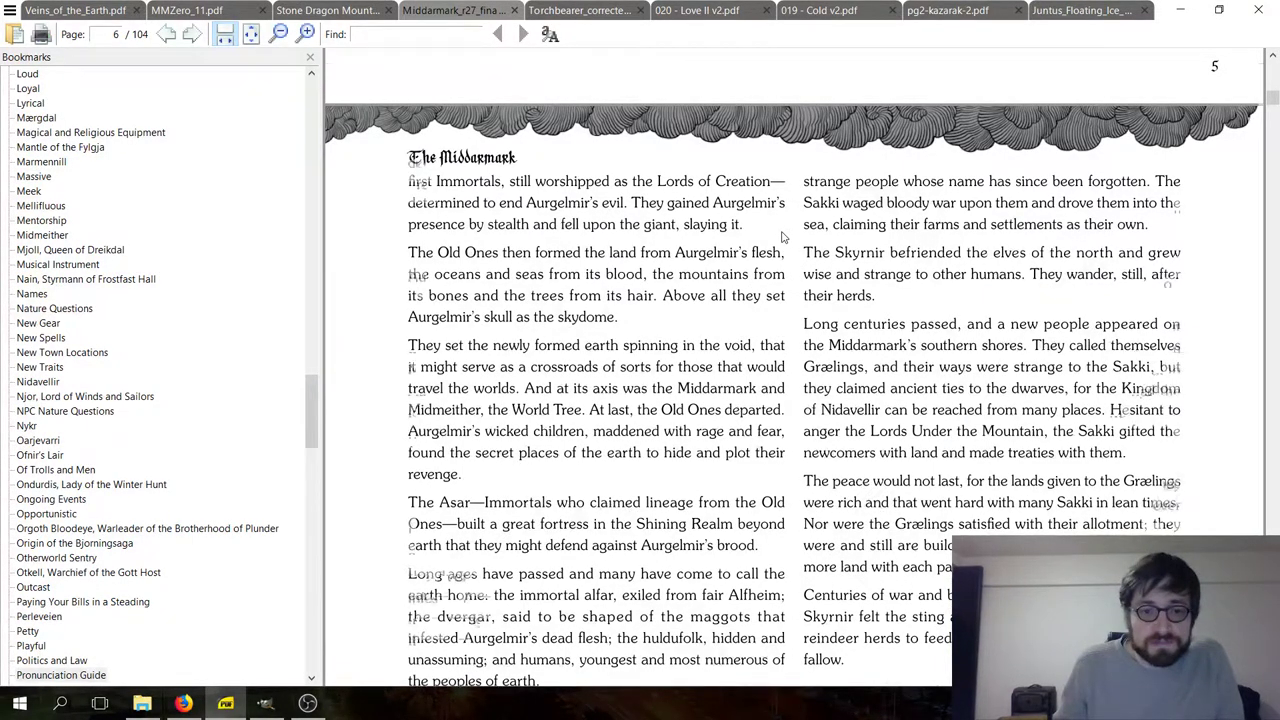
pyautogui.scroll(-3, 784, 237)
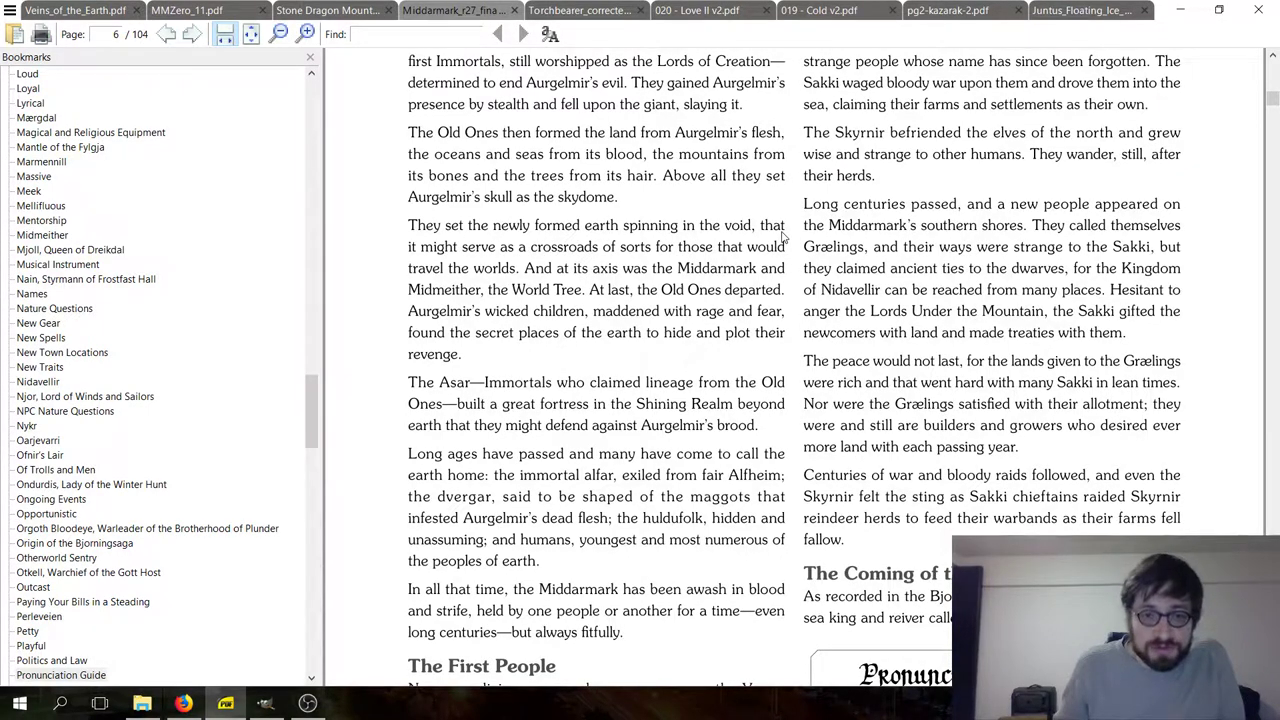
pyautogui.scroll(-1, 783, 237)
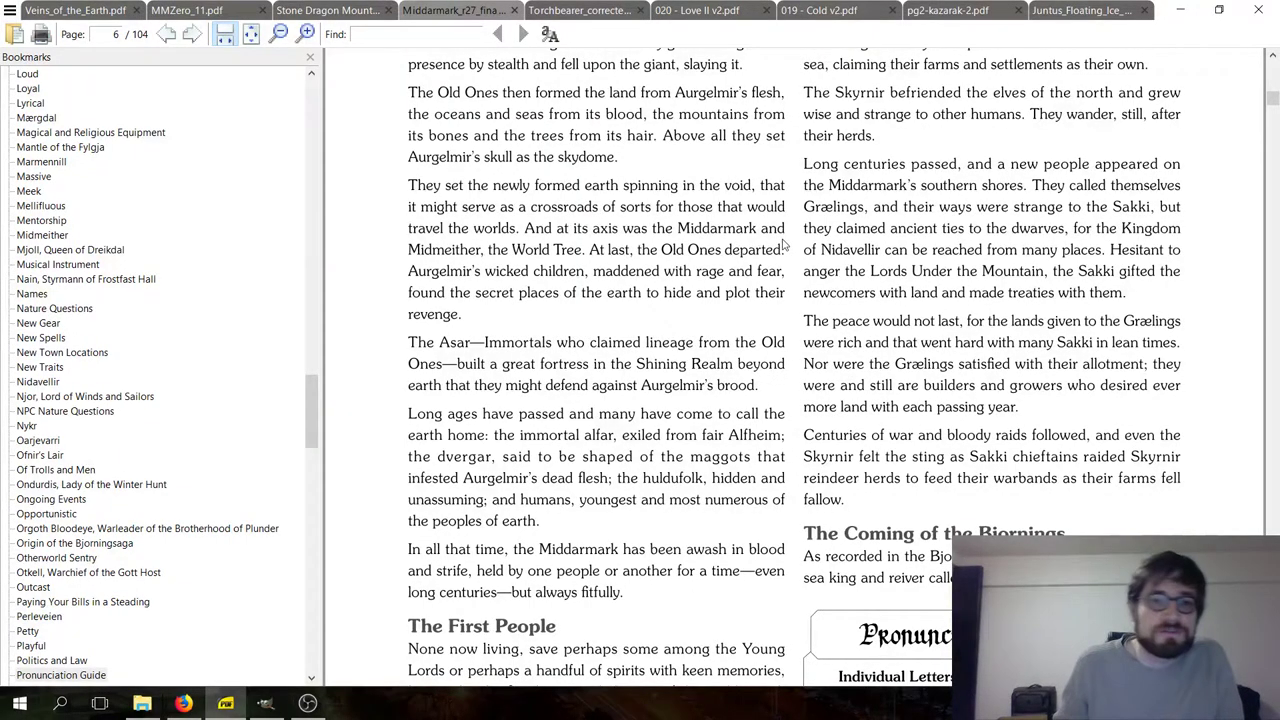
pyautogui.scroll(8, 785, 237)
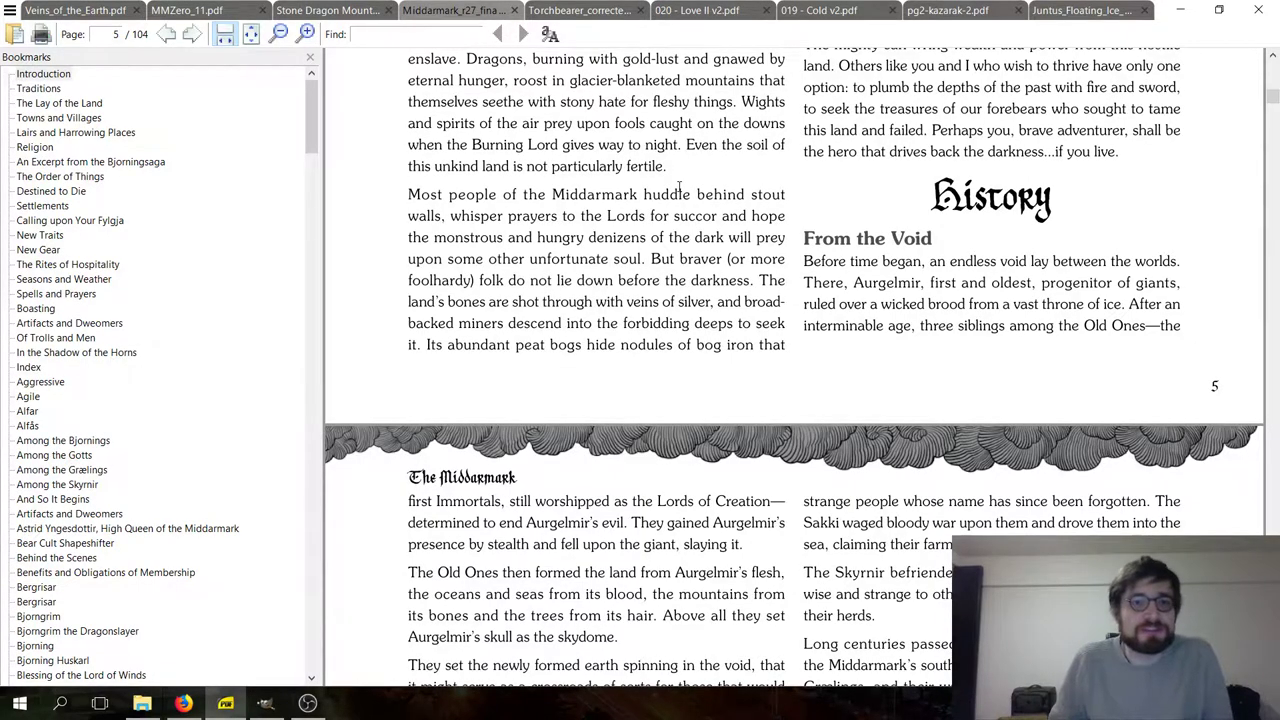
# - Skim the Middarmark's History from "From the Void" to "The Coming of the Bjornings", and return to the Introduction's title art
pyautogui.scroll(5, 673, 205)
pyautogui.scroll(-6, 607, 340)
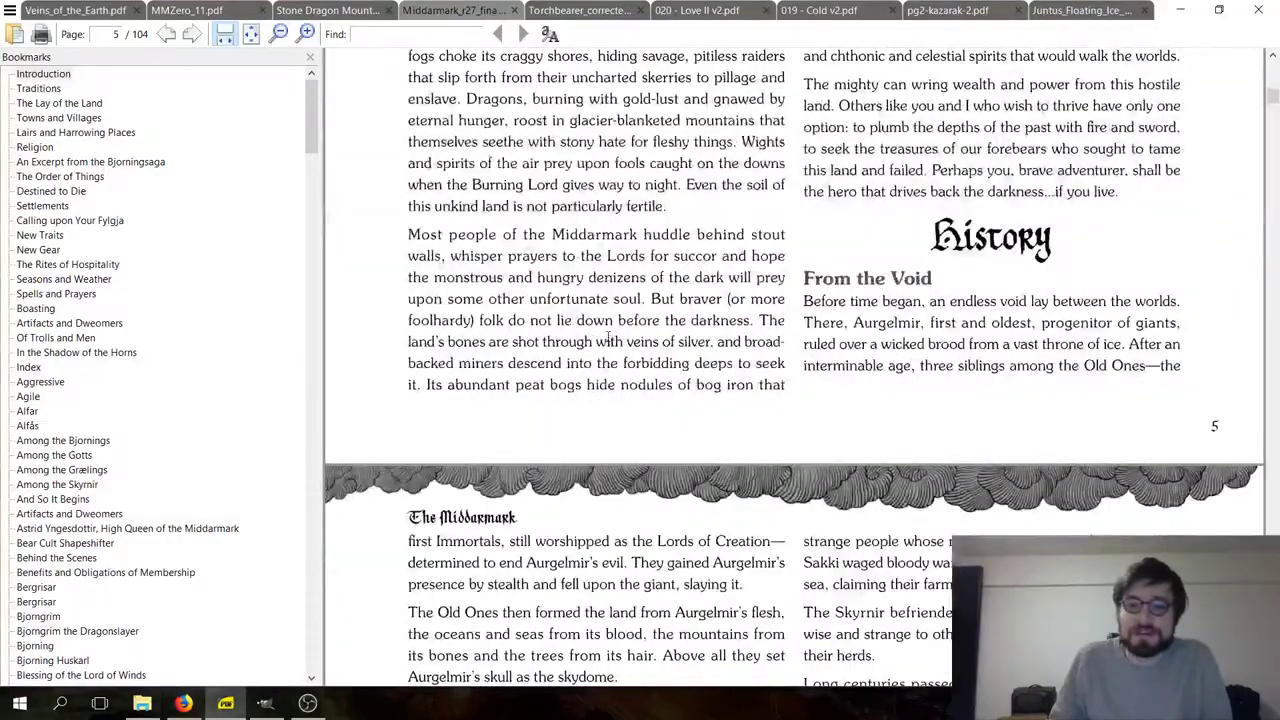
pyautogui.scroll(-8, 607, 340)
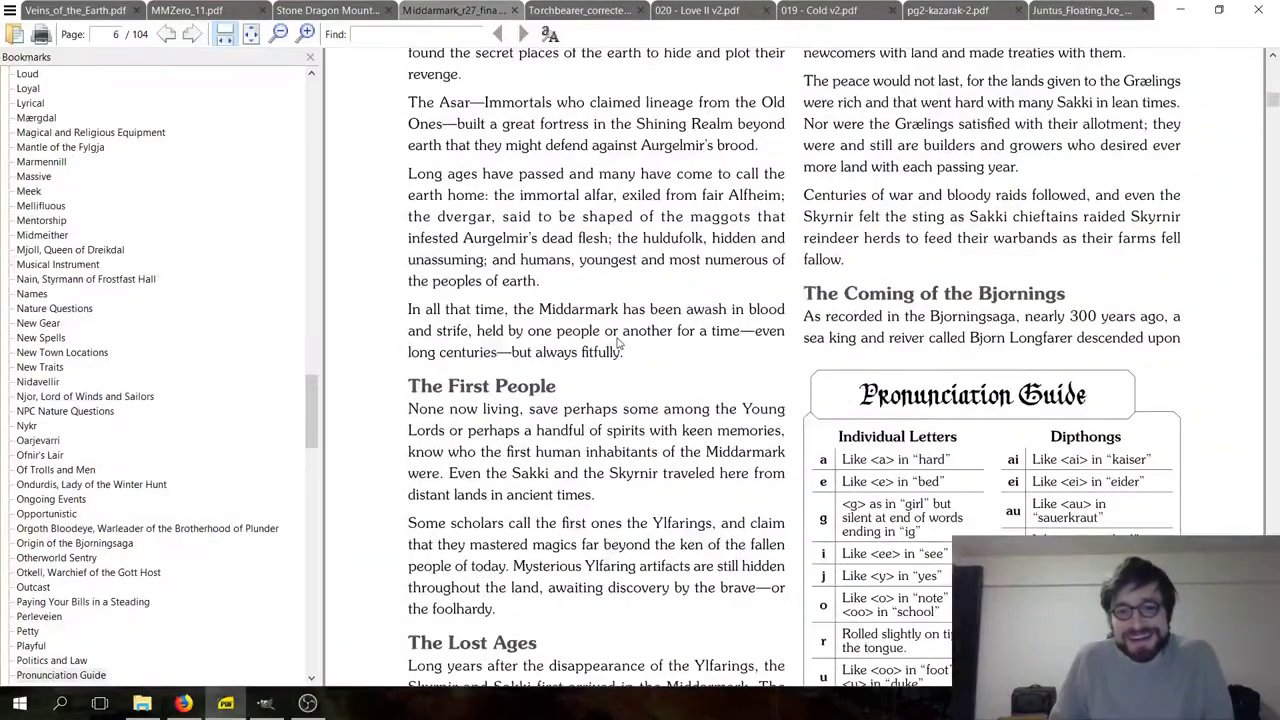
pyautogui.scroll(10, 617, 344)
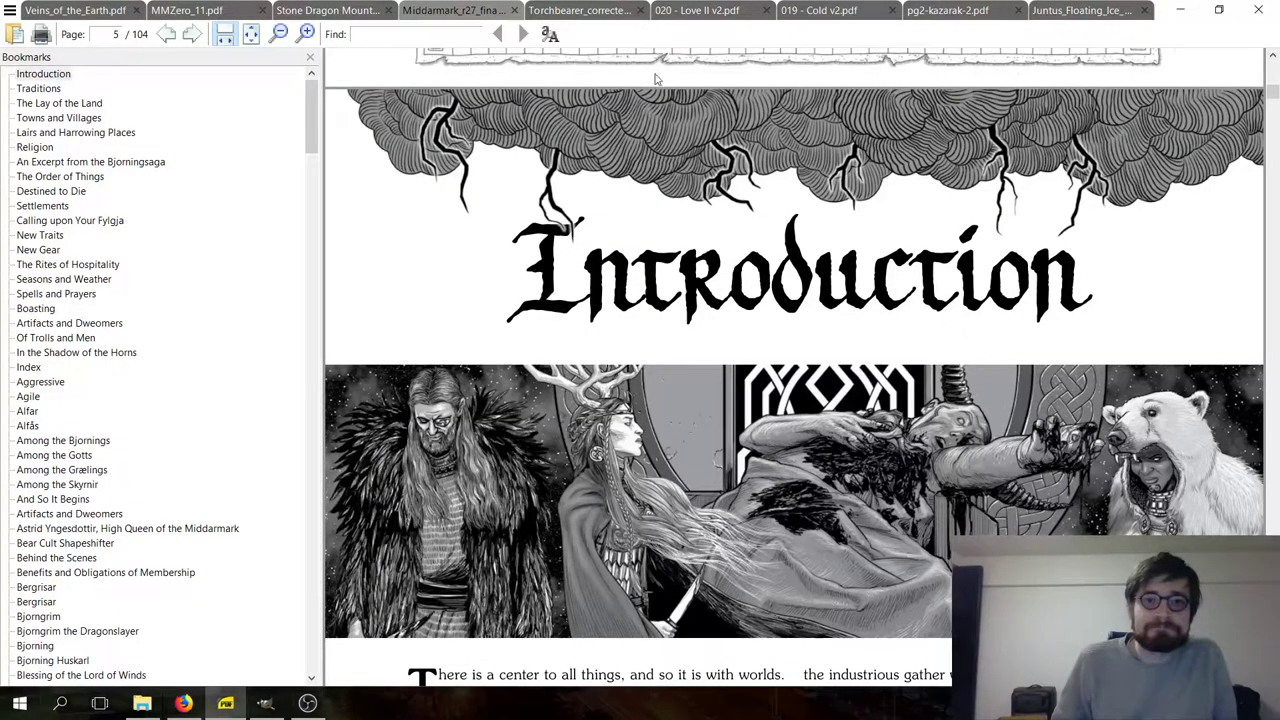
# - Bring up the Torchbearer rule book and look through its bookmark list, from the chapter titles into the alphabetical entries and back to the start
pyautogui.click(590, 9)
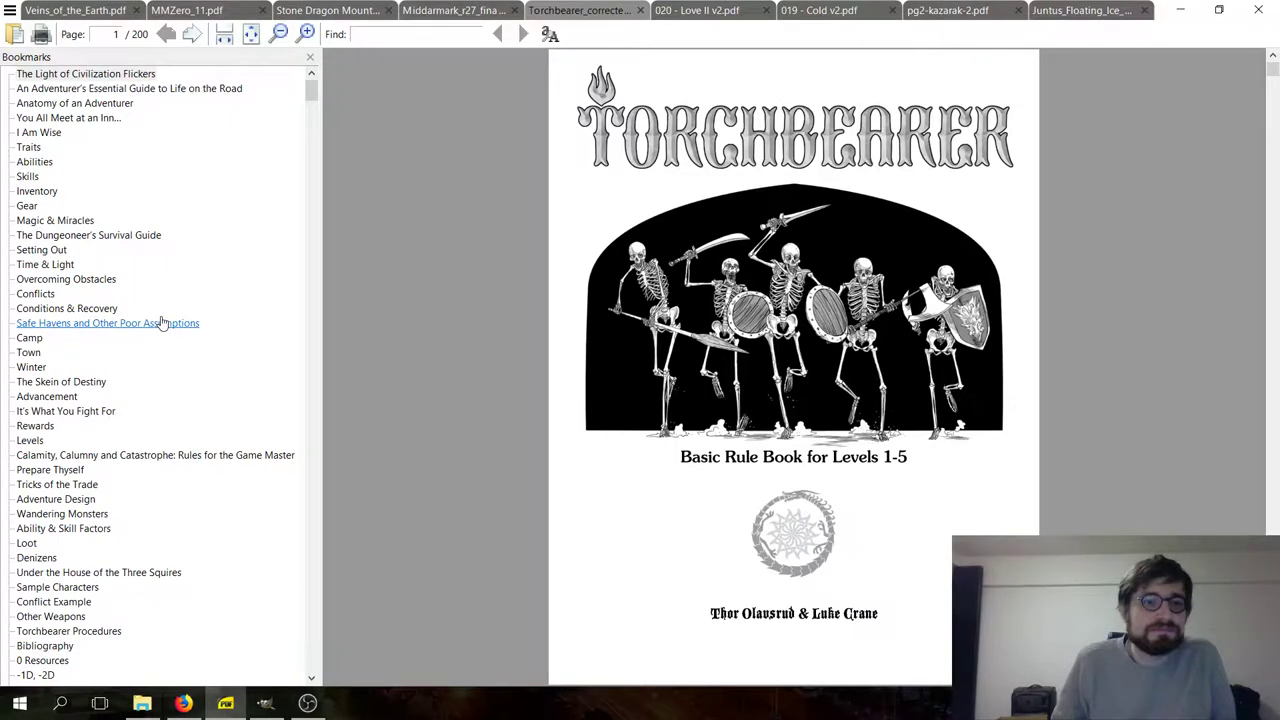
pyautogui.scroll(-18, 160, 360)
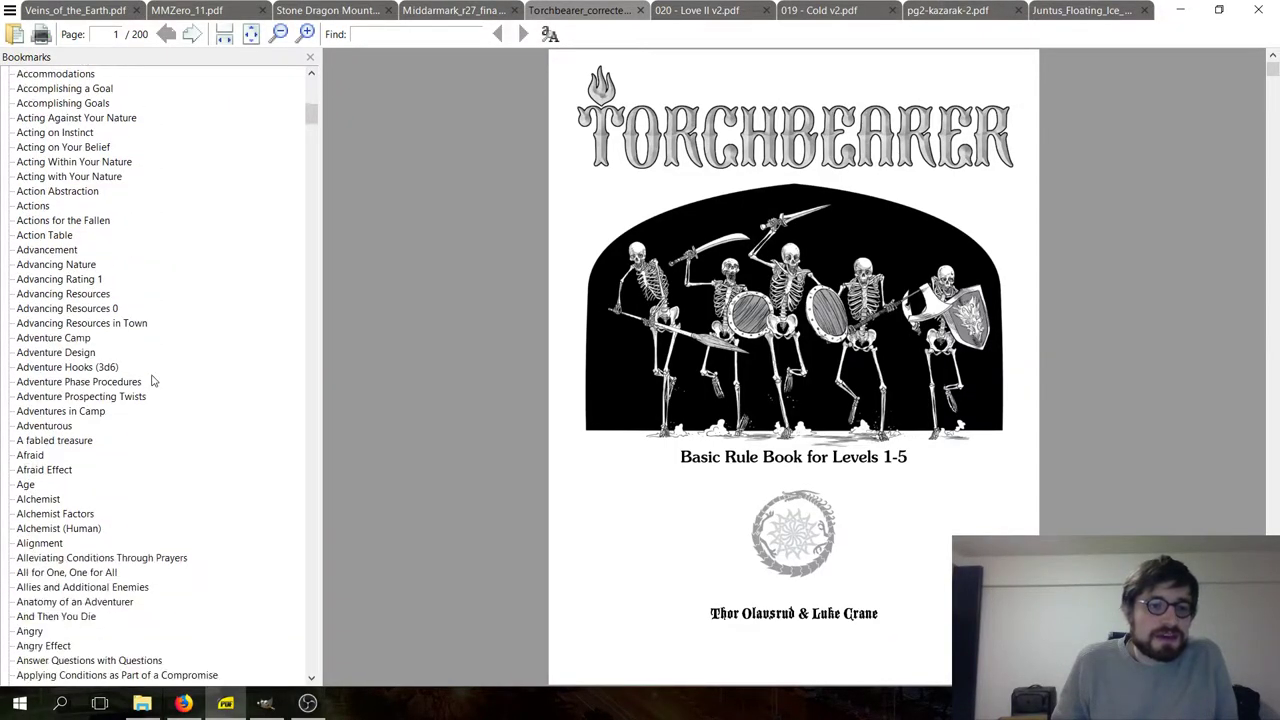
pyautogui.scroll(-3, 152, 380)
pyautogui.scroll(14, 152, 380)
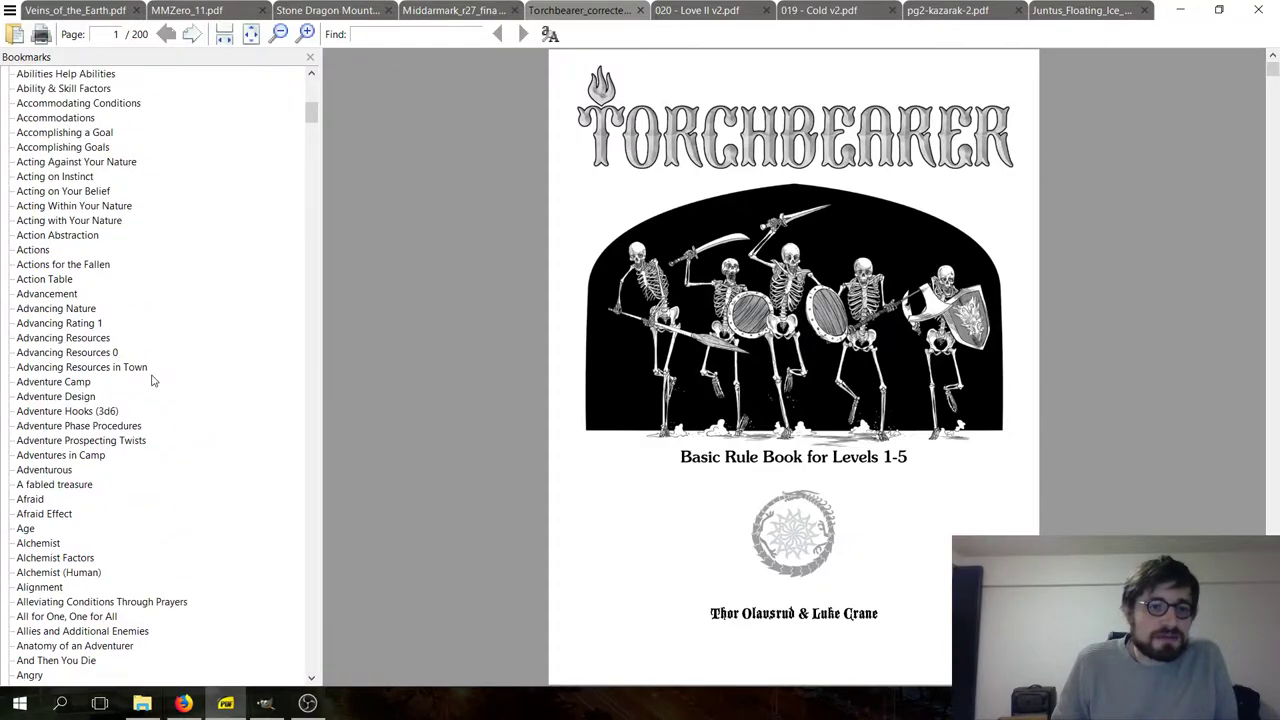
pyautogui.scroll(5, 152, 380)
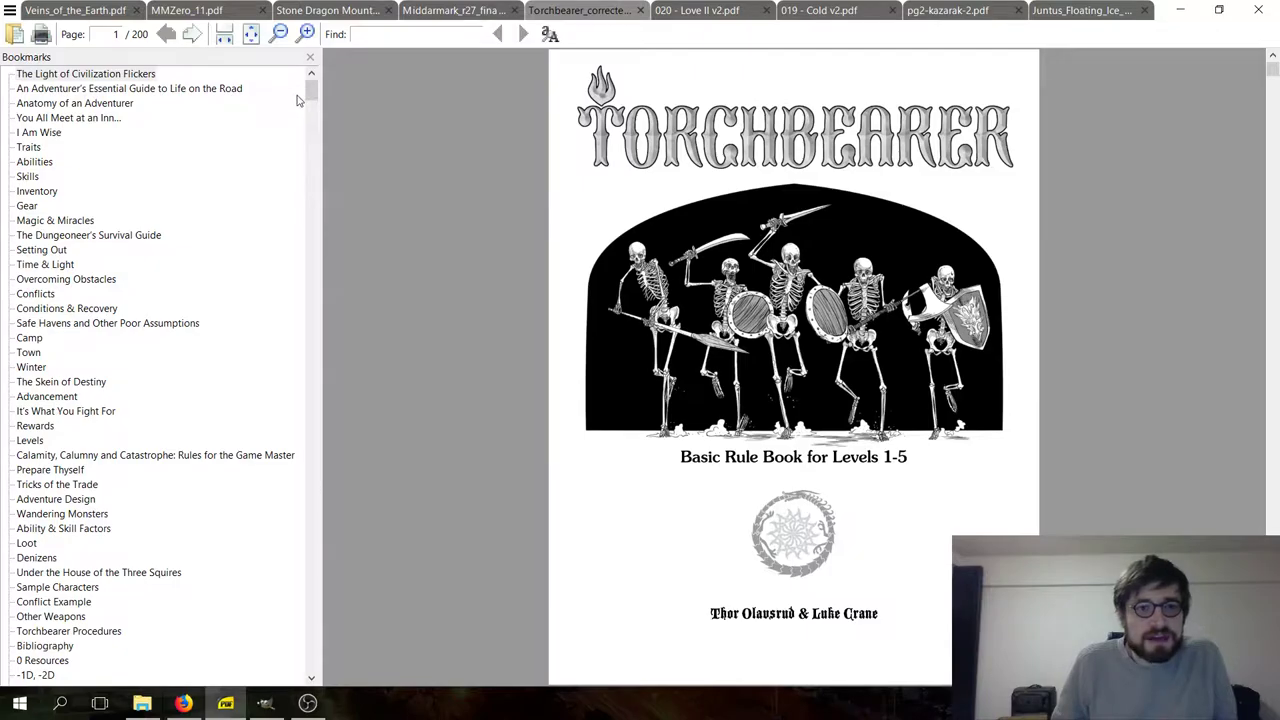
pyautogui.moveTo(311, 97)
pyautogui.mouseDown()
pyautogui.moveTo(306, 262)
pyautogui.moveTo(328, 169)
pyautogui.moveTo(325, 88)
pyautogui.mouseUp()
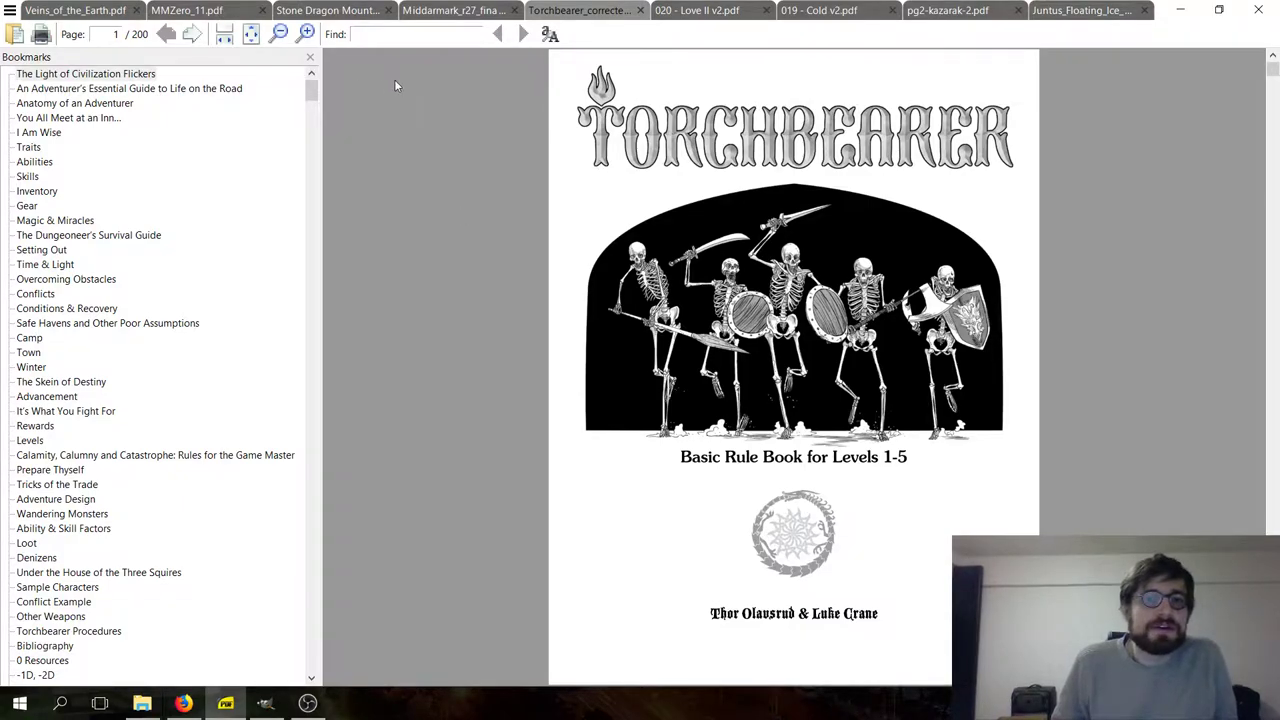
# - Open the Antiphoenix entry in Veins of the Earth and look over its stat block, treasures page and the neighbouring Anglerlich encounters
pyautogui.click(88, 12)
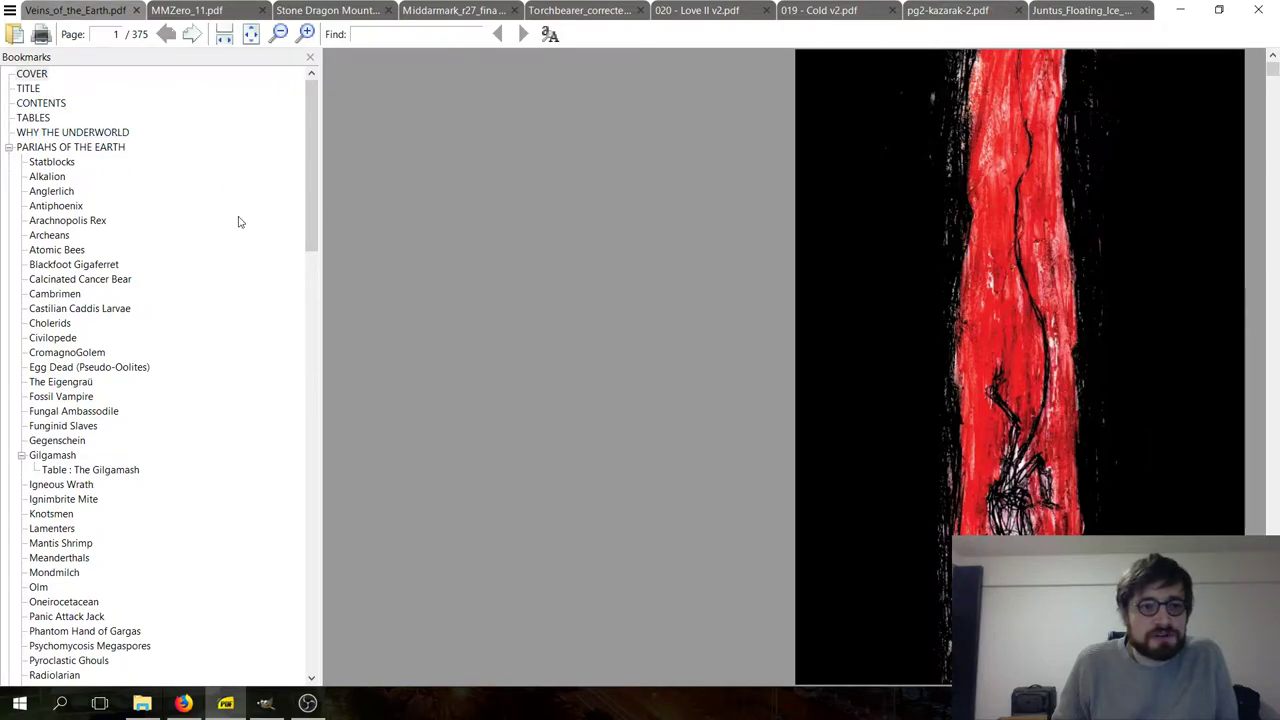
pyautogui.click(55, 205)
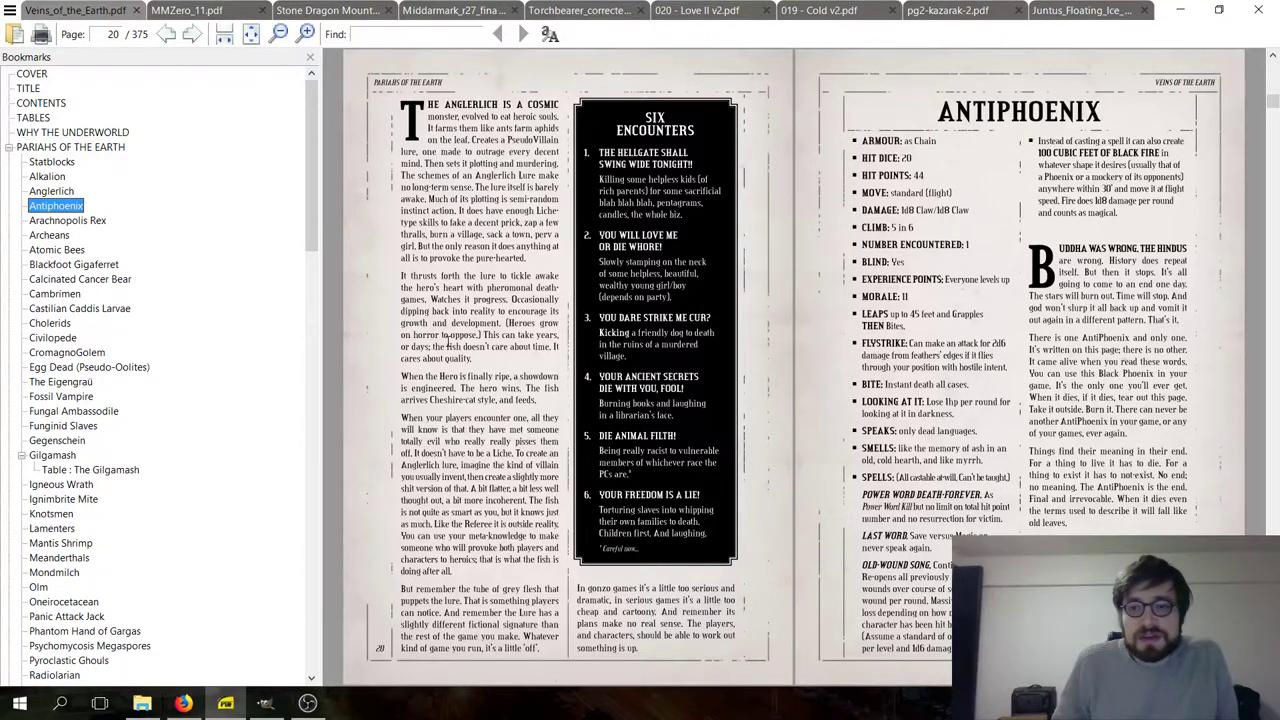
pyautogui.scroll(-10, 447, 345)
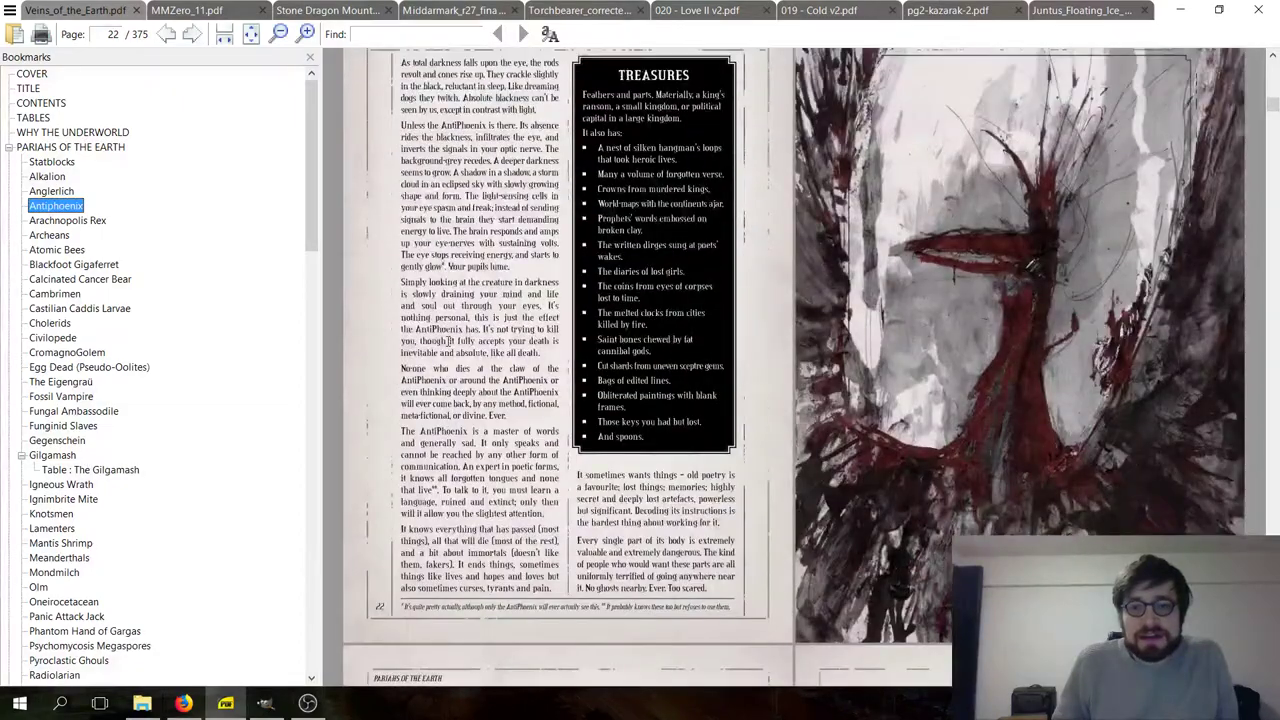
pyautogui.scroll(10, 447, 341)
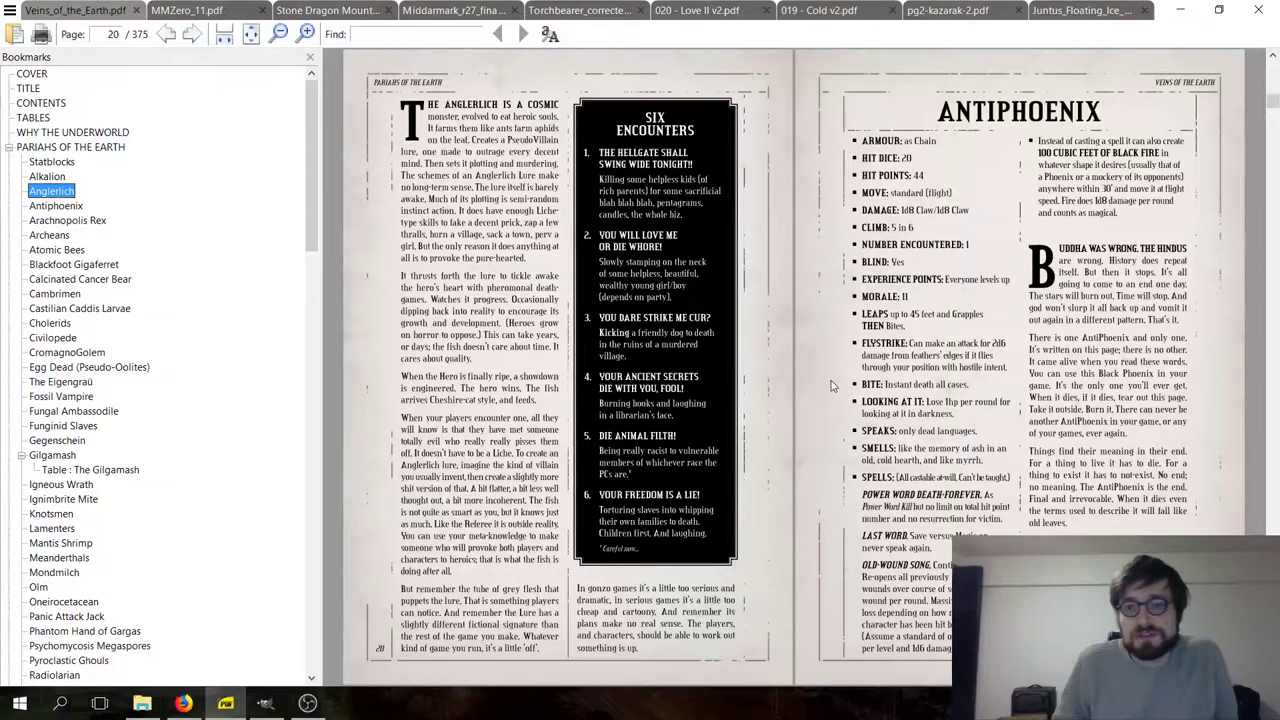
pyautogui.scroll(-1, 785, 372)
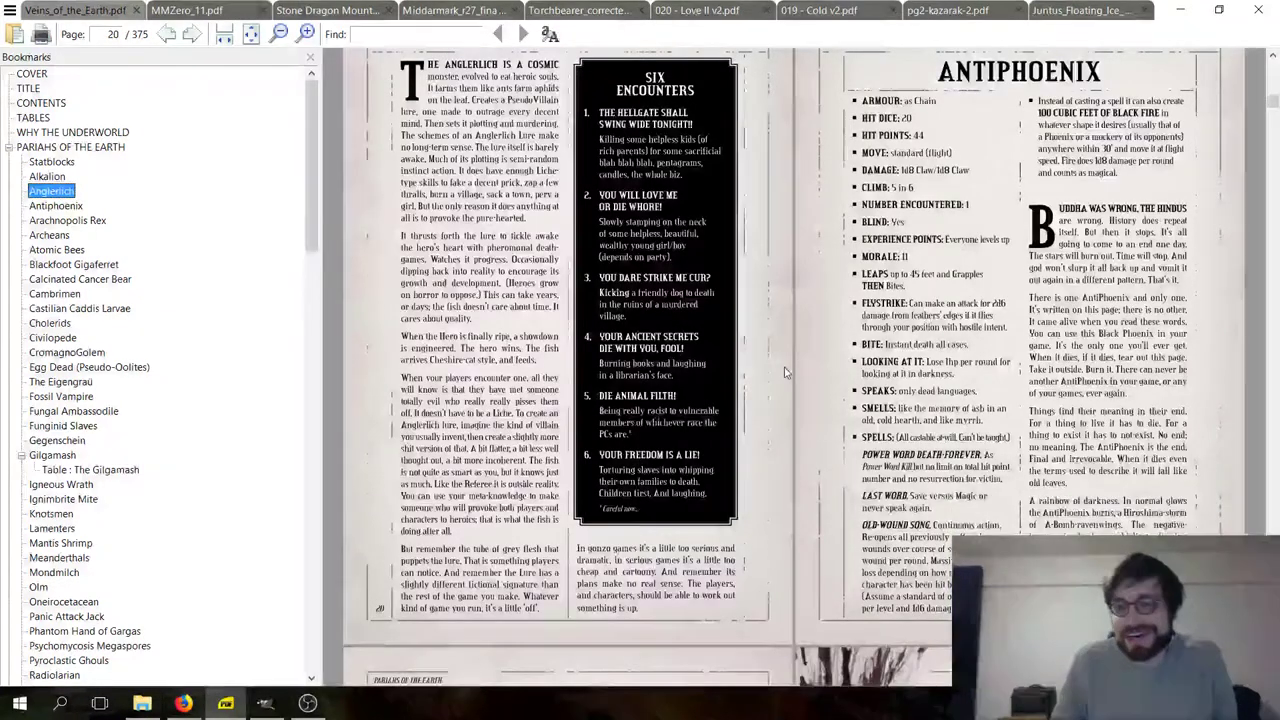
pyautogui.scroll(1, 784, 367)
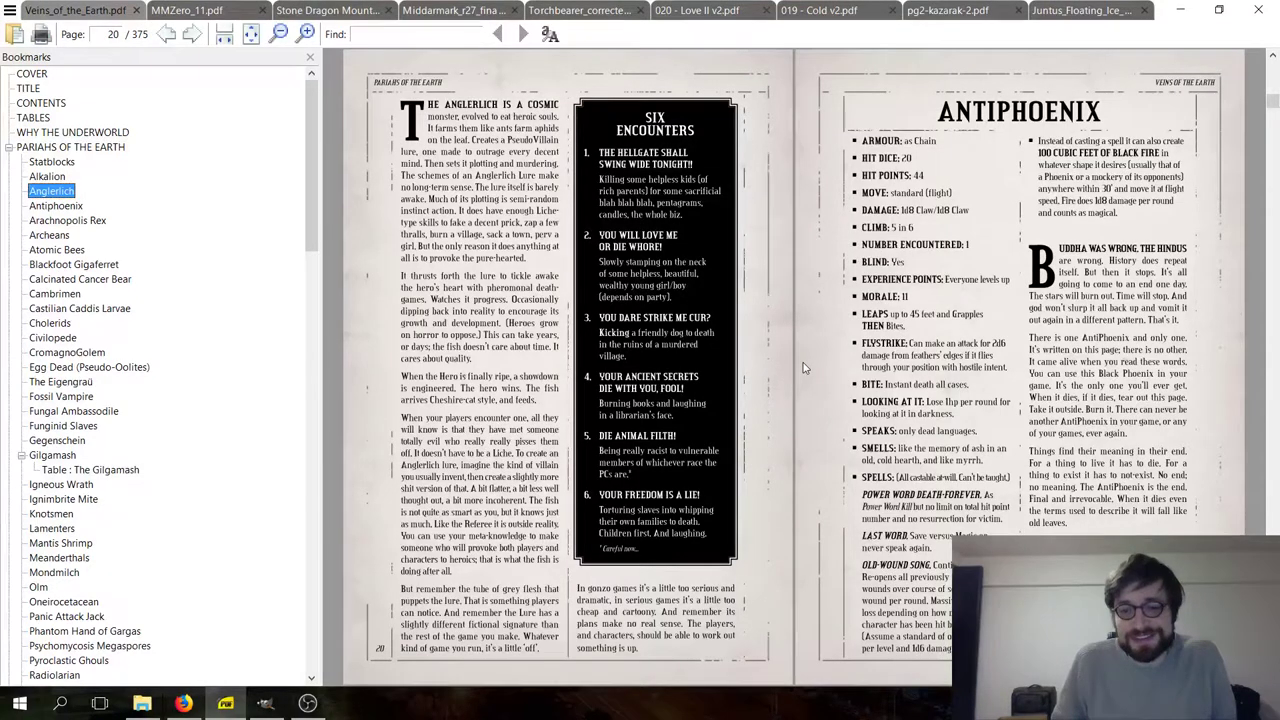
pyautogui.scroll(-1, 803, 368)
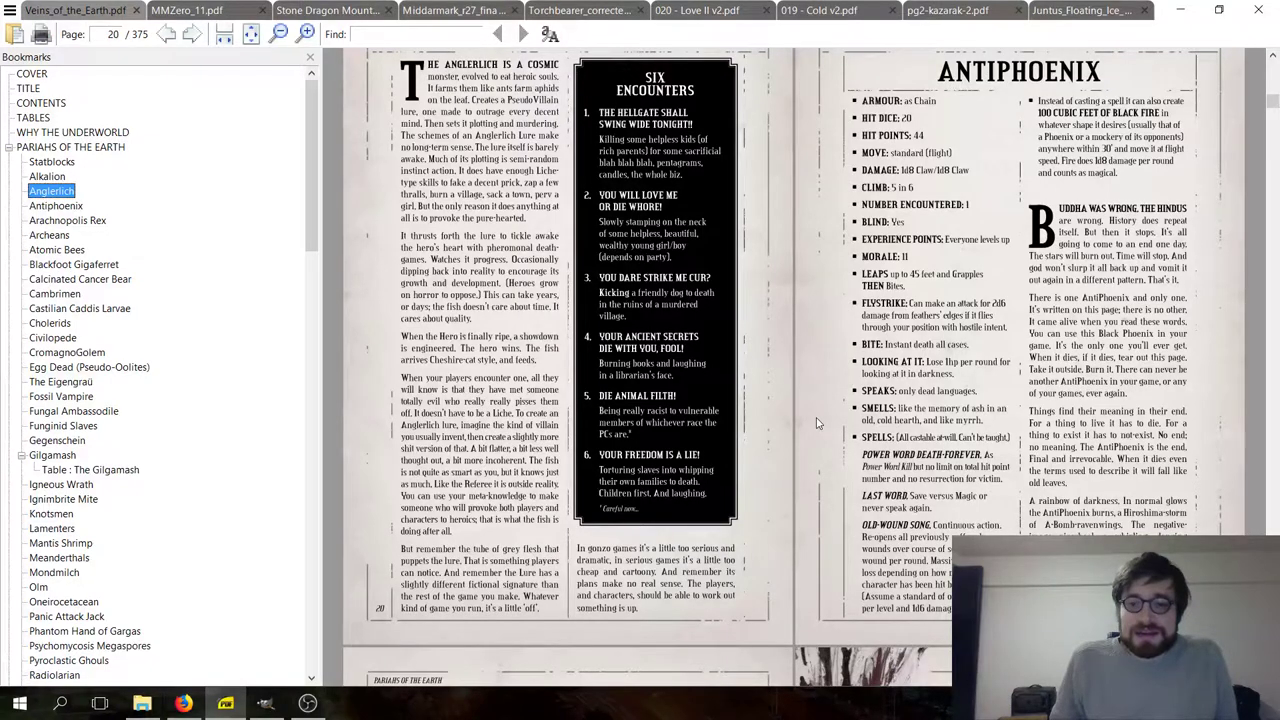
pyautogui.scroll(1, 826, 421)
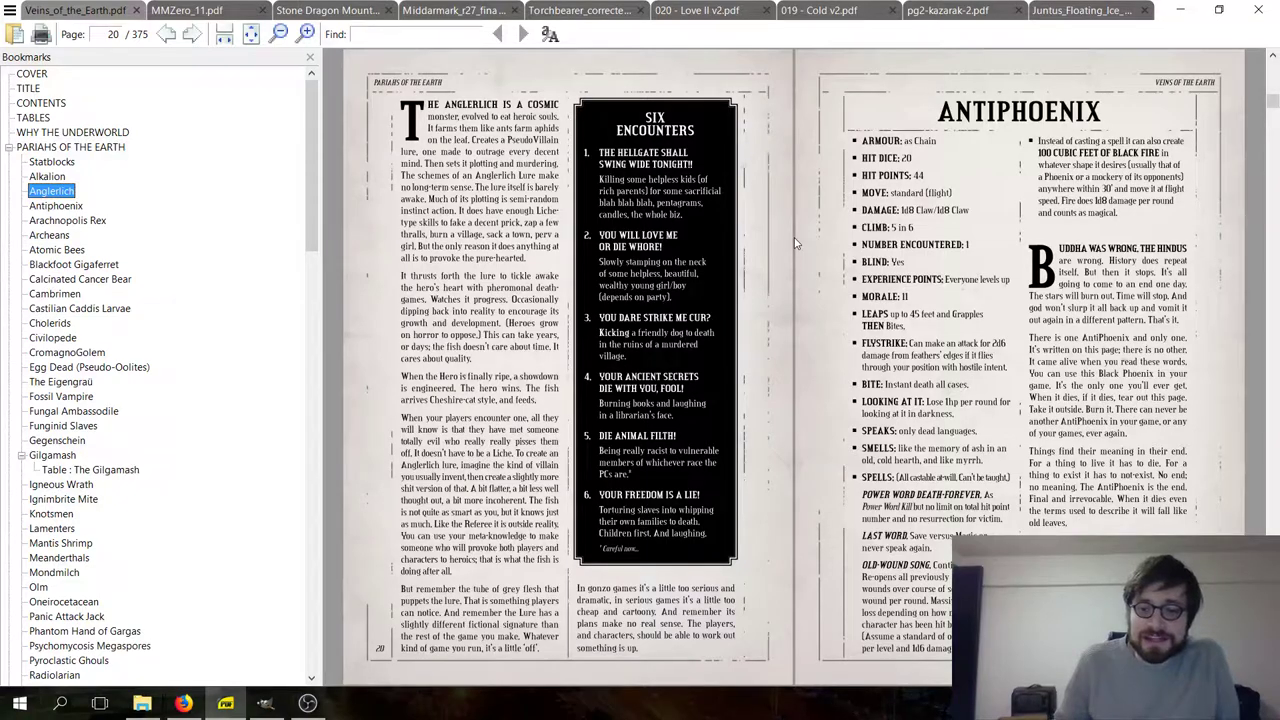
# - Examine the Antiphoenix's Treasures page and full-page illustration, and return to its stat block
pyautogui.scroll(-8, 795, 243)
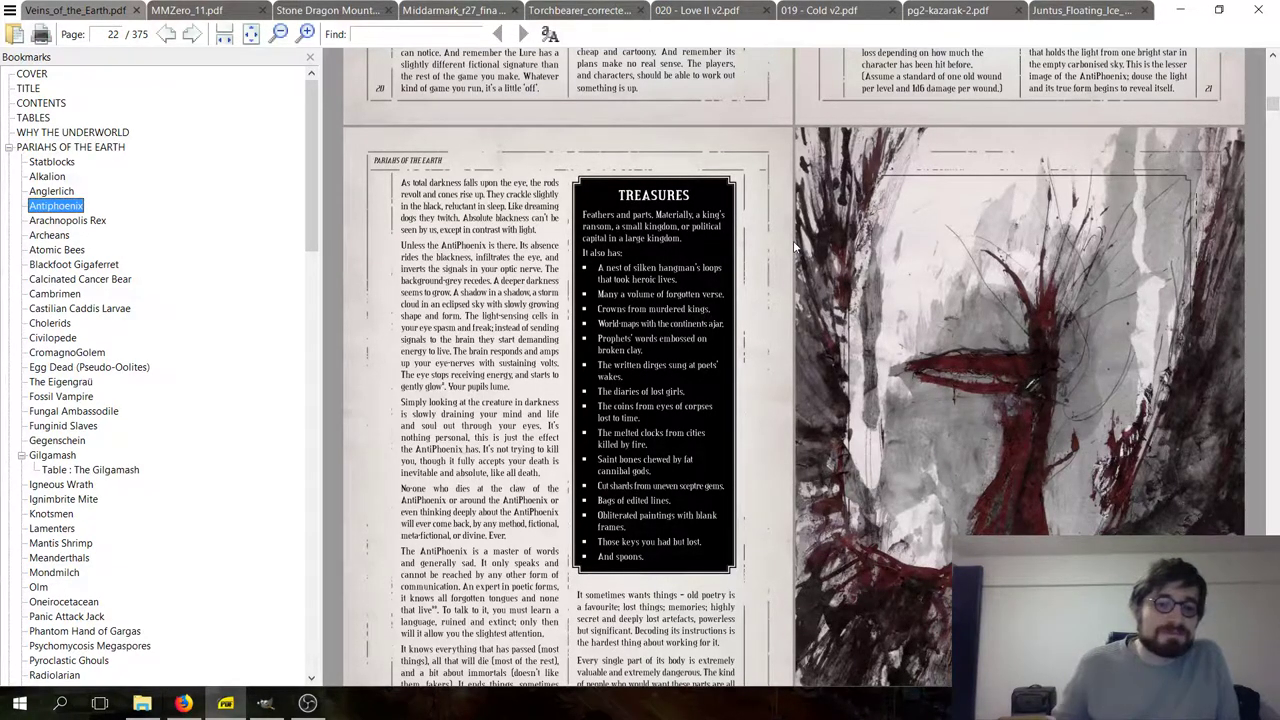
pyautogui.scroll(-3, 796, 240)
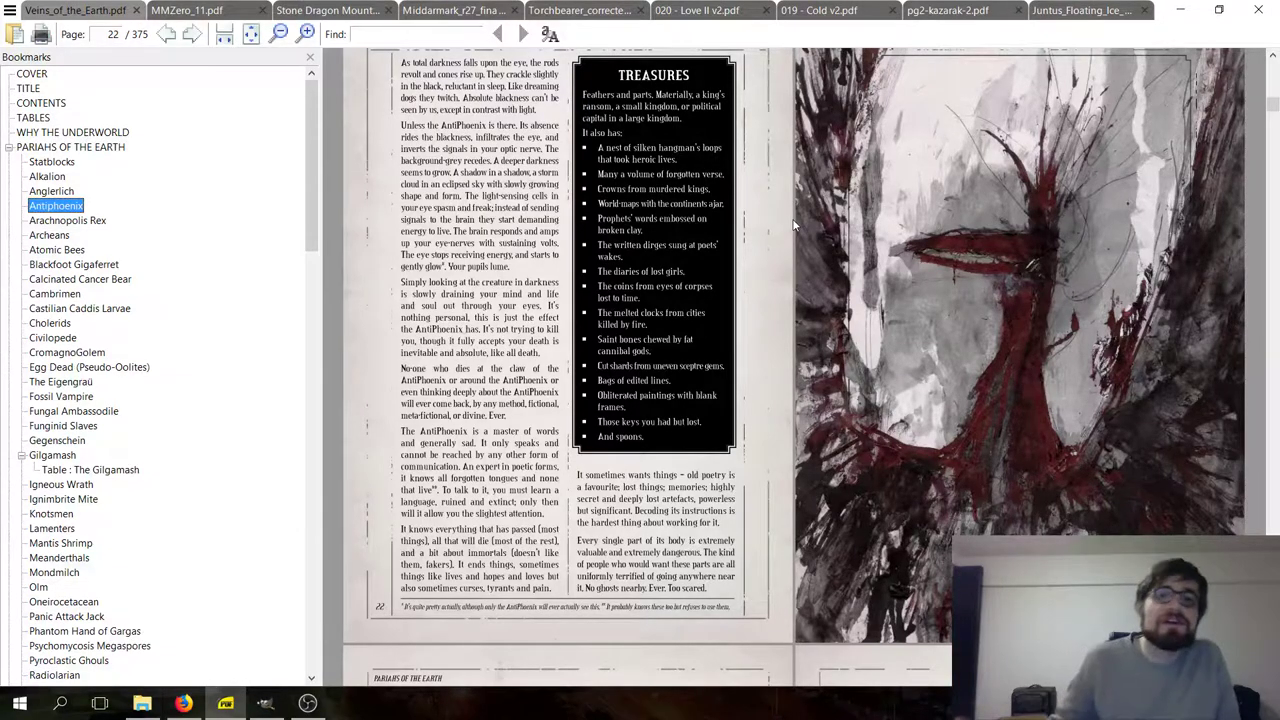
pyautogui.scroll(3, 793, 224)
pyautogui.scroll(3, 793, 224)
pyautogui.scroll(-7, 793, 250)
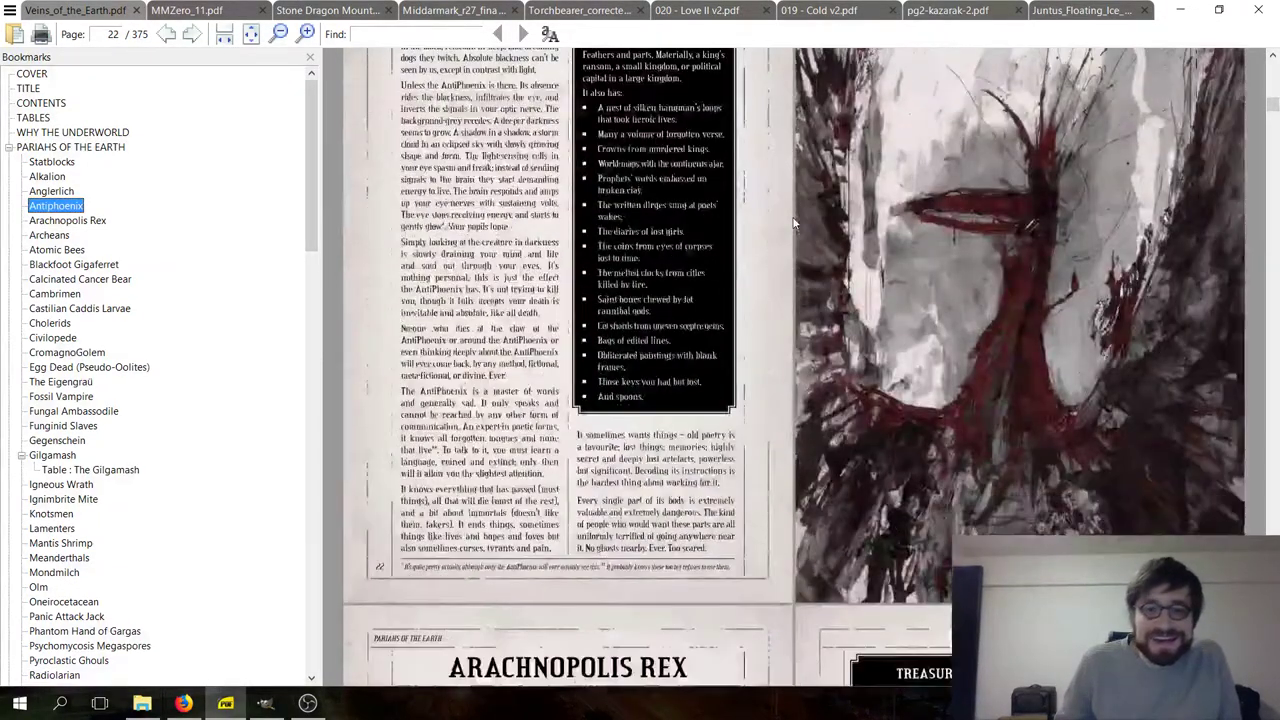
pyautogui.scroll(2, 793, 286)
pyautogui.scroll(8, 793, 286)
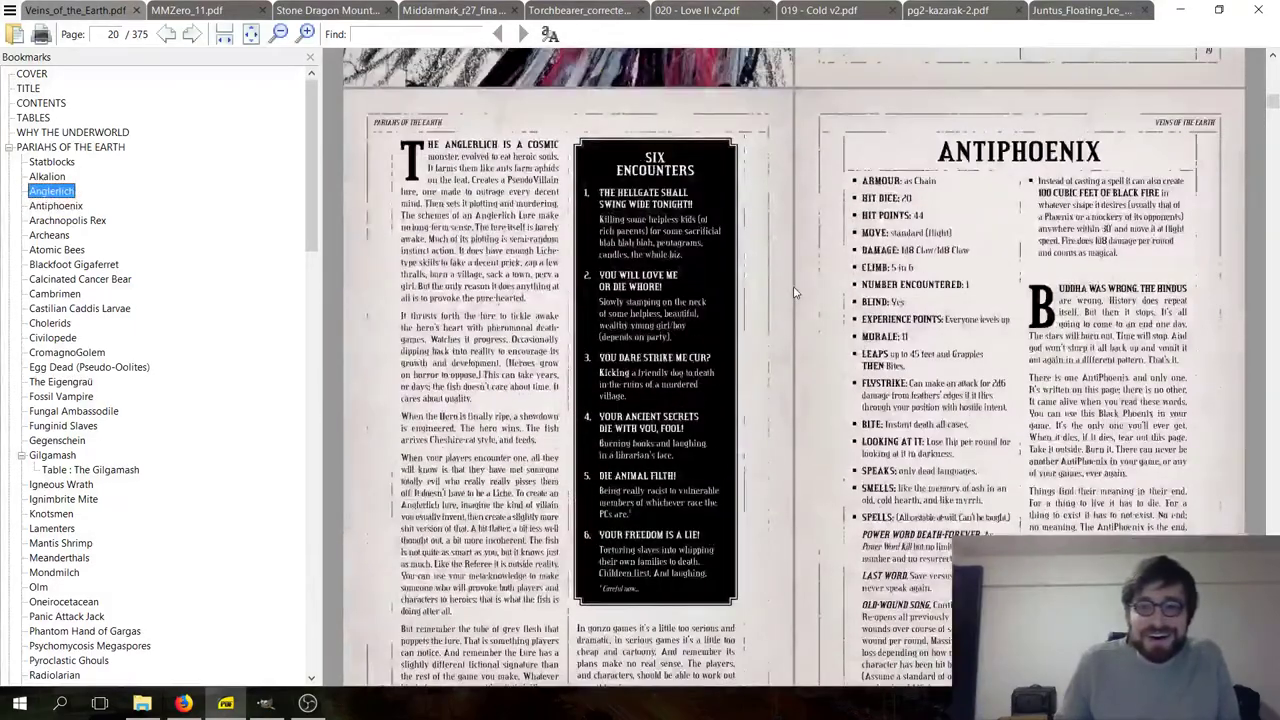
# - Go over the Antiphoenix's opening description, marking a passage of its text, and continue to the Treasures list
pyautogui.scroll(-2, 940, 270)
pyautogui.moveTo(1080, 315); pyautogui.dragTo(1060, 410)
pyautogui.scroll(4, 1073, 298)
pyautogui.scroll(-10, 1059, 513)
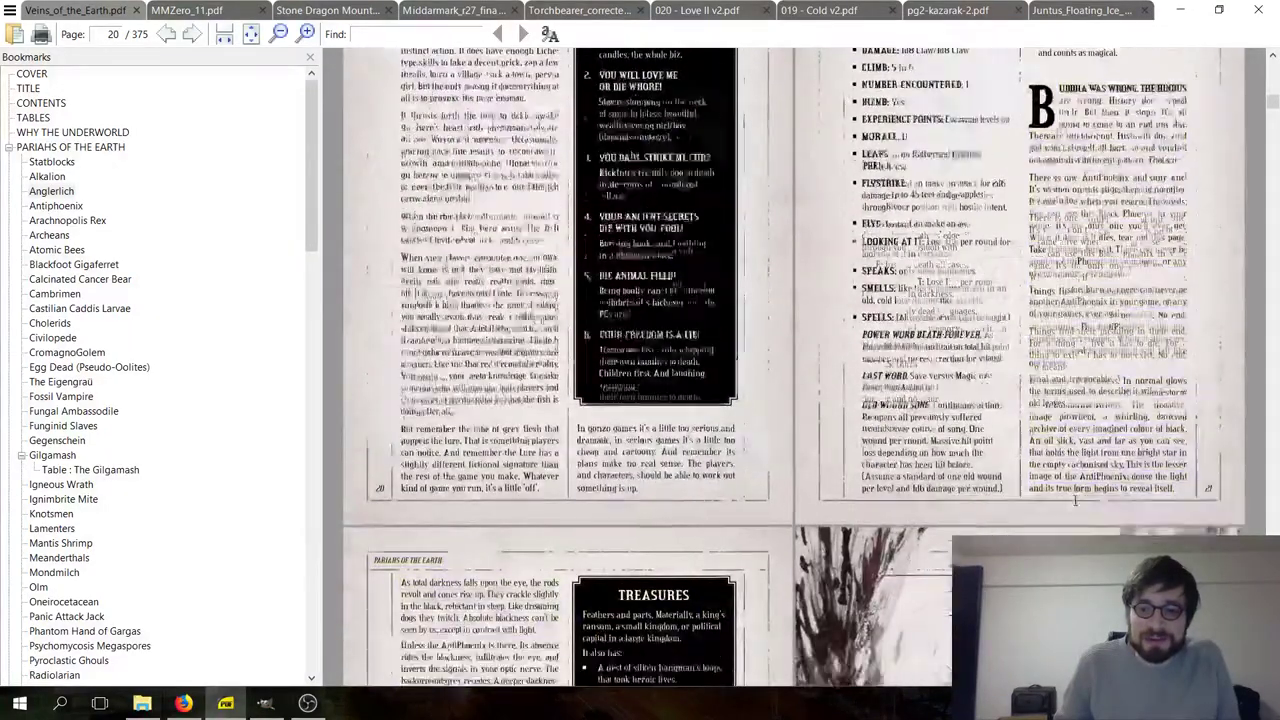
pyautogui.scroll(1, 976, 496)
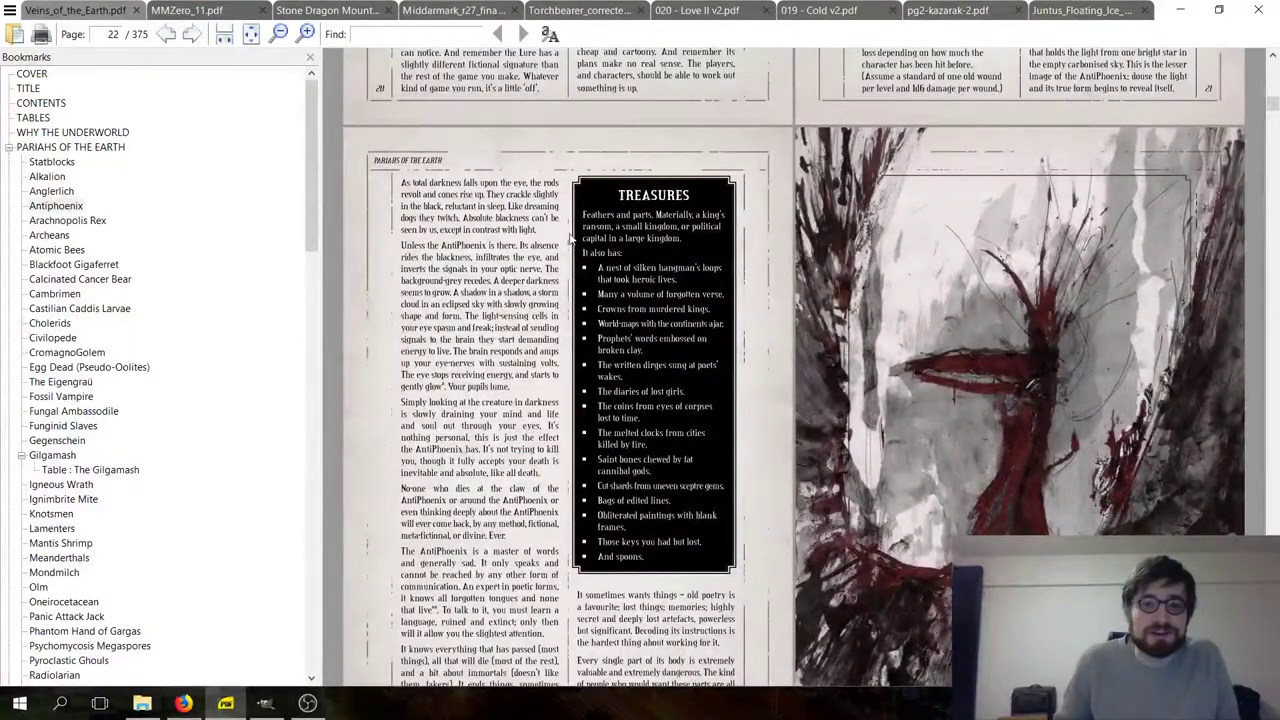
# - Select the Treasures entries from "broken clay" to "Saint bones", clear the selection, and read the rest of the list down to "And spoons"
pyautogui.scroll(1, 976, 496)
pyautogui.moveTo(646, 343); pyautogui.dragTo(655, 420)
pyautogui.scroll(1, 665, 500)
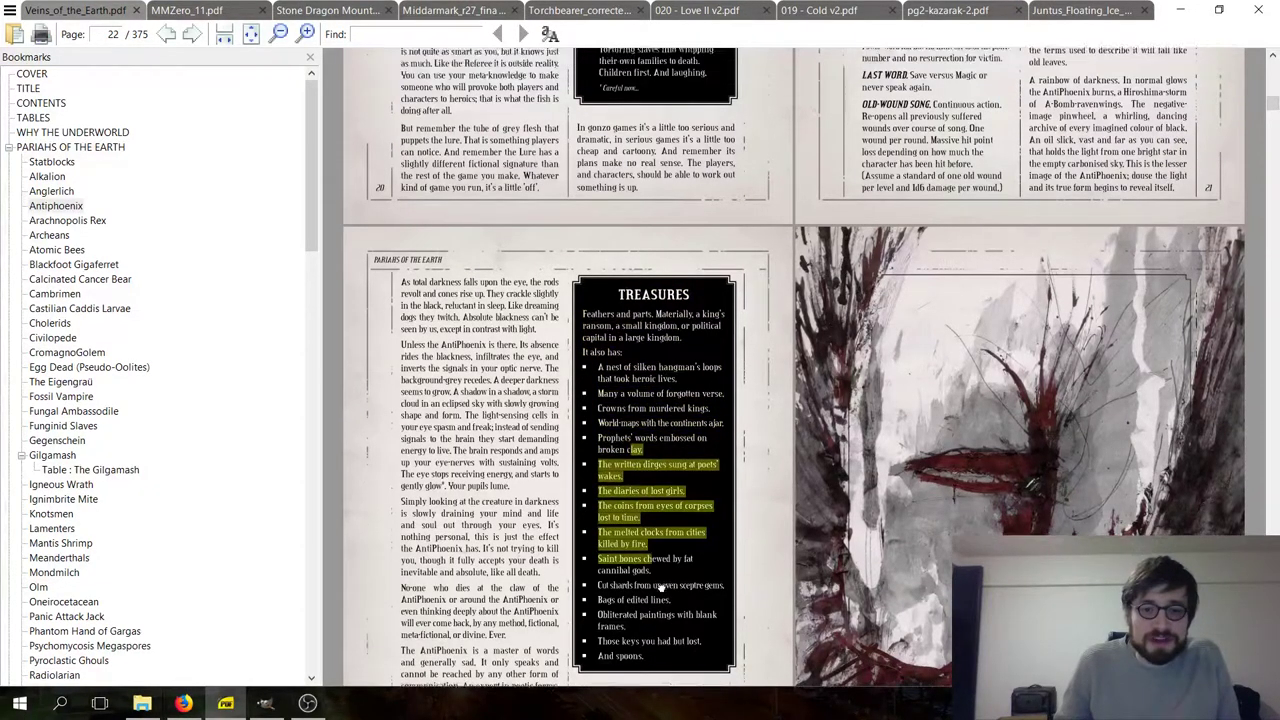
pyautogui.click(665, 535)
pyautogui.scroll(-1, 663, 378)
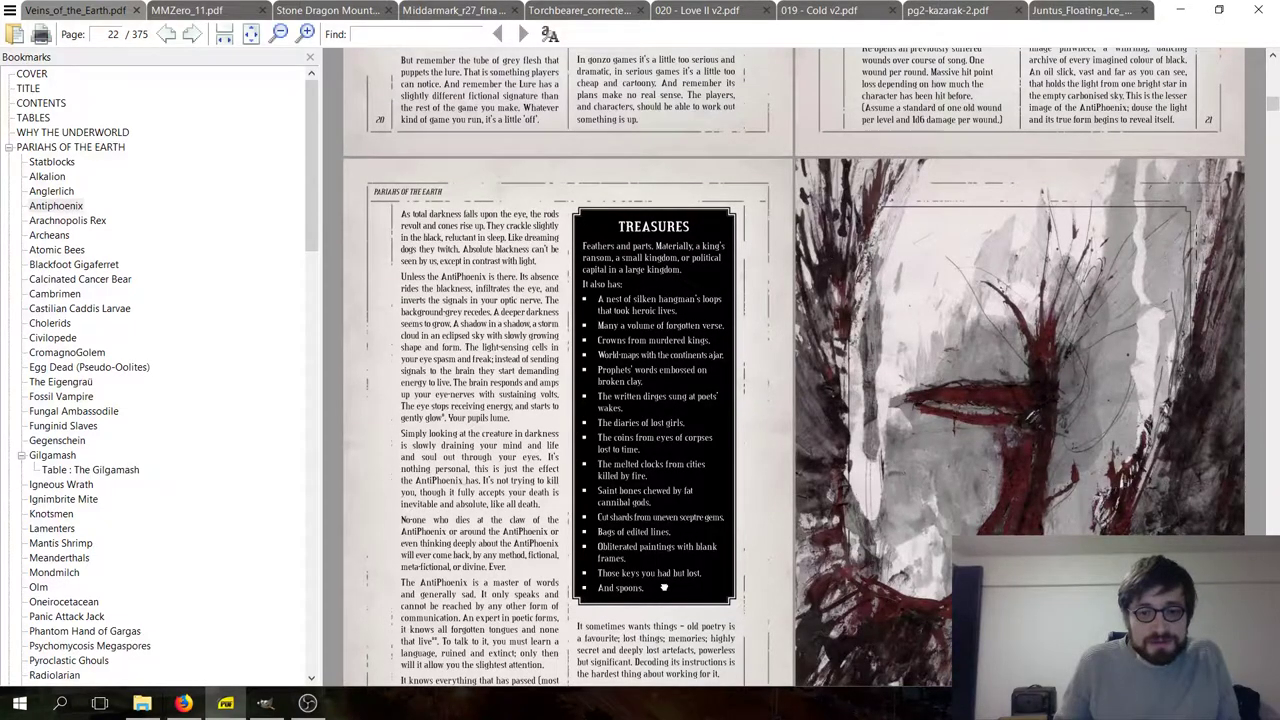
pyautogui.scroll(-1, 660, 590)
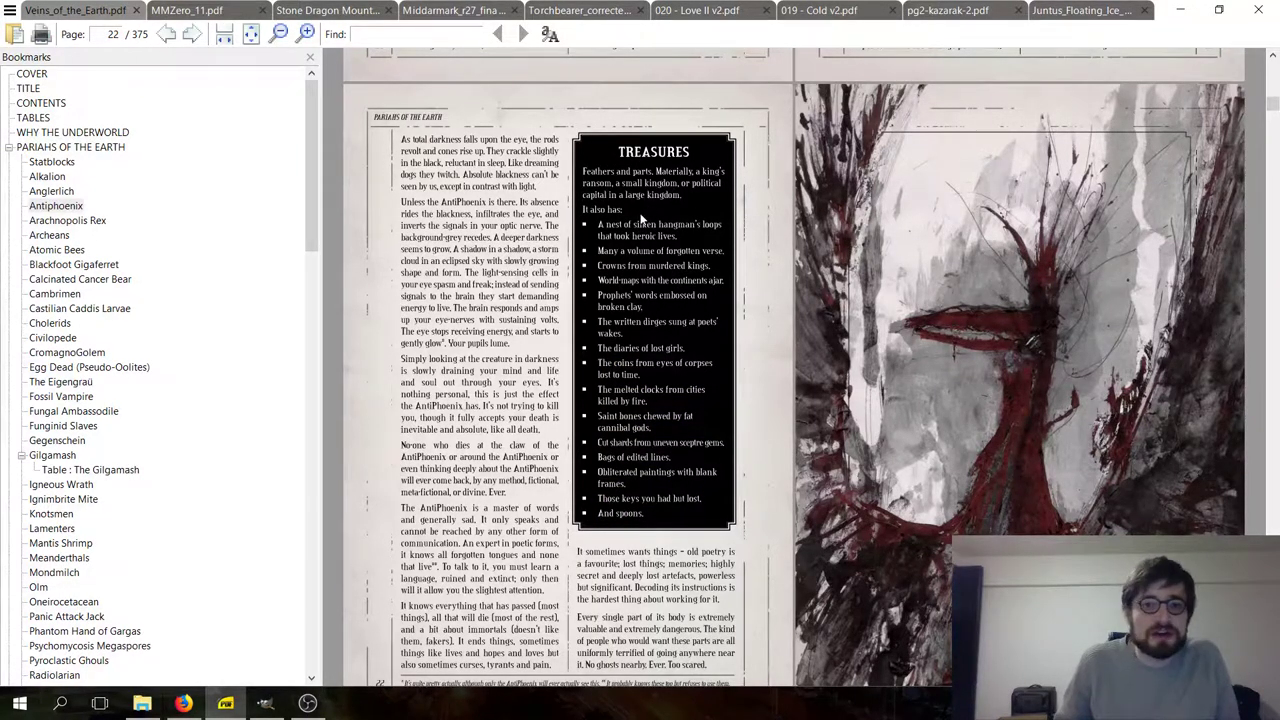
pyautogui.scroll(1, 645, 202)
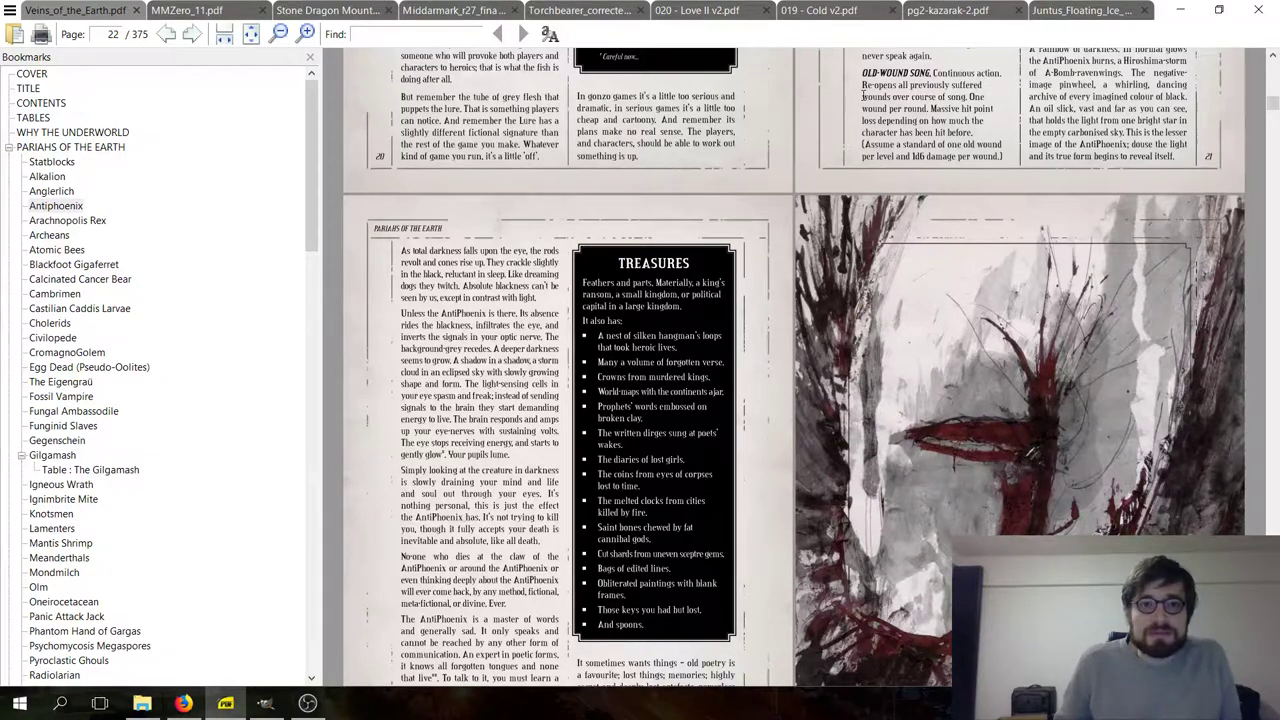
# - Bring up pg2-kazarak-2.pdf and view its cover, the Contents on page 3 and the start of the following page
pyautogui.click(940, 12)
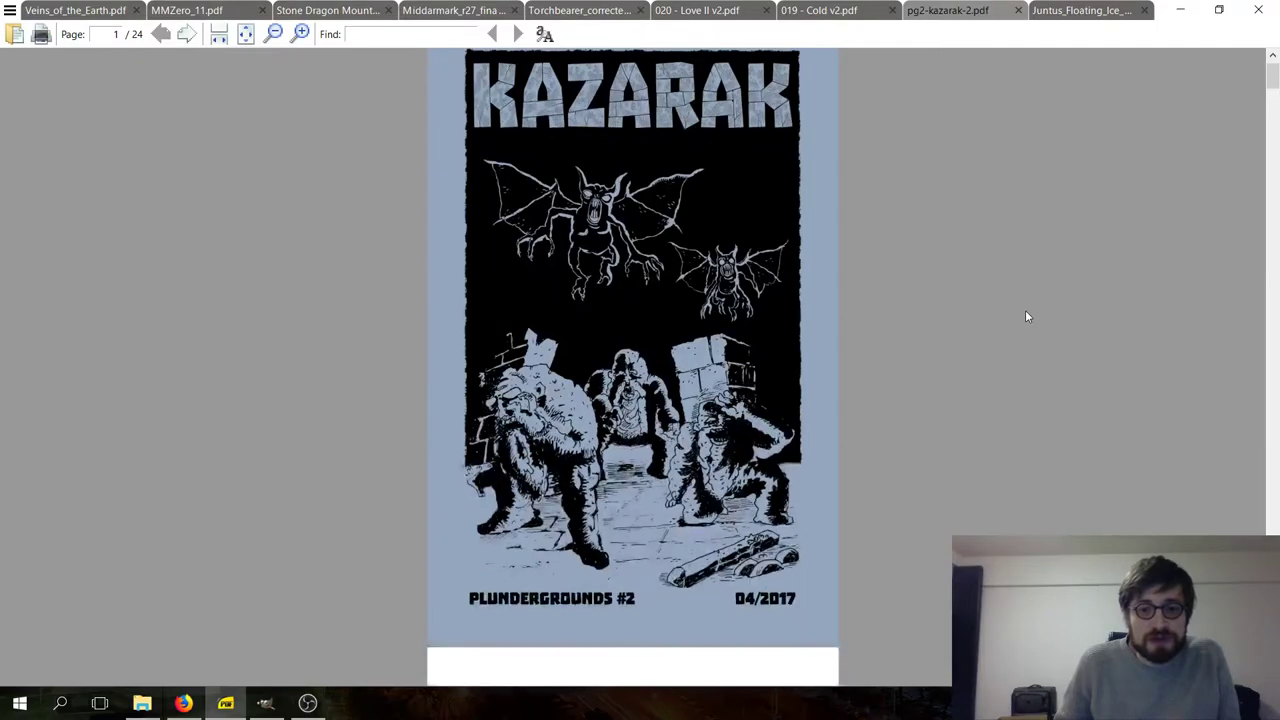
pyautogui.scroll(-5, 1026, 314)
pyautogui.scroll(-2, 1025, 311)
pyautogui.scroll(3, 1025, 311)
pyautogui.scroll(-8, 1025, 311)
pyautogui.scroll(3, 1024, 306)
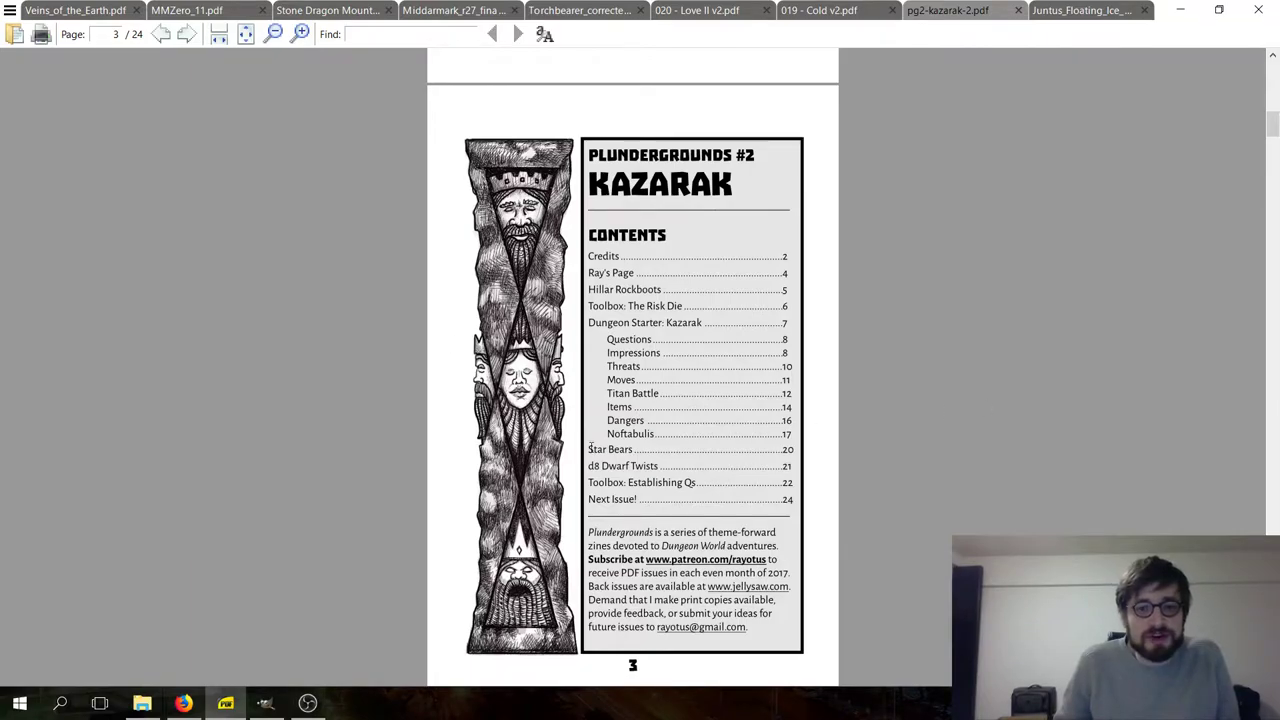
pyautogui.scroll(-6, 655, 533)
pyautogui.scroll(6, 589, 488)
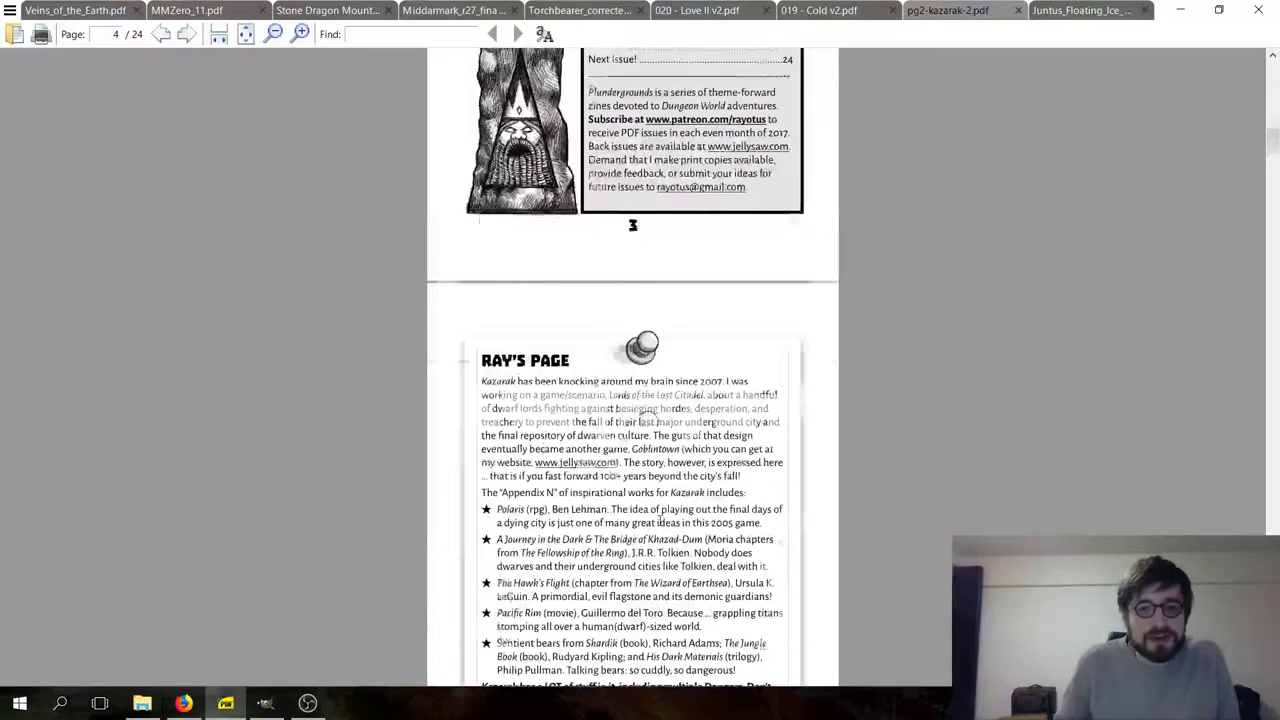
# - Look over The Risk Die toolbox page of the Kazarak zine, from its opening text to the note on irreparable dwarven items
pyautogui.scroll(-10, 773, 345)
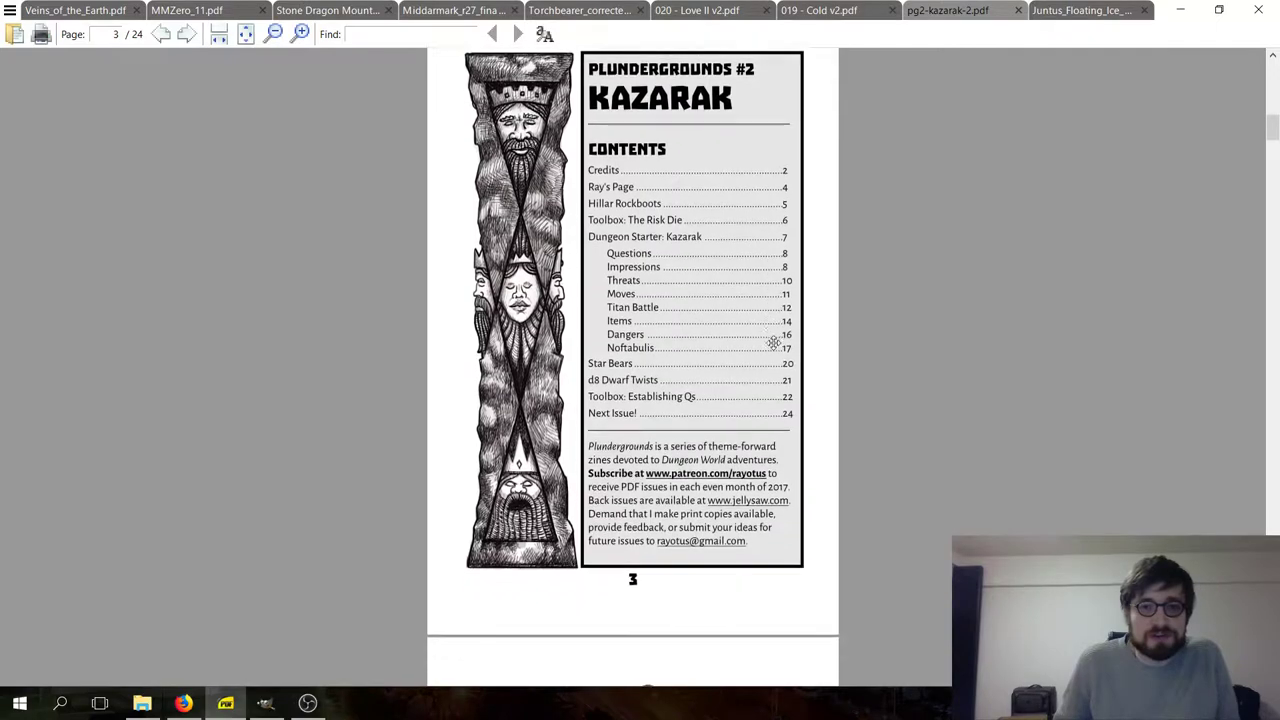
pyautogui.scroll(-10, 773, 351)
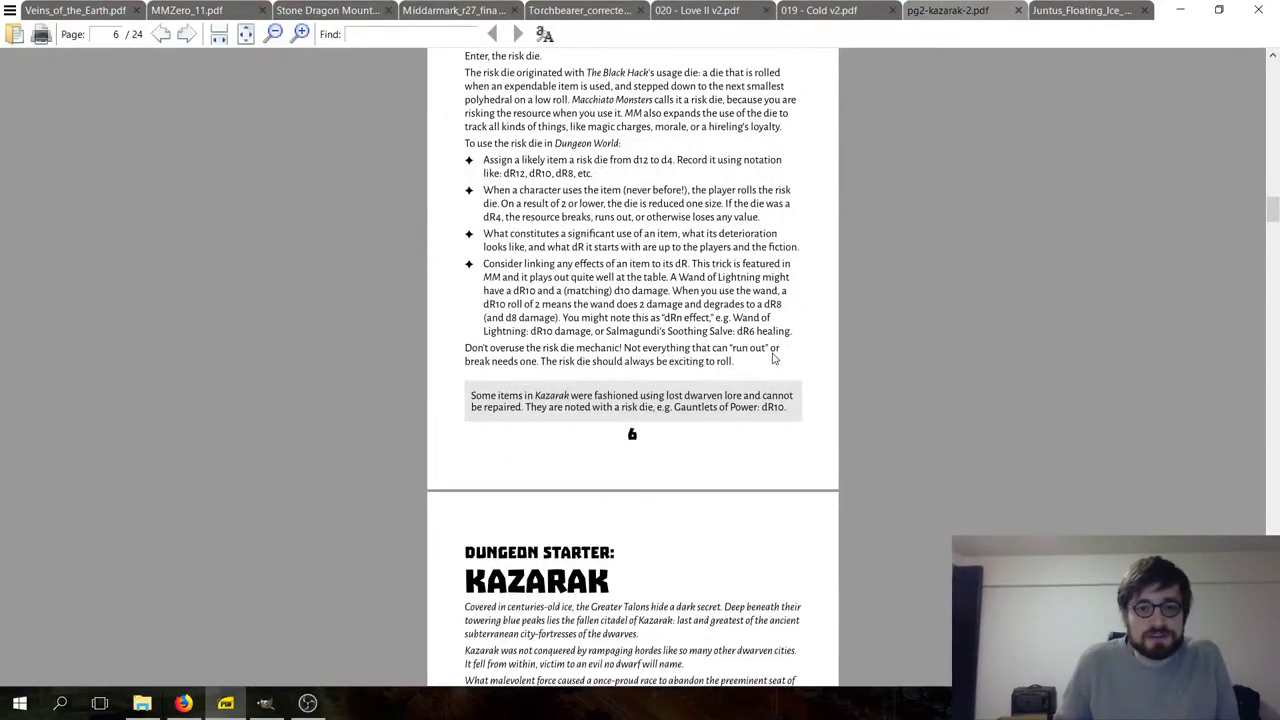
pyautogui.scroll(2, 770, 340)
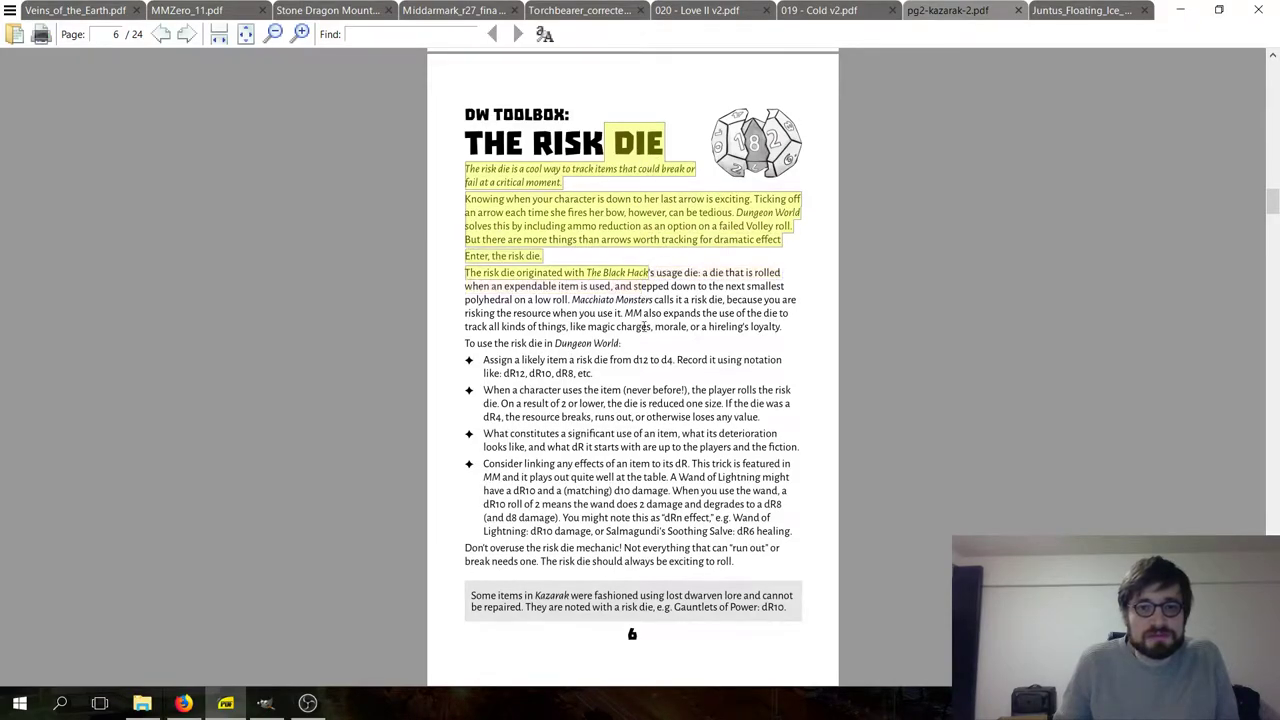
pyautogui.scroll(-3, 748, 430)
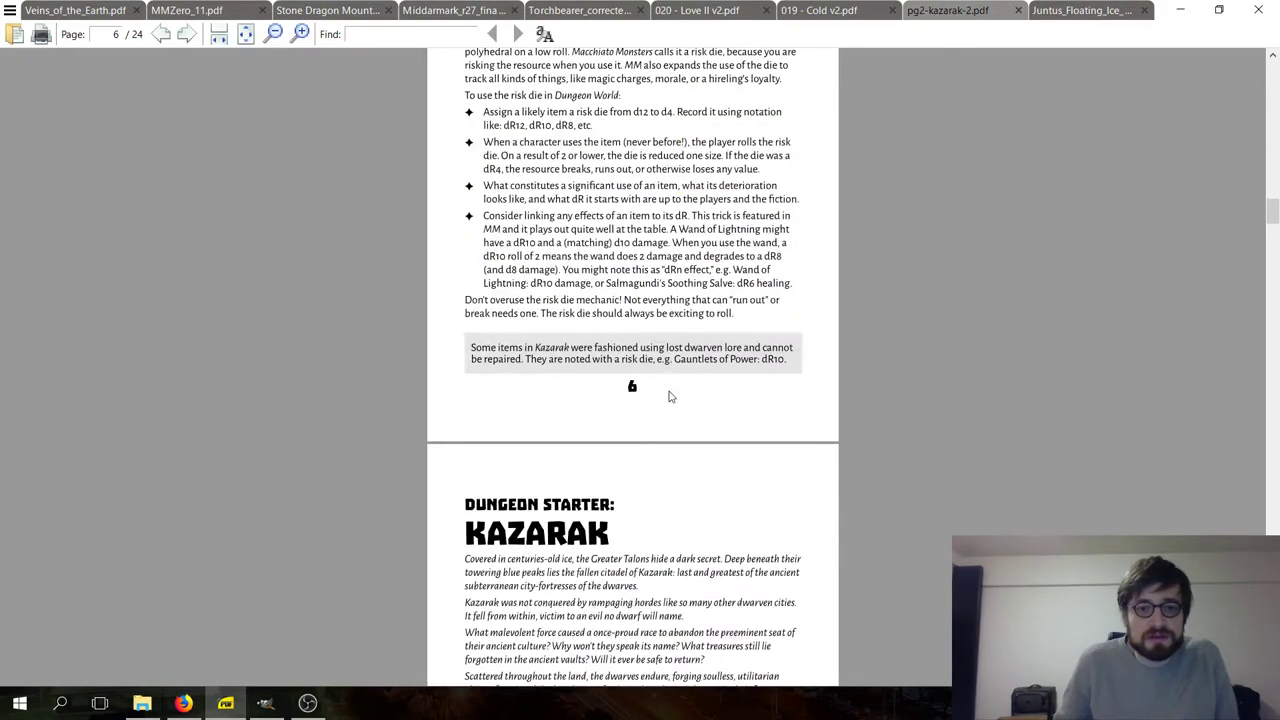
# - View the Dungeon Starter: Kazarak introduction with its drilling machine drawing, and continue to the Questions and Impressions on page 8
pyautogui.scroll(-7, 692, 305)
pyautogui.scroll(3, 688, 303)
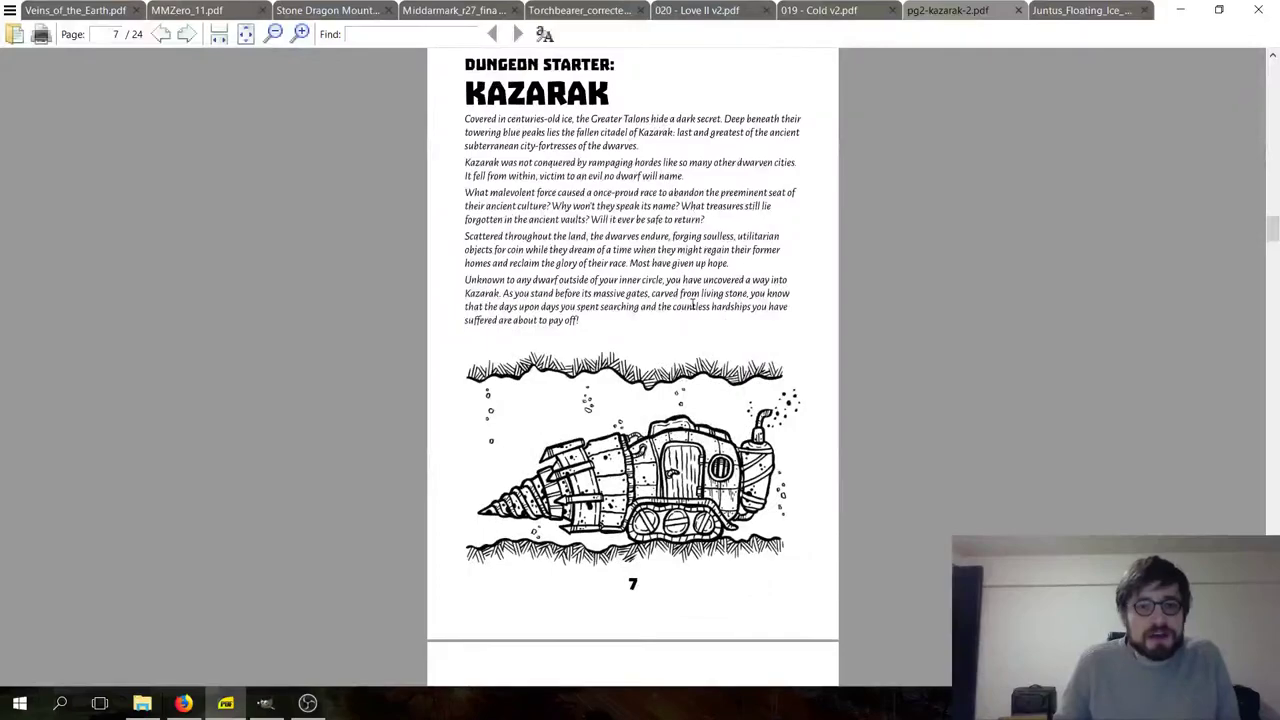
pyautogui.scroll(-4, 681, 299)
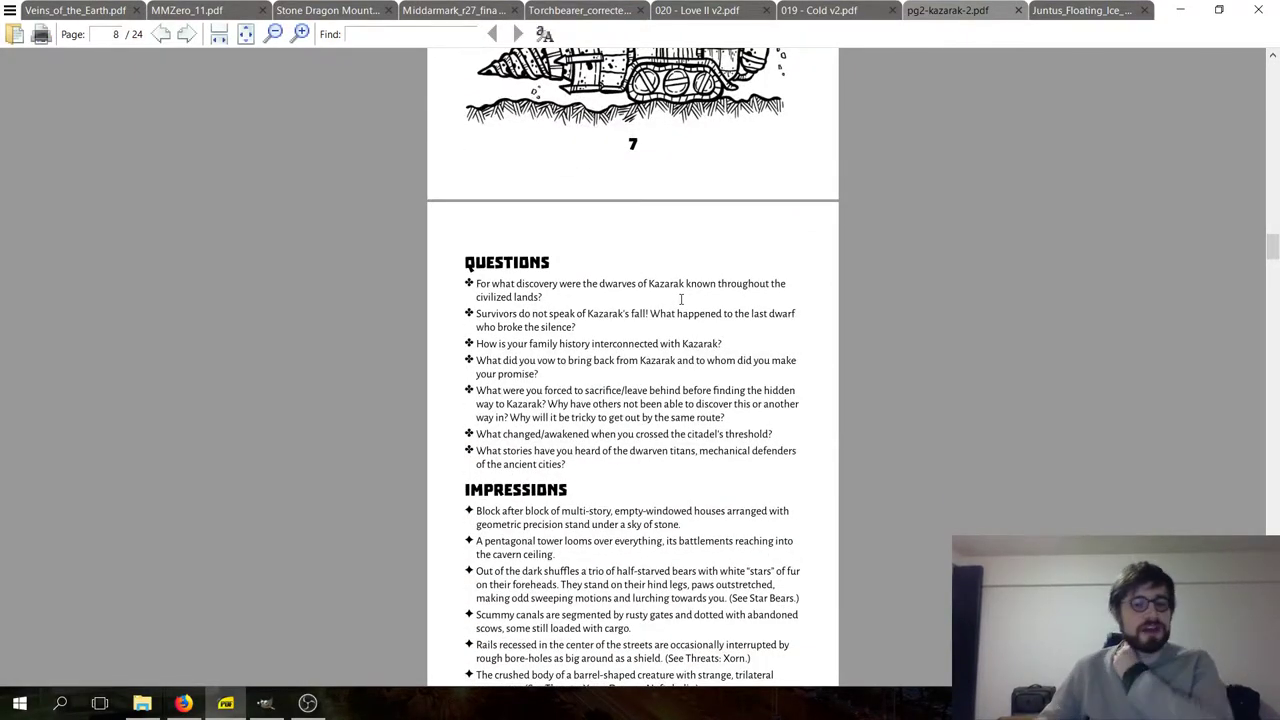
# - Finish Kazarak's Questions and Impressions page, and view Juntu's Floating Ice Hell from its cover to the For the GM introduction on page 5
pyautogui.scroll(-5, 681, 299)
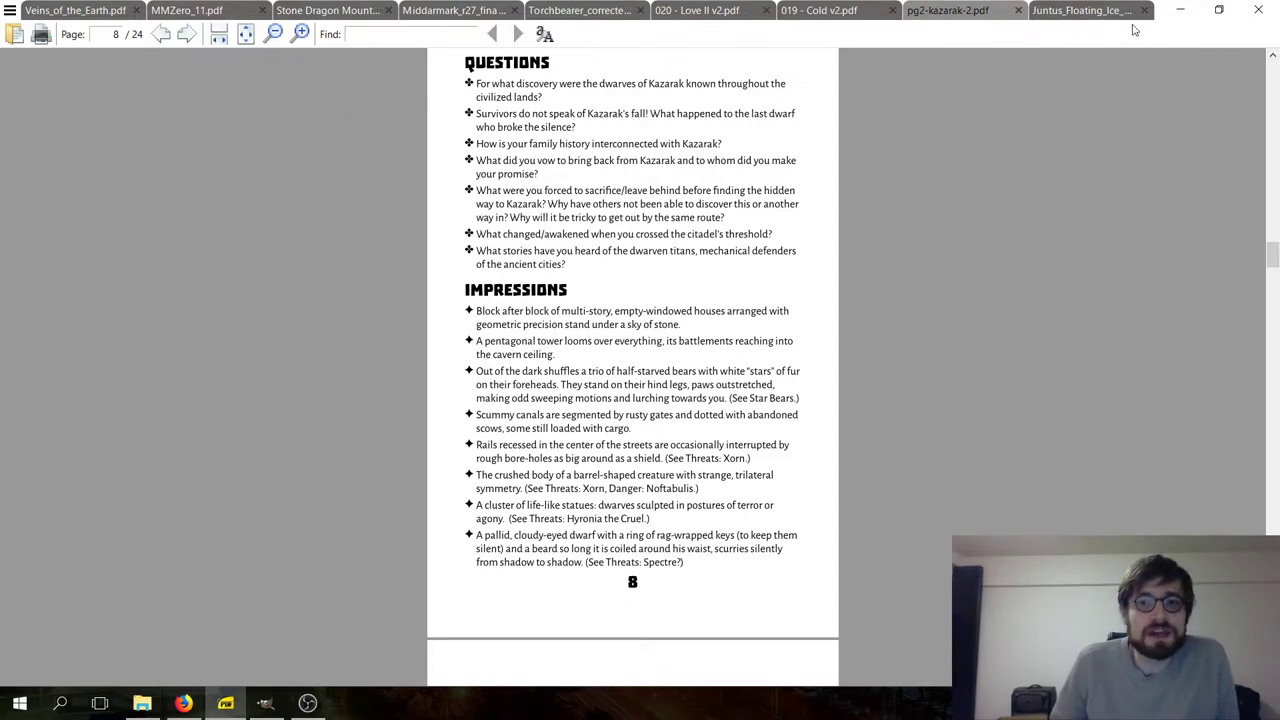
pyautogui.click(1082, 10)
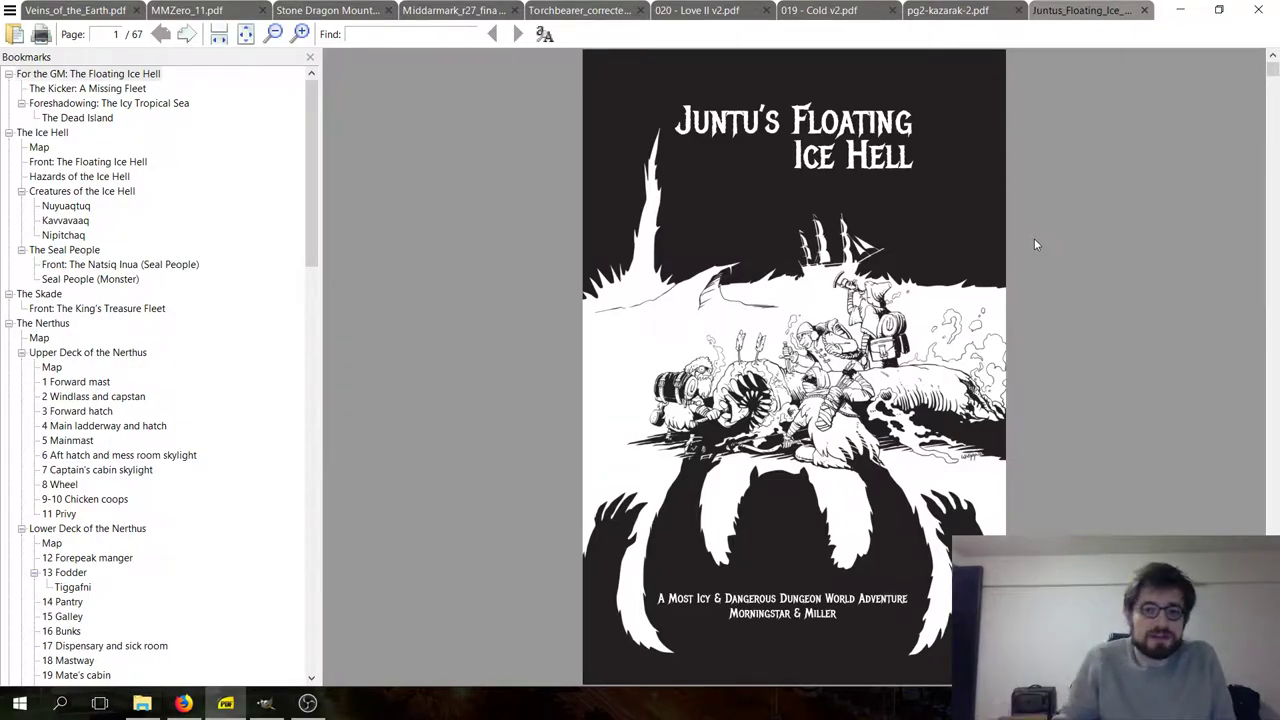
pyautogui.scroll(-5, 623, 328)
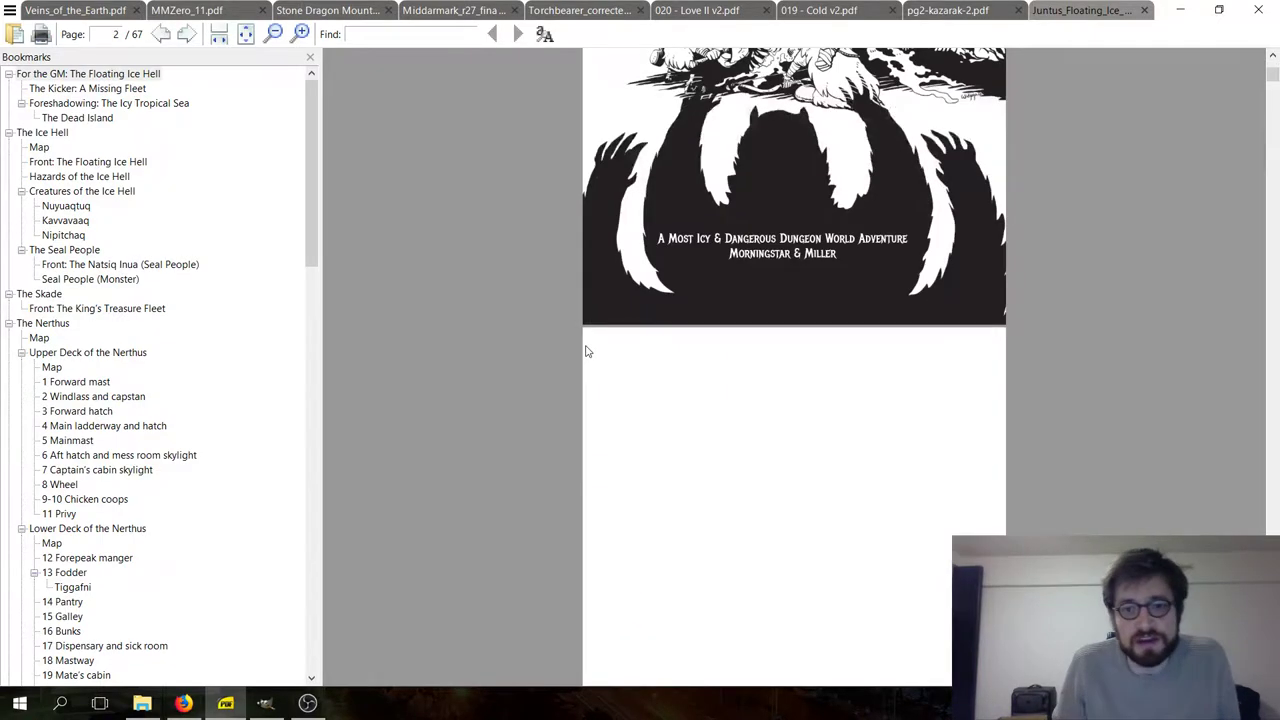
pyautogui.scroll(-6, 587, 351)
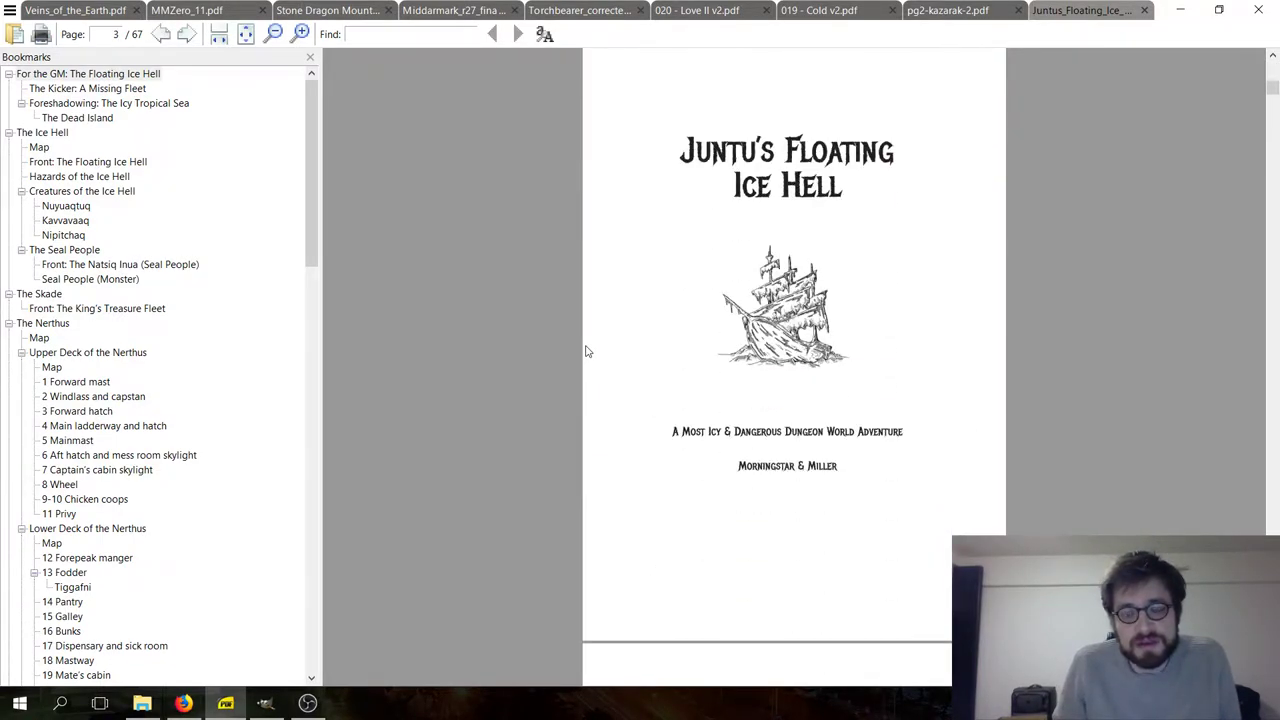
pyautogui.scroll(-1, 587, 351)
pyautogui.scroll(3, 587, 351)
pyautogui.scroll(-6, 587, 351)
pyautogui.scroll(-10, 587, 351)
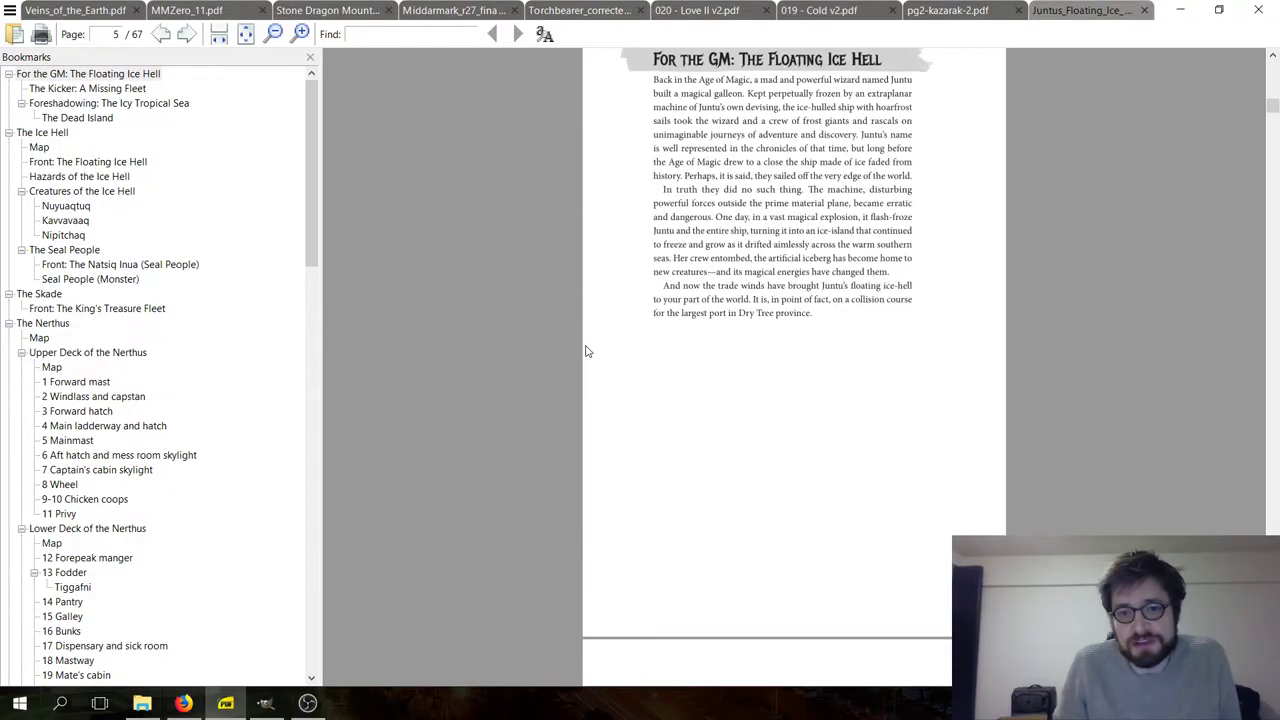
# - Read from the Floating Ice Hell GM introduction through The Kicker, the missing-ships poster and Foreshadowing to The Ice Hell map on page 8
pyautogui.scroll(6, 587, 351)
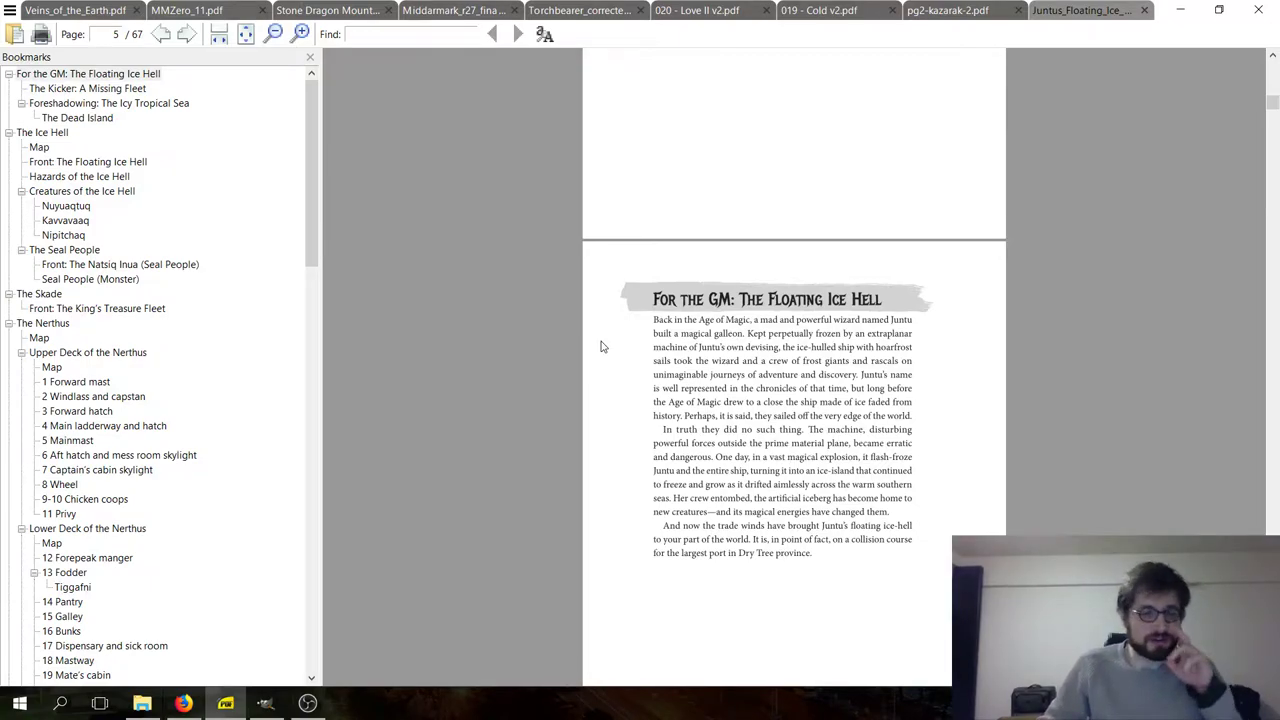
pyautogui.scroll(-1, 601, 347)
pyautogui.scroll(-8, 601, 347)
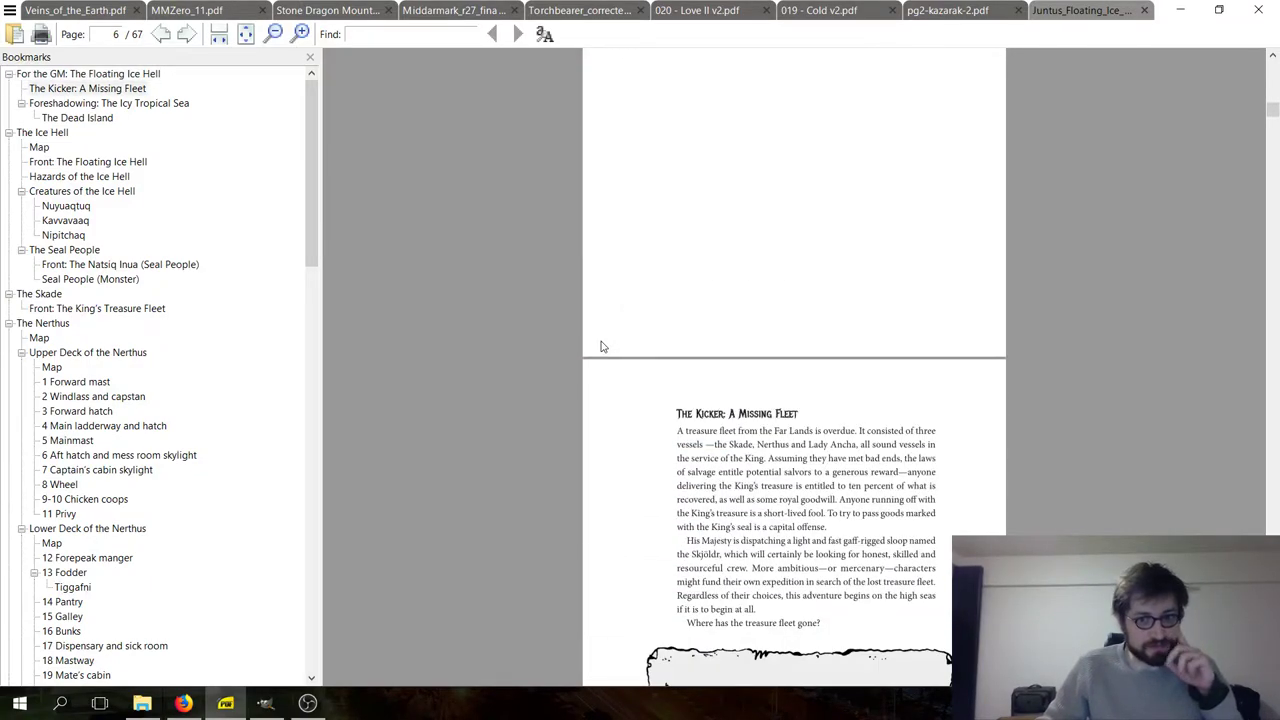
pyautogui.scroll(-7, 597, 348)
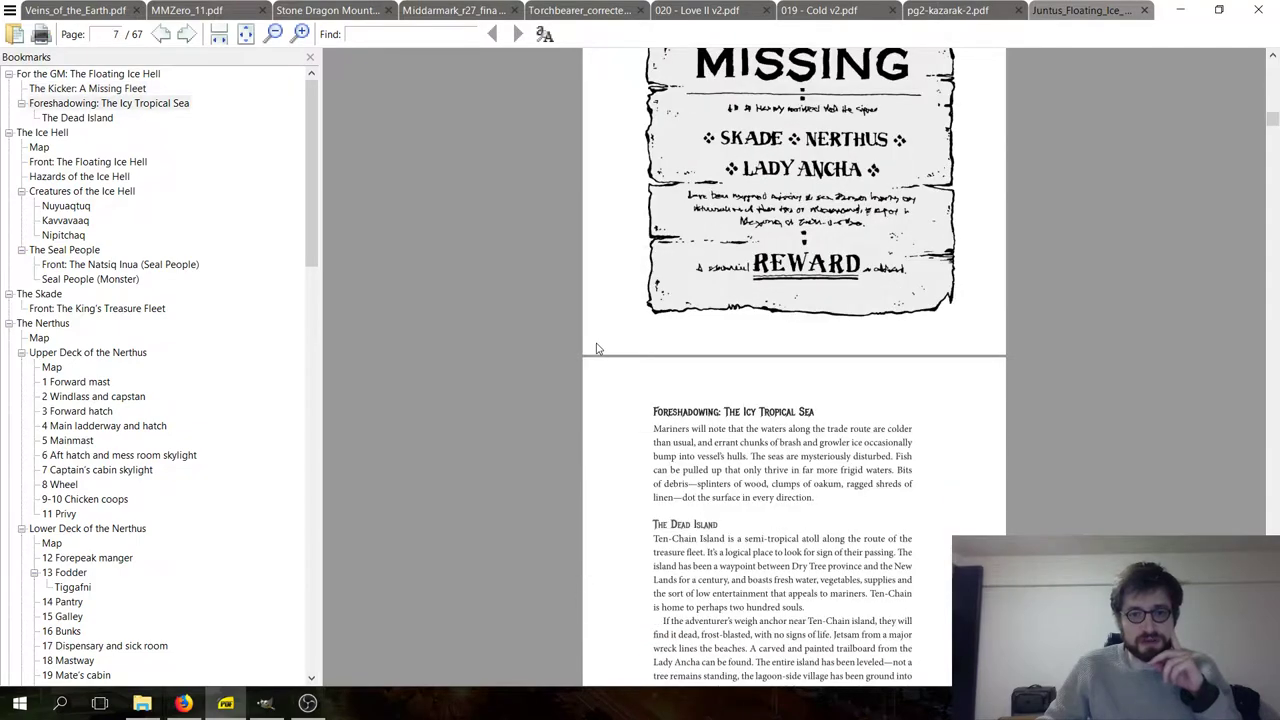
pyautogui.scroll(-20, 596, 348)
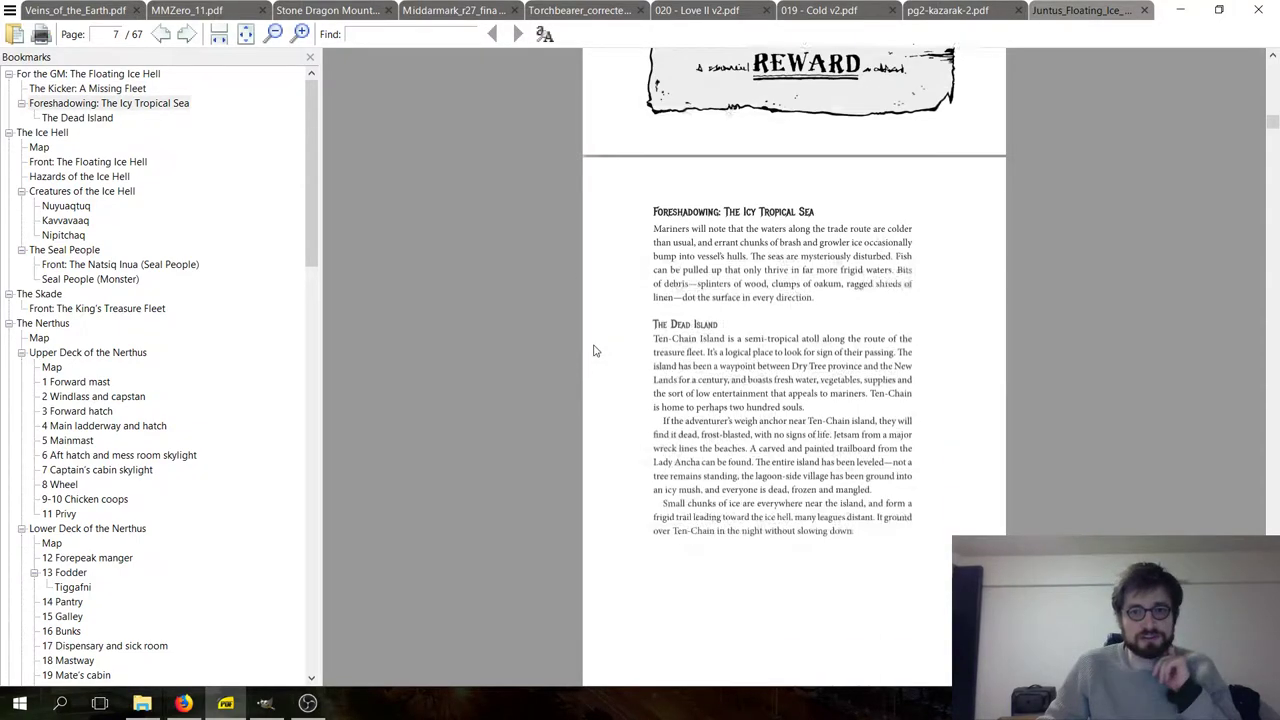
pyautogui.scroll(-15, 593, 350)
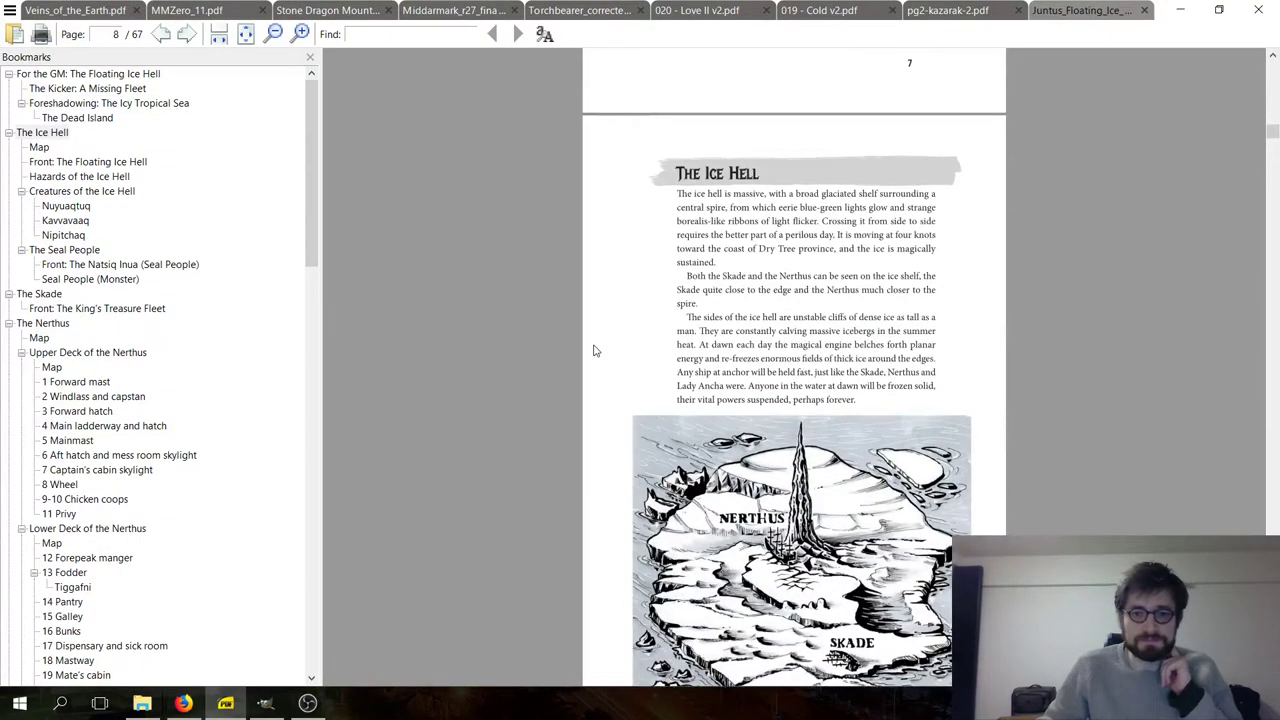
# - Look over the Floating Ice Hell front's stakes and dangers on page 9 and the Hazards of the Ice Hell through page 11
pyautogui.scroll(-15, 593, 350)
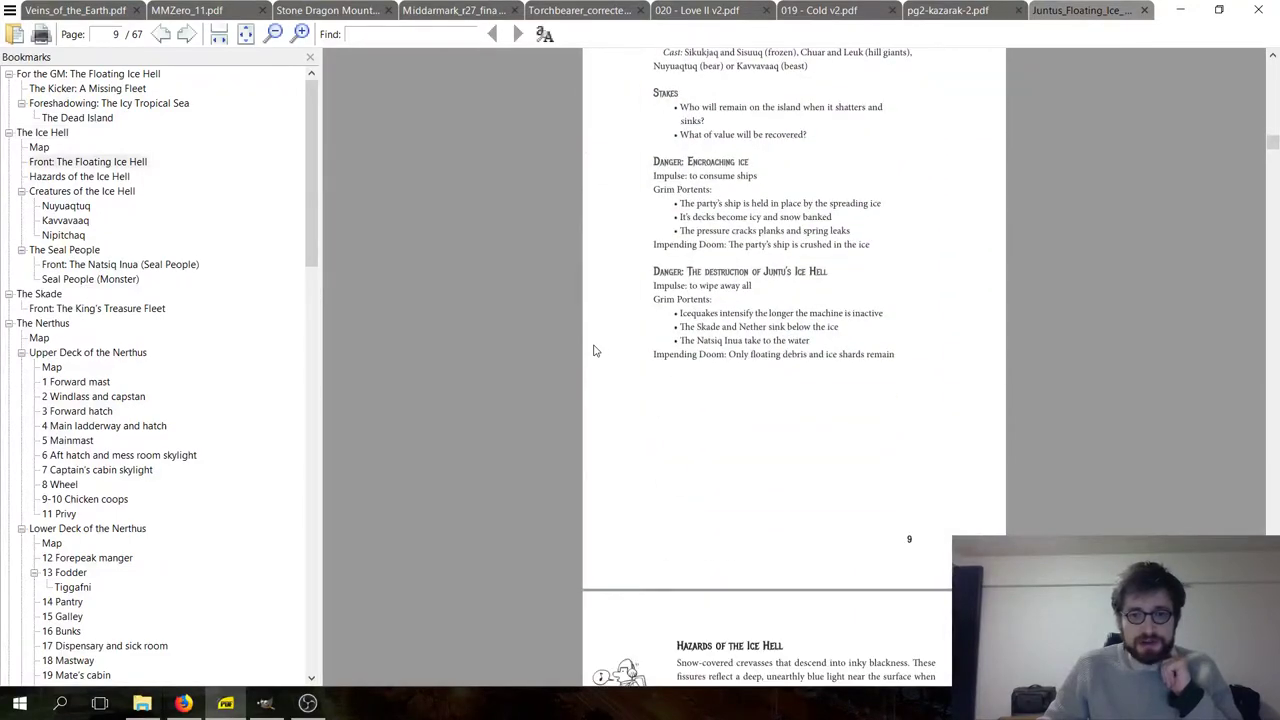
pyautogui.moveTo(807, 444); pyautogui.dragTo(700, 299)
pyautogui.click(700, 299)
pyautogui.scroll(-10, 709, 345)
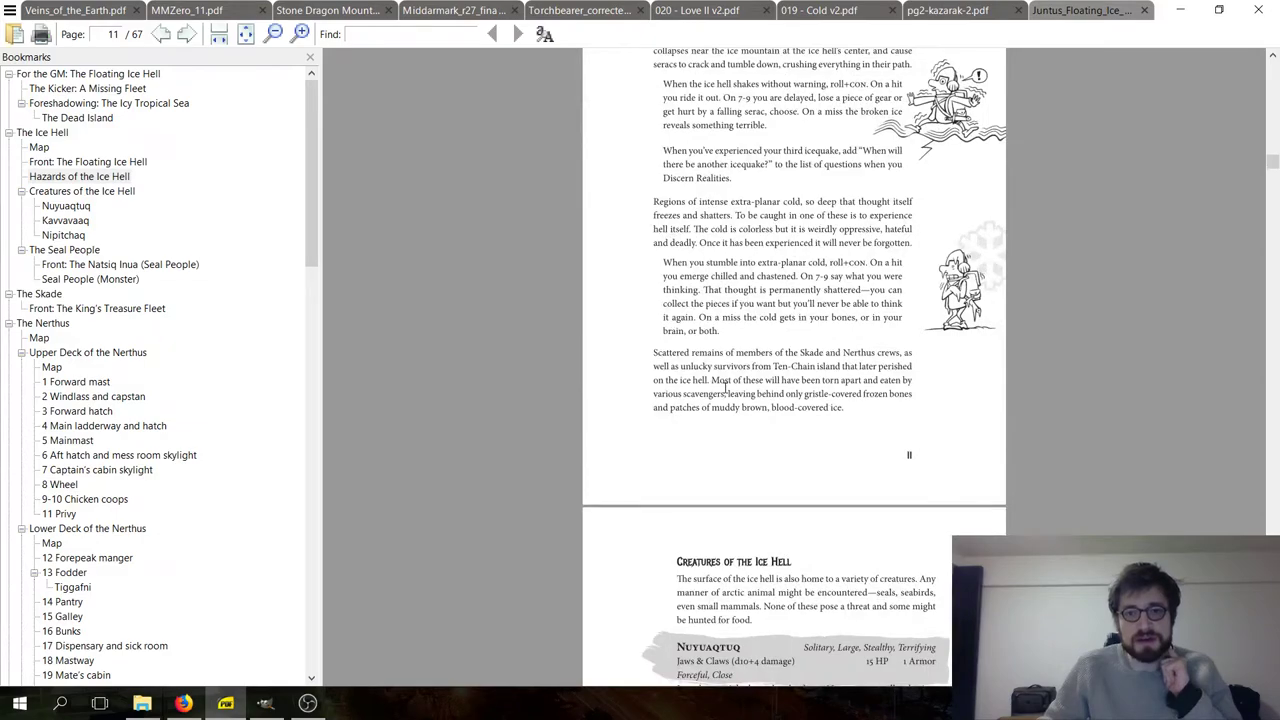
pyautogui.scroll(1, 725, 389)
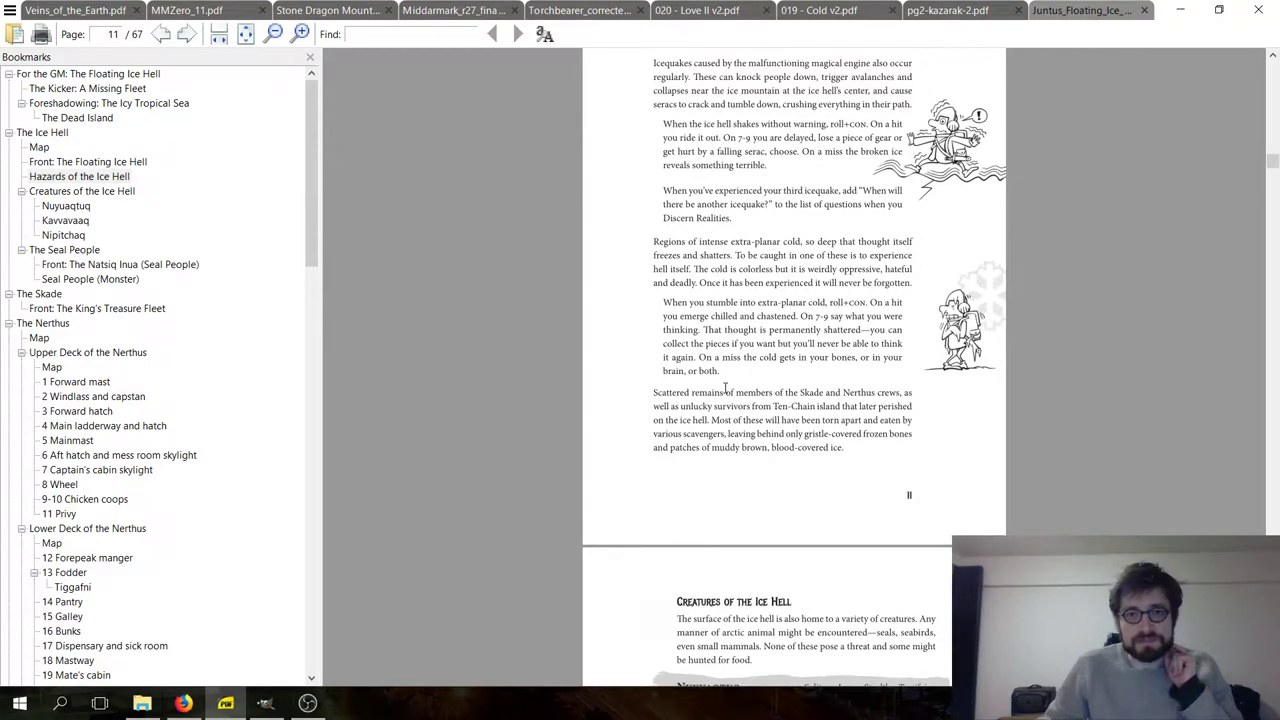
# - Examine the Nuyuaqtuq entry and its polar bear drawing in Creatures of the Ice Hell, including the section's opening text
pyautogui.scroll(-10, 725, 389)
pyautogui.scroll(-7, 725, 389)
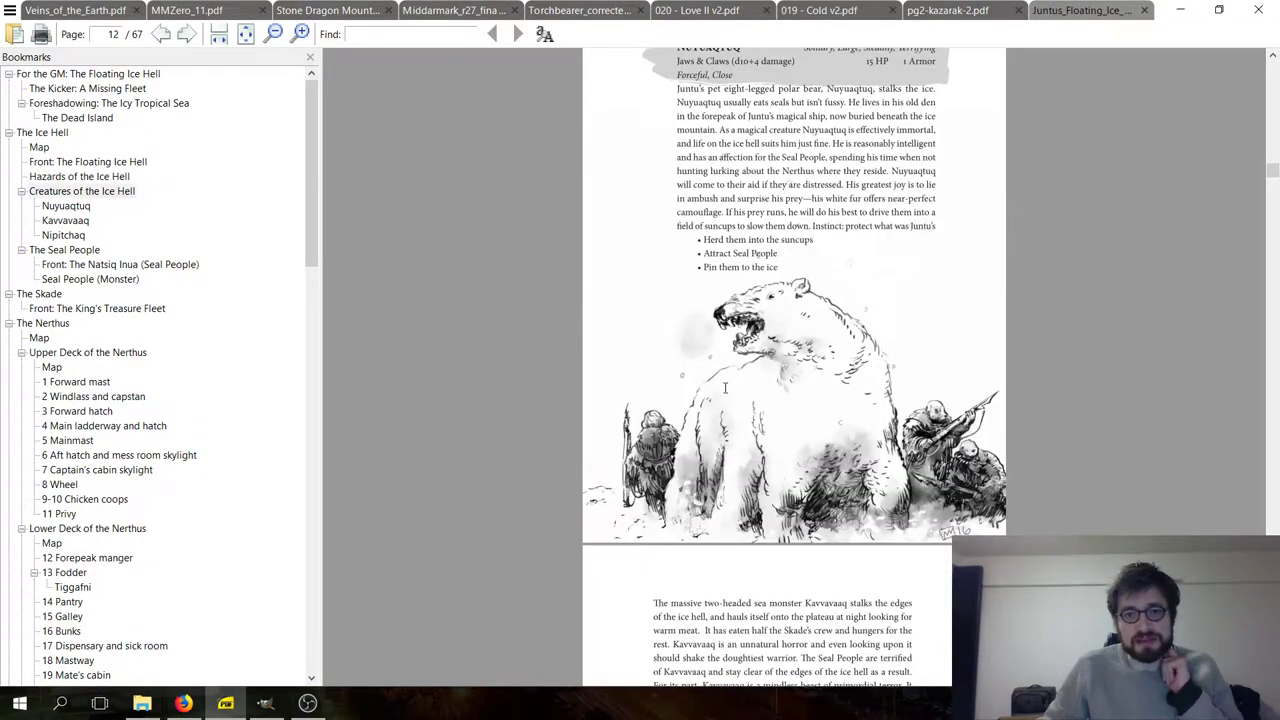
pyautogui.scroll(3, 724, 389)
pyautogui.scroll(-14, 724, 387)
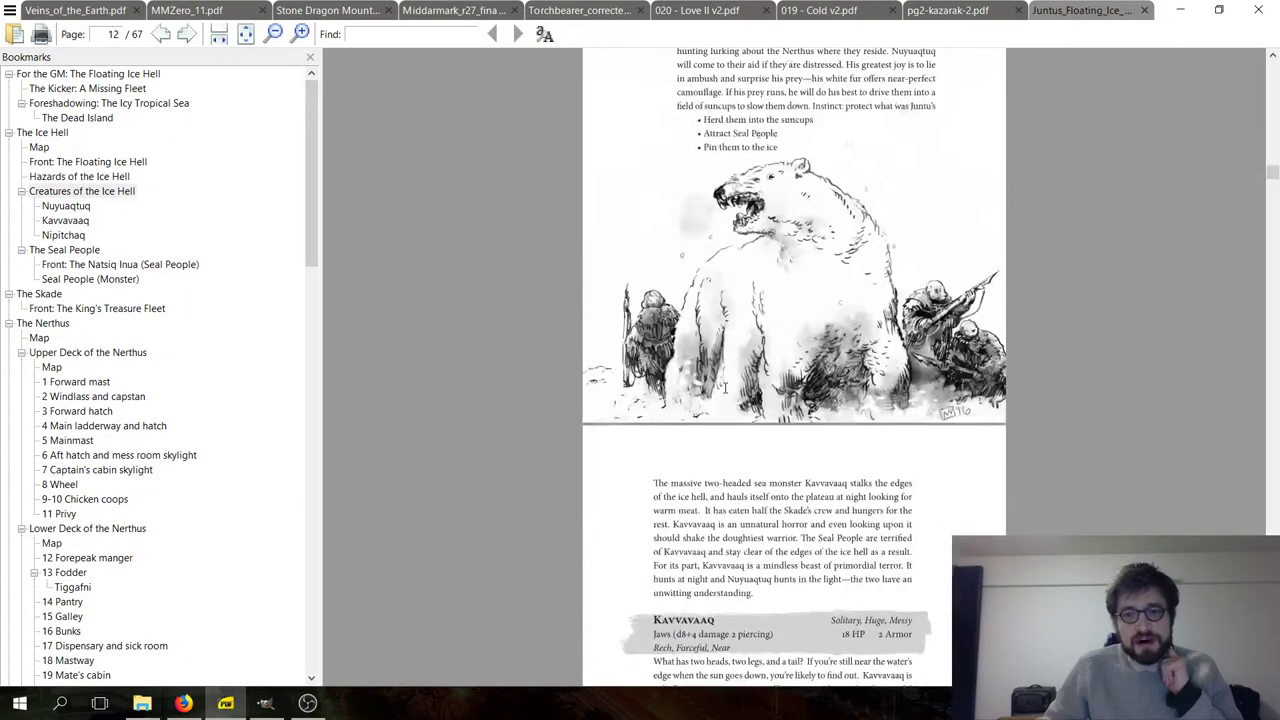
pyautogui.scroll(9, 669, 262)
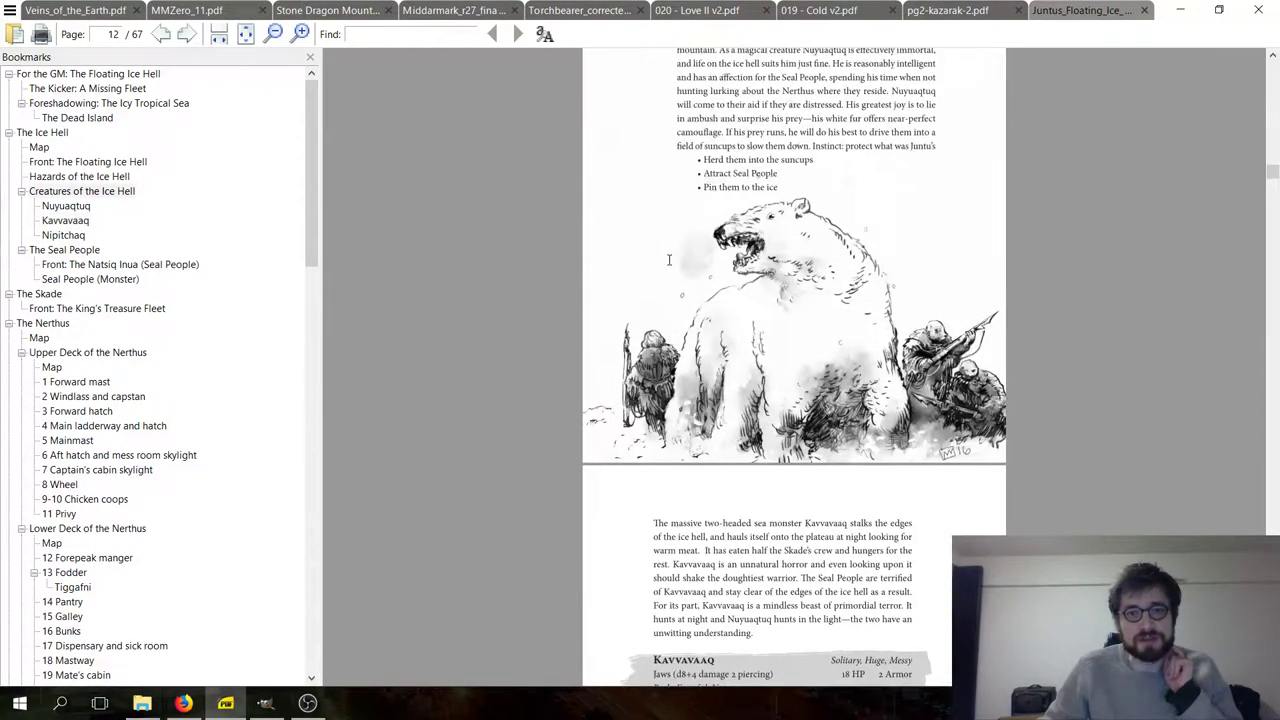
pyautogui.scroll(9, 669, 260)
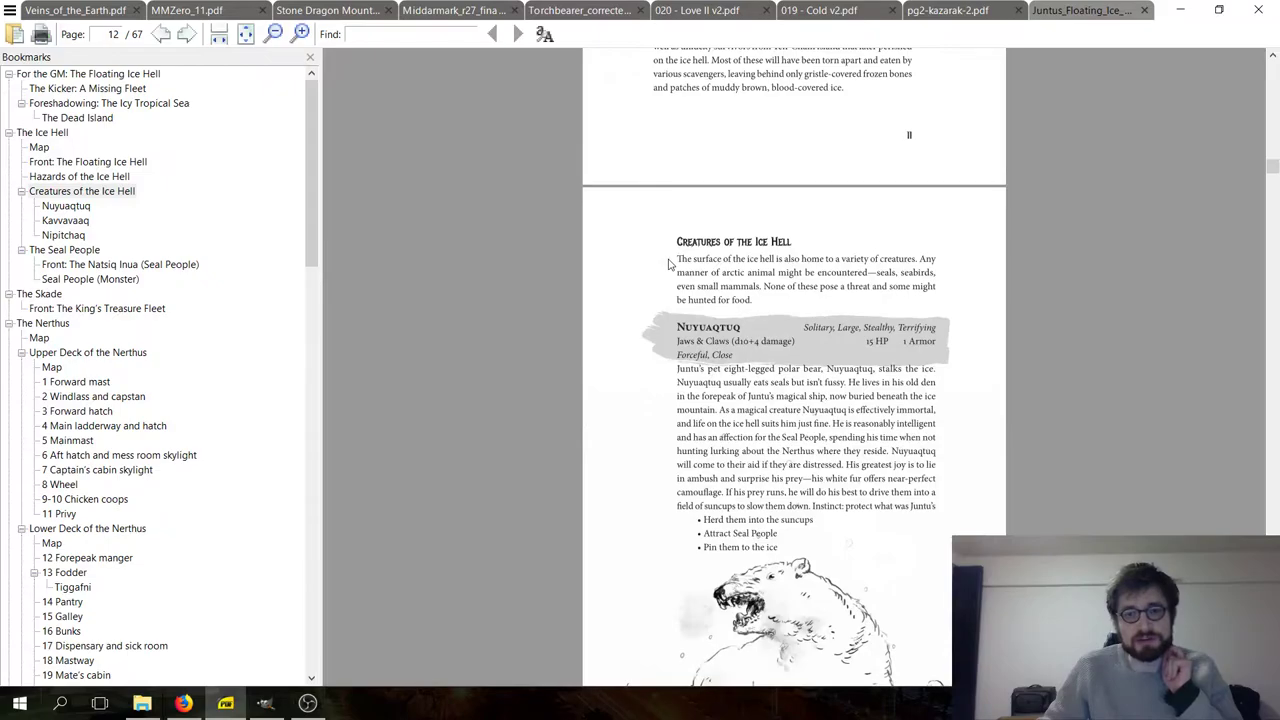
# - Go past the Arctopus and Seal People entries to The Skade on page 20 and view its full description
pyautogui.scroll(-20, 669, 262)
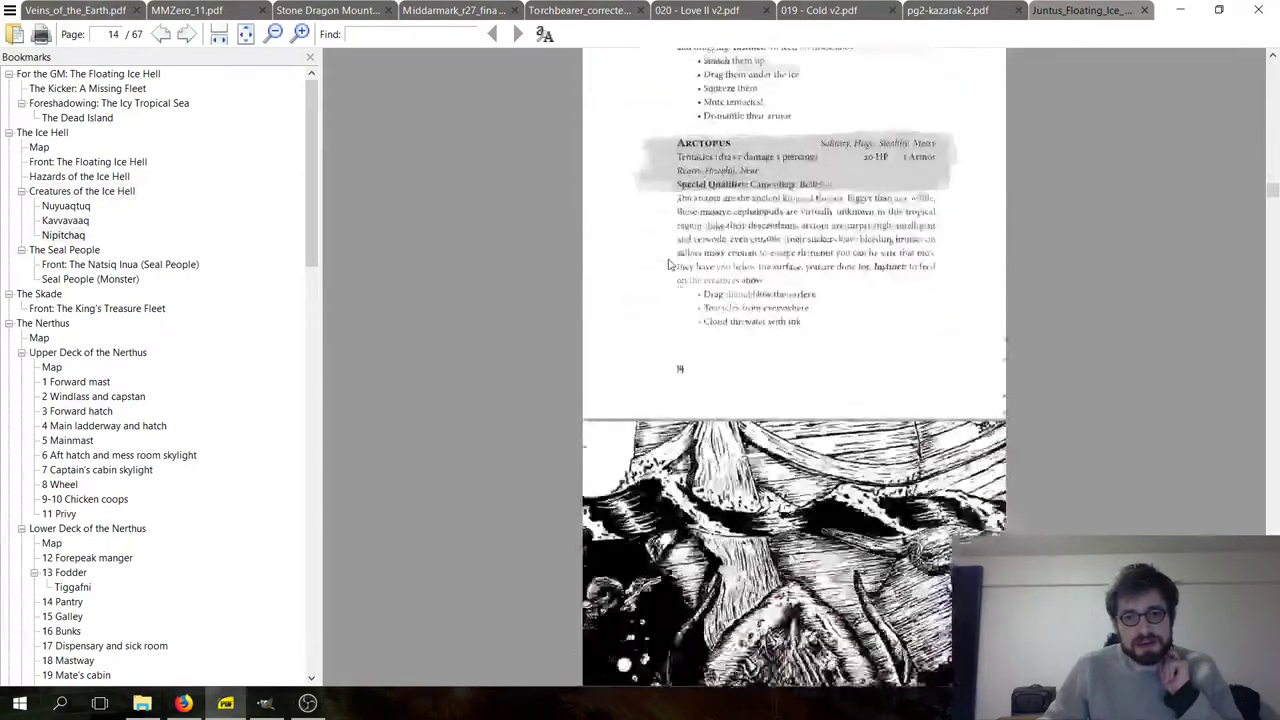
pyautogui.scroll(-20, 669, 264)
pyautogui.scroll(-20, 669, 263)
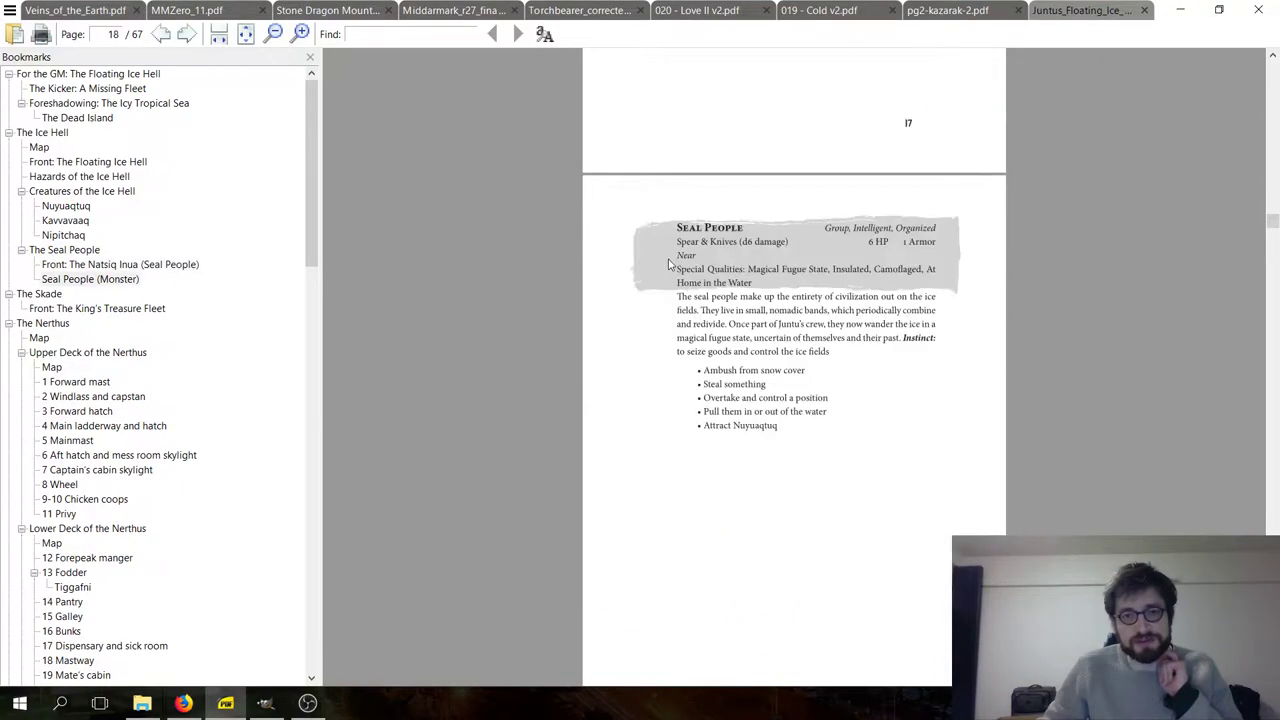
pyautogui.scroll(-20, 669, 263)
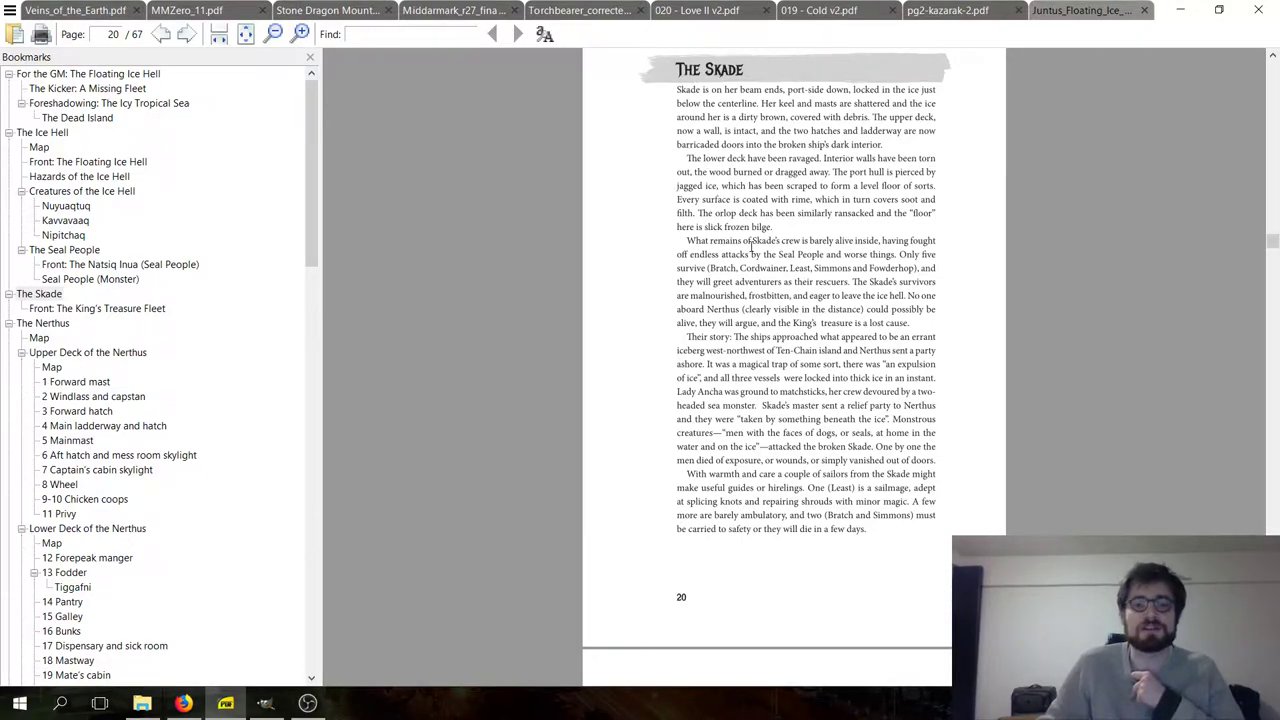
pyautogui.scroll(1, 750, 250)
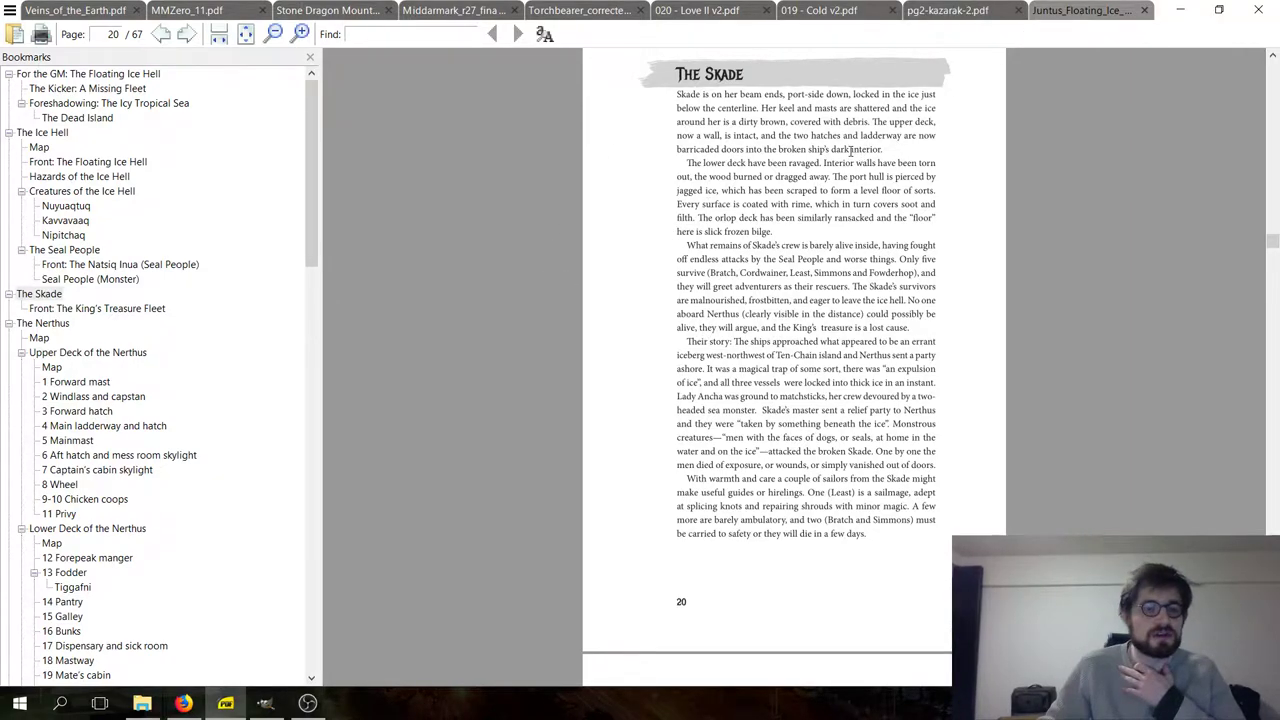
pyautogui.scroll(2, 845, 162)
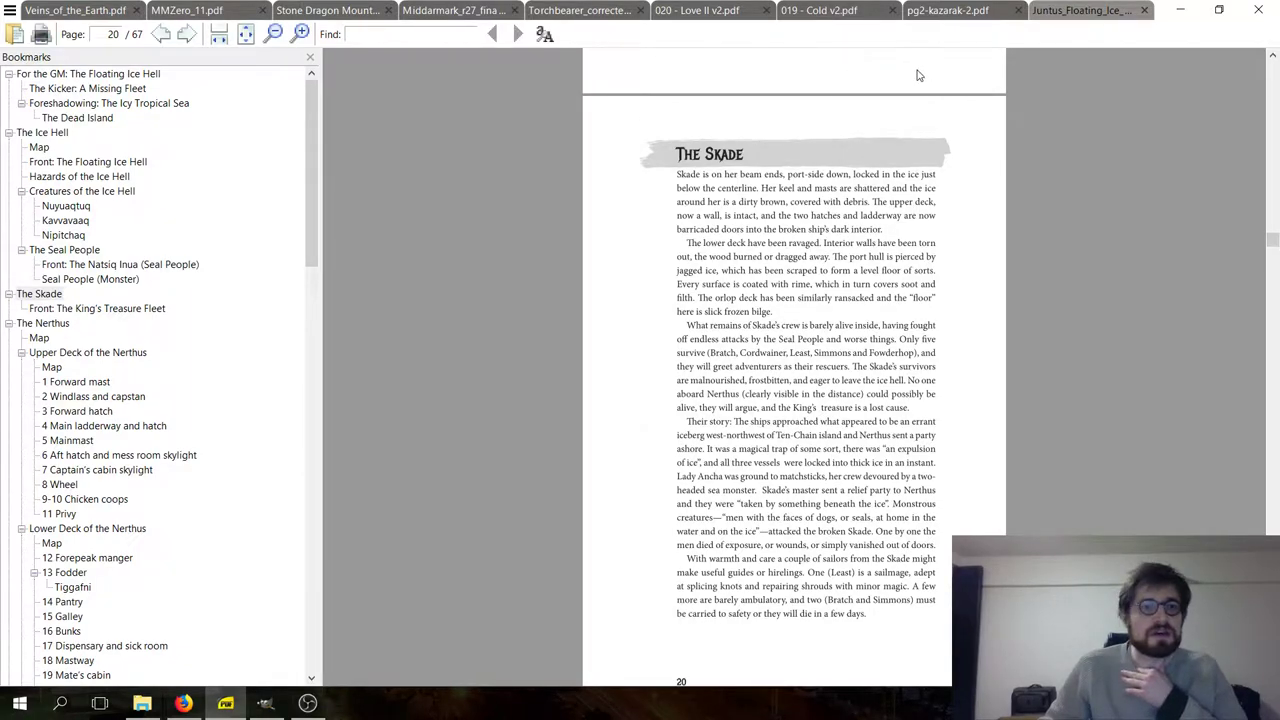
# - Bring up 019 - Cold v2.pdf, pass the Firelight section and view The Wreck of the Void Hatred's title page on page 8
pyautogui.click(805, 12)
pyautogui.scroll(-10, 430, 210)
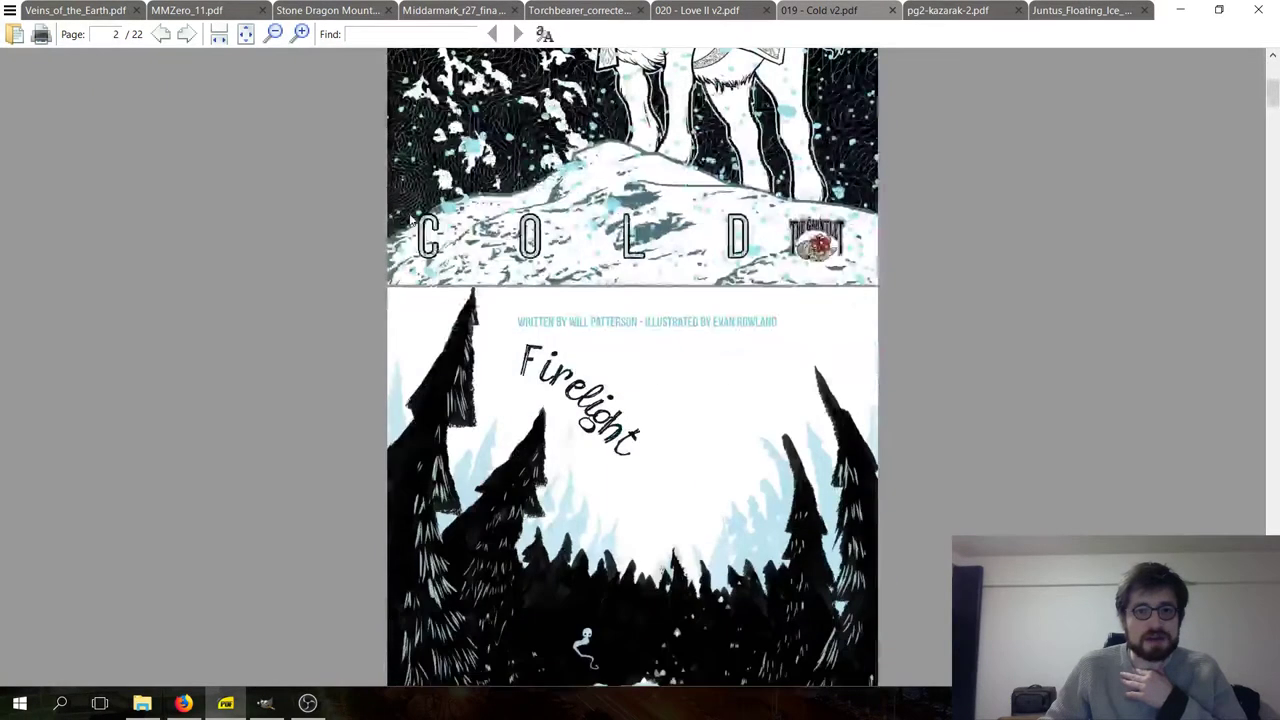
pyautogui.scroll(-15, 410, 220)
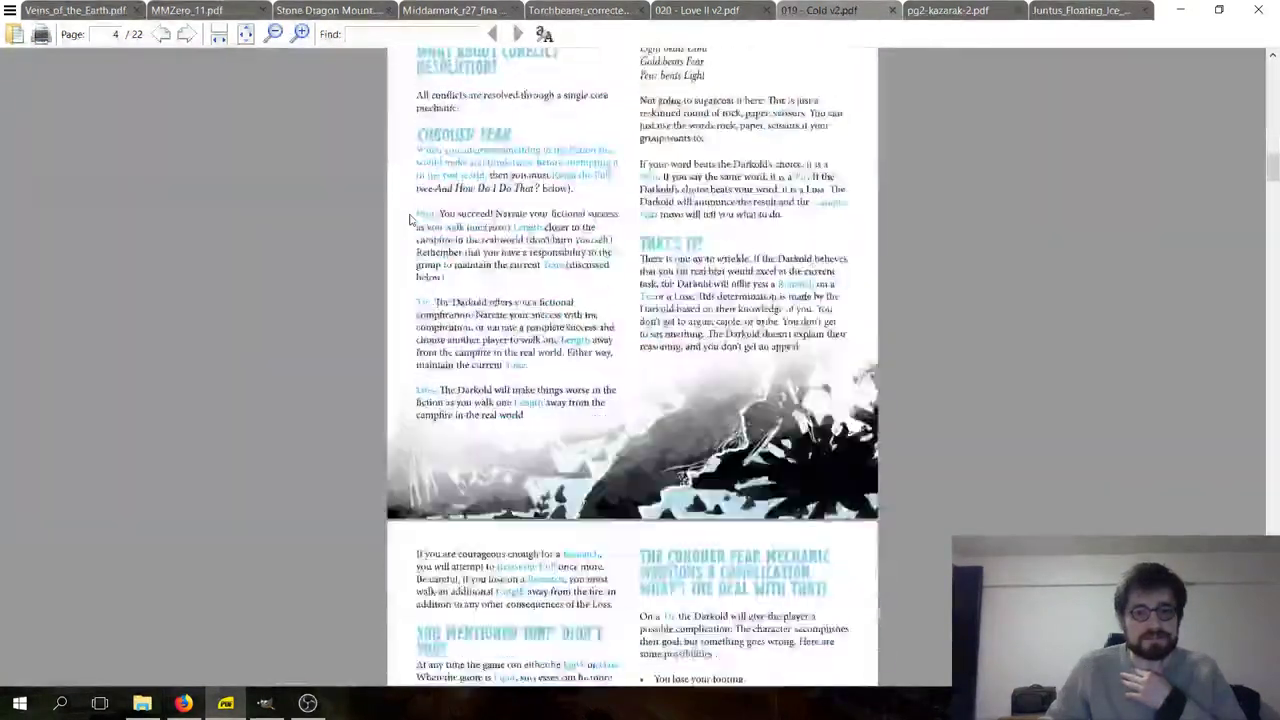
pyautogui.scroll(-15, 410, 220)
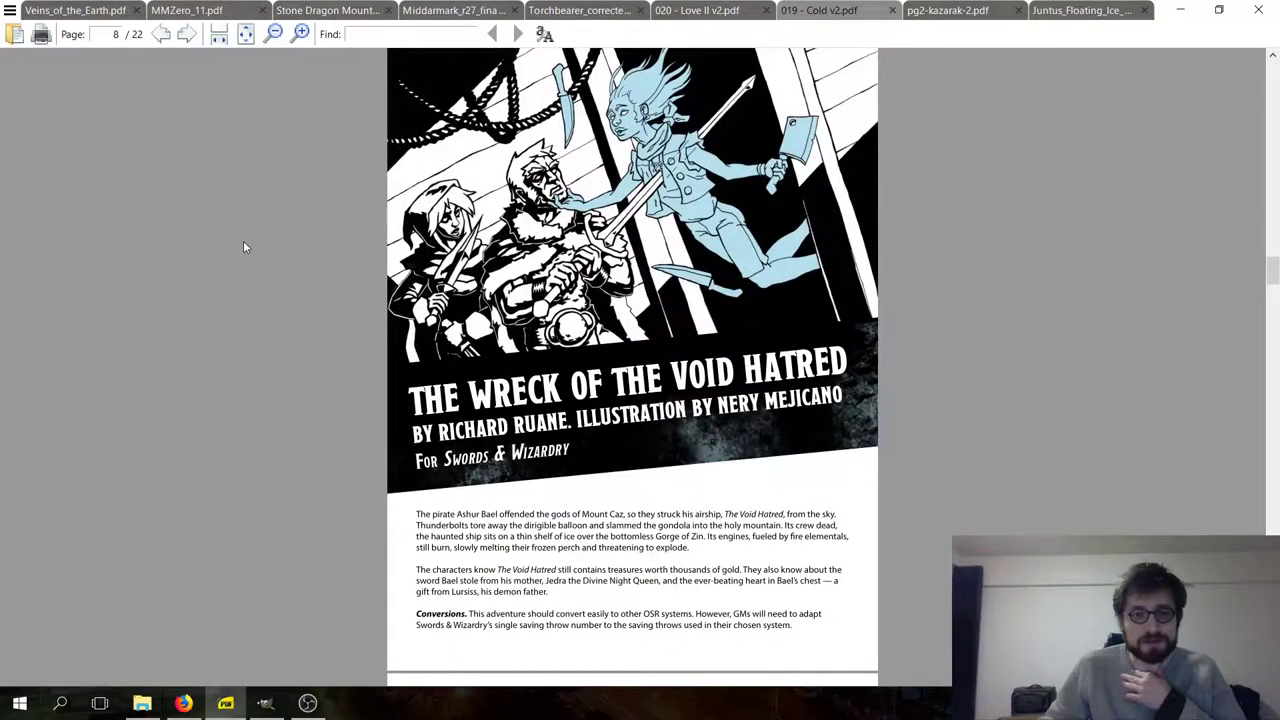
pyautogui.scroll(1, 243, 247)
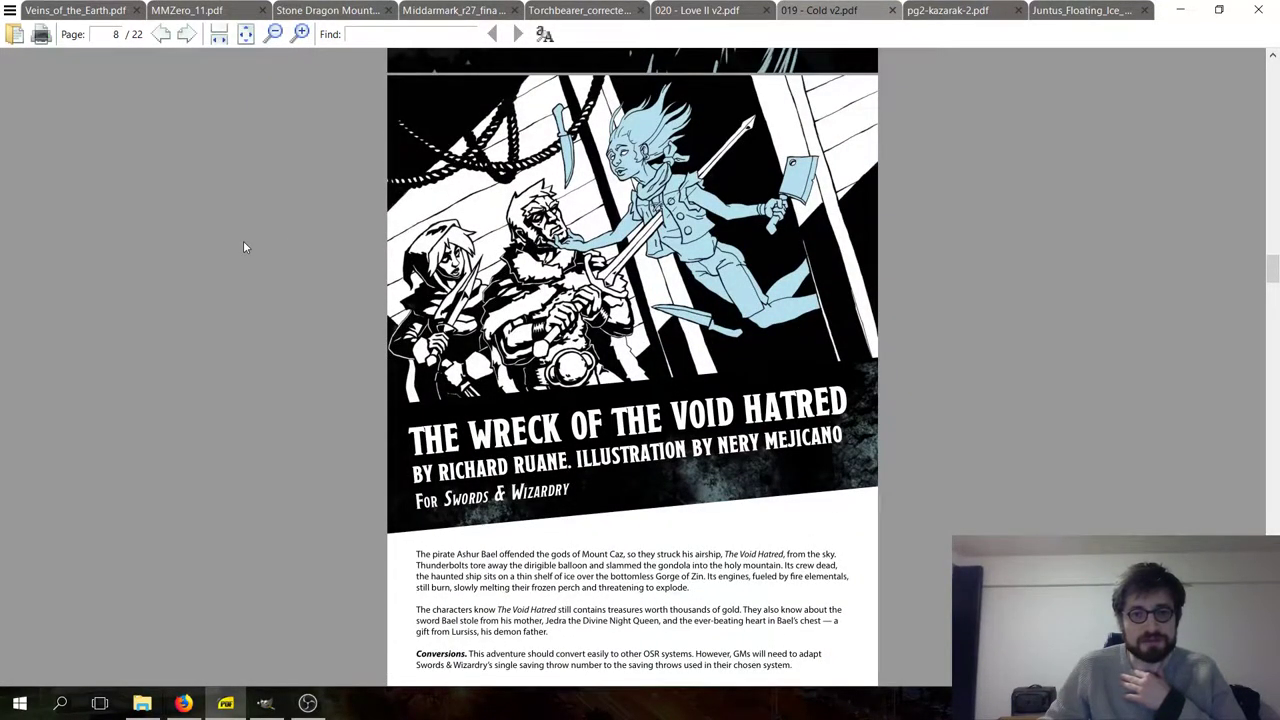
pyautogui.scroll(-1, 243, 247)
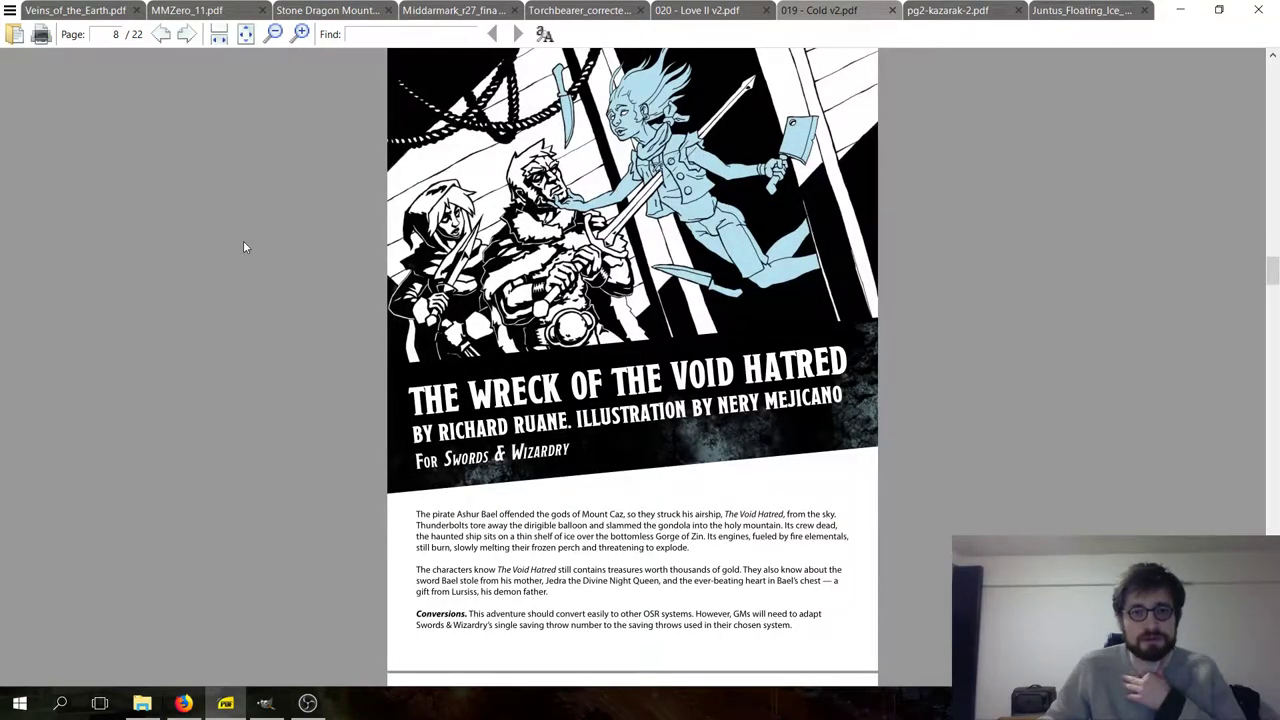
pyautogui.scroll(-15, 243, 247)
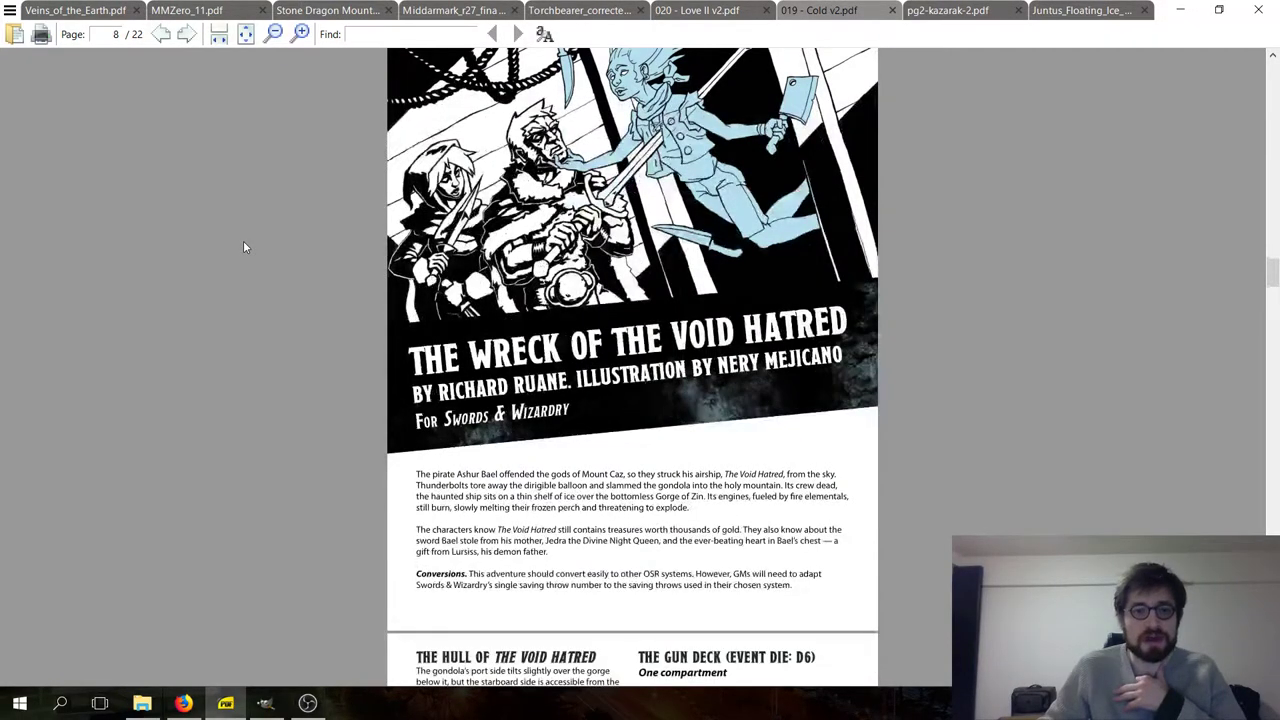
pyautogui.scroll(9, 243, 247)
pyautogui.scroll(8, 243, 247)
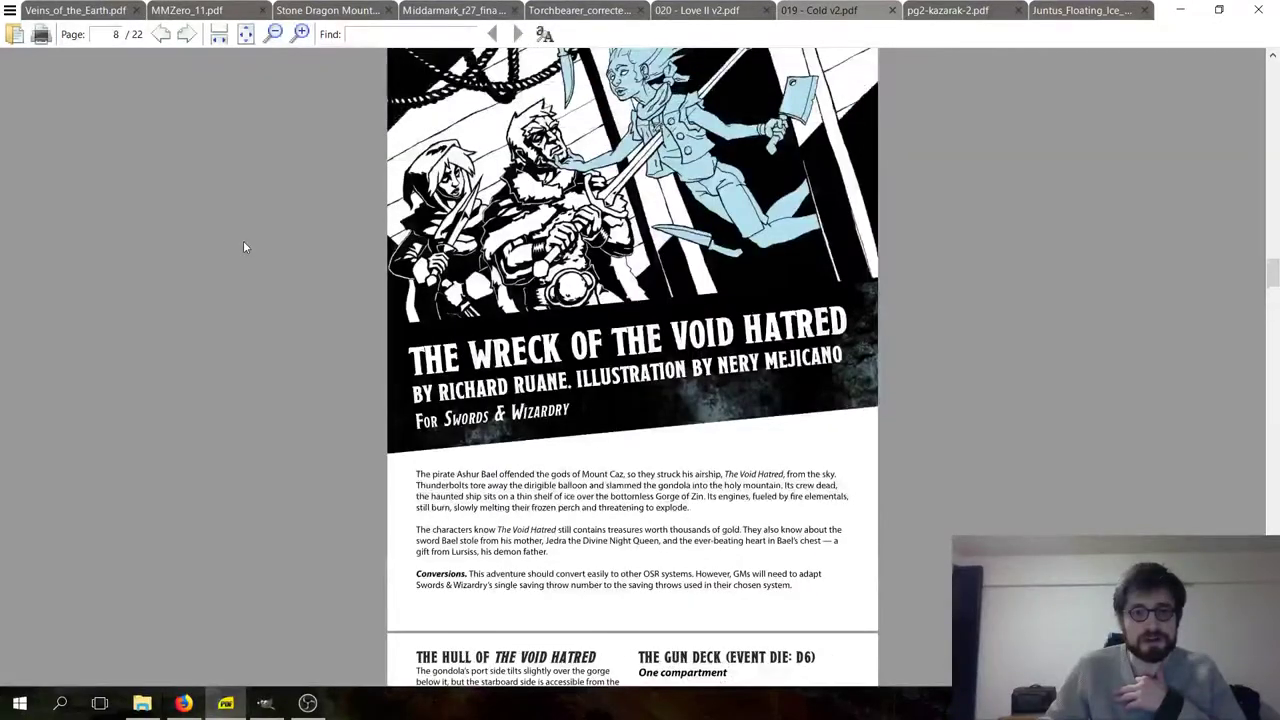
pyautogui.scroll(-1, 243, 247)
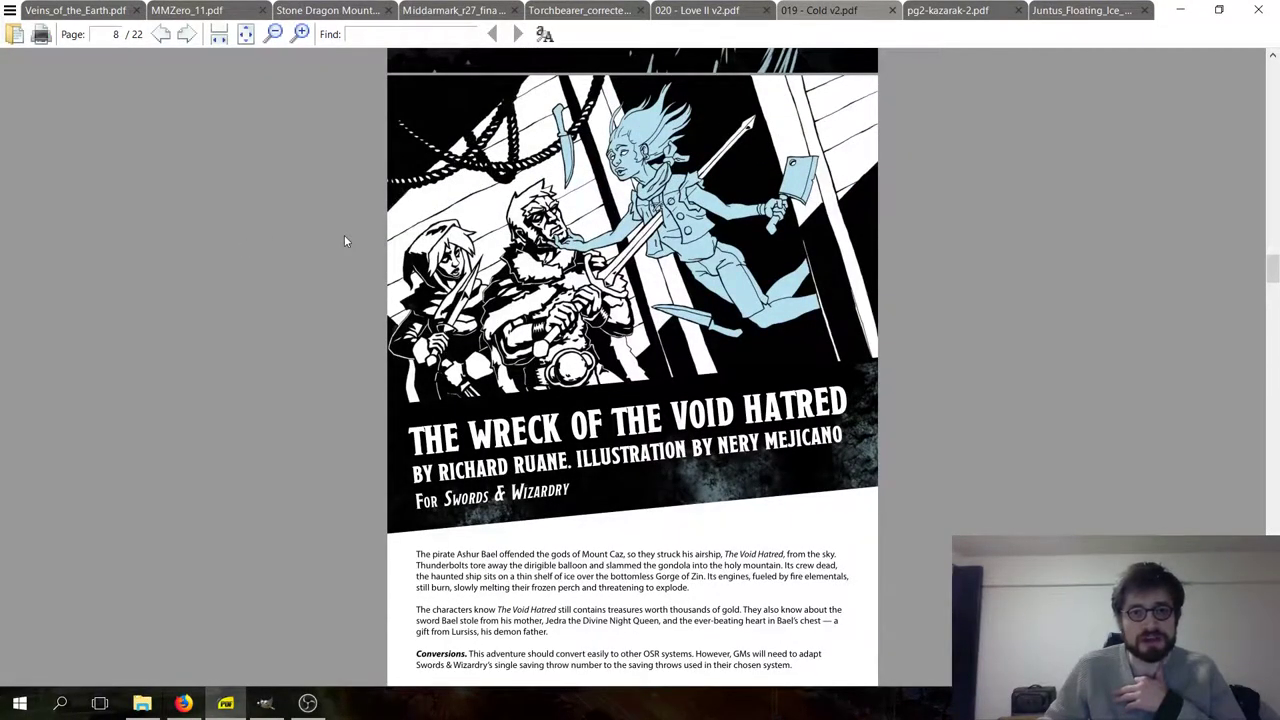
# - Survey The Wreck of the Void Hatred's decks, event tables and Treasures, and return to its introduction and the Hull and Gun Deck sections
pyautogui.scroll(-20, 344, 240)
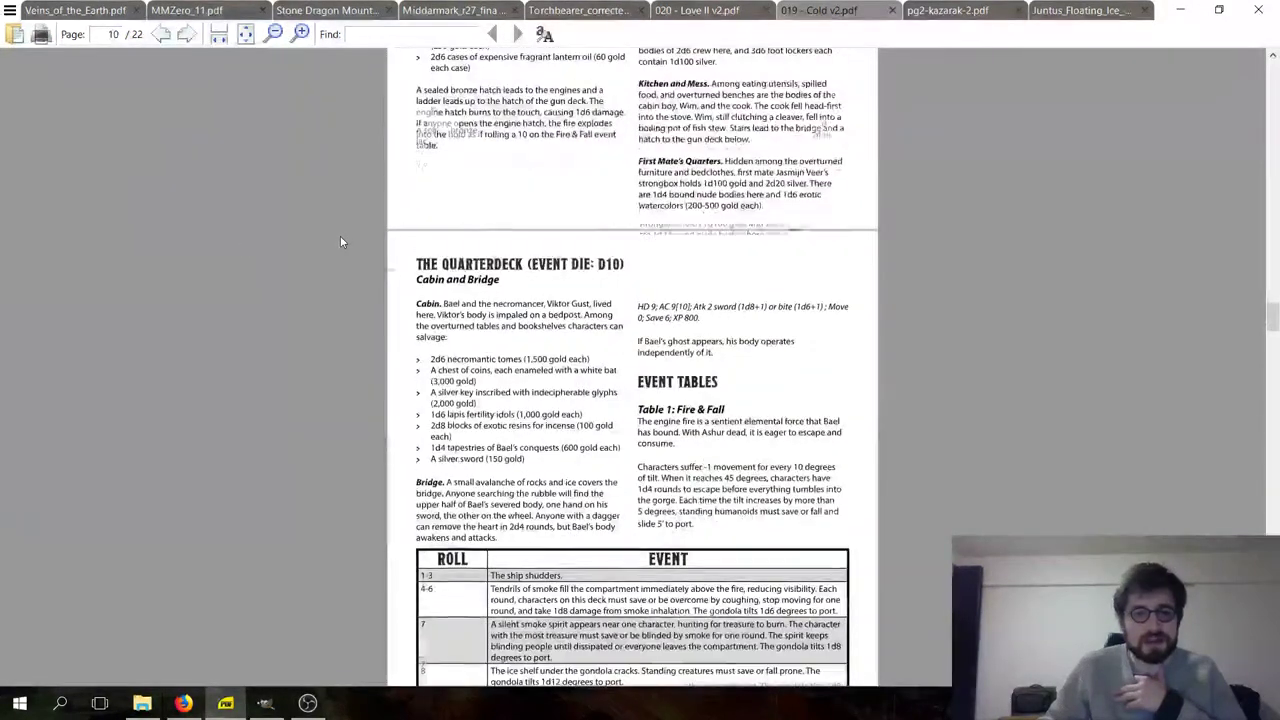
pyautogui.scroll(-20, 340, 242)
pyautogui.scroll(7, 340, 242)
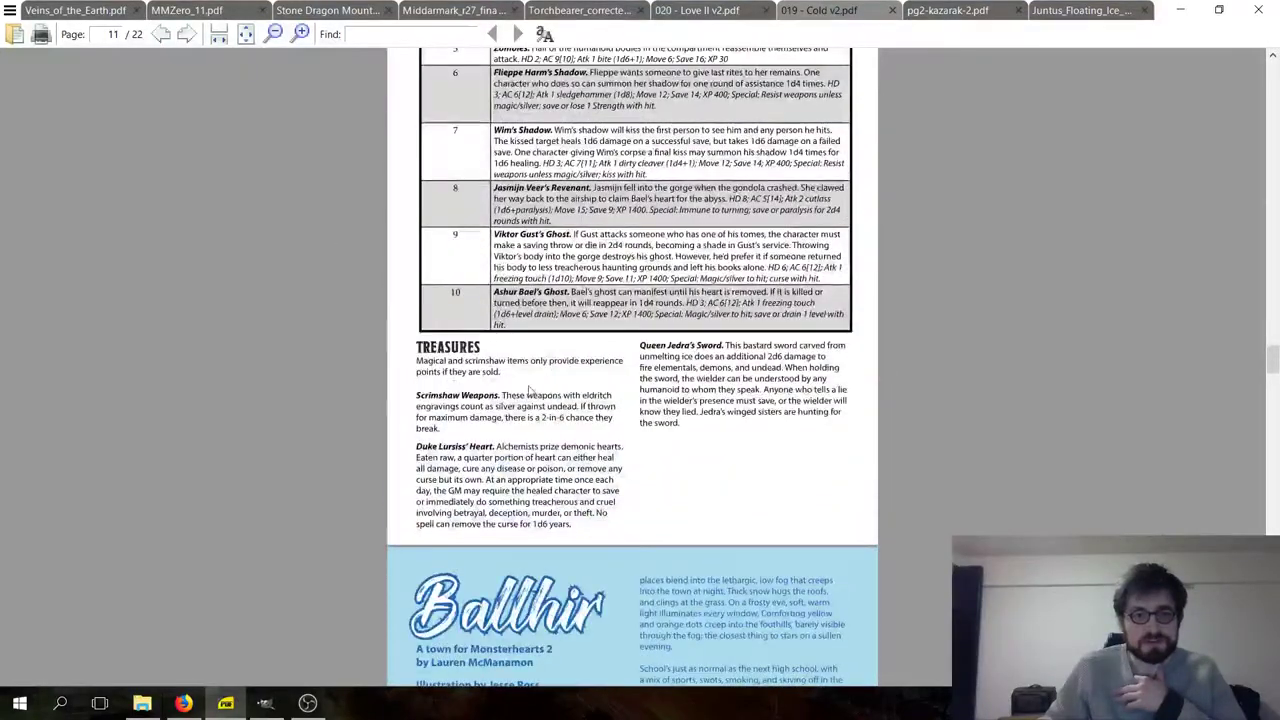
pyautogui.scroll(18, 649, 533)
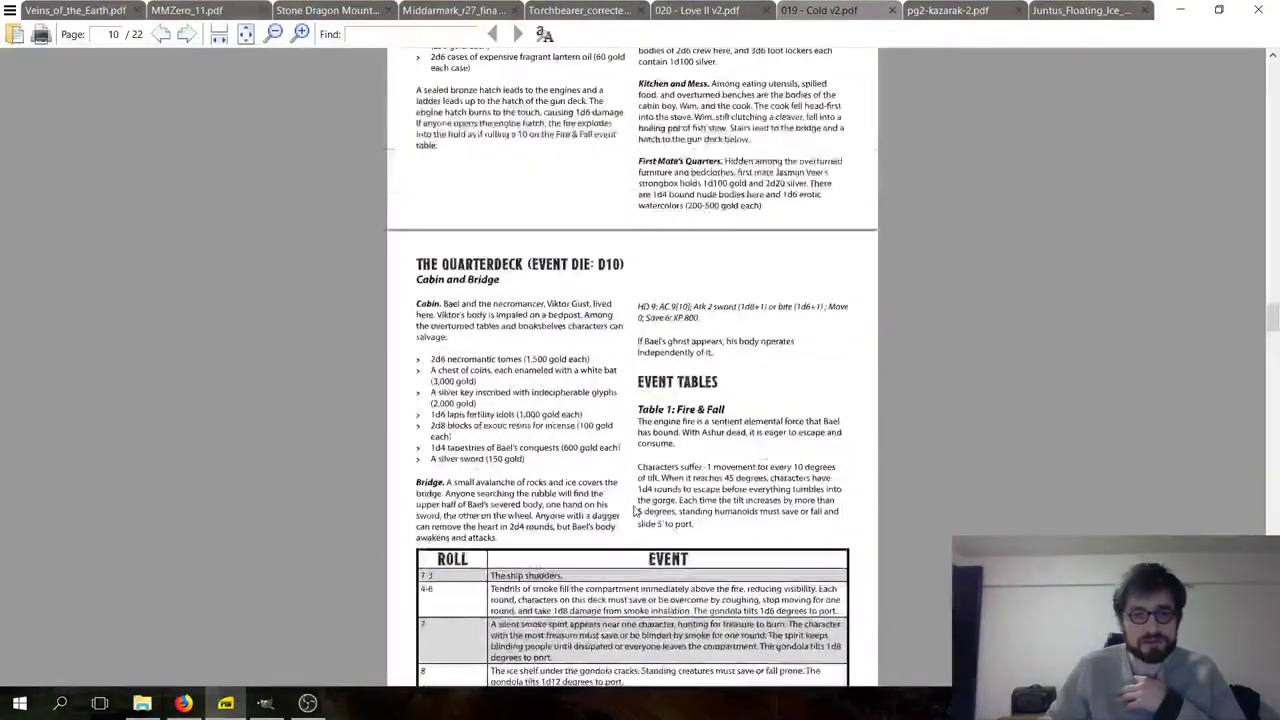
pyautogui.scroll(15, 633, 510)
pyautogui.scroll(-4, 632, 506)
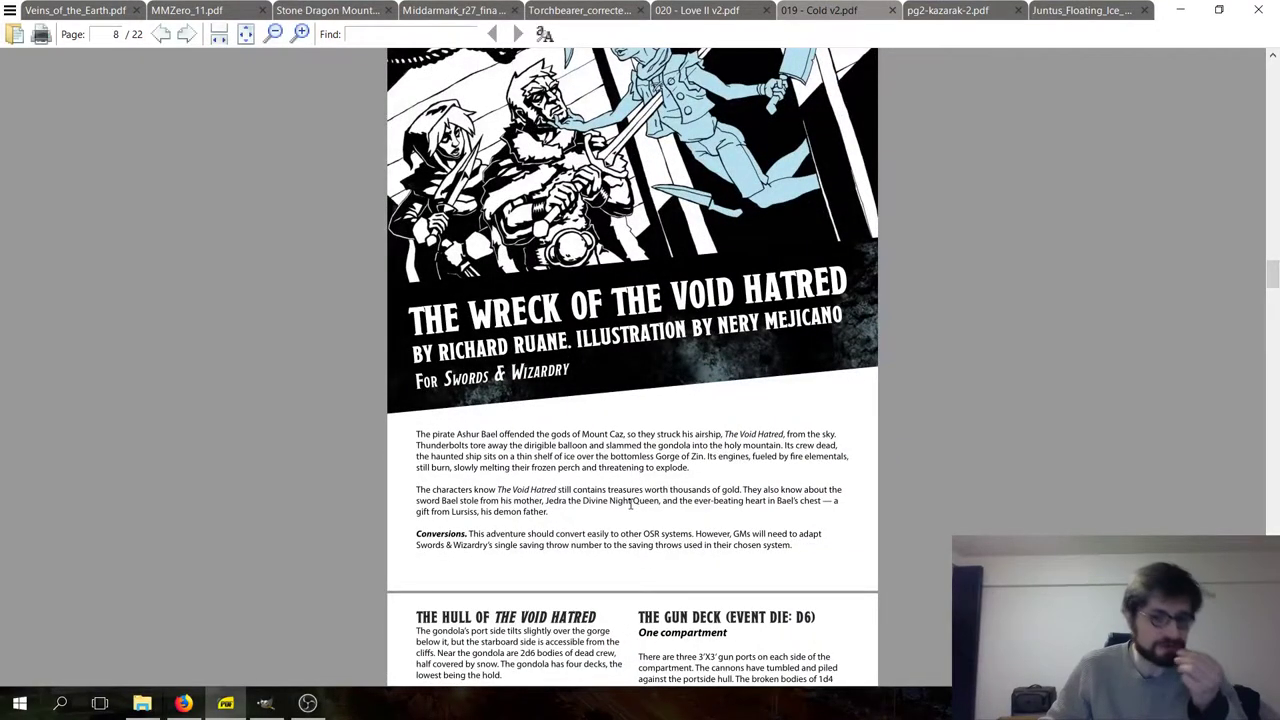
pyautogui.scroll(-4, 632, 506)
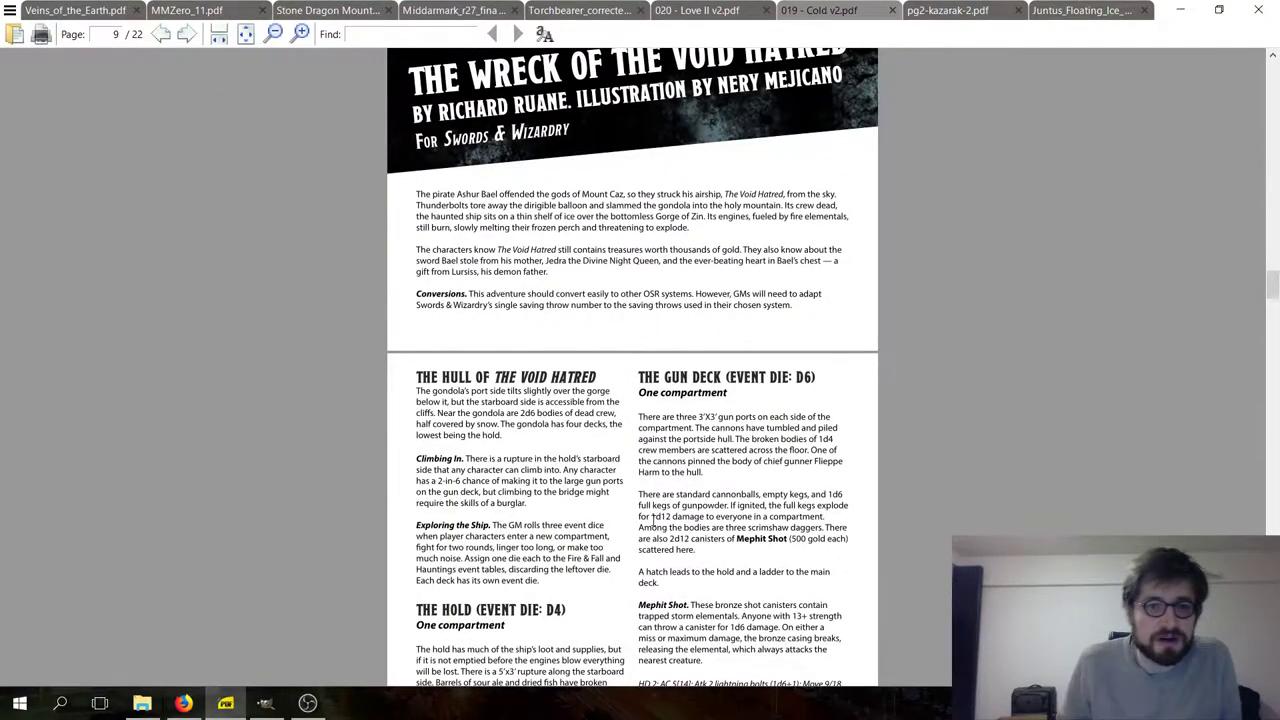
# - Look over the Hold and Main Deck sections, and return to The Wreck of the Void Hatred's title page
pyautogui.scroll(-8, 653, 519)
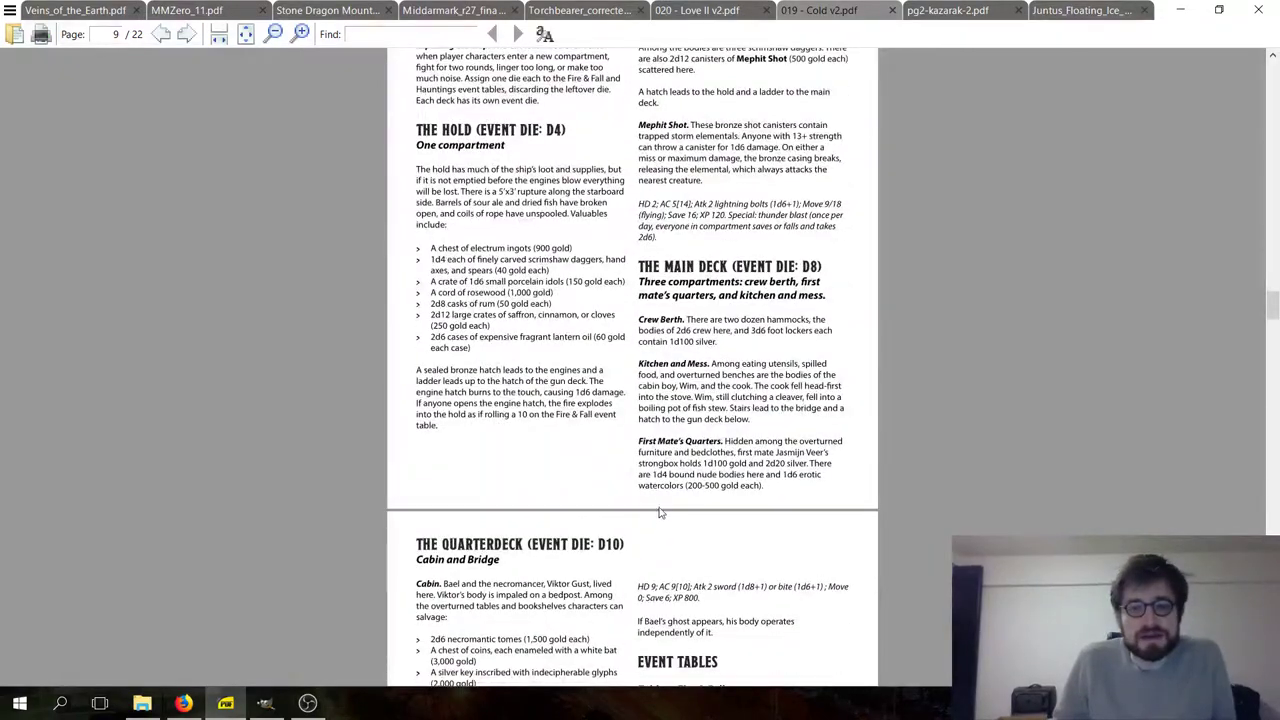
pyautogui.scroll(5, 637, 497)
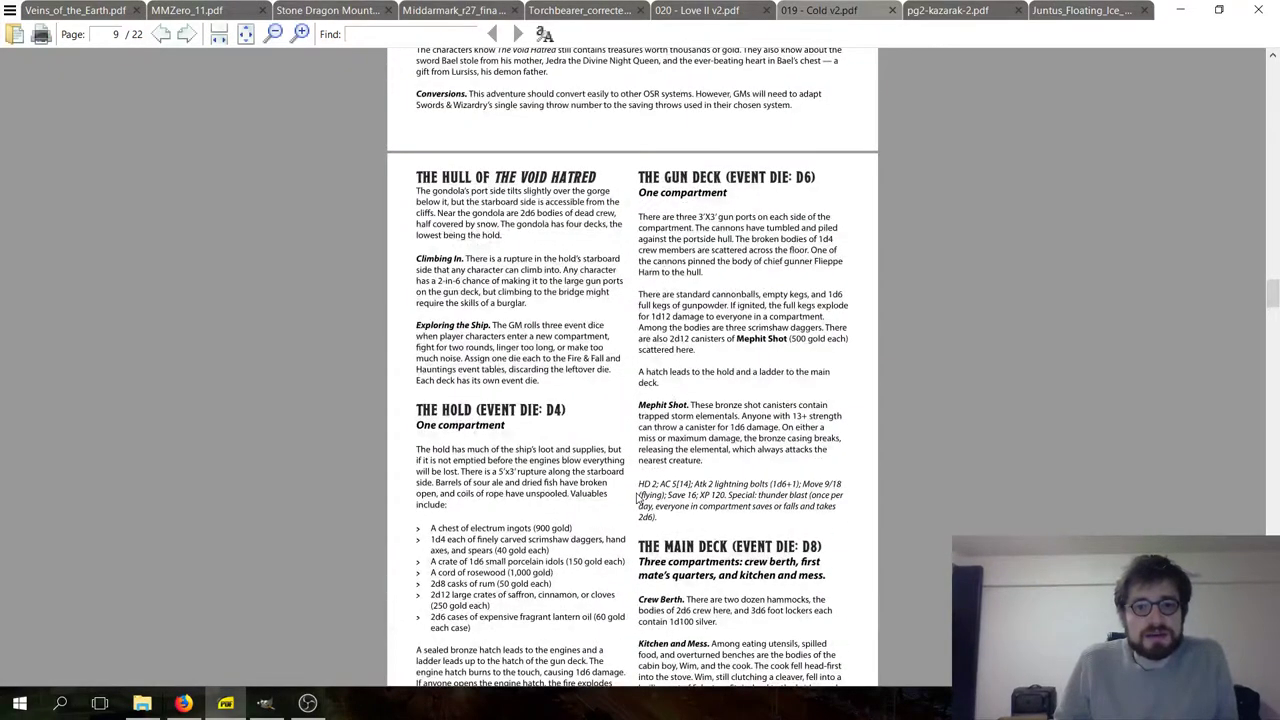
pyautogui.scroll(9, 637, 497)
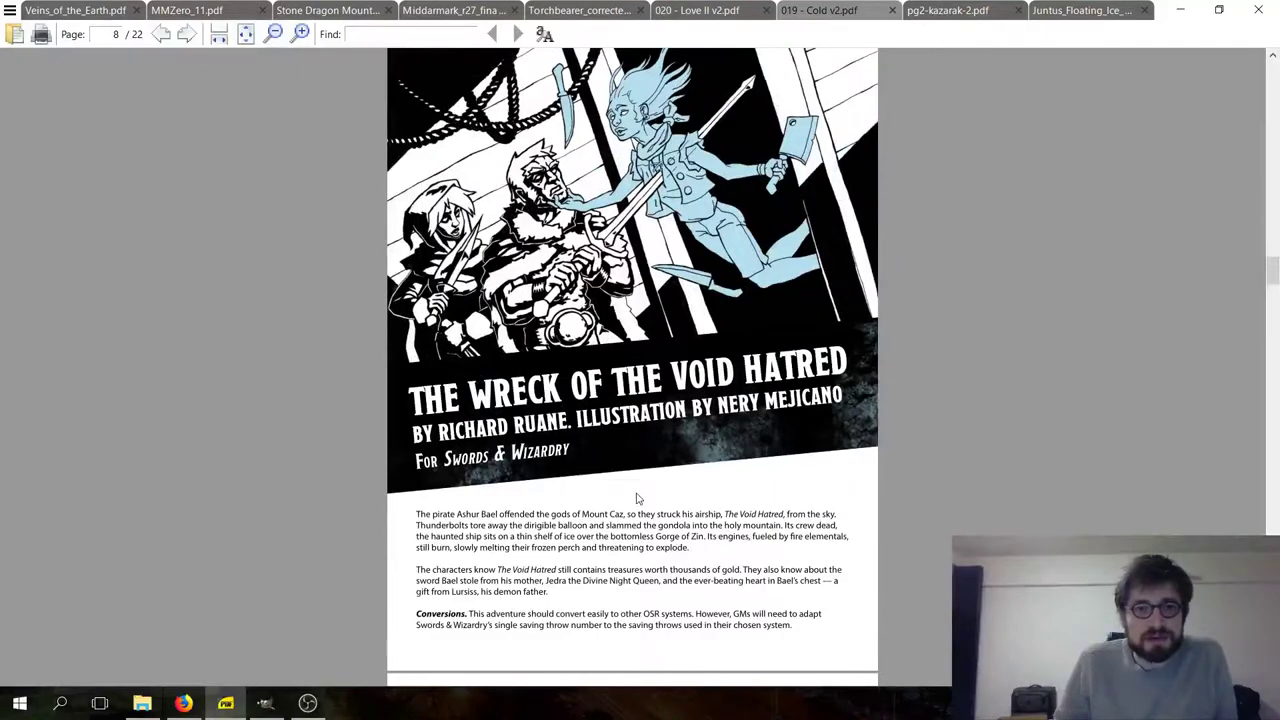
pyautogui.scroll(1, 637, 497)
pyautogui.scroll(-1, 637, 497)
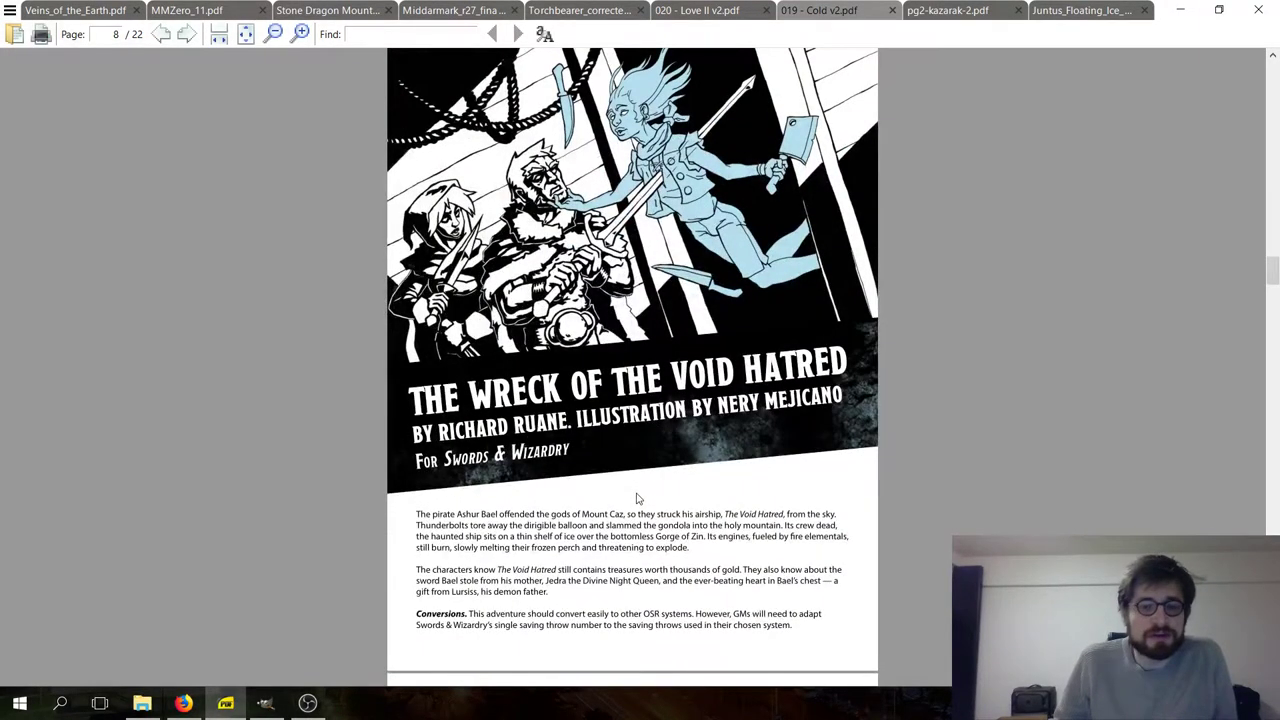
# - Go past the Hull and Gun Deck to the Quarterdeck on page 10 and examine its cabin loot and Fire & Fall table
pyautogui.scroll(-8, 637, 497)
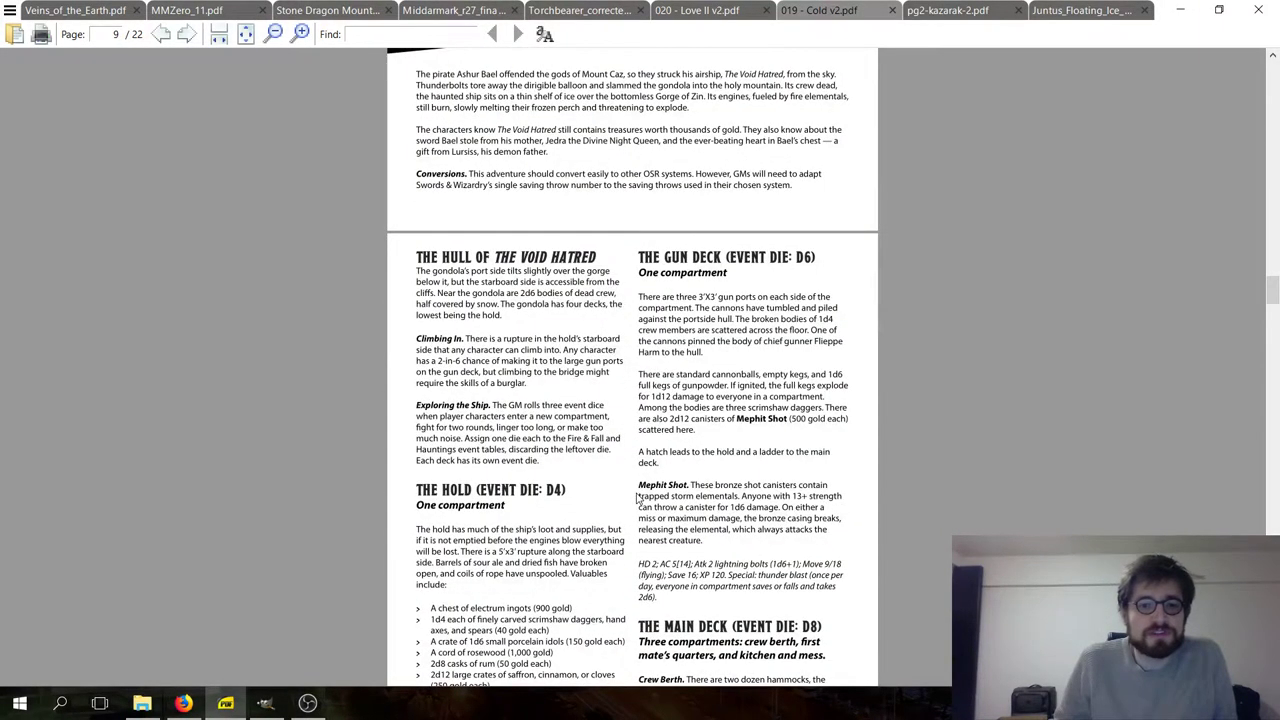
pyautogui.scroll(-7, 637, 497)
pyautogui.scroll(-5, 637, 497)
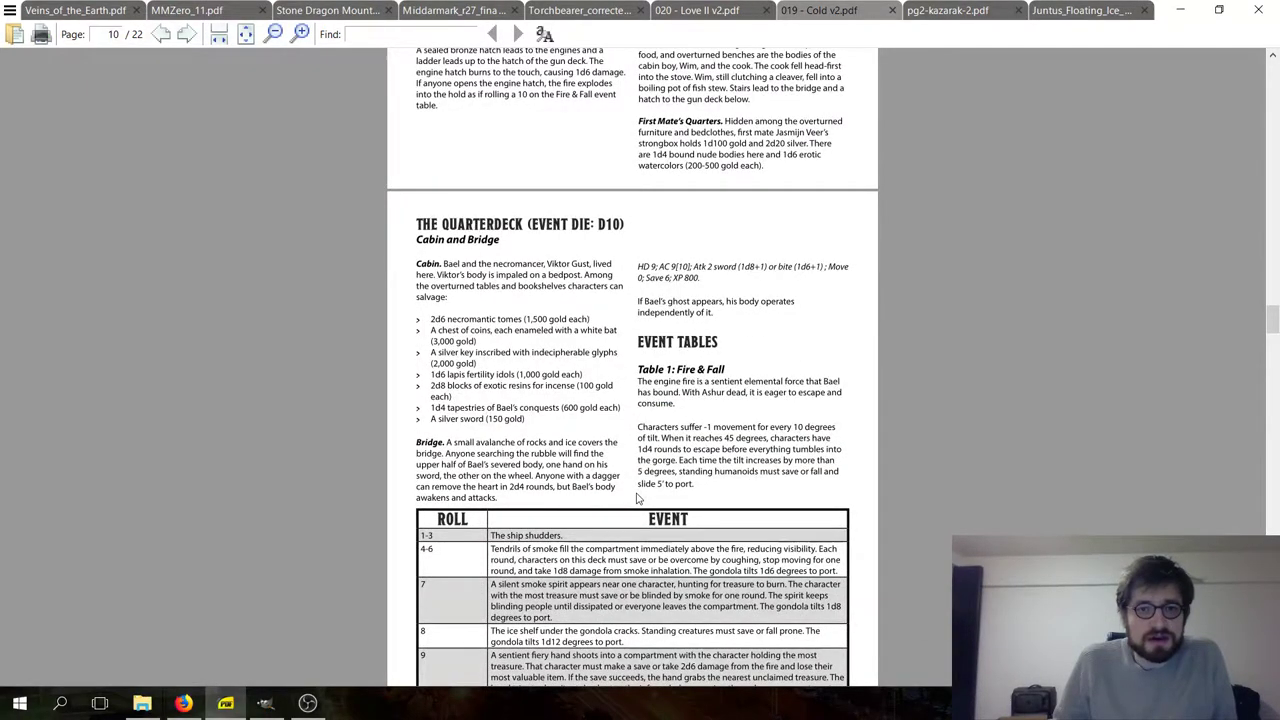
pyautogui.scroll(-1, 637, 497)
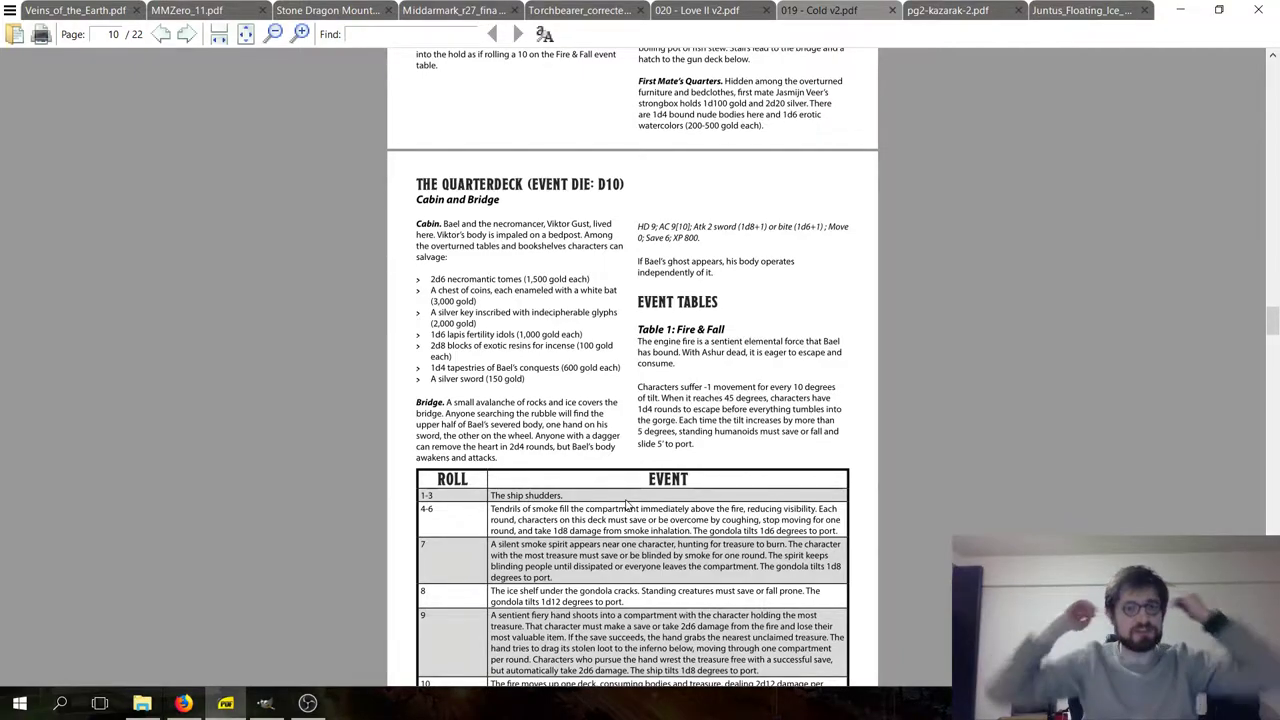
pyautogui.moveTo(495, 312)
pyautogui.mouseDown()
pyautogui.moveTo(491, 290)
pyautogui.moveTo(480, 330)
pyautogui.mouseUp()
pyautogui.click(480, 330)
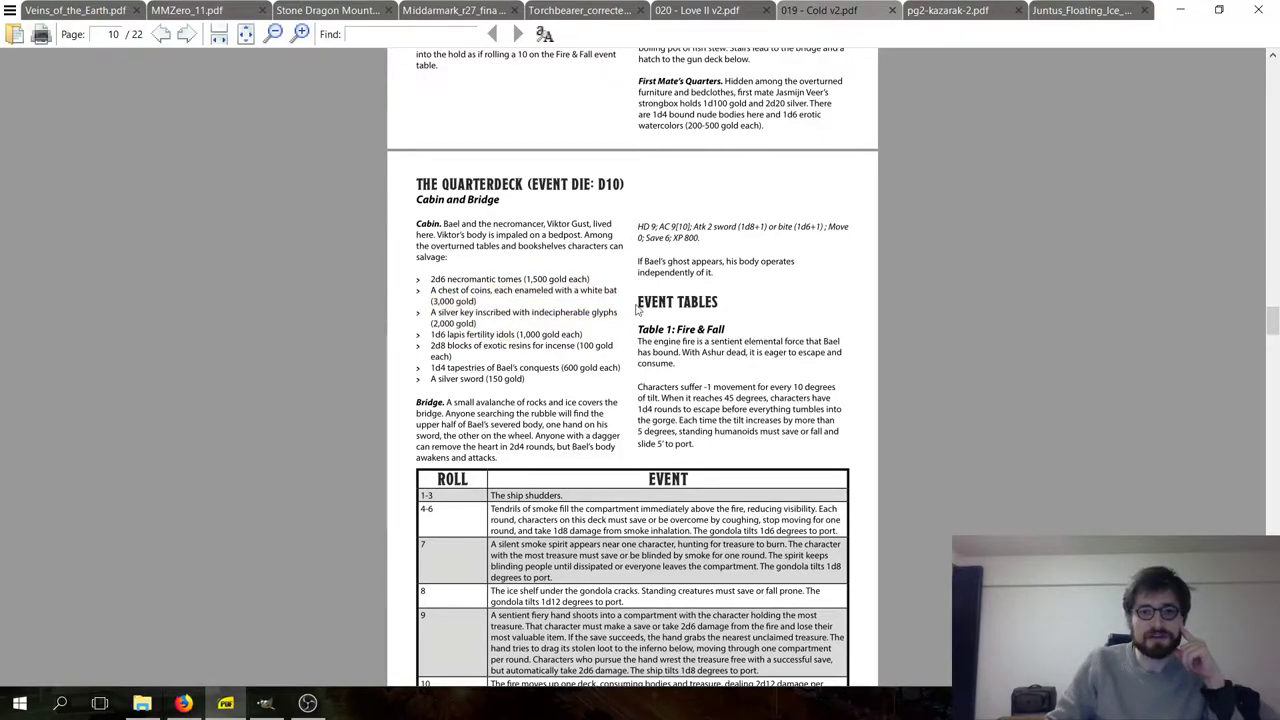
# - Revisit the adventure's title page and deck descriptions, and examine the Hauntings table and Treasures on page 11
pyautogui.scroll(15, 617, 266)
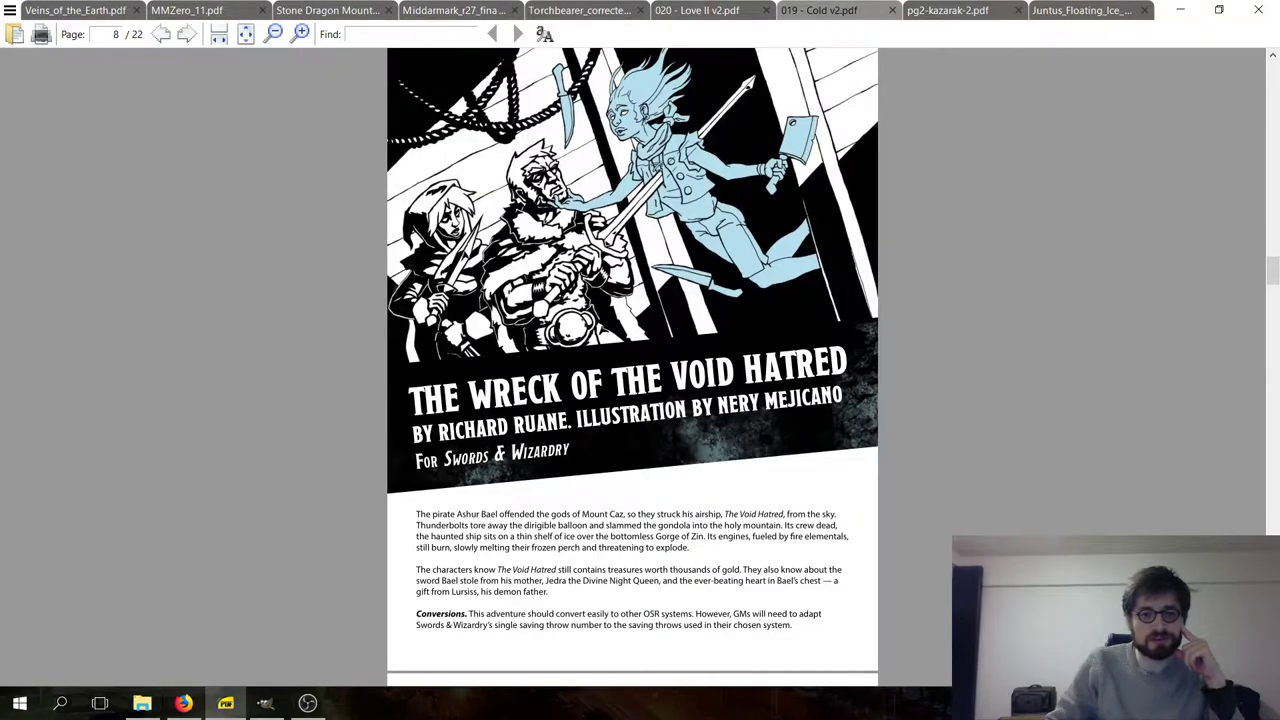
pyautogui.scroll(-8, 592, 443)
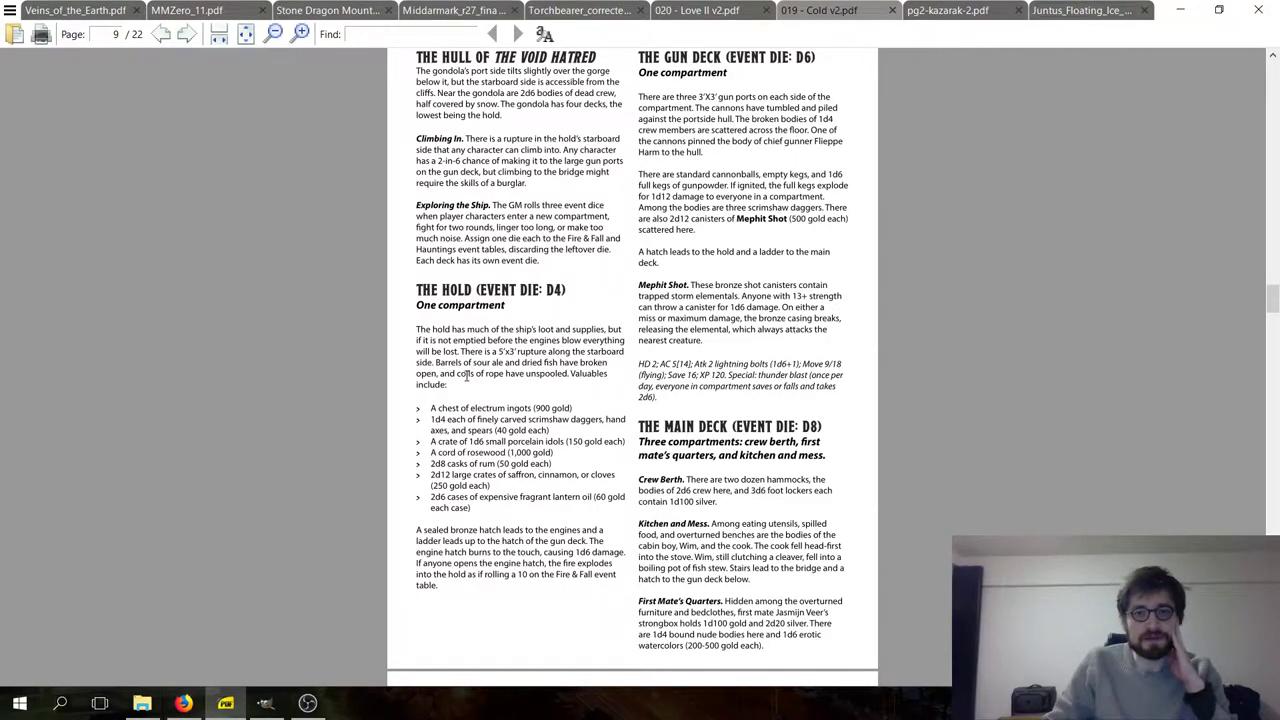
pyautogui.scroll(-15, 466, 376)
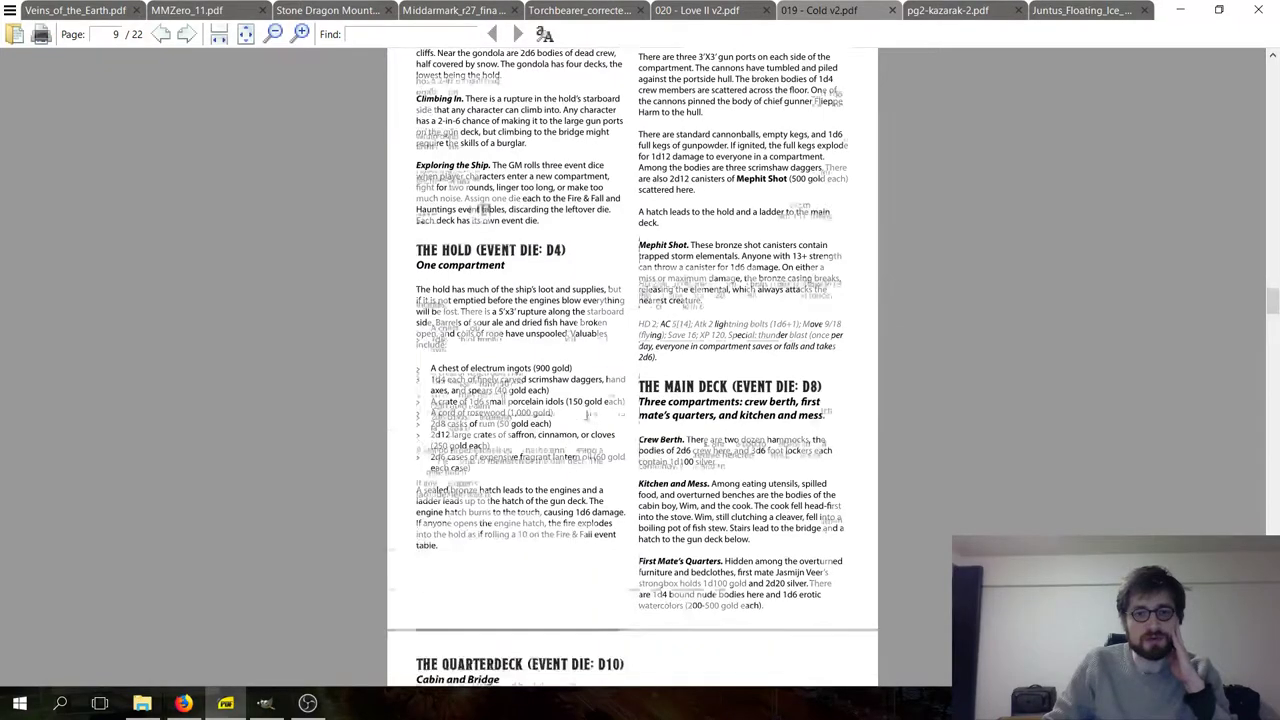
pyautogui.scroll(-11, 522, 424)
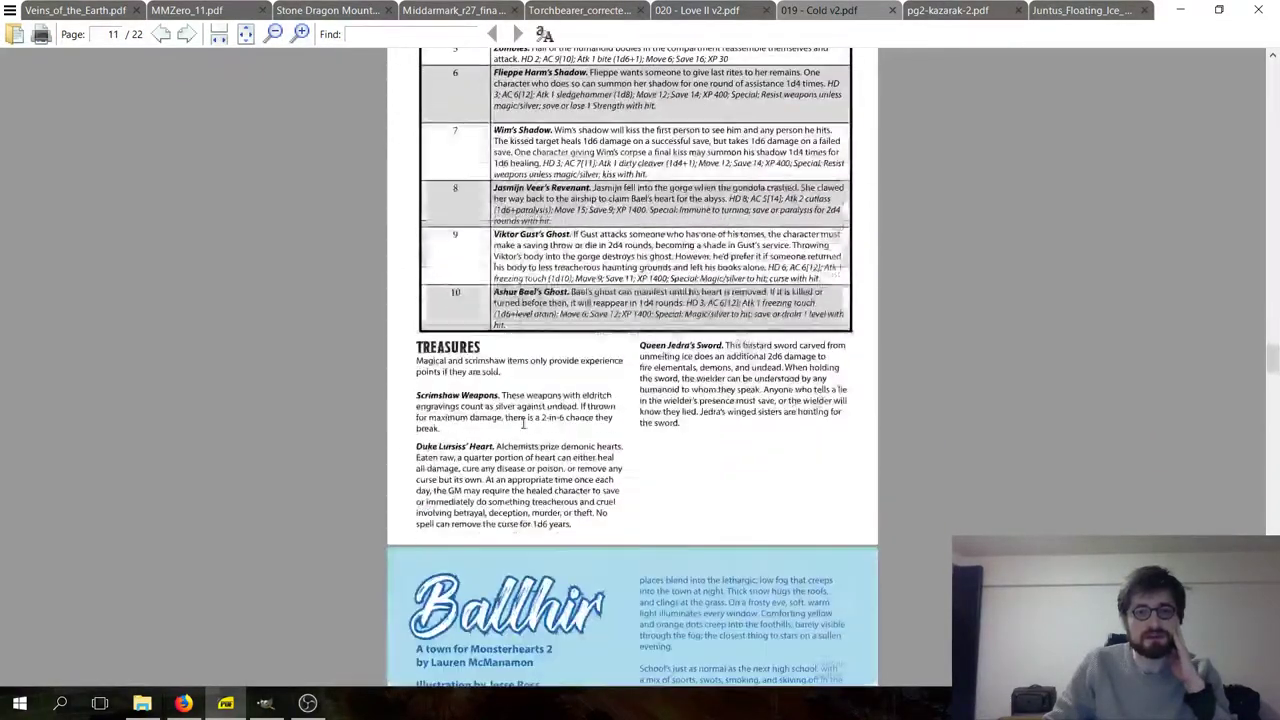
pyautogui.scroll(9, 522, 424)
pyautogui.scroll(5, 522, 421)
pyautogui.scroll(-8, 522, 421)
pyautogui.scroll(-3, 522, 424)
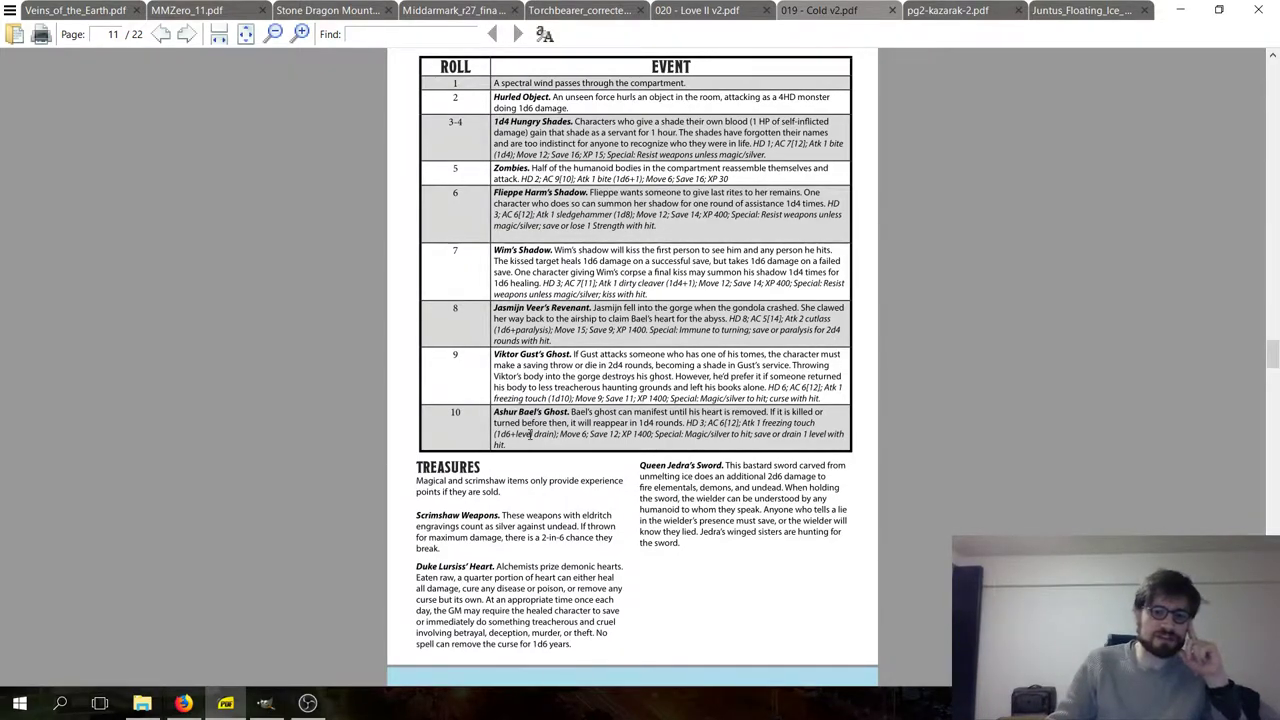
# - Compare the two event tables, and select the Cabin and Bridge text of the Quarterdeck section on page 10
pyautogui.scroll(15, 530, 434)
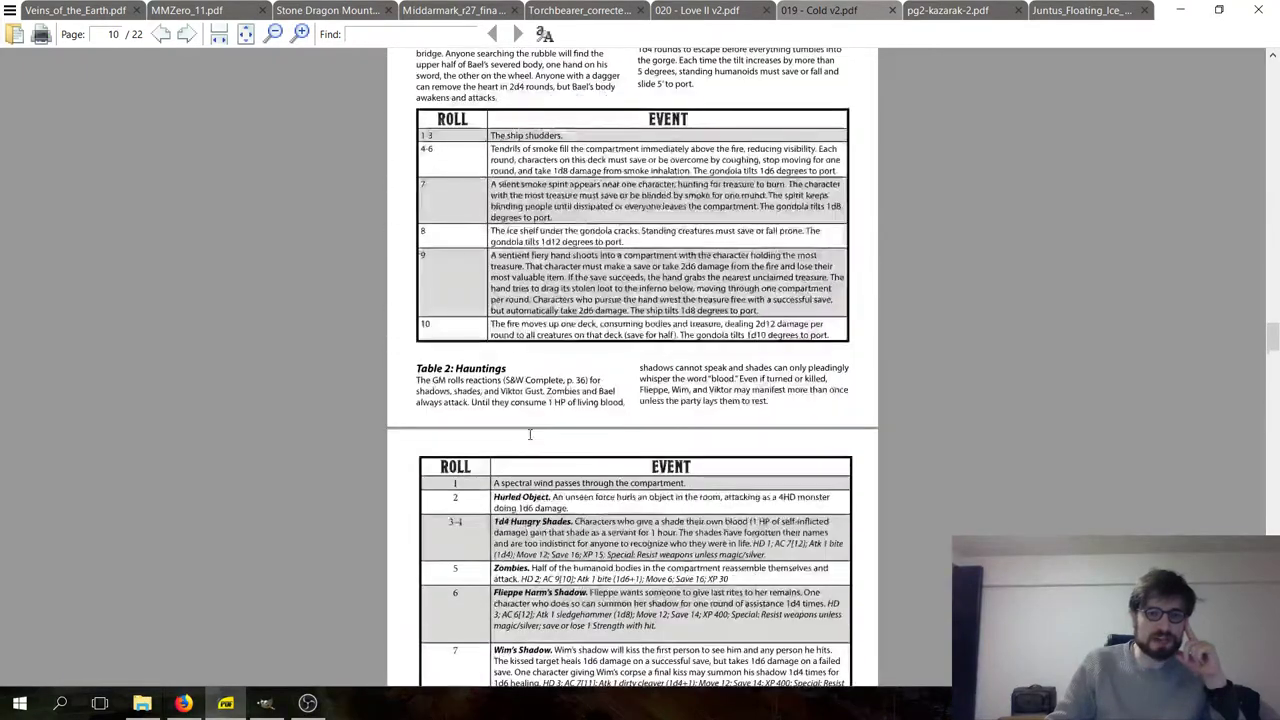
pyautogui.scroll(-15, 530, 434)
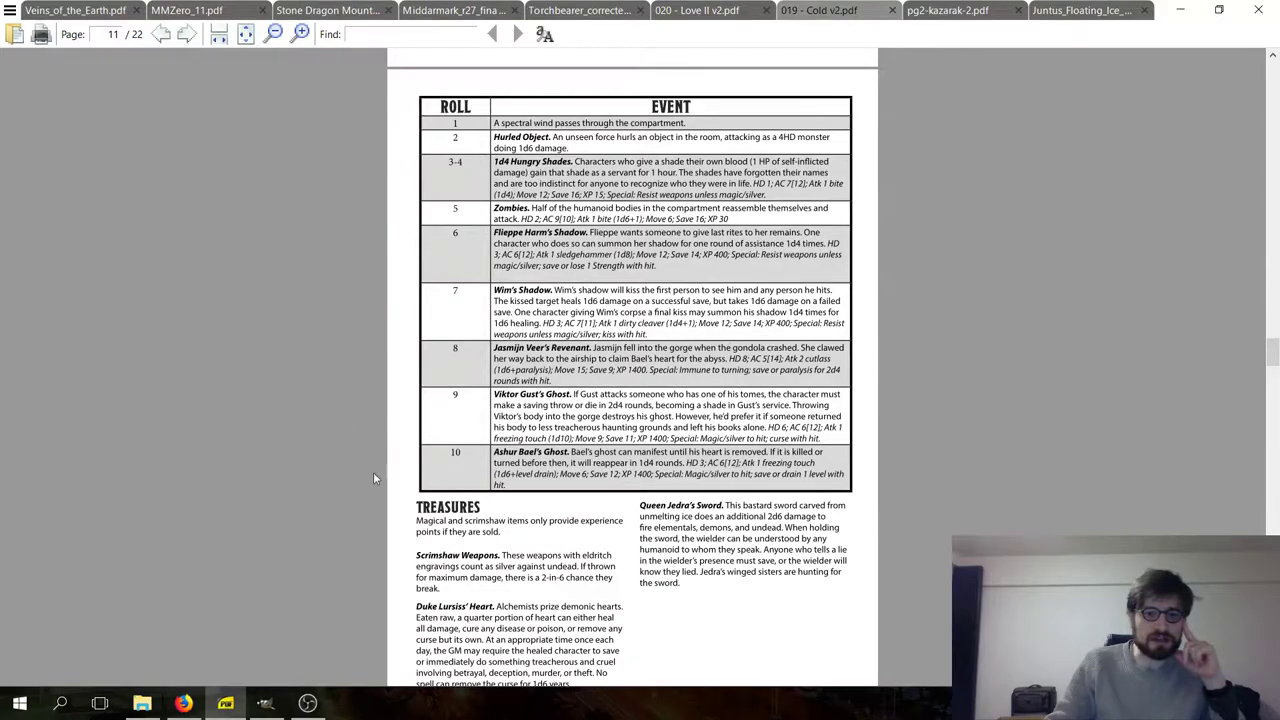
pyautogui.scroll(4, 363, 372)
pyautogui.scroll(3, 362, 366)
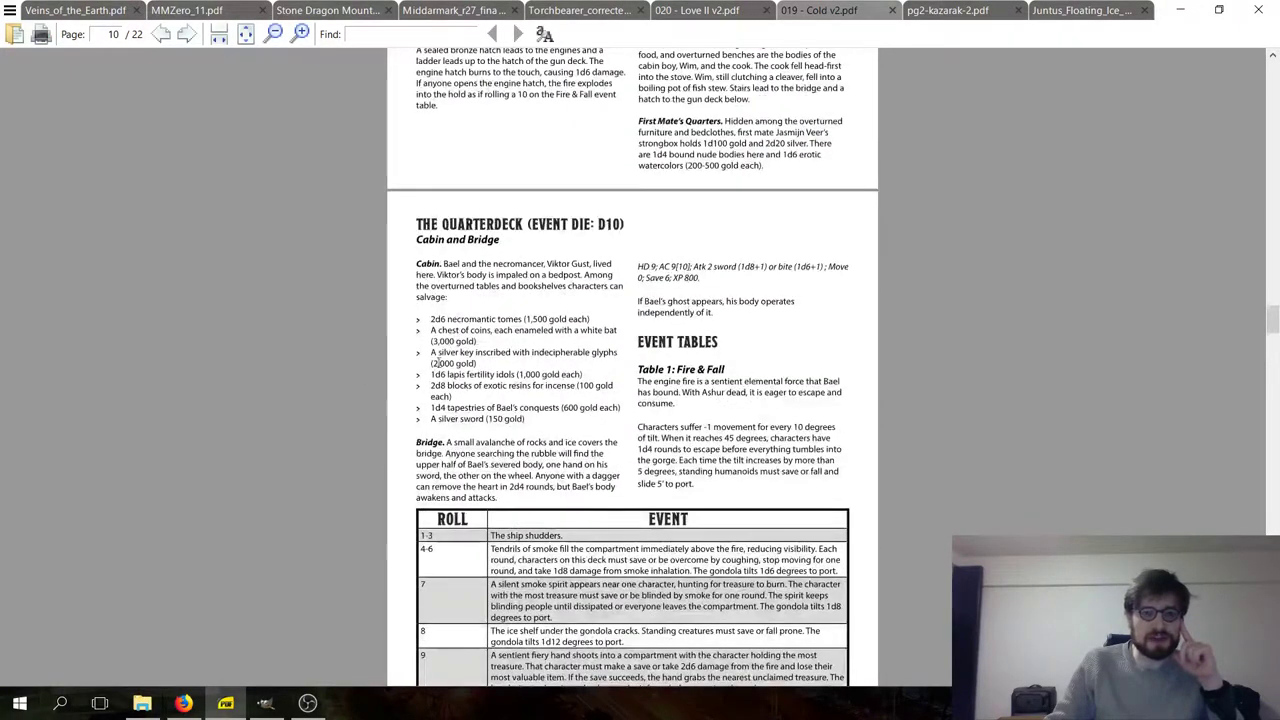
pyautogui.moveTo(424, 184); pyautogui.dragTo(604, 414)
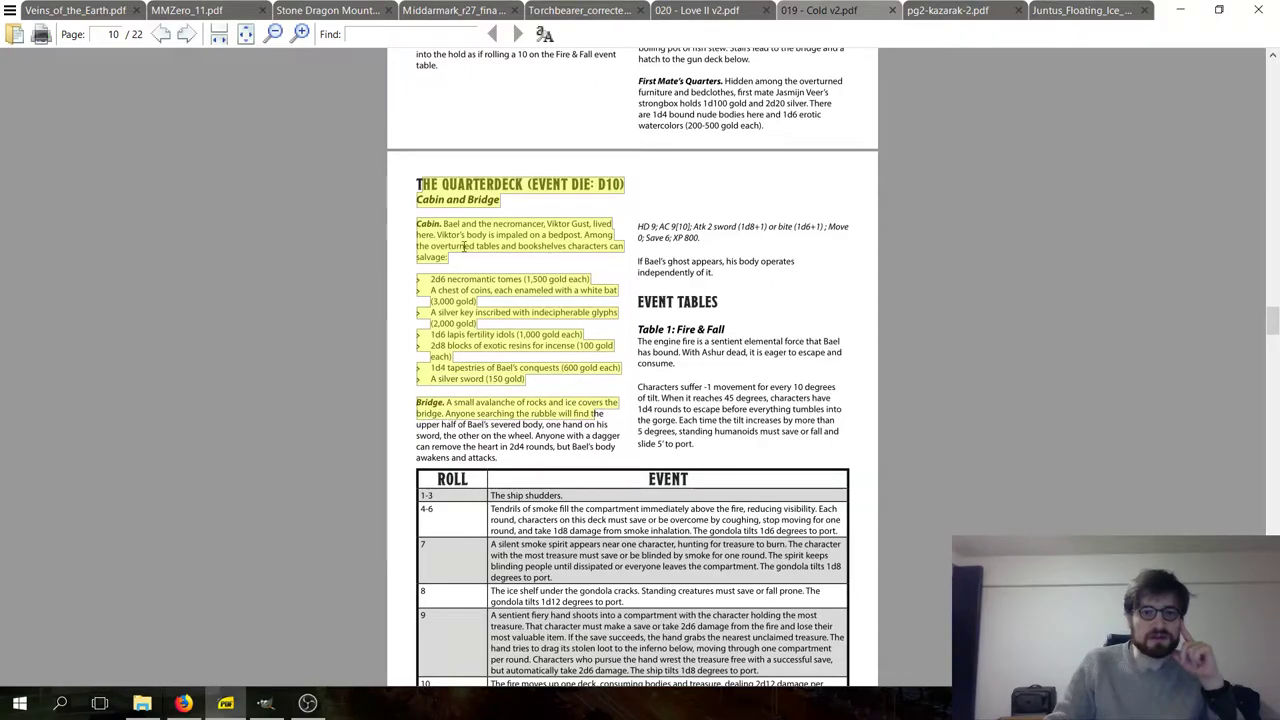
pyautogui.moveTo(481, 334); pyautogui.dragTo(492, 345)
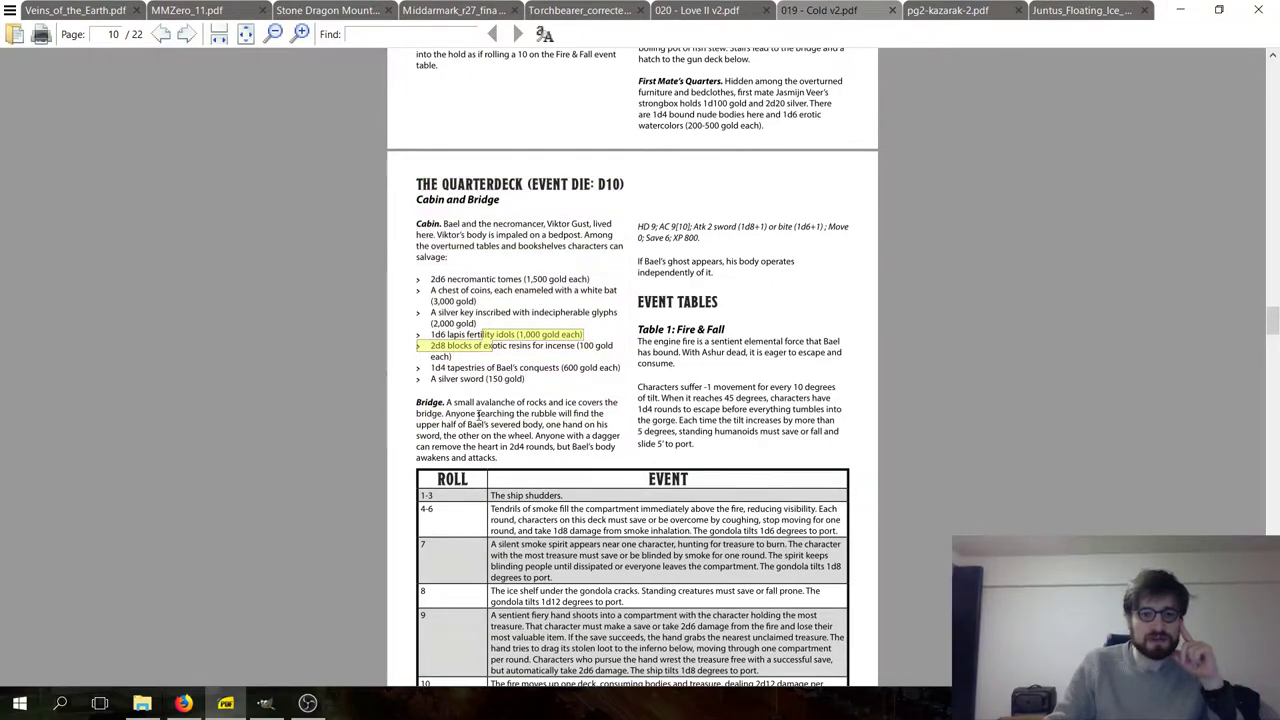
# - Select the Ashur Bael's Ghost entry in the Hauntings table on page 11
pyautogui.scroll(1, 393, 324)
pyautogui.scroll(-10, 393, 324)
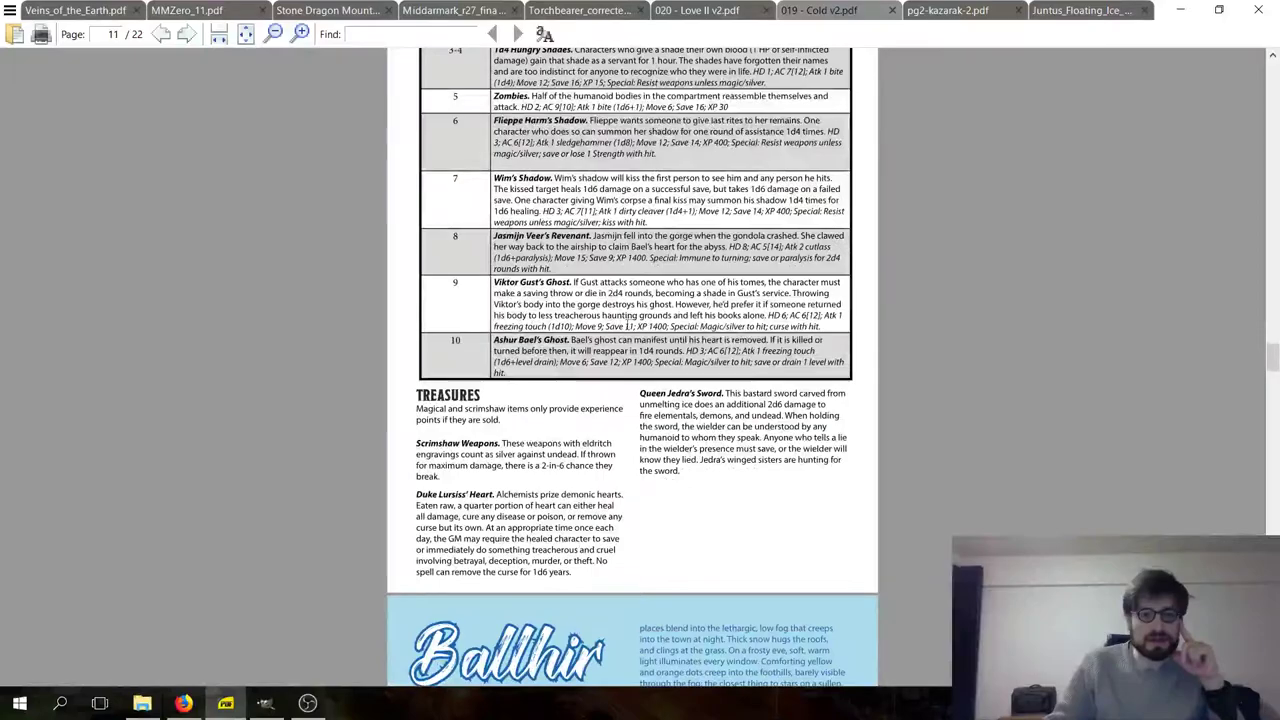
pyautogui.scroll(-1, 560, 377)
pyautogui.moveTo(493, 303); pyautogui.dragTo(525, 345)
# - Go back through the Fire & Fall table and the Quarterdeck to the Hull and Hold sections on page 9
pyautogui.scroll(10, 600, 360)
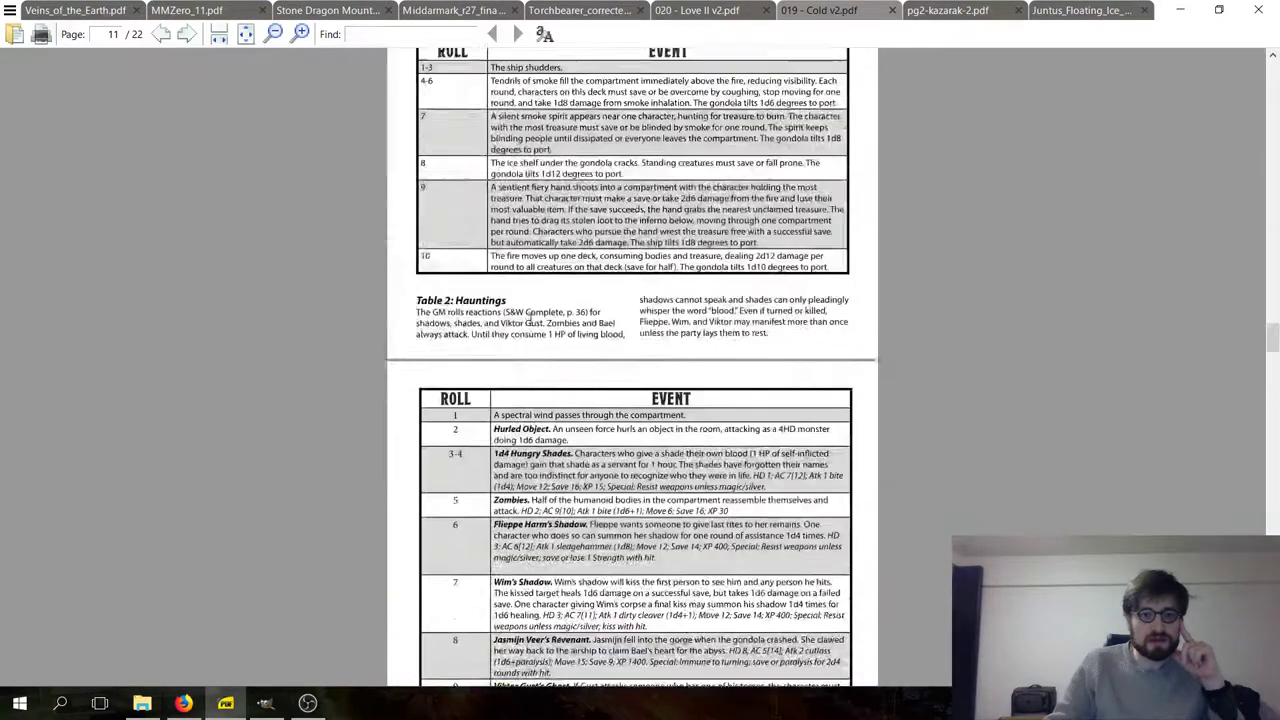
pyautogui.scroll(6, 660, 376)
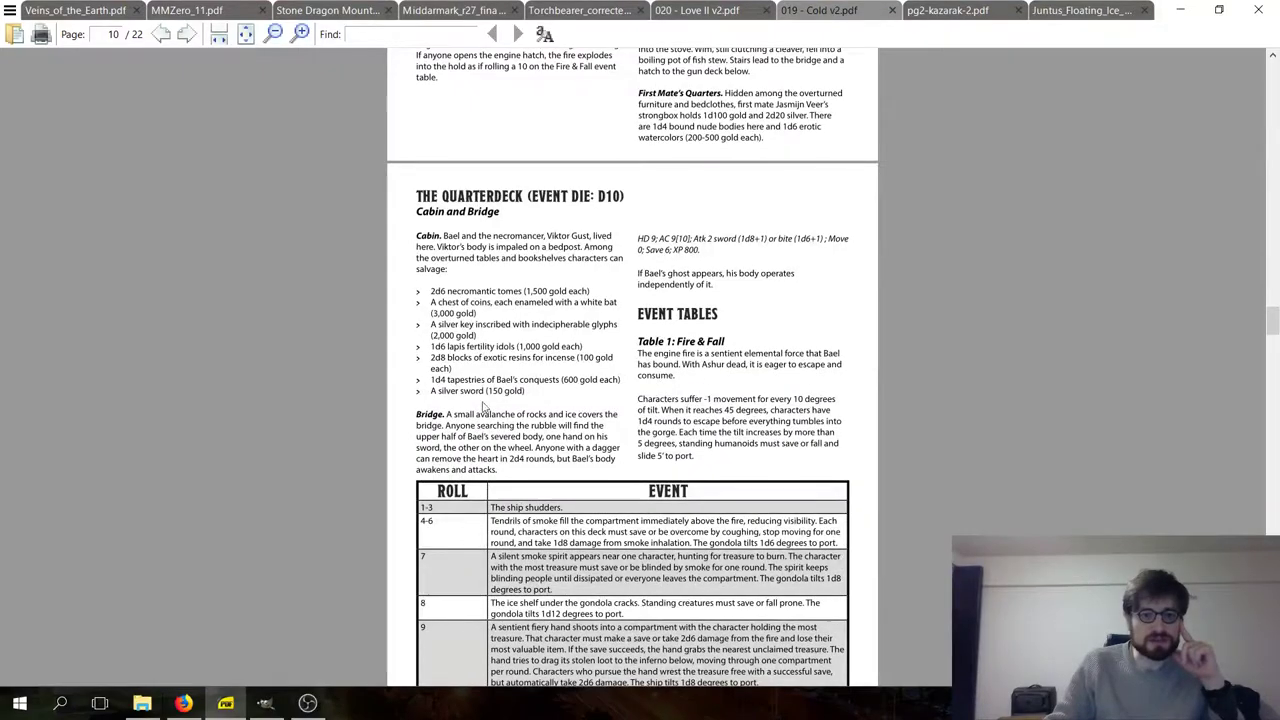
pyautogui.scroll(5, 474, 379)
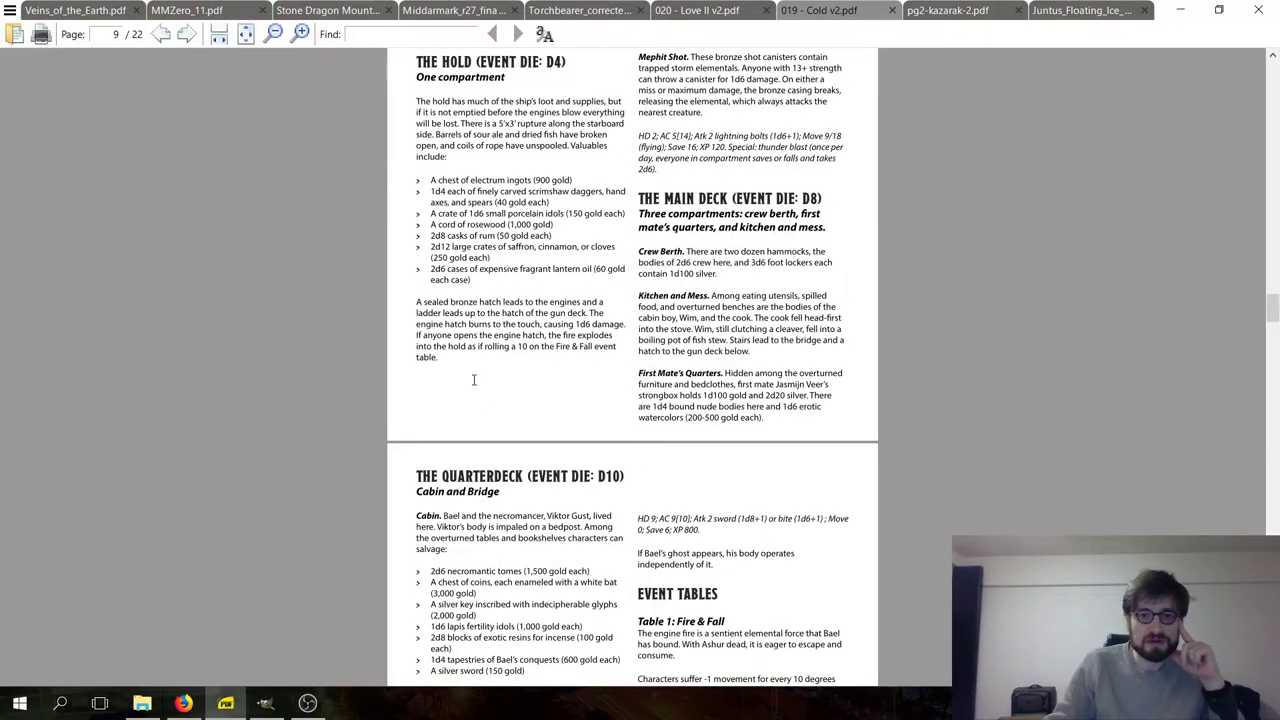
pyautogui.scroll(-4, 474, 379)
pyautogui.scroll(4, 474, 379)
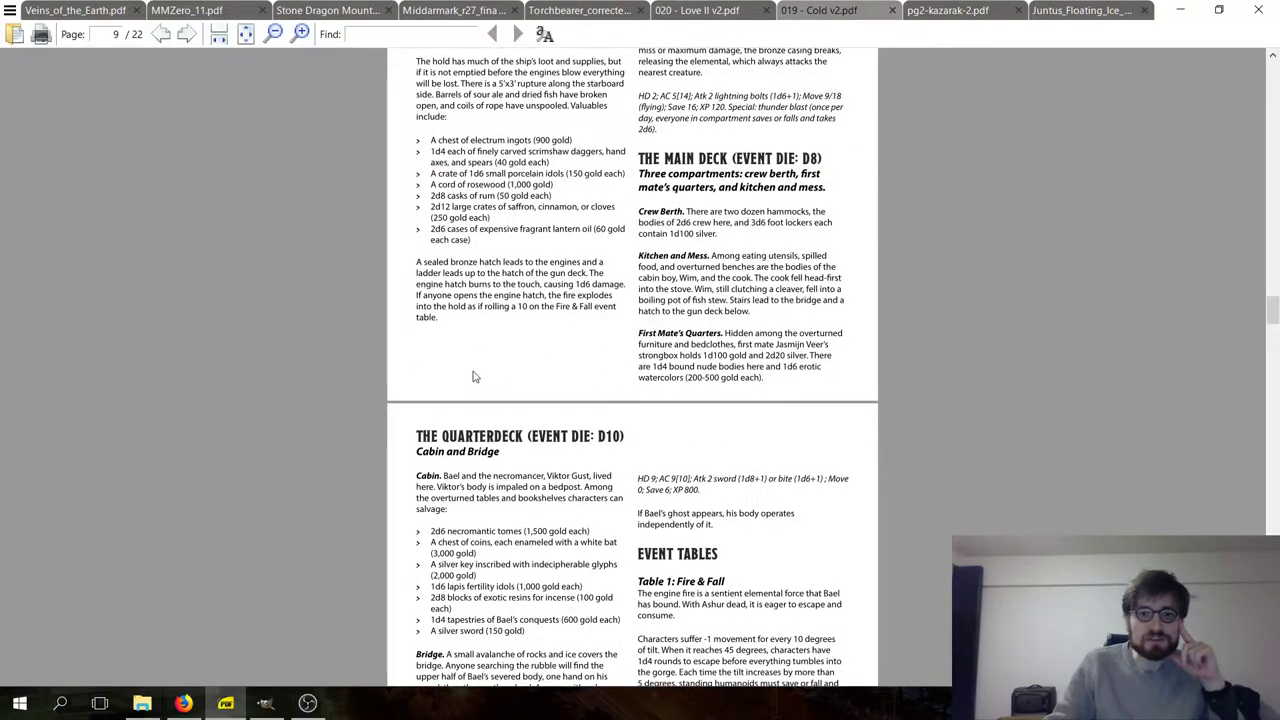
pyautogui.scroll(6, 474, 376)
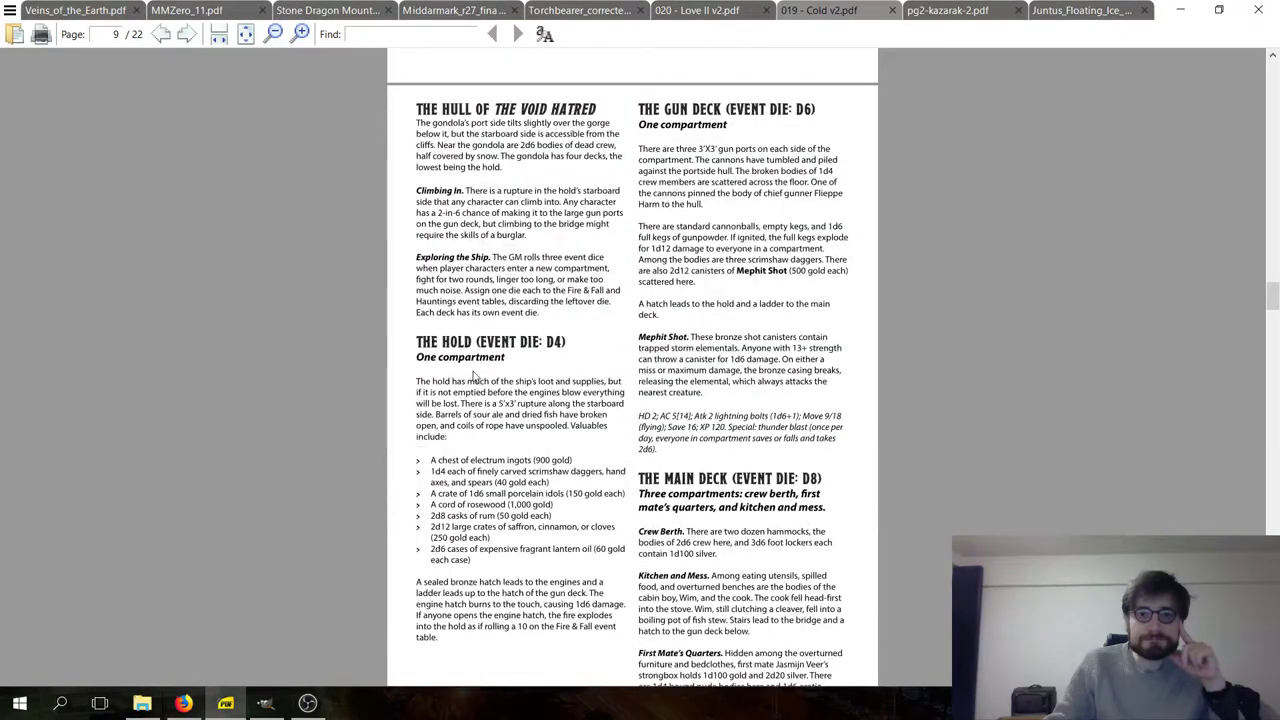
# - Recheck both event tables, and select the Quarterdeck's Bridge paragraph about removing Bael's heart
pyautogui.scroll(-18, 476, 376)
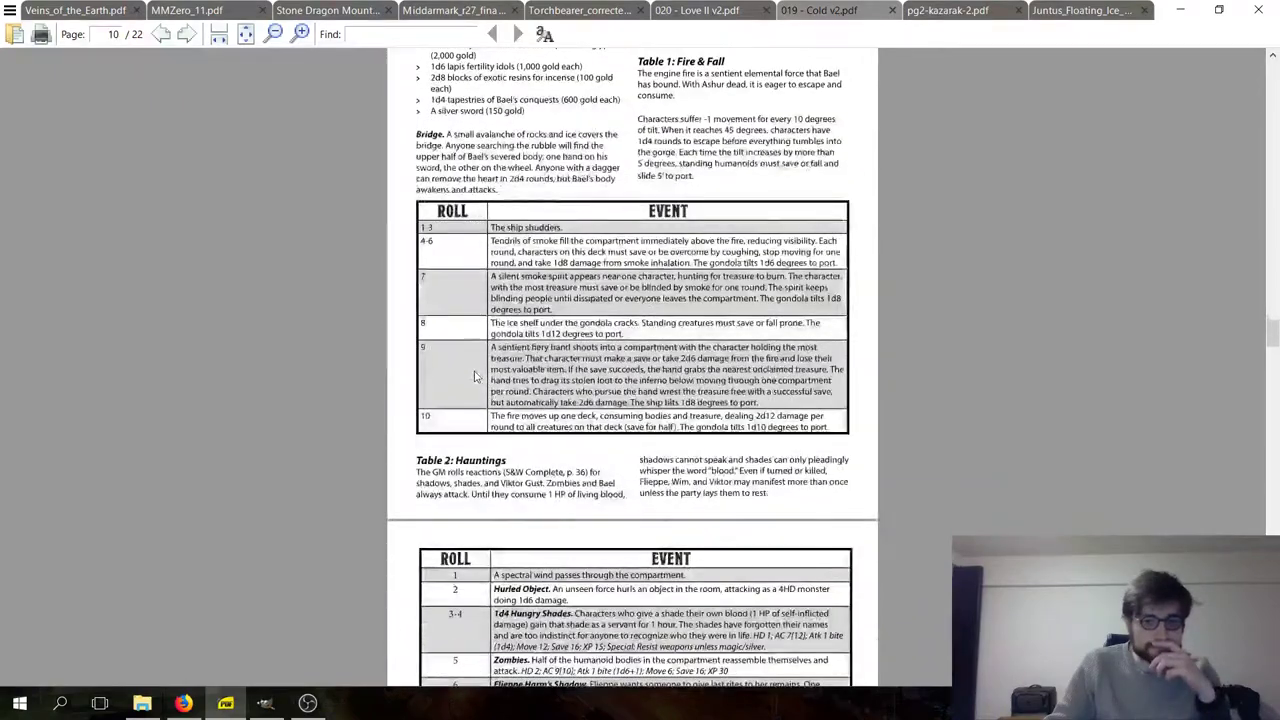
pyautogui.scroll(-7, 476, 376)
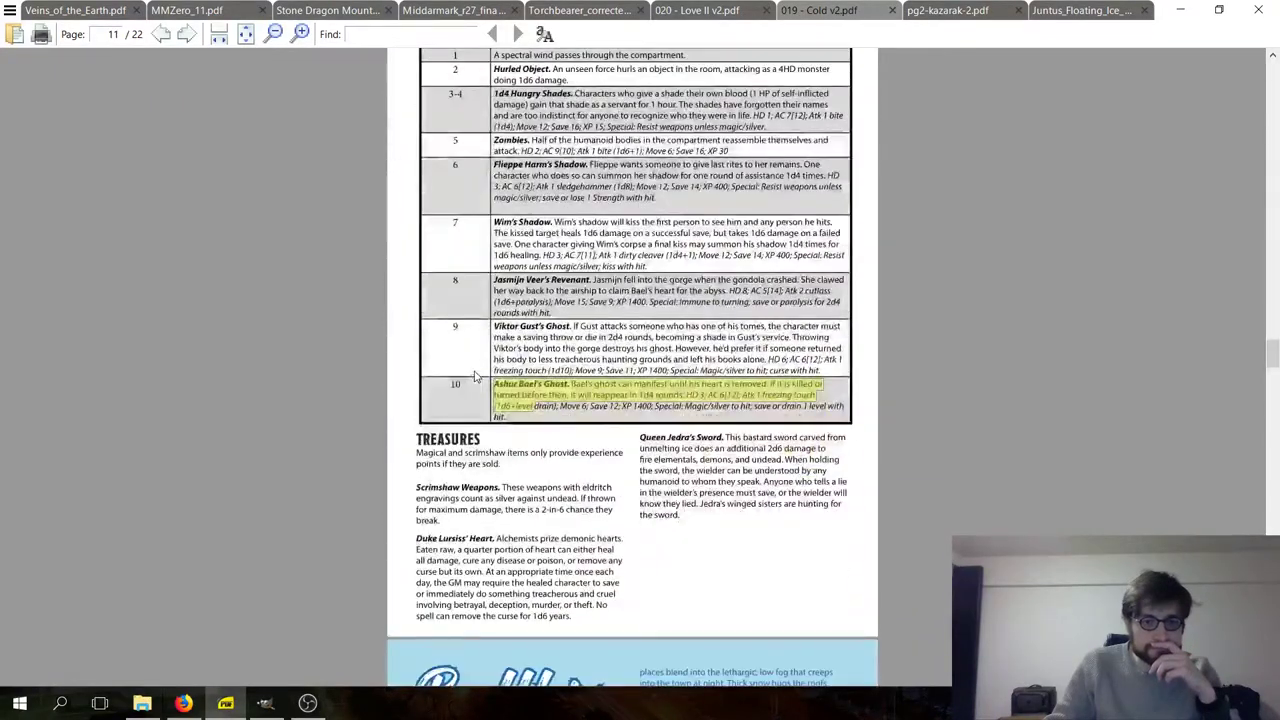
pyautogui.scroll(5, 475, 376)
pyautogui.scroll(6, 476, 376)
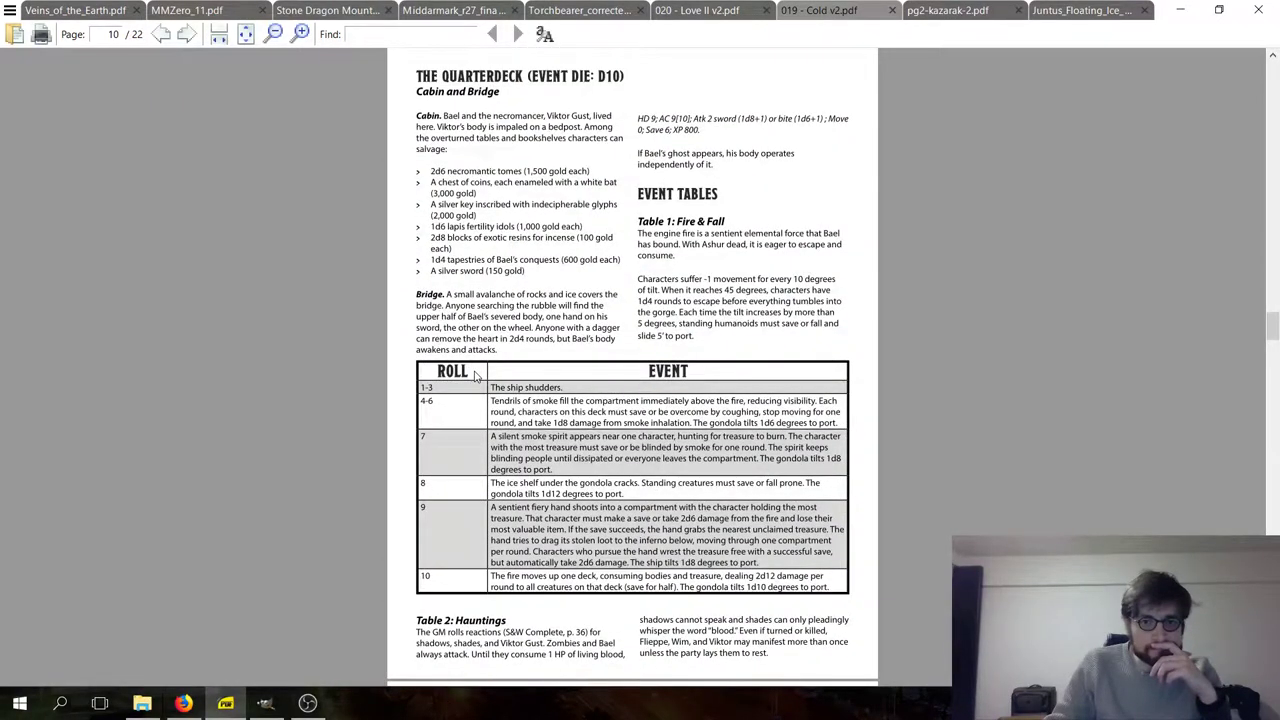
pyautogui.scroll(4, 476, 376)
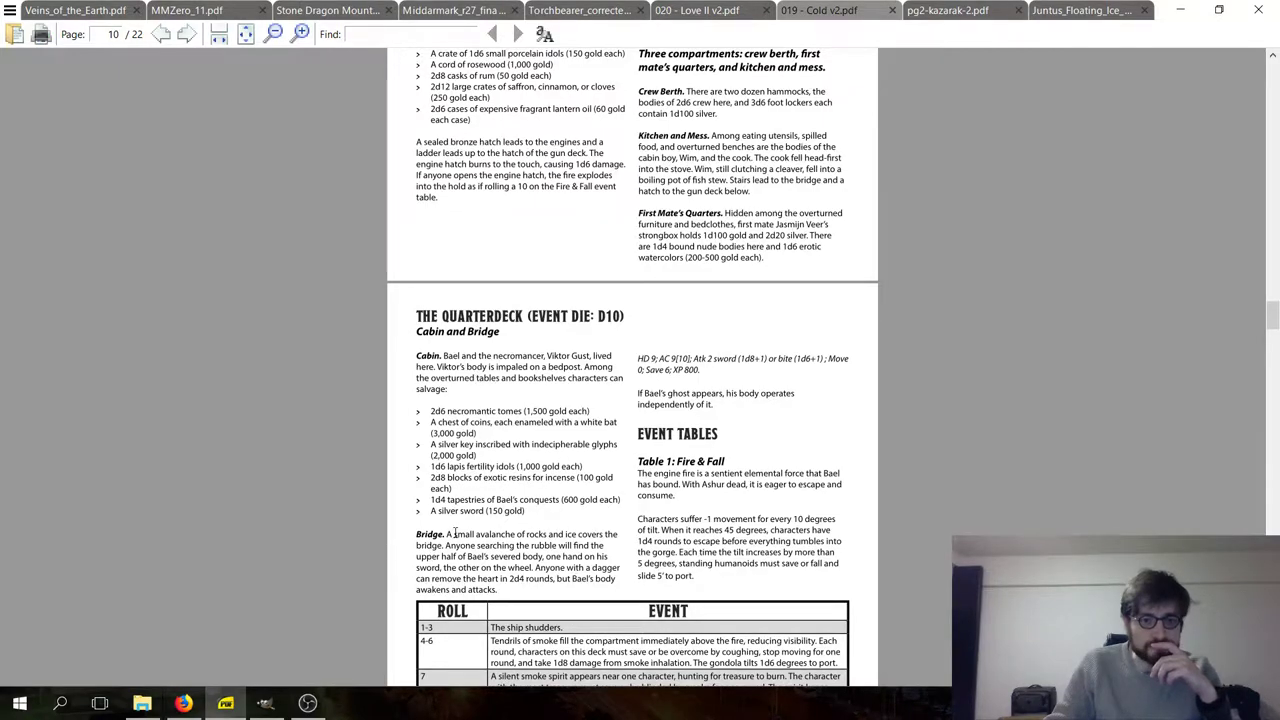
pyautogui.scroll(1, 450, 574)
pyautogui.moveTo(425, 566); pyautogui.dragTo(489, 618)
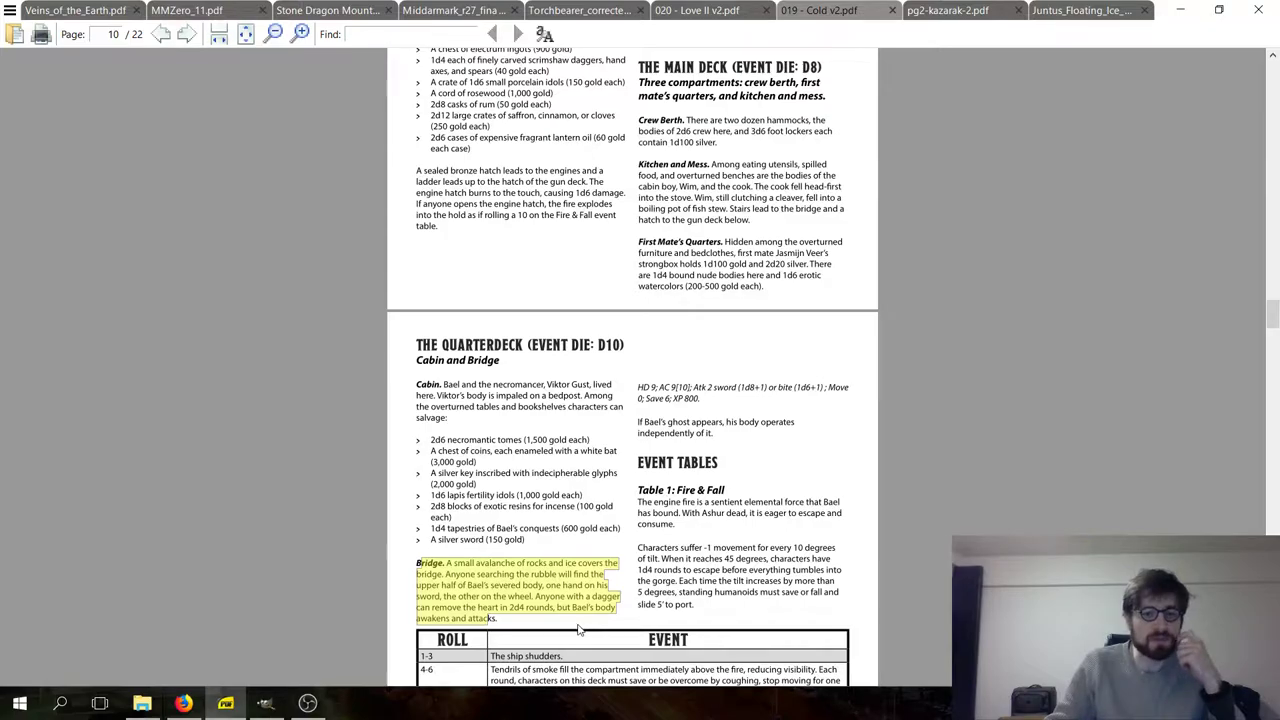
# - Find Ashur Bael's Ghost in the Hauntings table again and select its text about reappearing after being killed or turned
pyautogui.scroll(-10, 573, 630)
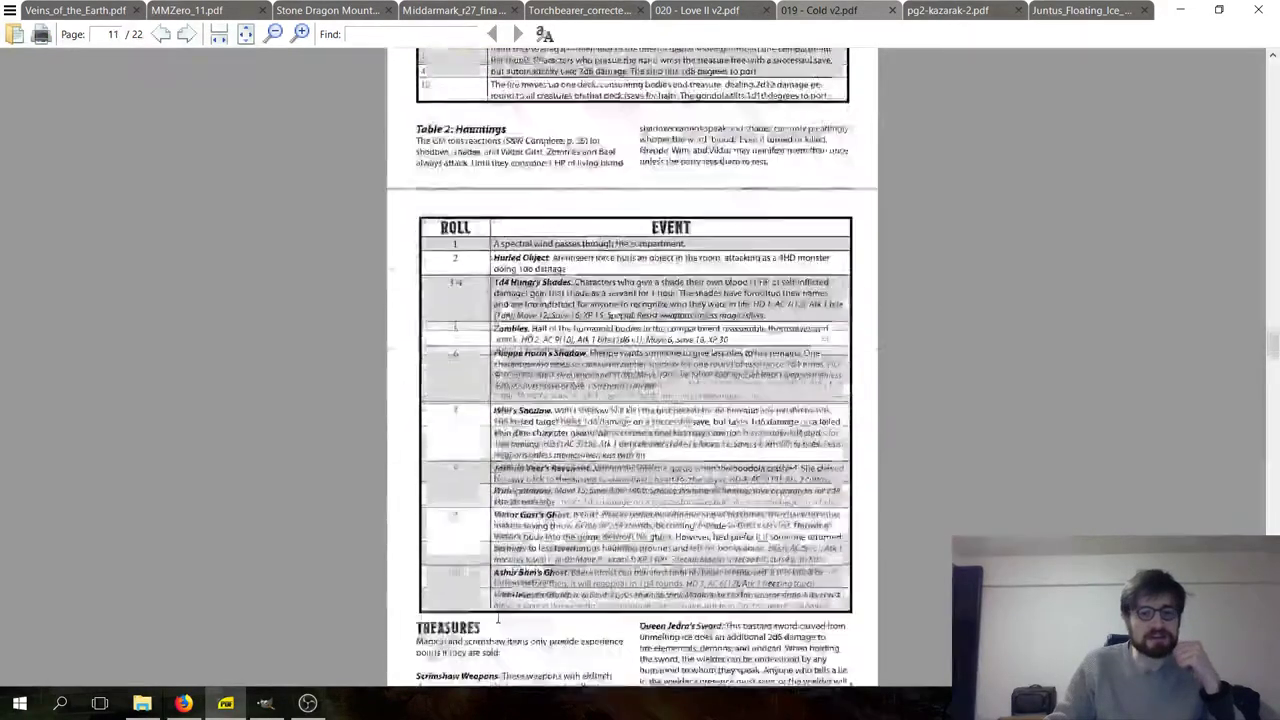
pyautogui.scroll(5, 633, 370)
pyautogui.scroll(-17, 633, 370)
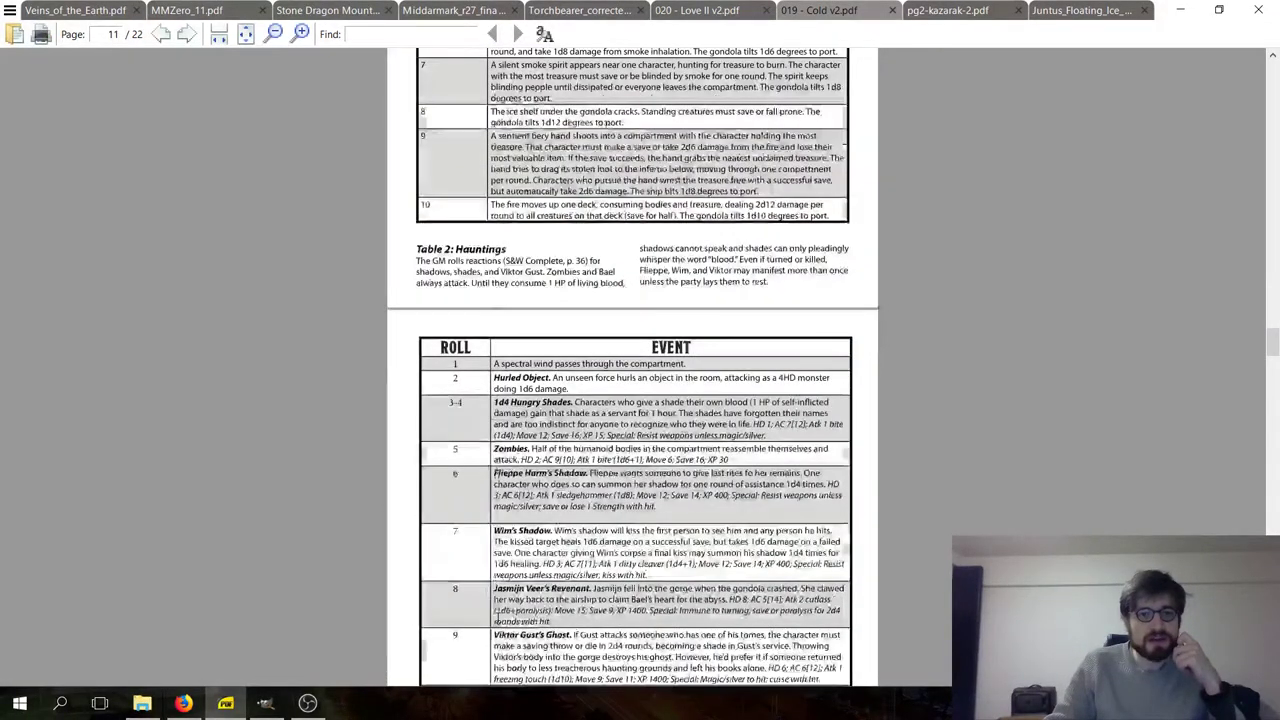
pyautogui.scroll(3, 487, 405)
pyautogui.scroll(-1, 487, 405)
pyautogui.moveTo(497, 406); pyautogui.dragTo(556, 429)
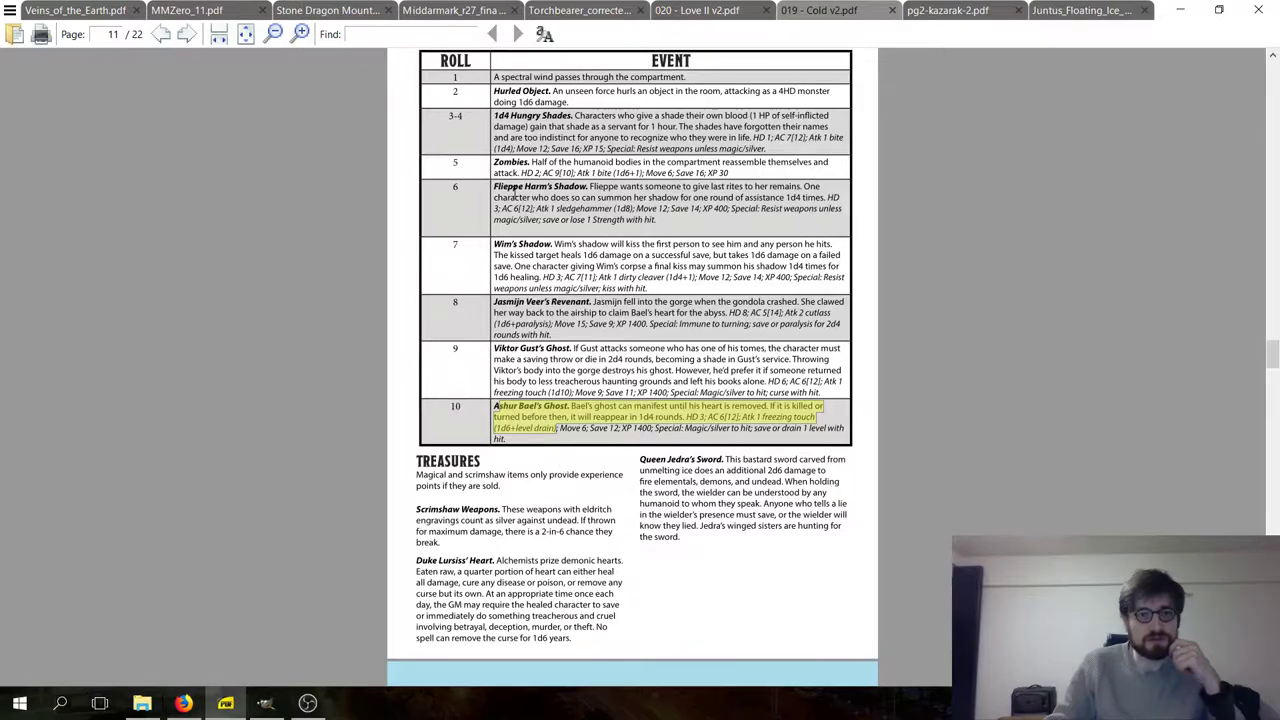
pyautogui.click(505, 421)
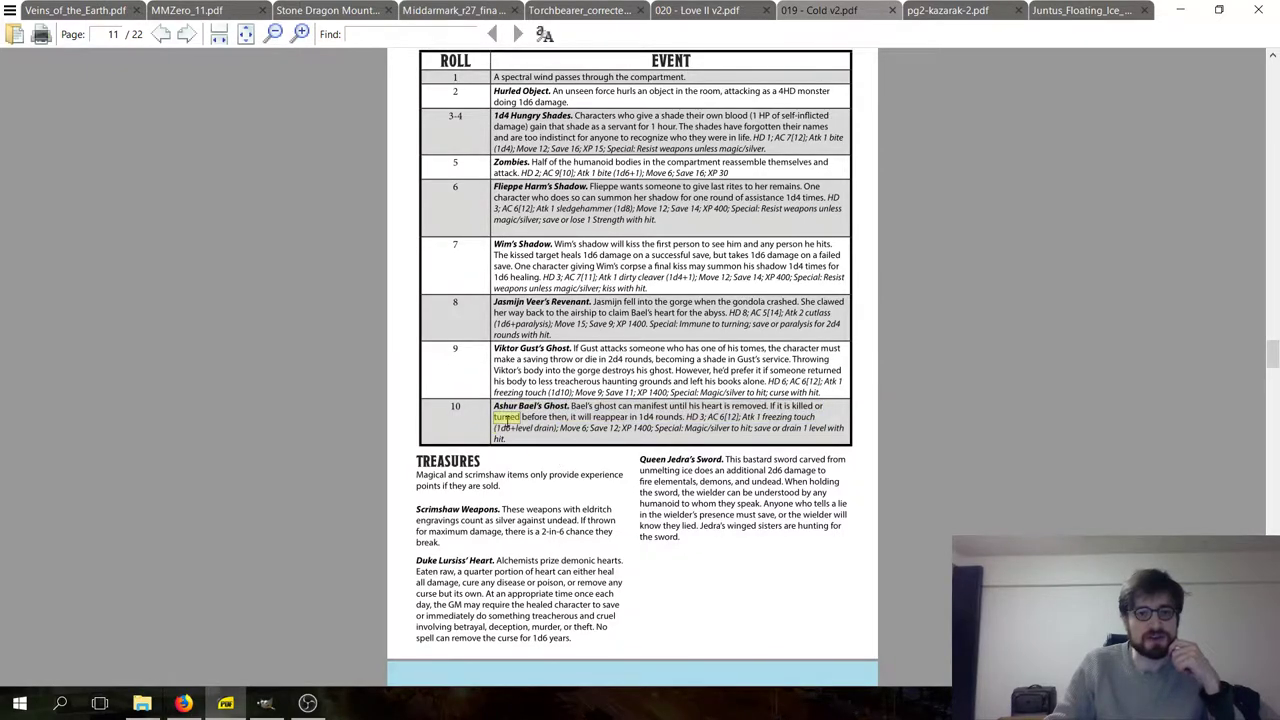
pyautogui.moveTo(578, 416); pyautogui.dragTo(586, 416)
# - View the Treasures section, and return to the Hull and Gun Deck descriptions on page 9
pyautogui.scroll(-1, 548, 428)
pyautogui.scroll(-3, 548, 428)
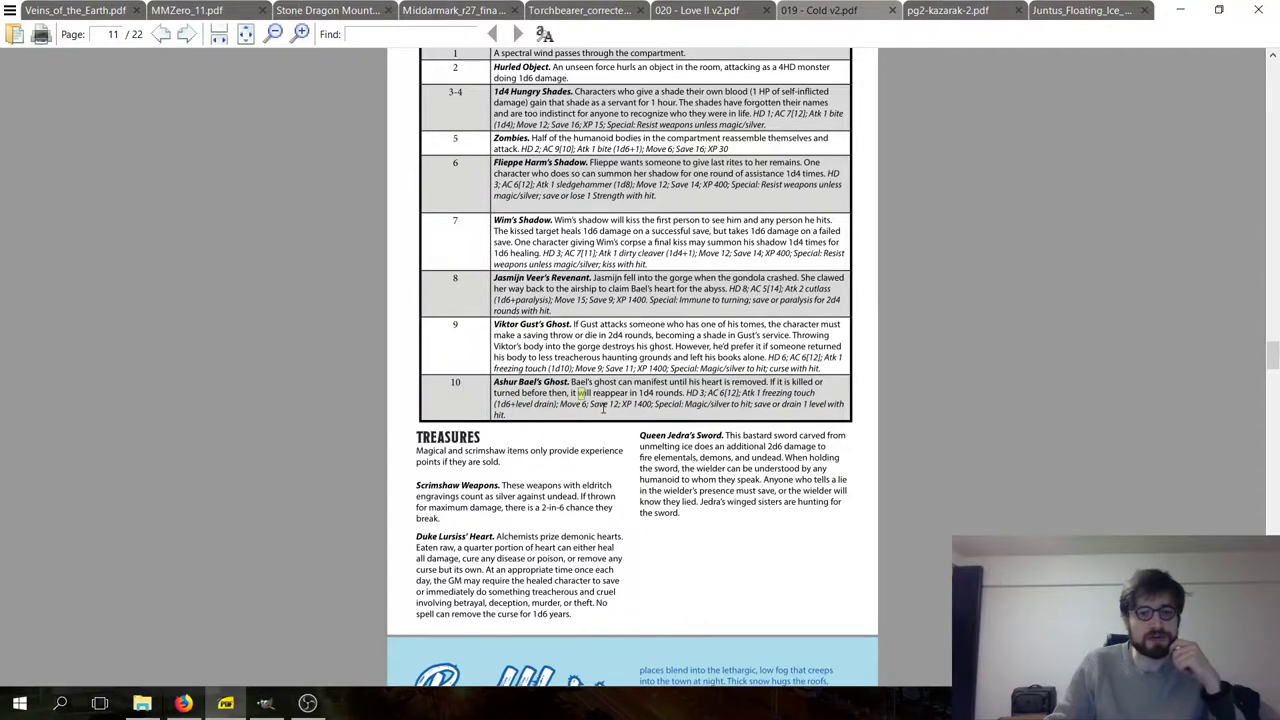
pyautogui.scroll(7, 602, 410)
pyautogui.scroll(10, 602, 410)
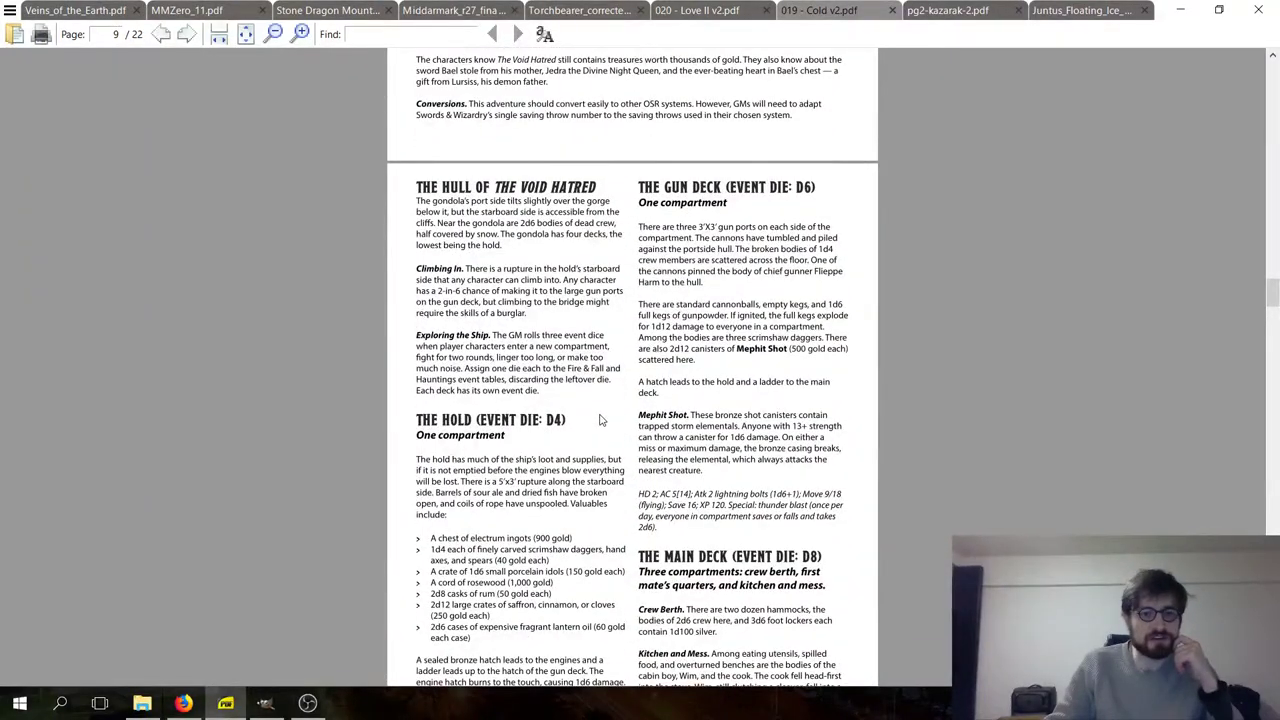
# - Return to the Quarterdeck and Fire & Fall table on page 10, and switch to the Codex Storm OSR pitch in Firefox
pyautogui.scroll(-8, 601, 421)
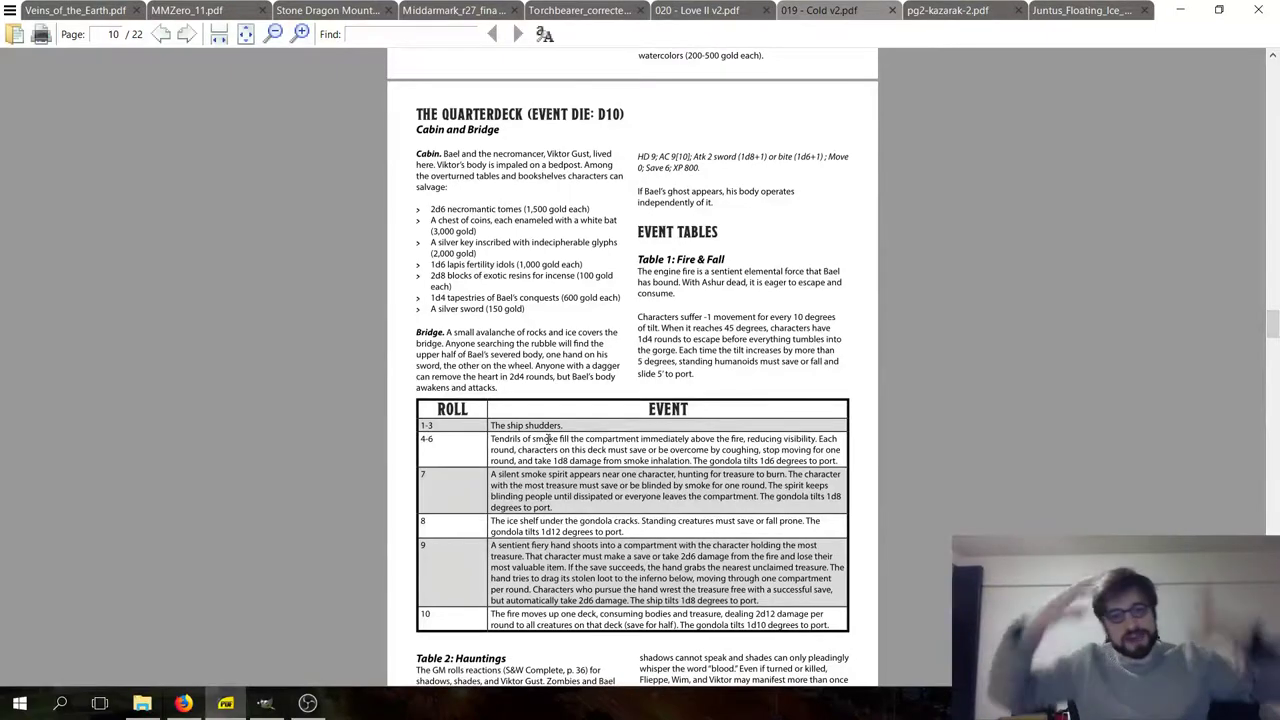
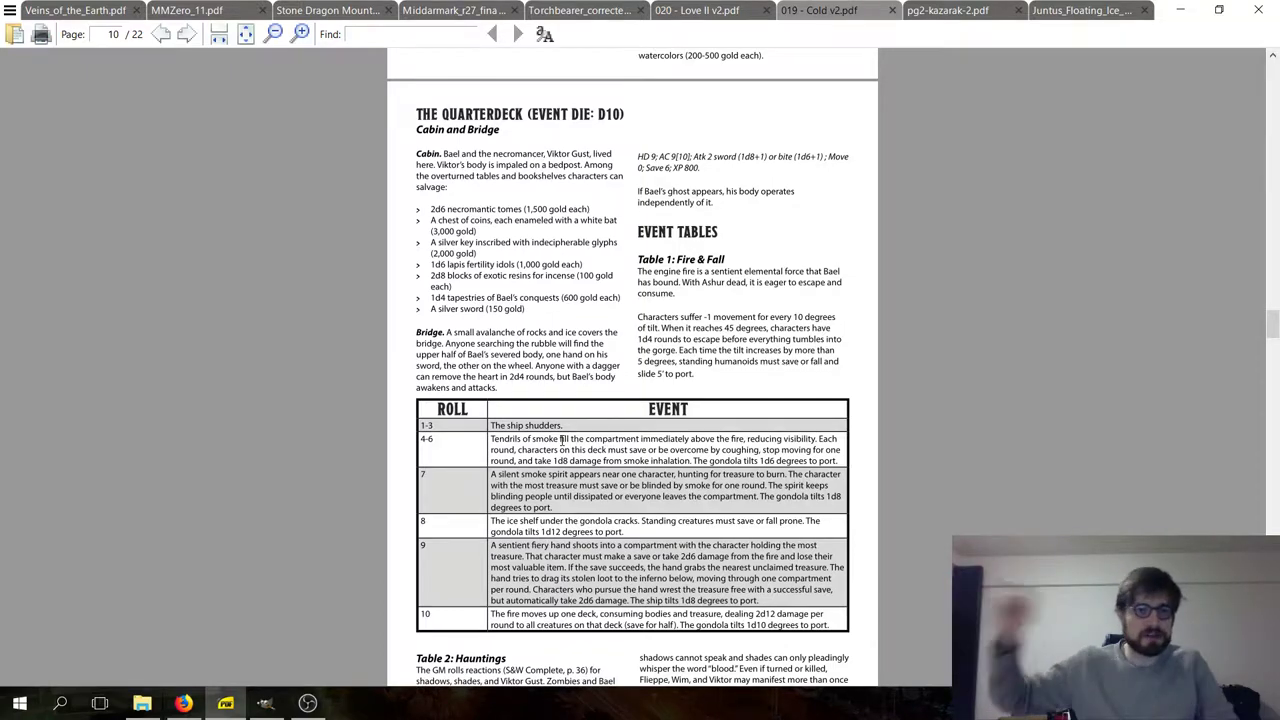
pyautogui.click(226, 705)
pyautogui.scroll(-10, 401, 425)
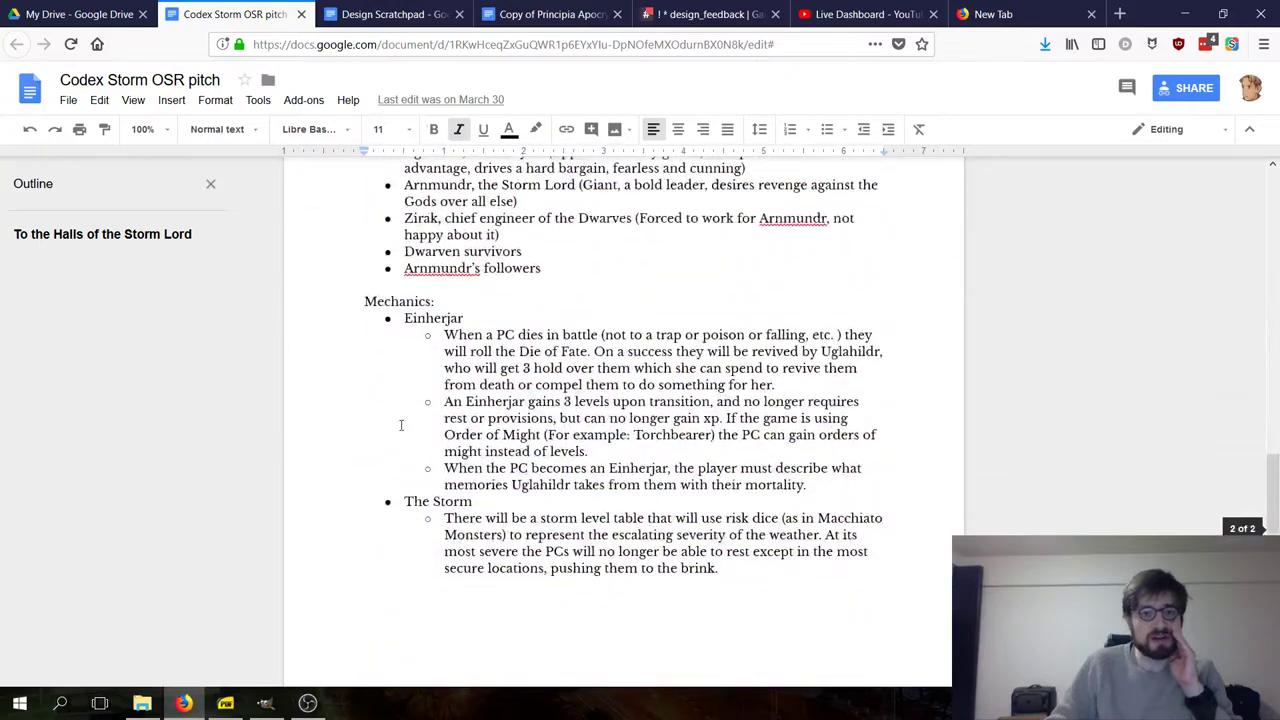
# - Examine the pitch's Module Structure list, and reread the premise paragraphs about the Storm Lord and Uglahildr down to the NPCs
pyautogui.scroll(5, 401, 425)
pyautogui.moveTo(404, 329); pyautogui.dragTo(523, 377)
pyautogui.moveTo(404, 396); pyautogui.dragTo(703, 385)
pyautogui.click(640, 440)
pyautogui.scroll(4, 640, 440)
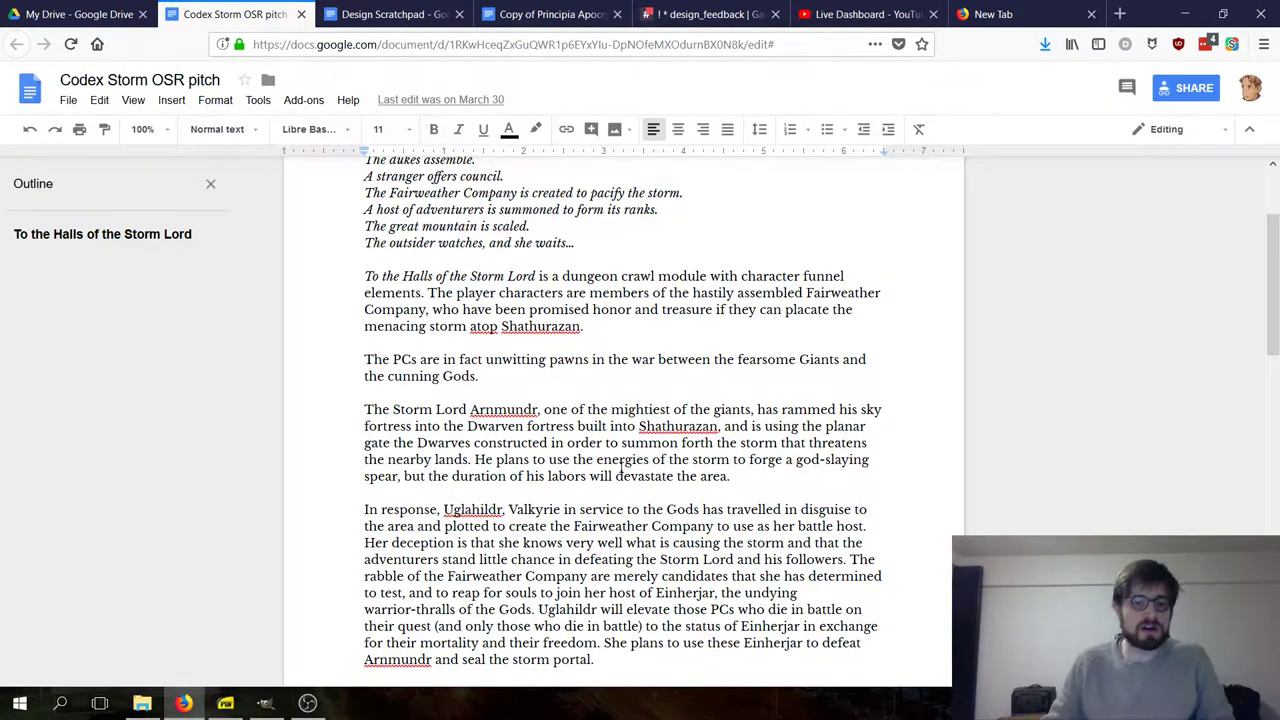
pyautogui.scroll(-1, 605, 300)
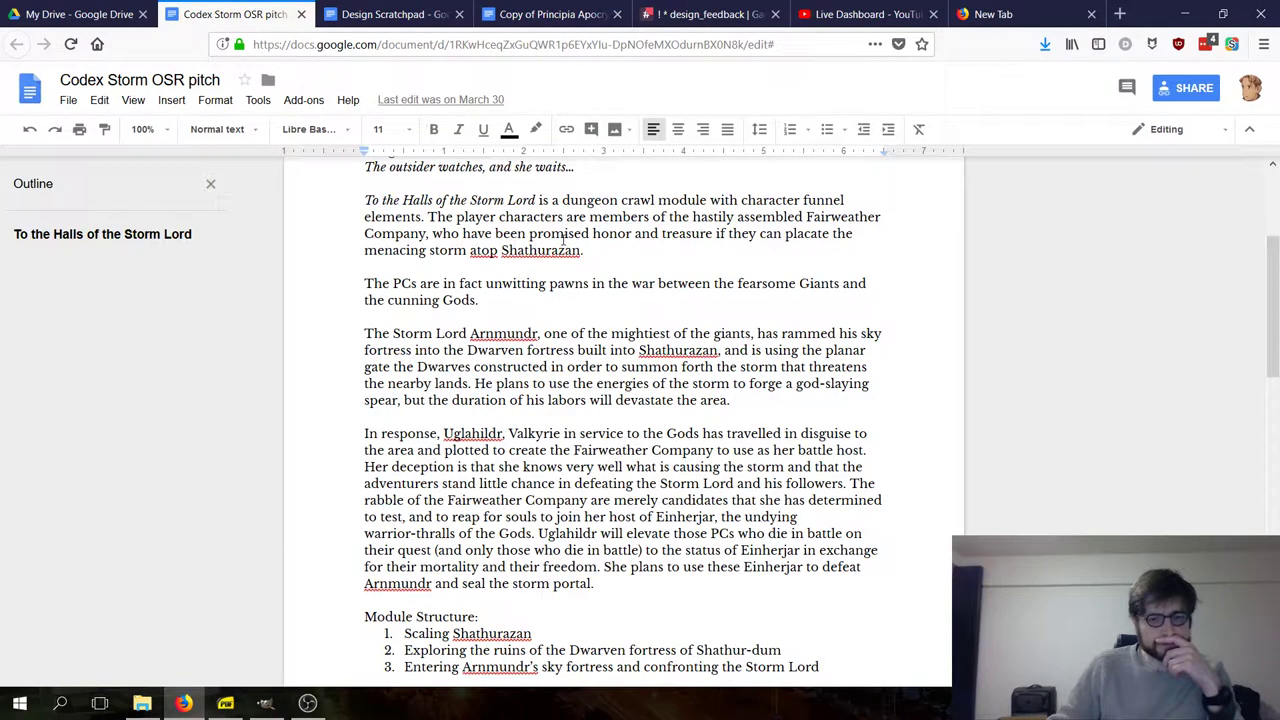
pyautogui.scroll(-1, 563, 235)
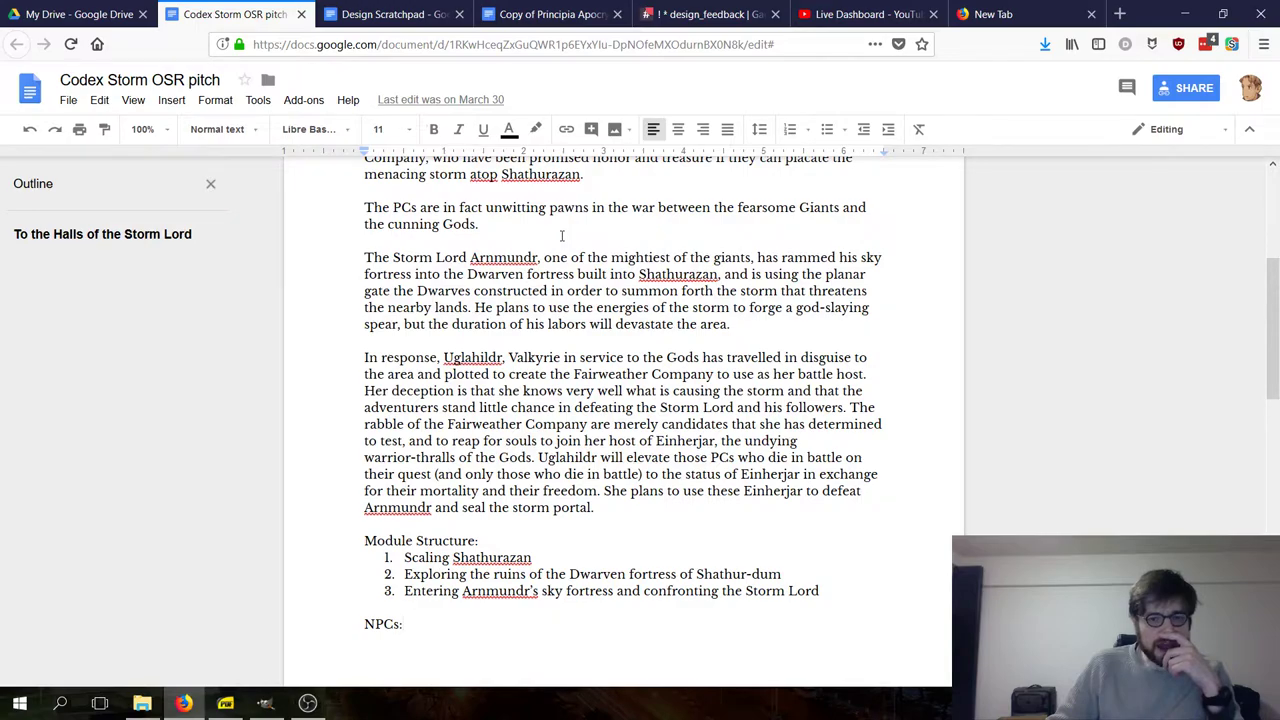
pyautogui.scroll(-3, 562, 235)
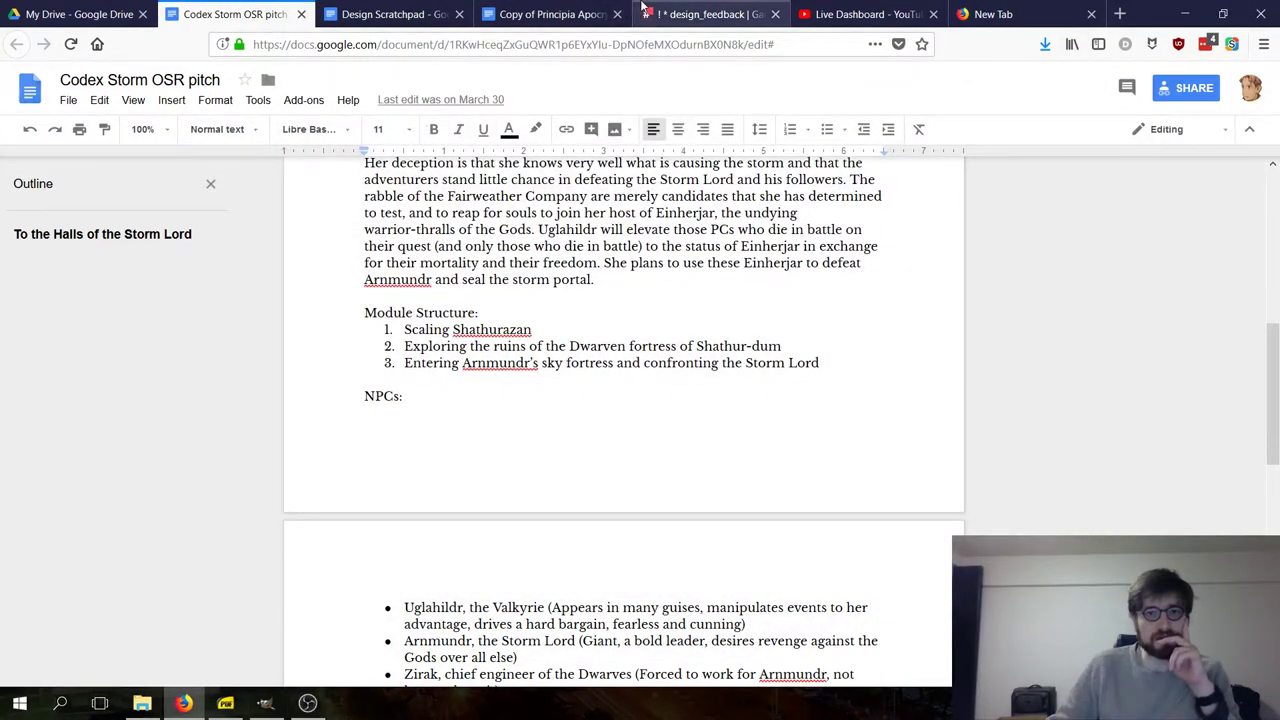
# - Switch to the Gauntlet RPG Slack workspace and read the new direct message
pyautogui.click(705, 14)
pyautogui.scroll(-5, 95, 430)
pyautogui.click(97, 420)
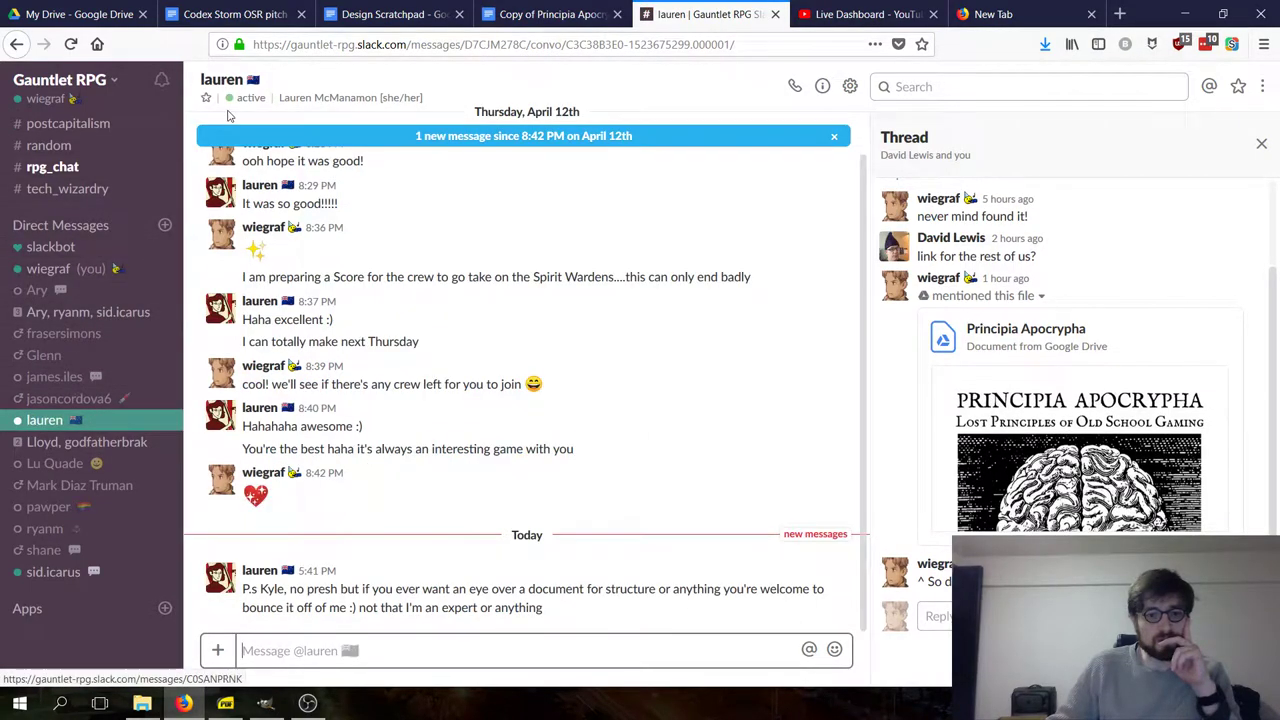
# - Look over the Design Scratchpad's design goals and the cover of the Copy of Principia Apocrypha
pyautogui.click(305, 8)
pyautogui.click(390, 12)
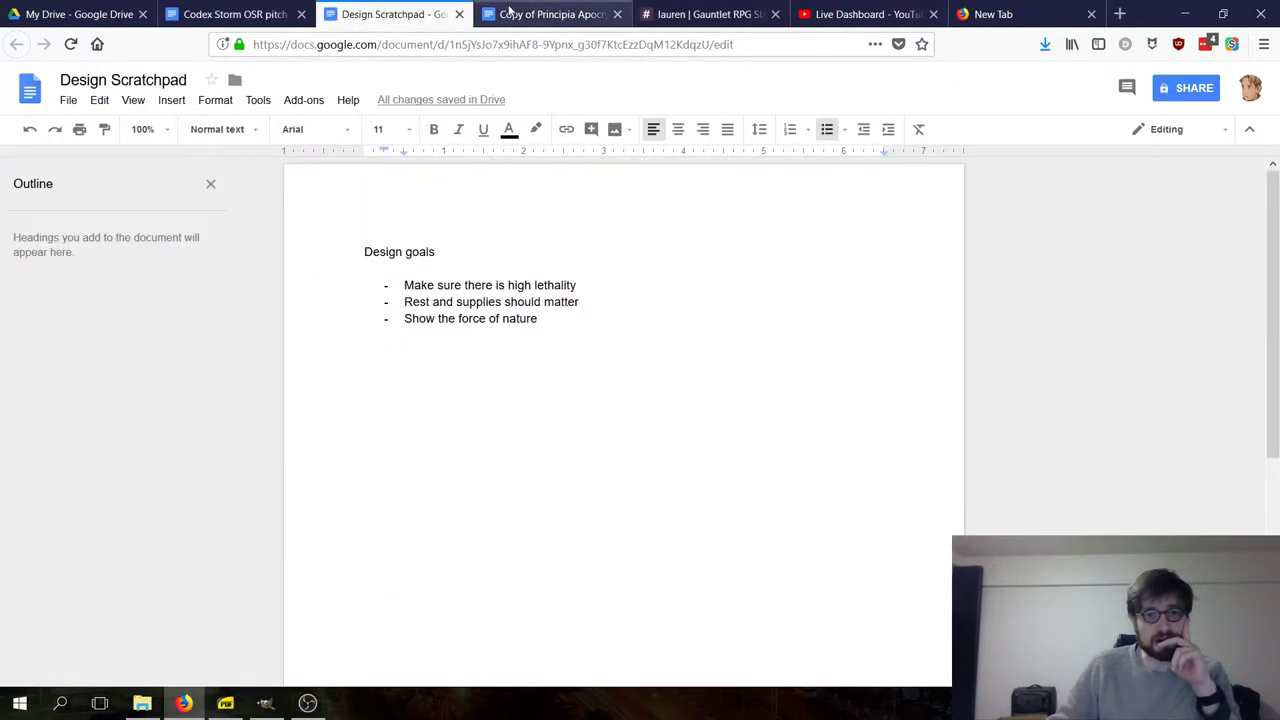
pyautogui.click(510, 12)
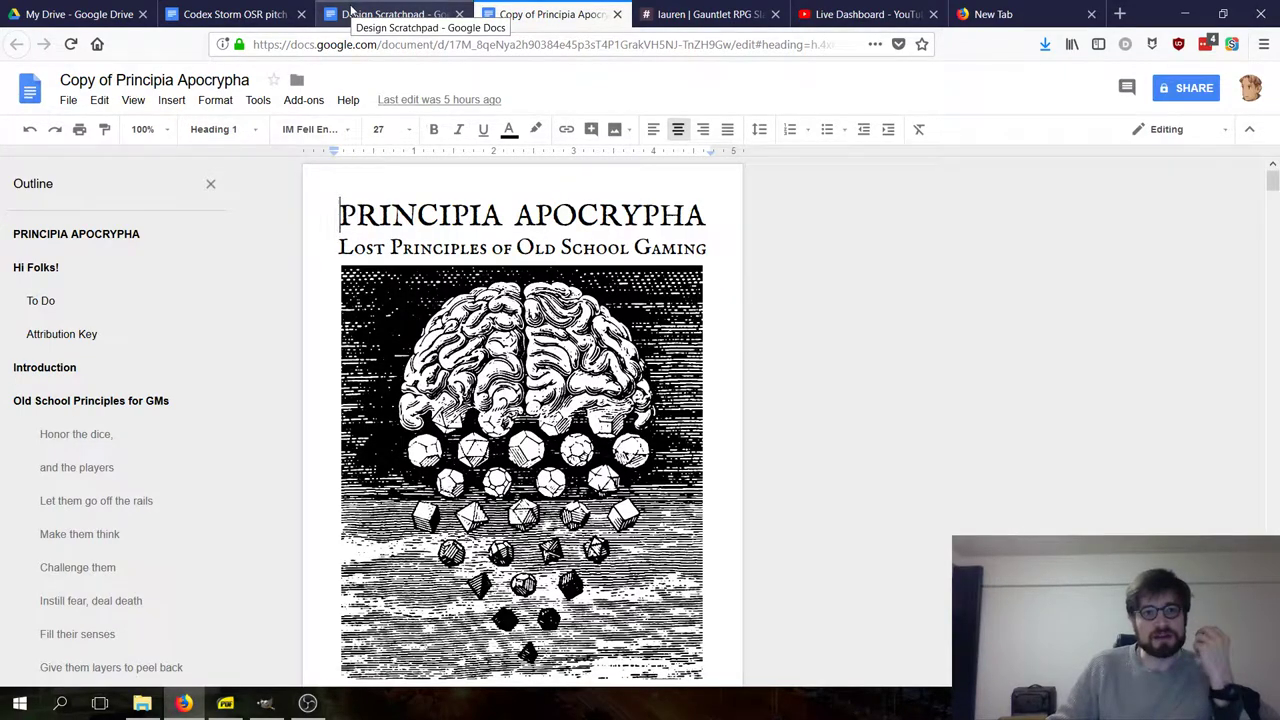
pyautogui.click(352, 12)
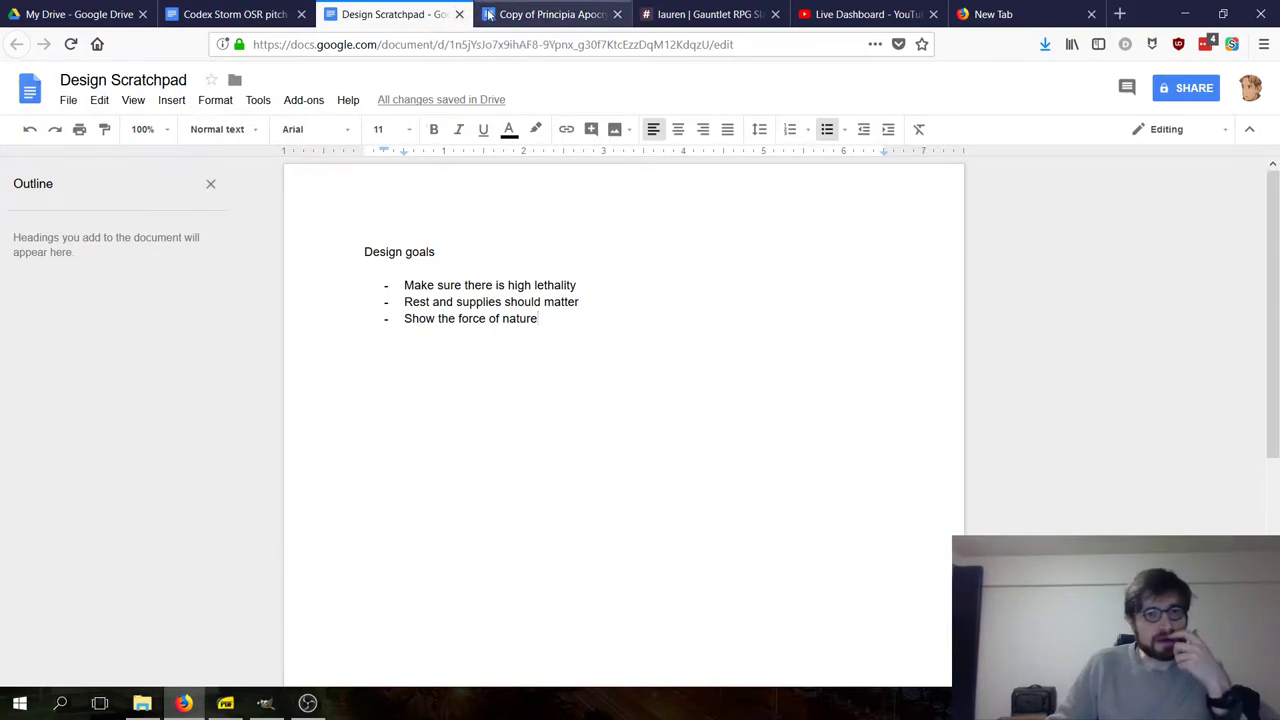
# - Review the Codex Storm OSR pitch from its opening verses to the Storm mechanics, and return to the Storm Lord premise
pyautogui.click(235, 14)
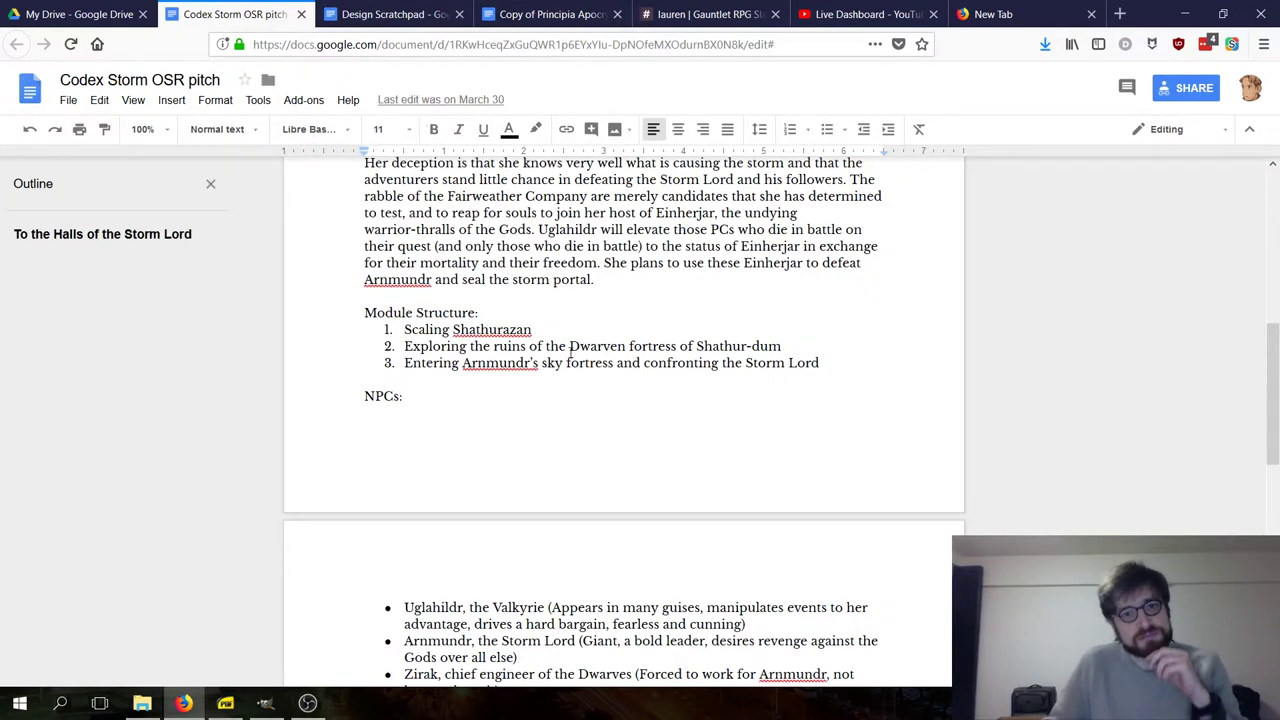
pyautogui.scroll(5, 557, 342)
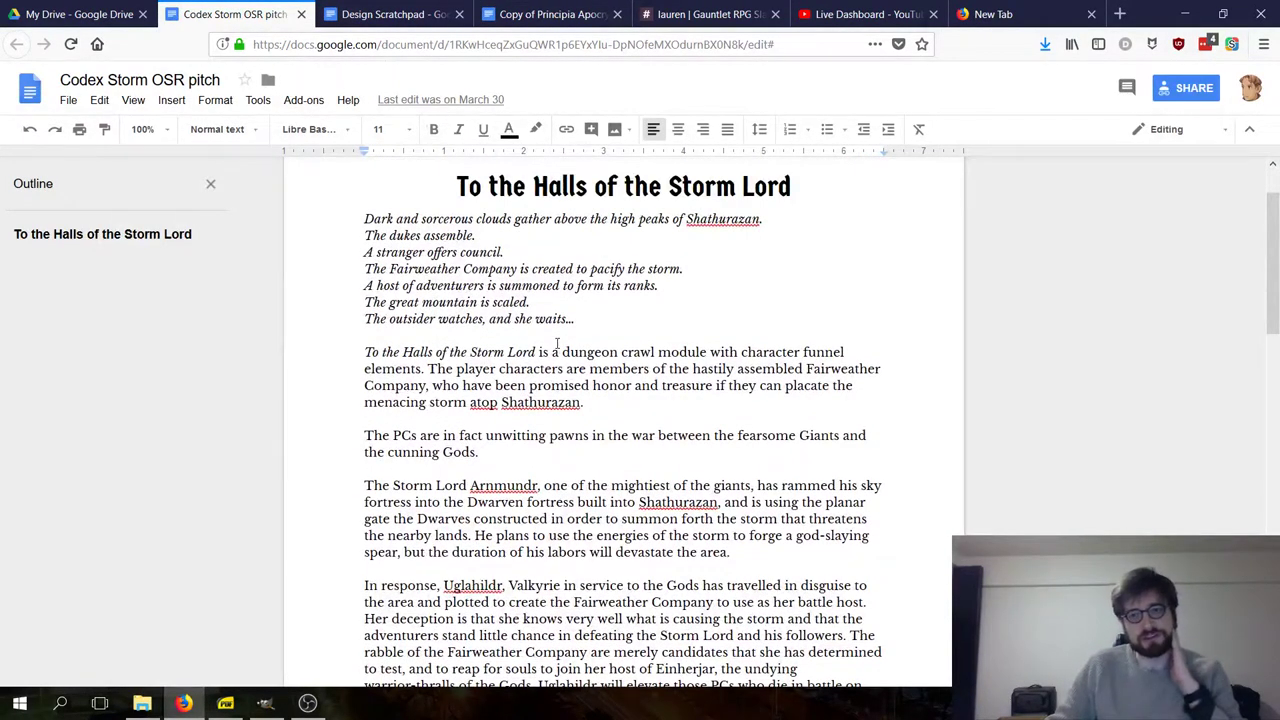
pyautogui.scroll(-6, 557, 342)
pyautogui.scroll(-3, 557, 346)
pyautogui.scroll(-4, 557, 343)
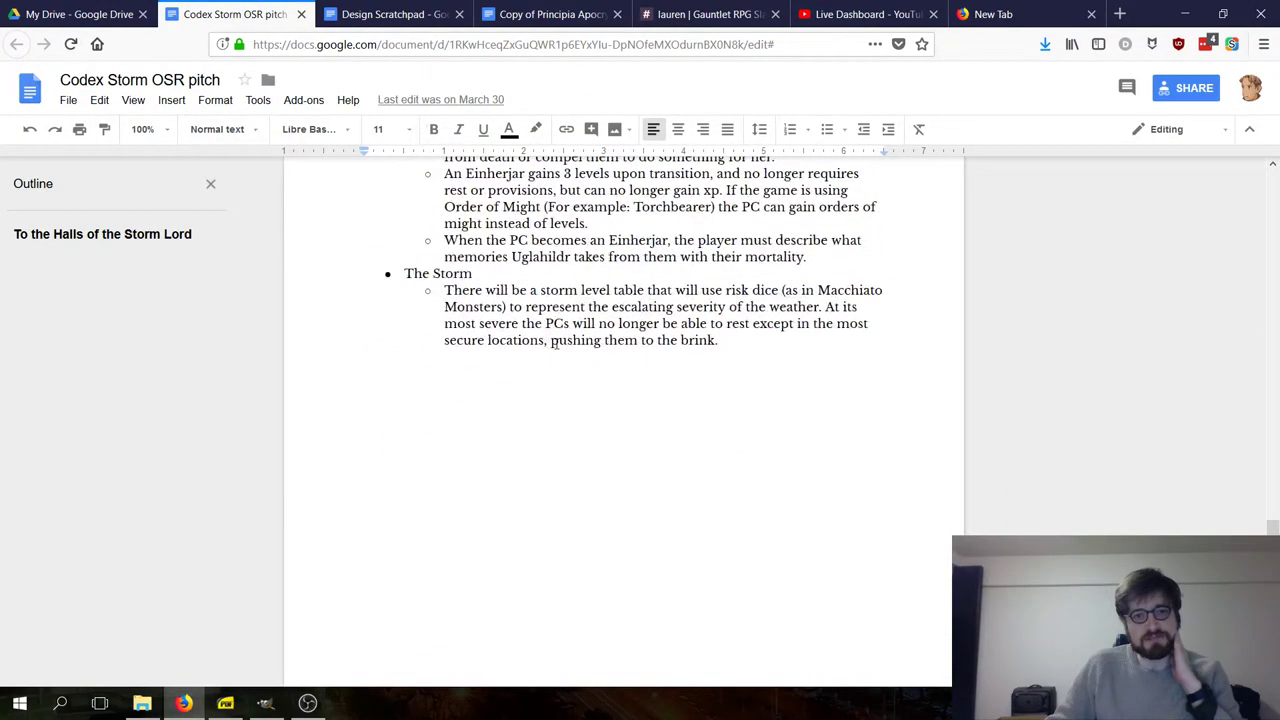
pyautogui.scroll(3, 557, 341)
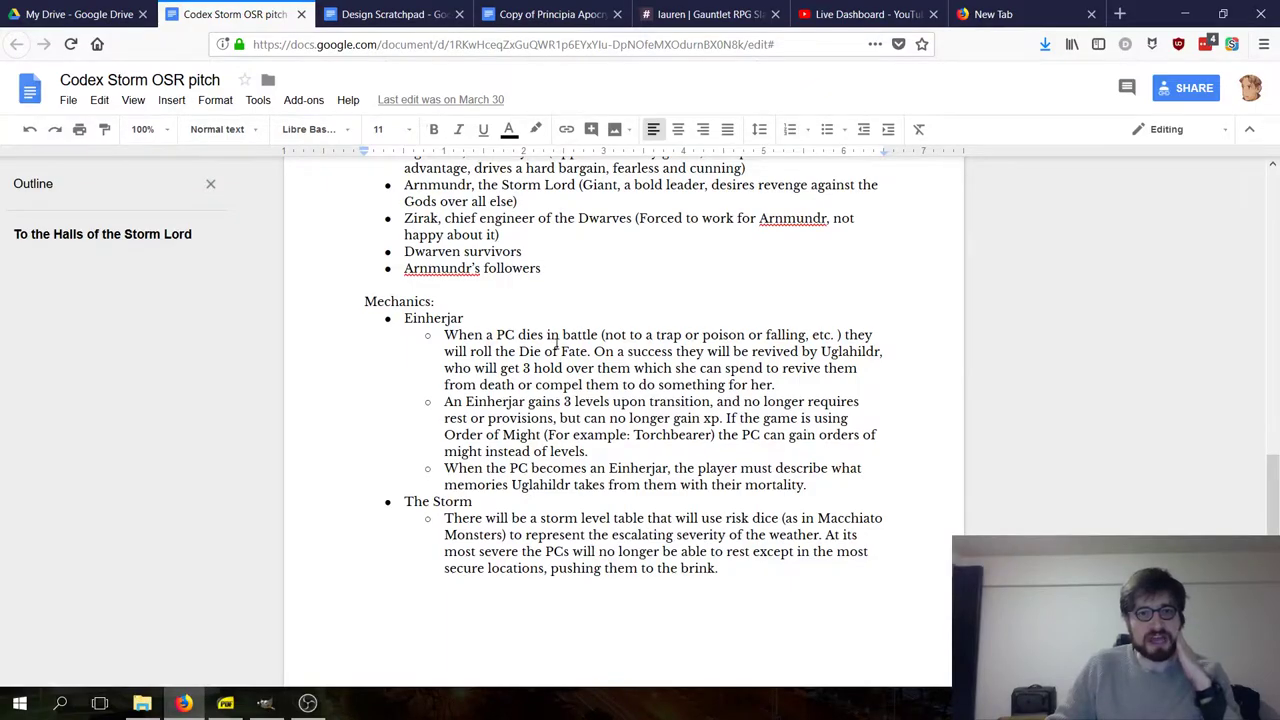
pyautogui.scroll(6, 557, 342)
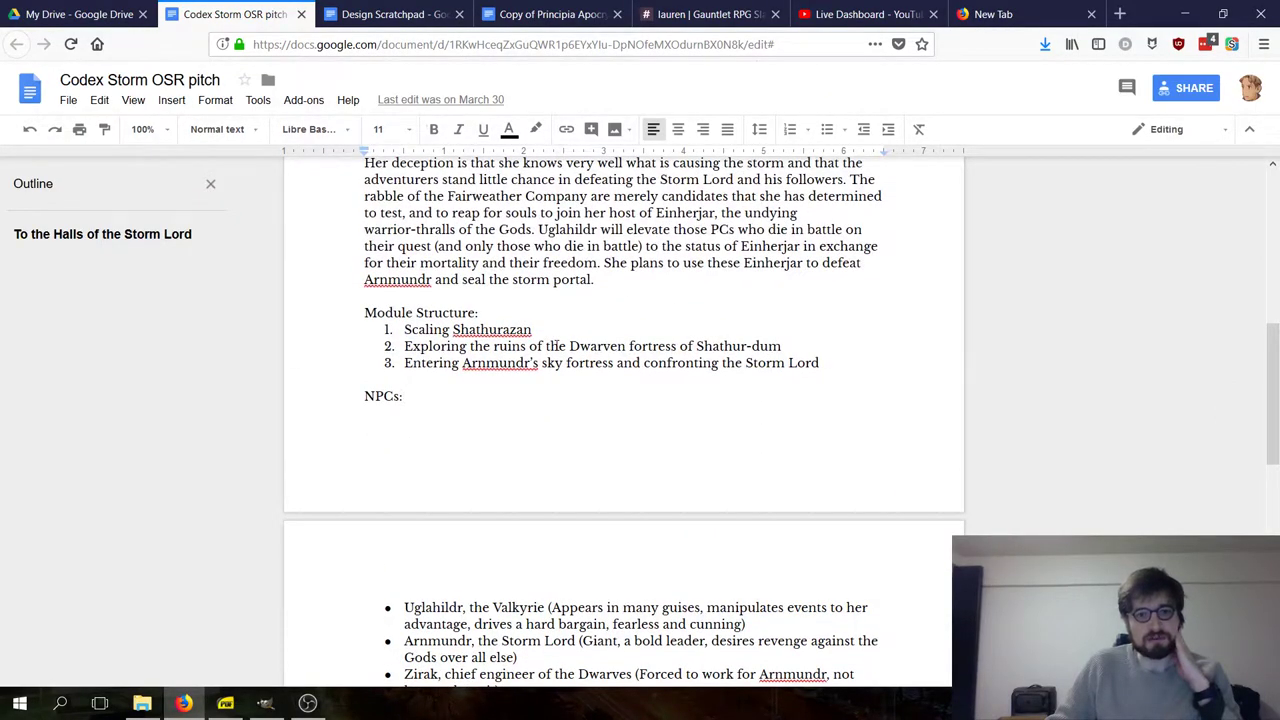
pyautogui.scroll(4, 557, 346)
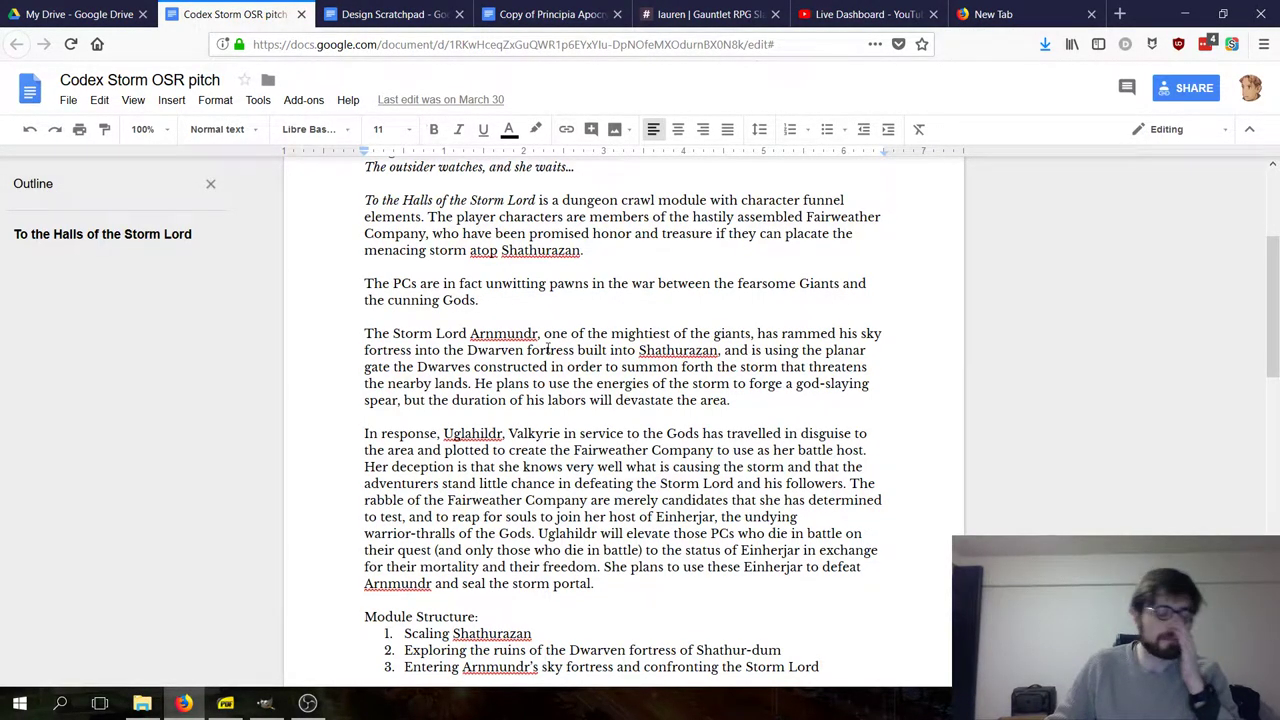
# - Add a fourth design goal to the Design Scratchpad list reading "Respect the dice, but remember the conflict"
pyautogui.click(390, 14)
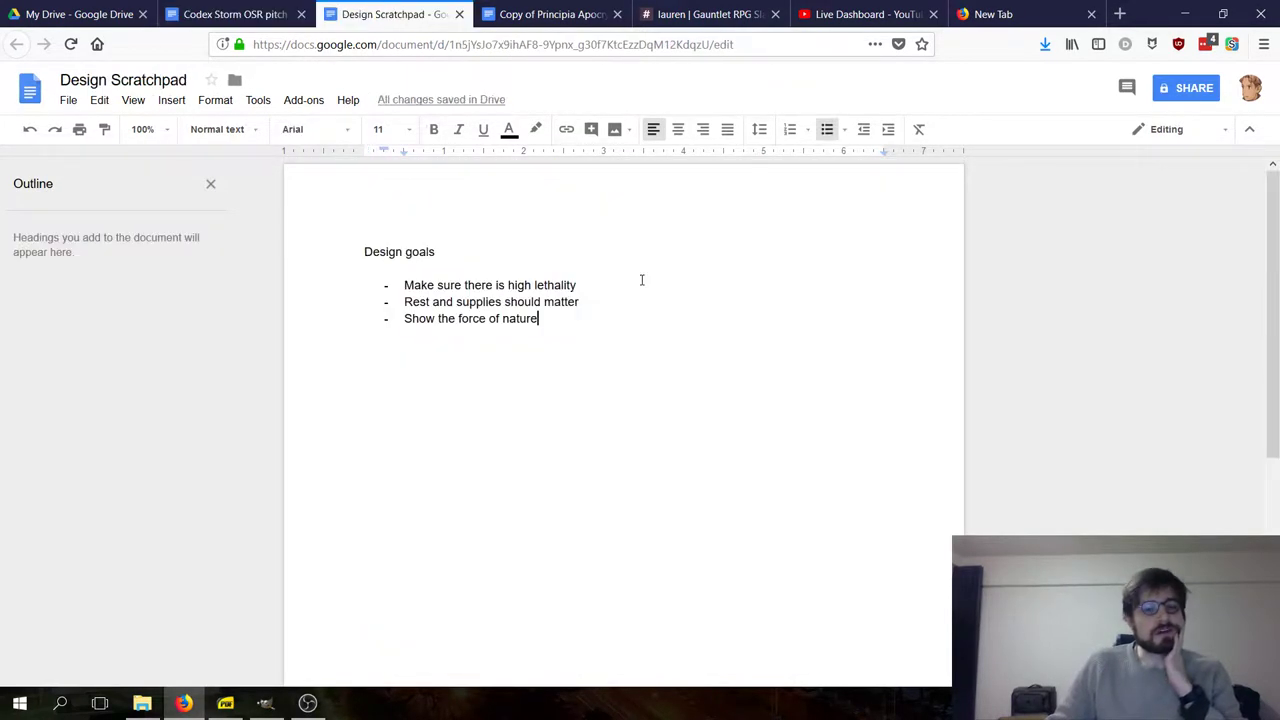
pyautogui.click(550, 14)
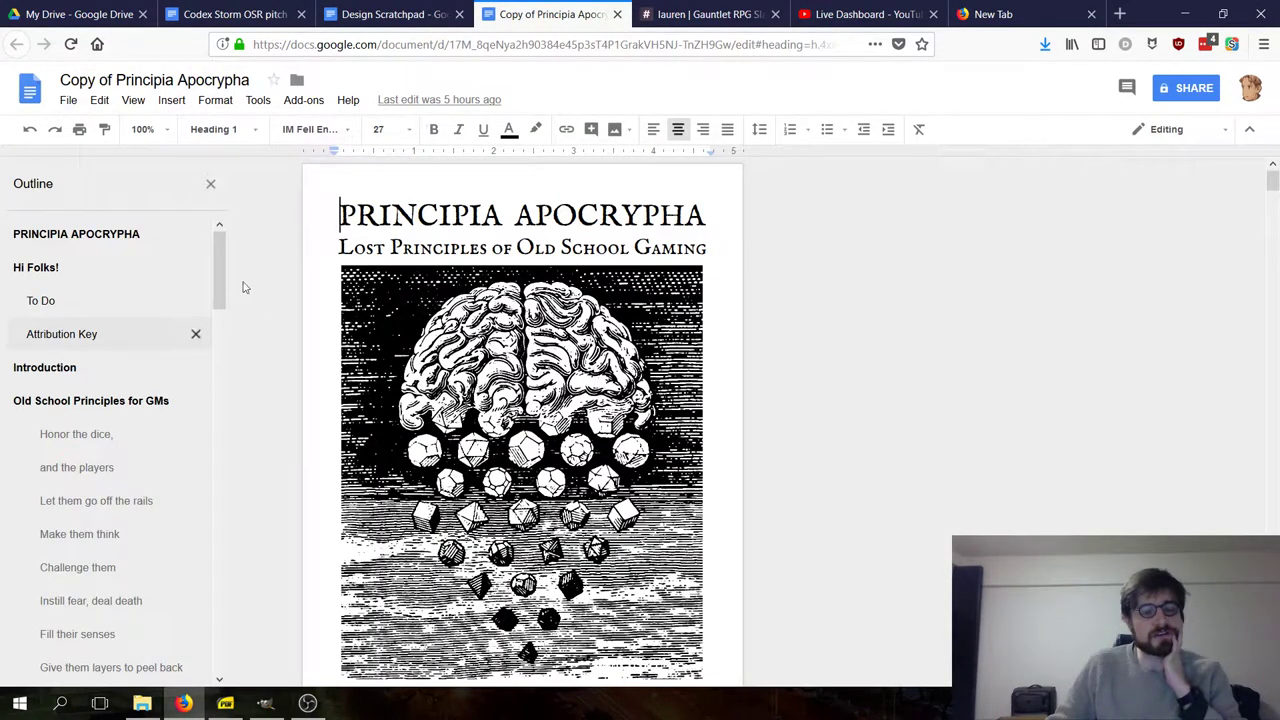
pyautogui.click(390, 14)
pyautogui.press('Return')
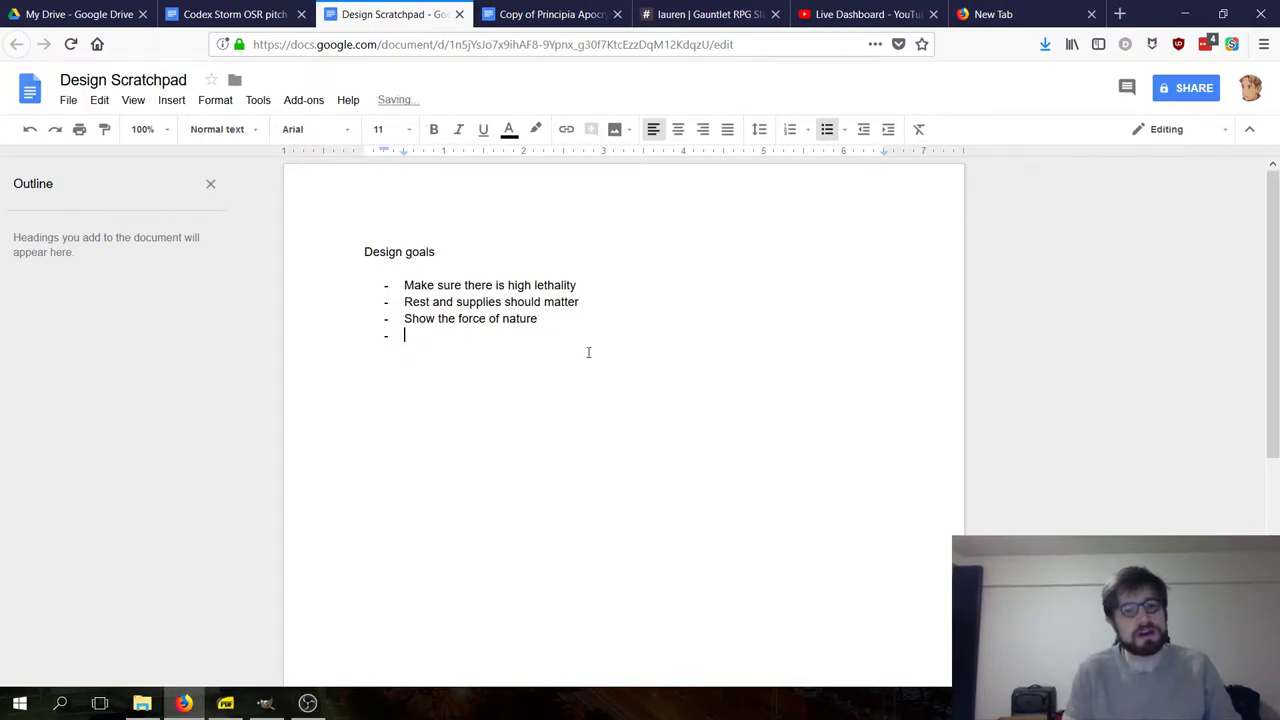
pyautogui.write('Respctet')
pyautogui.press('BackSpace')
pyautogui.press('BackSpace')
pyautogui.press('BackSpace')
pyautogui.press('BackSpace')
pyautogui.press('BackSpace')
pyautogui.write('ect the dice')
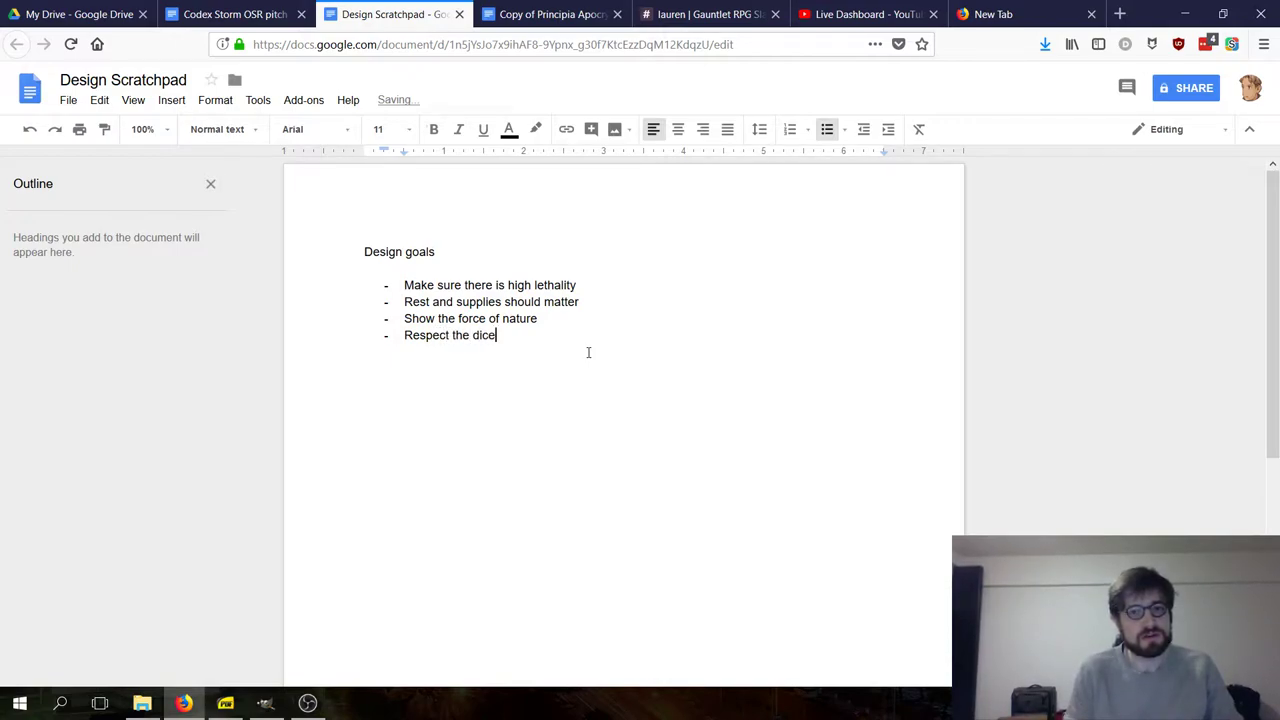
pyautogui.write(', but remb')
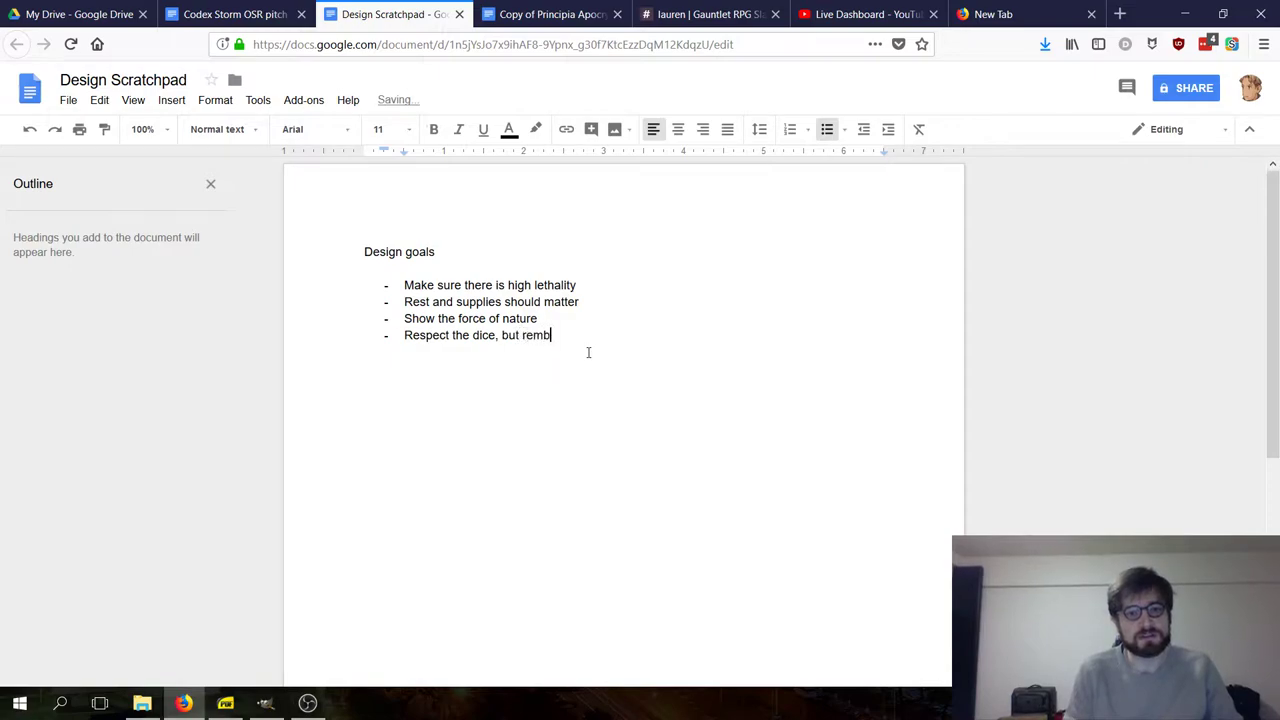
pyautogui.press('BackSpace')
pyautogui.write('ember')
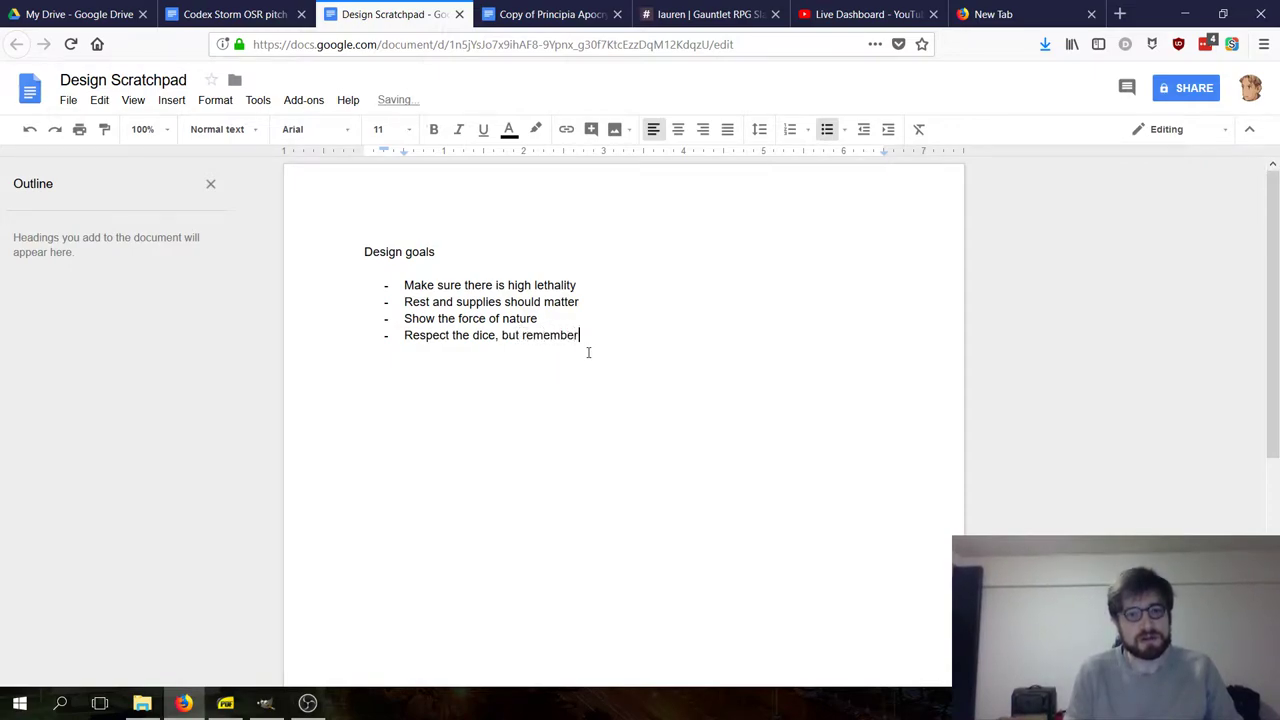
pyautogui.write(' the conflict')
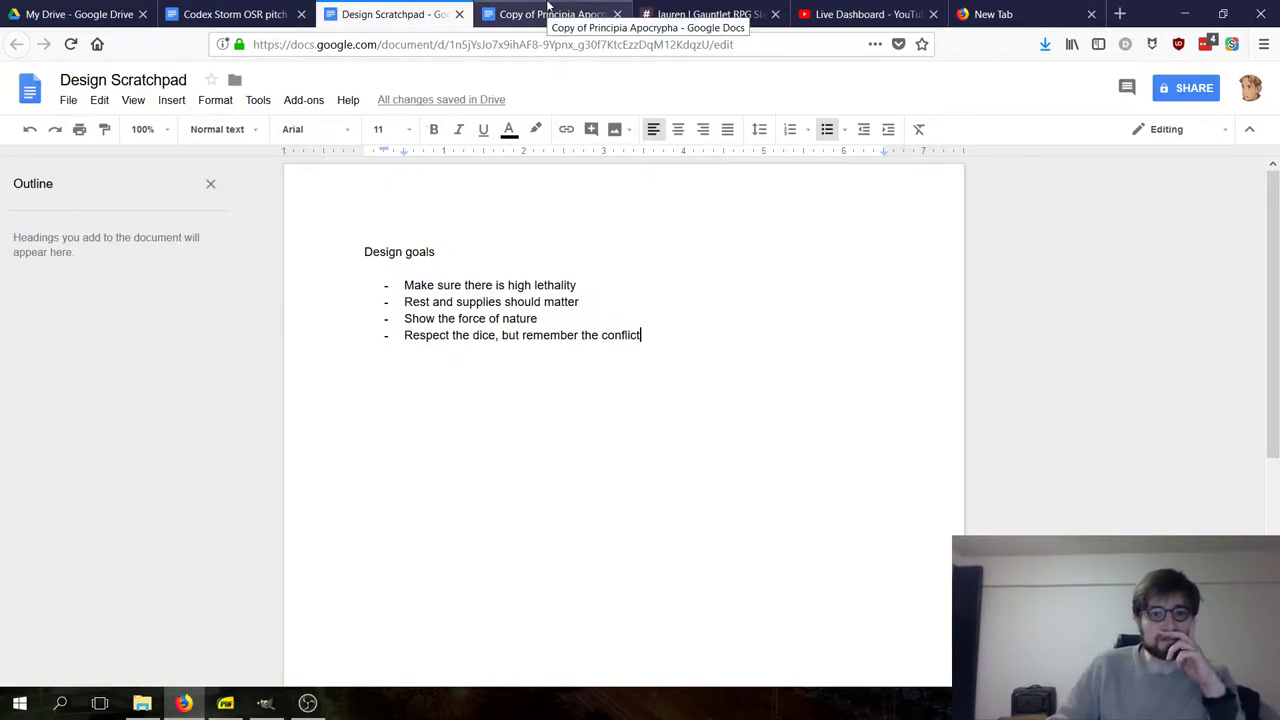
# - Insert the word "core" before "conflict" in the newest design goal
pyautogui.click(606, 334)
pyautogui.write('o')
pyautogui.press('BackSpace')
pyautogui.write('ore c')
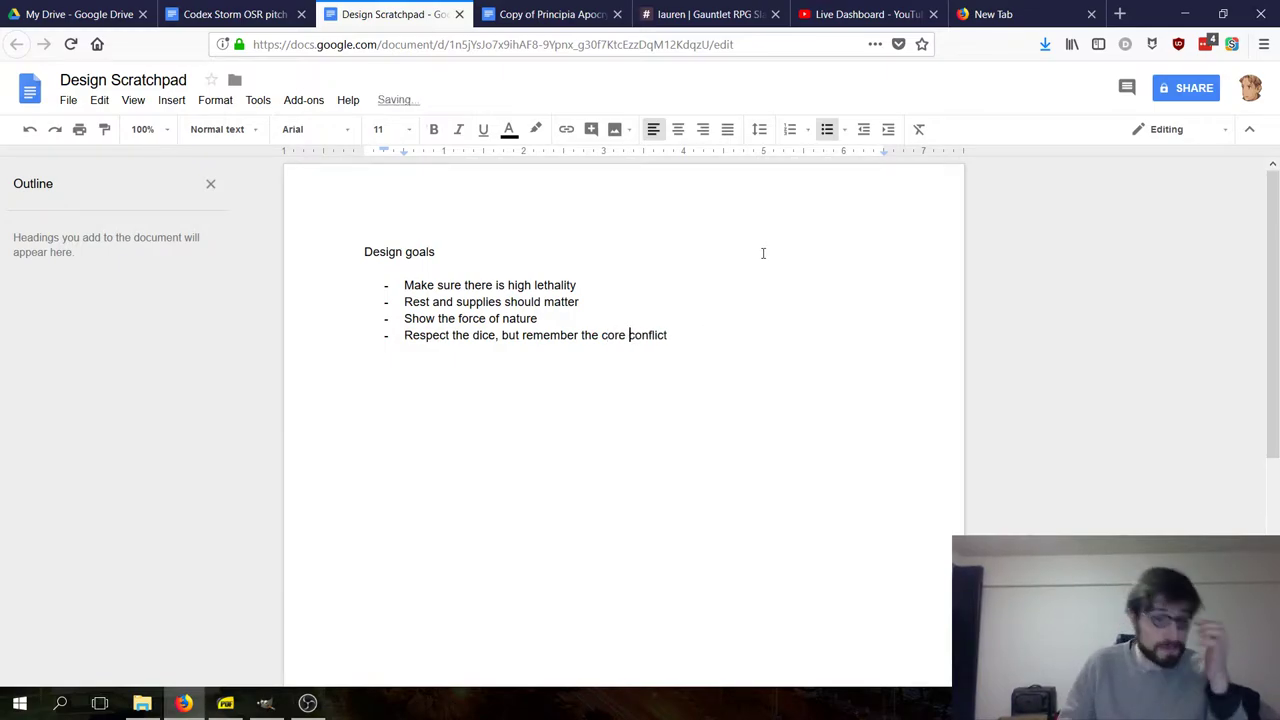
# - View the cover page and credits of the Copy of Principia Apocrypha
pyautogui.click(545, 14)
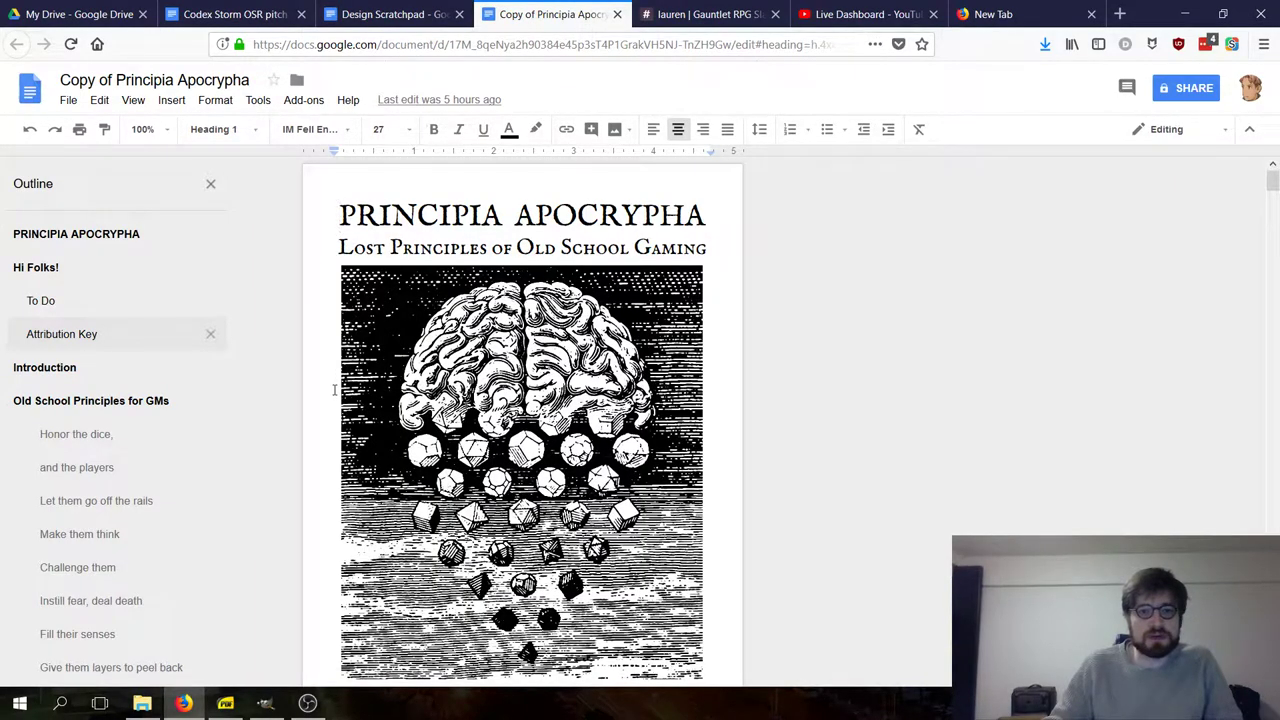
pyautogui.scroll(-4, 243, 320)
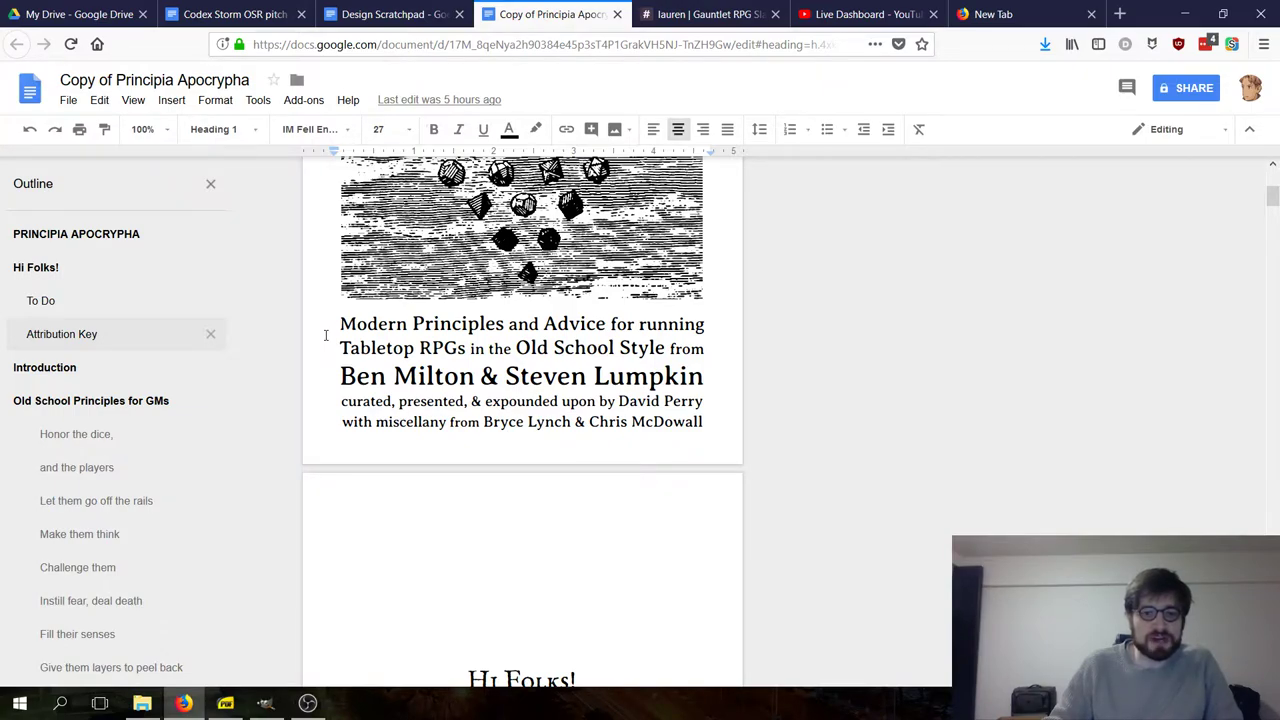
pyautogui.scroll(4, 325, 335)
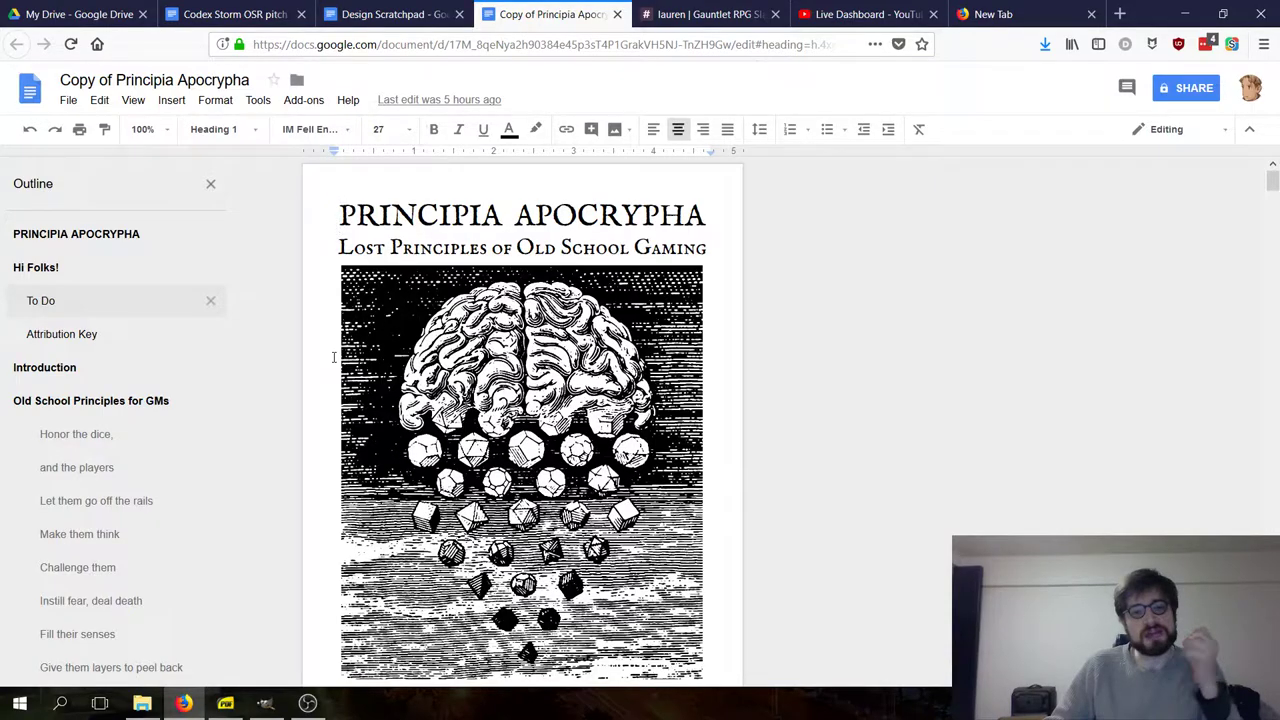
pyautogui.scroll(-3, 333, 358)
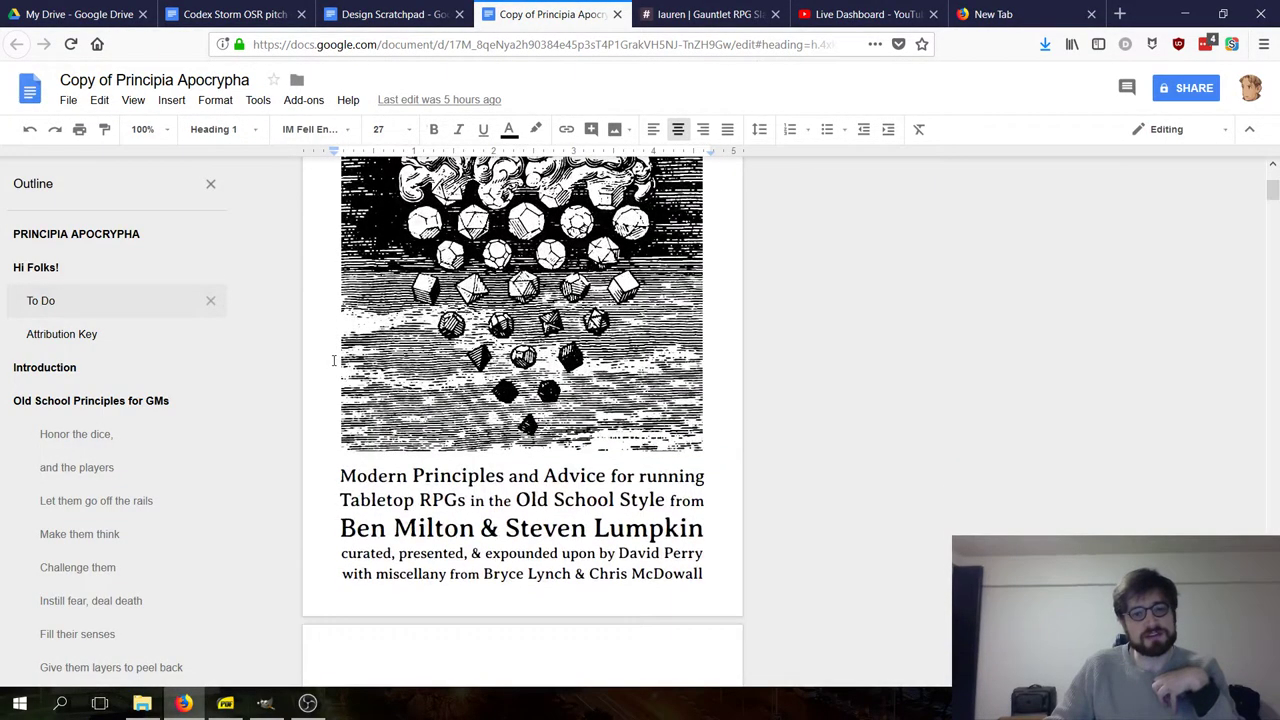
pyautogui.scroll(-5, 333, 360)
pyautogui.scroll(3, 333, 360)
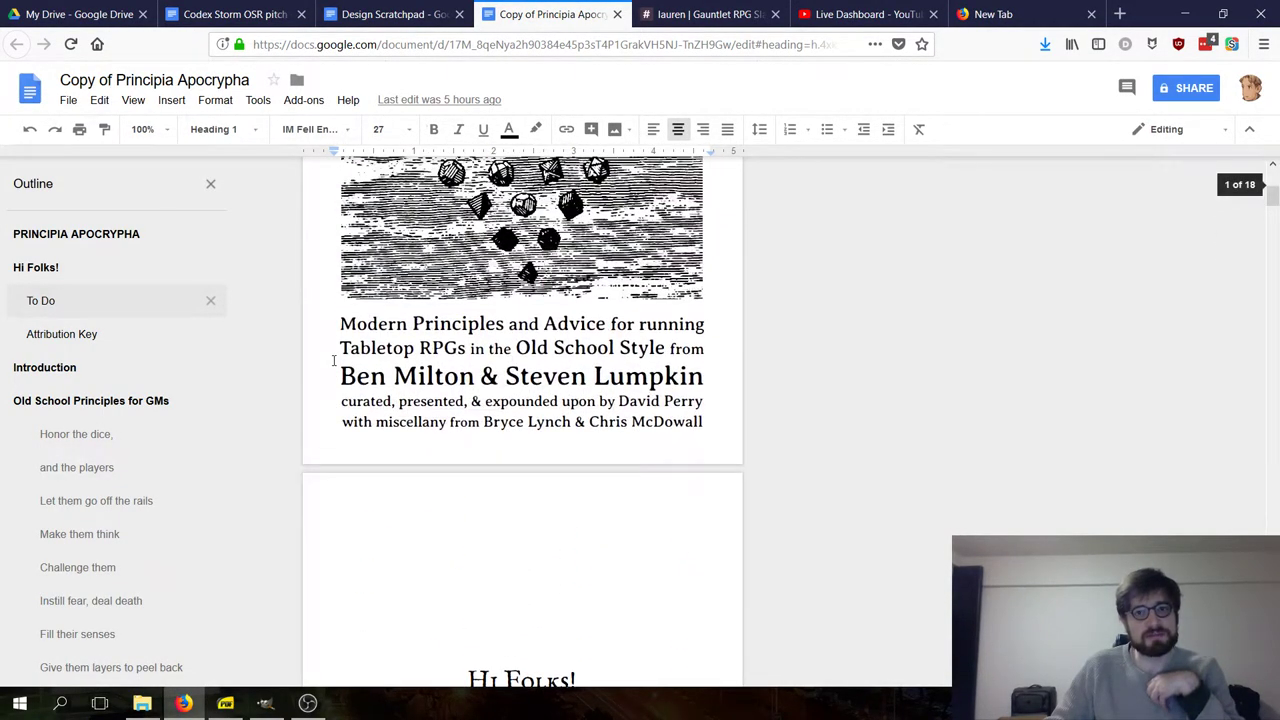
pyautogui.scroll(5, 333, 360)
pyautogui.scroll(-1, 333, 360)
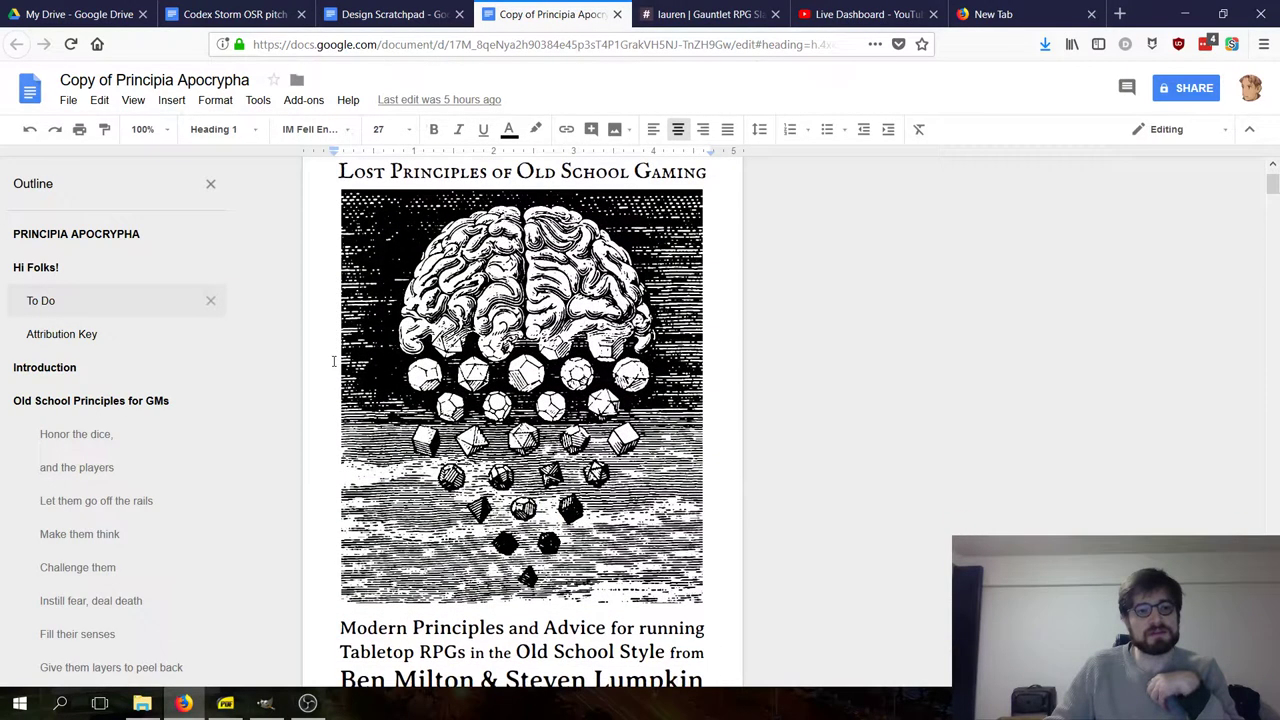
# - Go through the Principia Apocrypha front matter, from the To Do list and Attribution Key to the Introduction
pyautogui.scroll(-15, 333, 361)
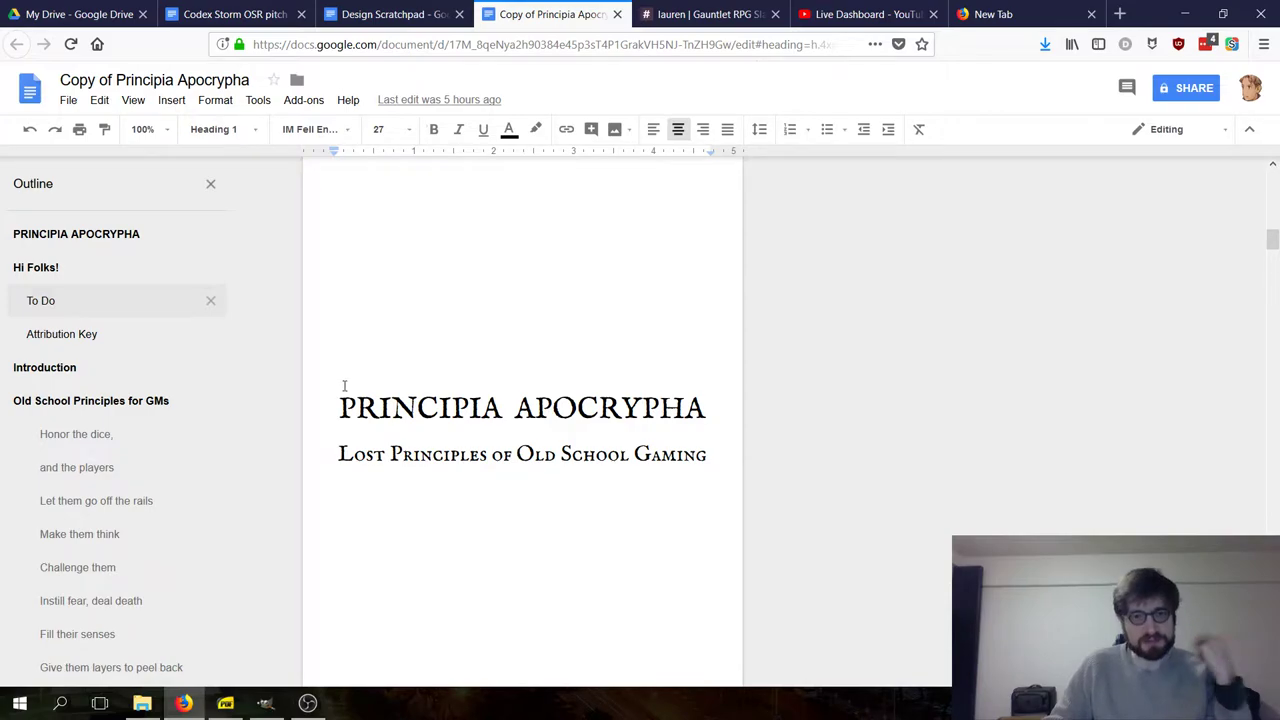
pyautogui.scroll(-1, 337, 381)
pyautogui.scroll(-7, 337, 381)
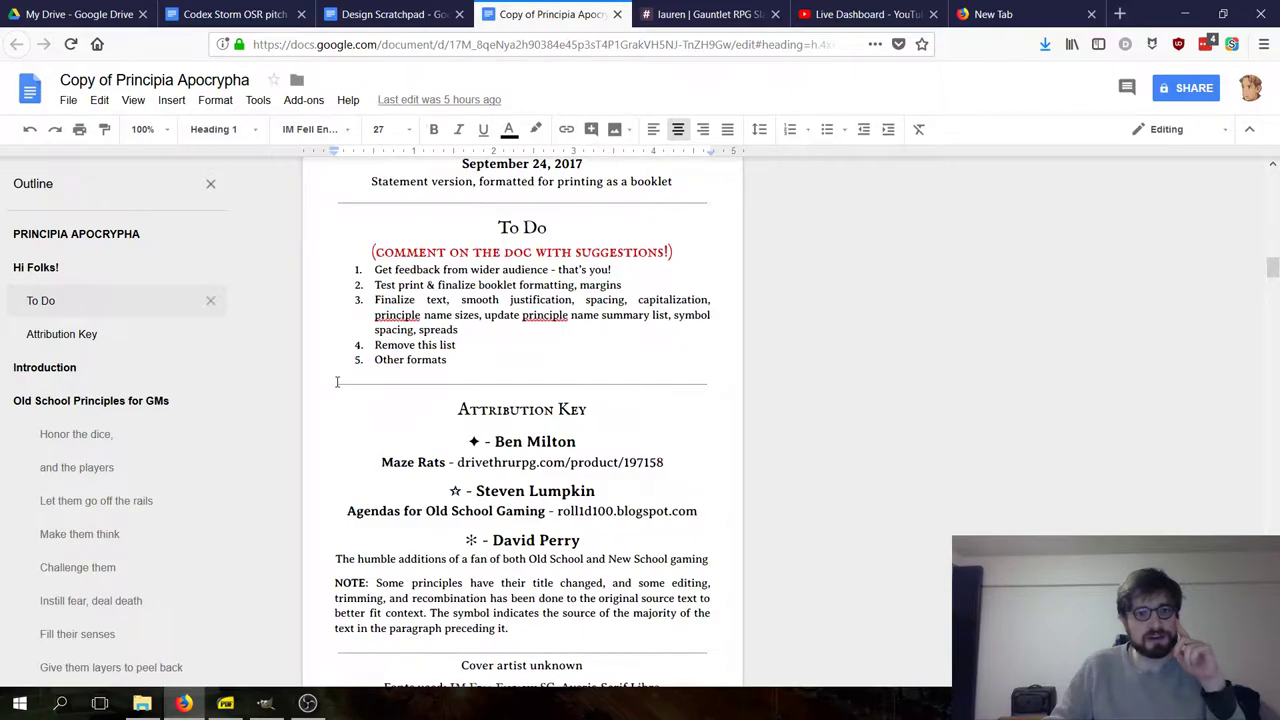
pyautogui.scroll(1, 337, 381)
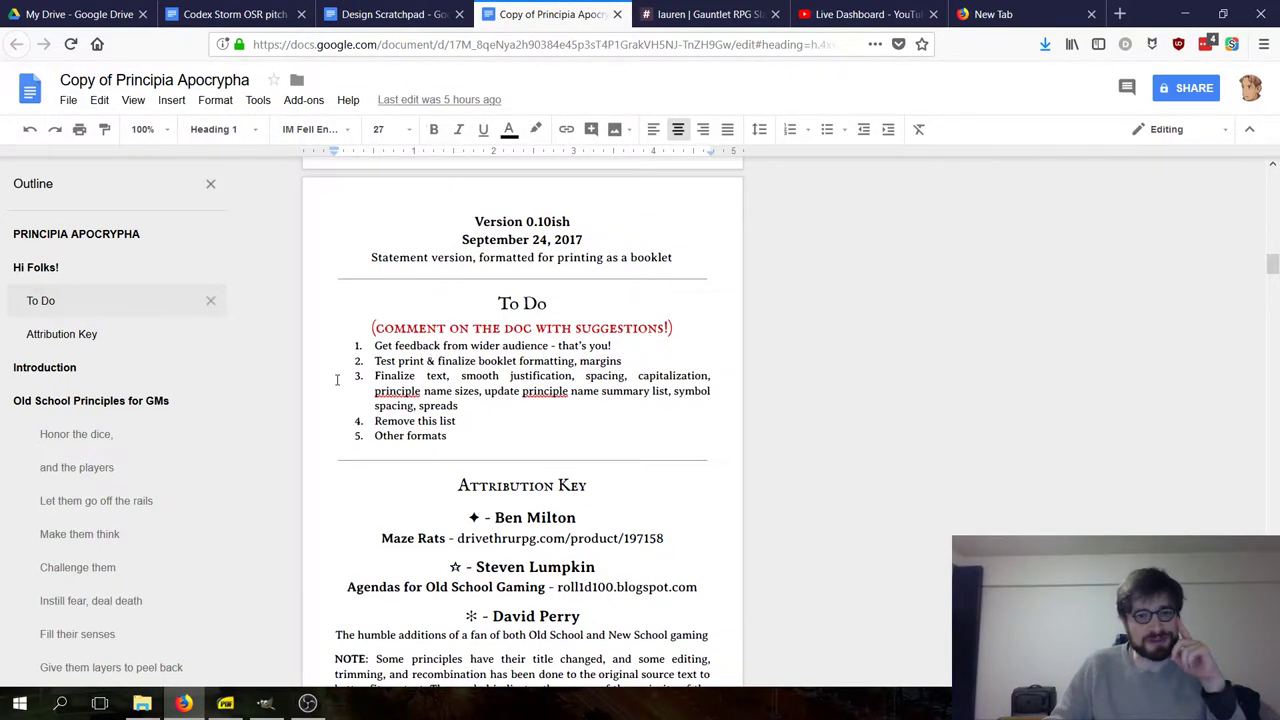
pyautogui.scroll(-5, 337, 381)
pyautogui.scroll(-4, 337, 381)
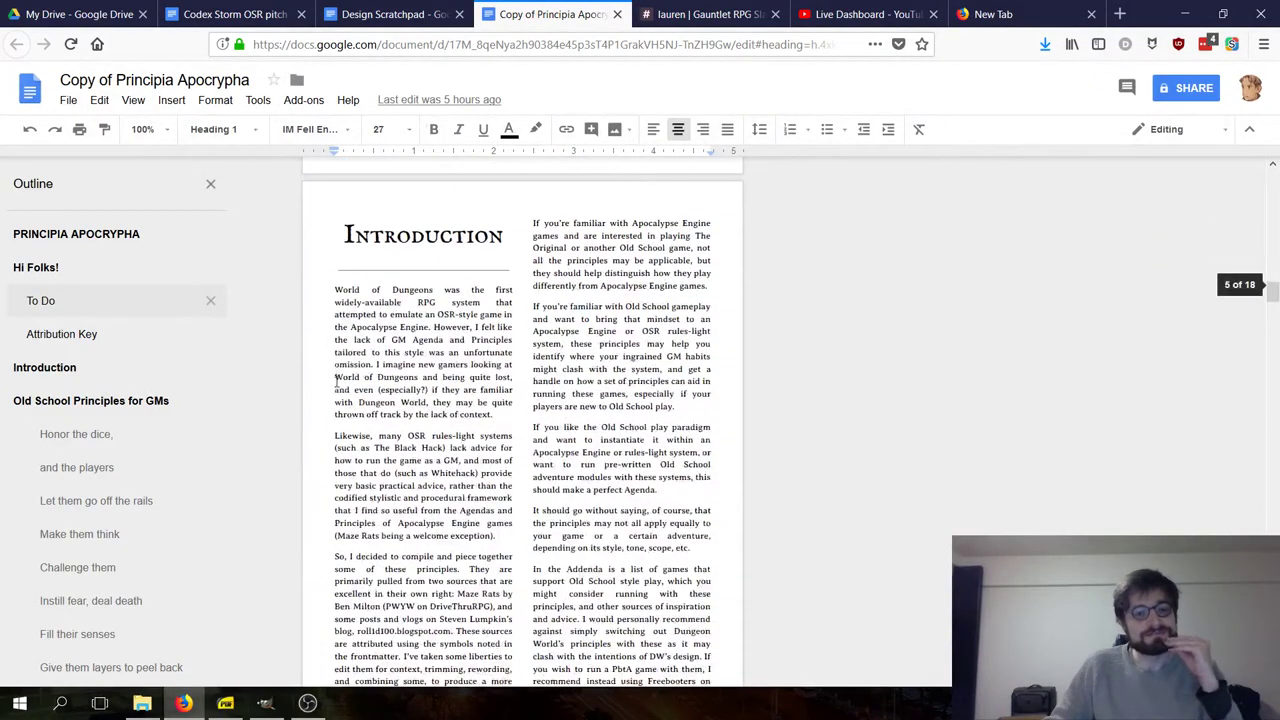
# - Go through Principia Apocrypha from the Introduction past the principles list to the "Principles without a home" page
pyautogui.scroll(-12, 404, 386)
pyautogui.scroll(-12, 404, 386)
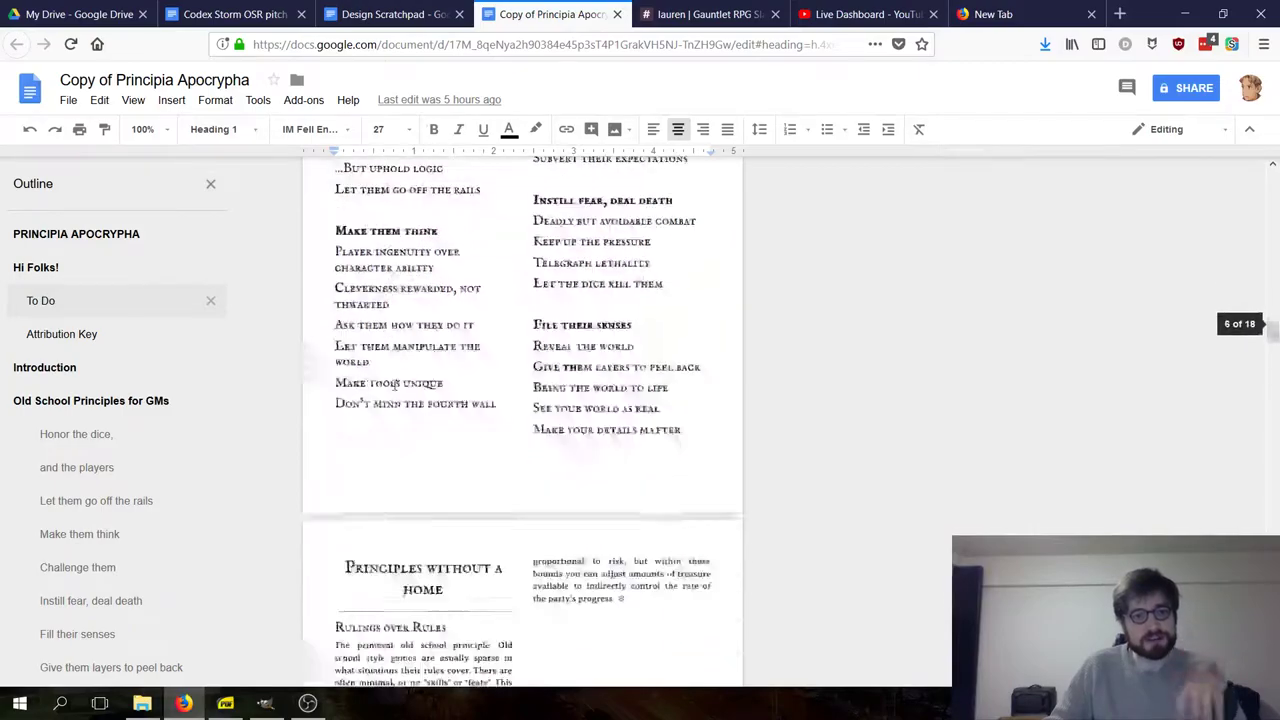
pyautogui.scroll(-6, 394, 385)
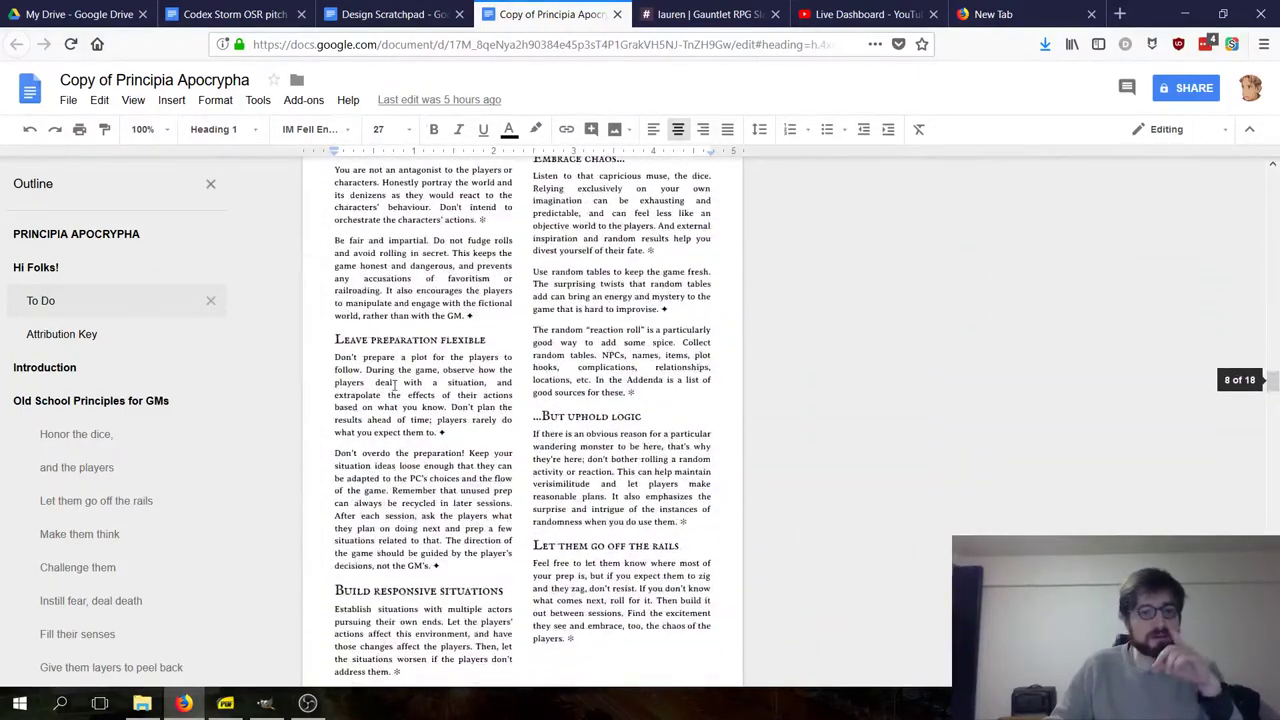
pyautogui.scroll(6, 394, 386)
pyautogui.scroll(7, 393, 386)
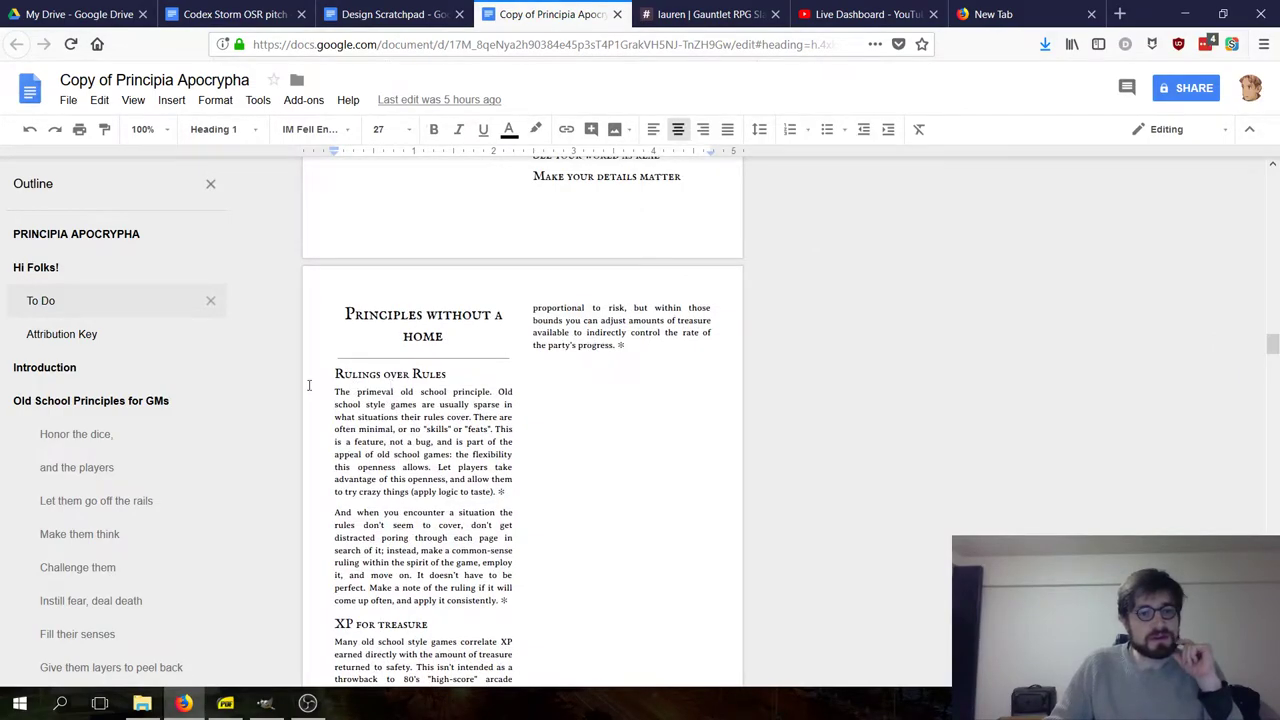
pyautogui.scroll(3, 305, 390)
pyautogui.scroll(-4, 407, 353)
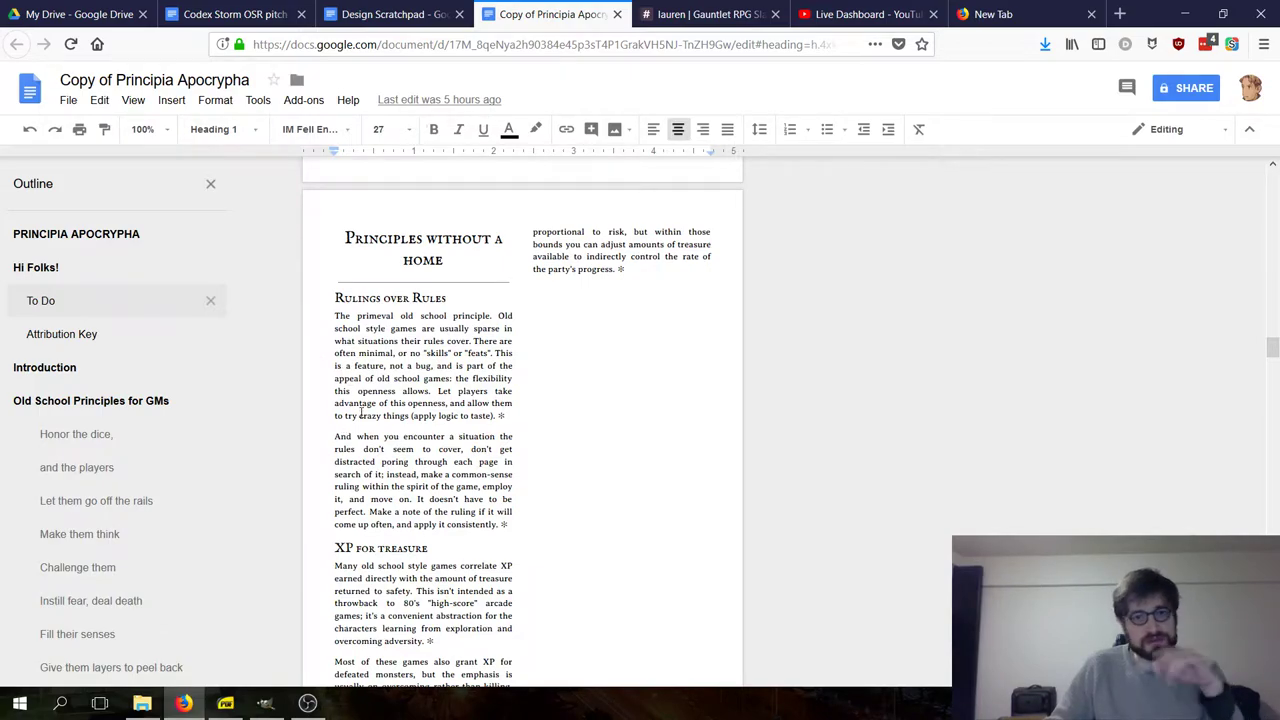
# - Highlight the "Rulings over Rules" heading and its two paragraphs for discussion, then clear the selection
pyautogui.scroll(-2, 395, 370)
pyautogui.scroll(2, 422, 343)
pyautogui.moveTo(344, 298); pyautogui.dragTo(518, 520)
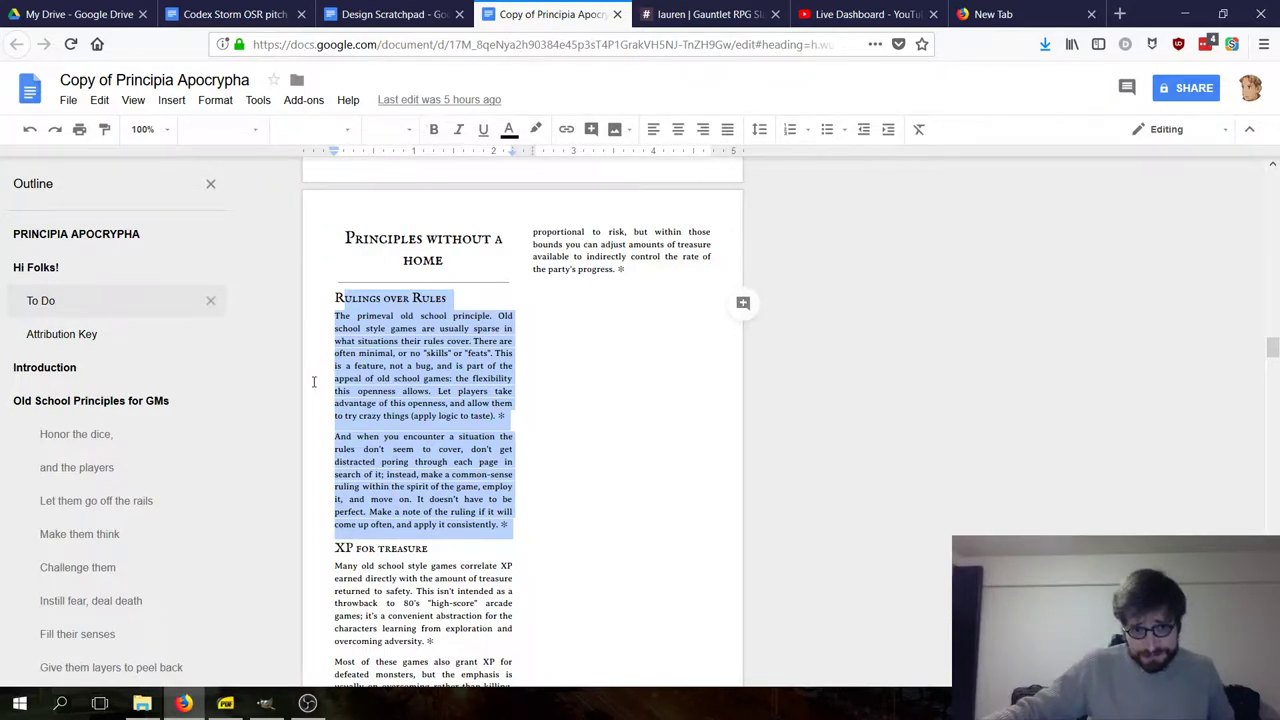
pyautogui.click(417, 364)
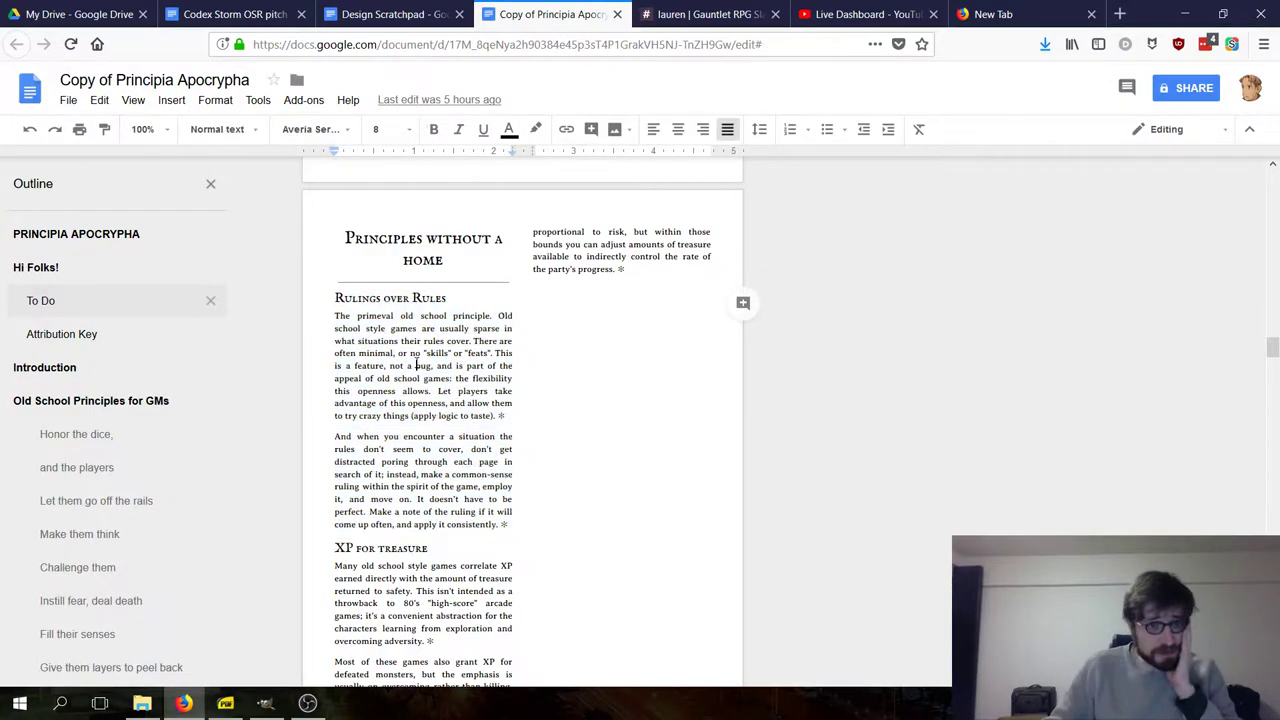
pyautogui.click(338, 298)
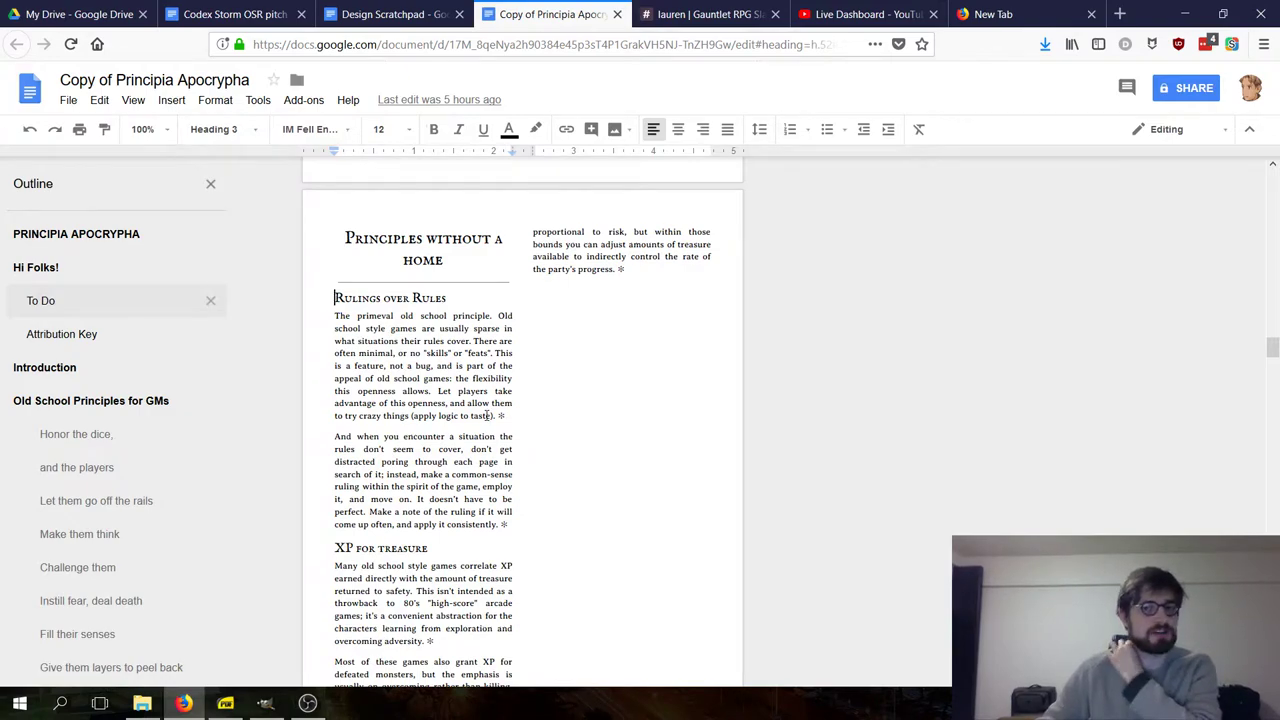
# - Go to the "XP for treasure" section and highlight its heading, then just the word "treasure"
pyautogui.scroll(-4, 487, 415)
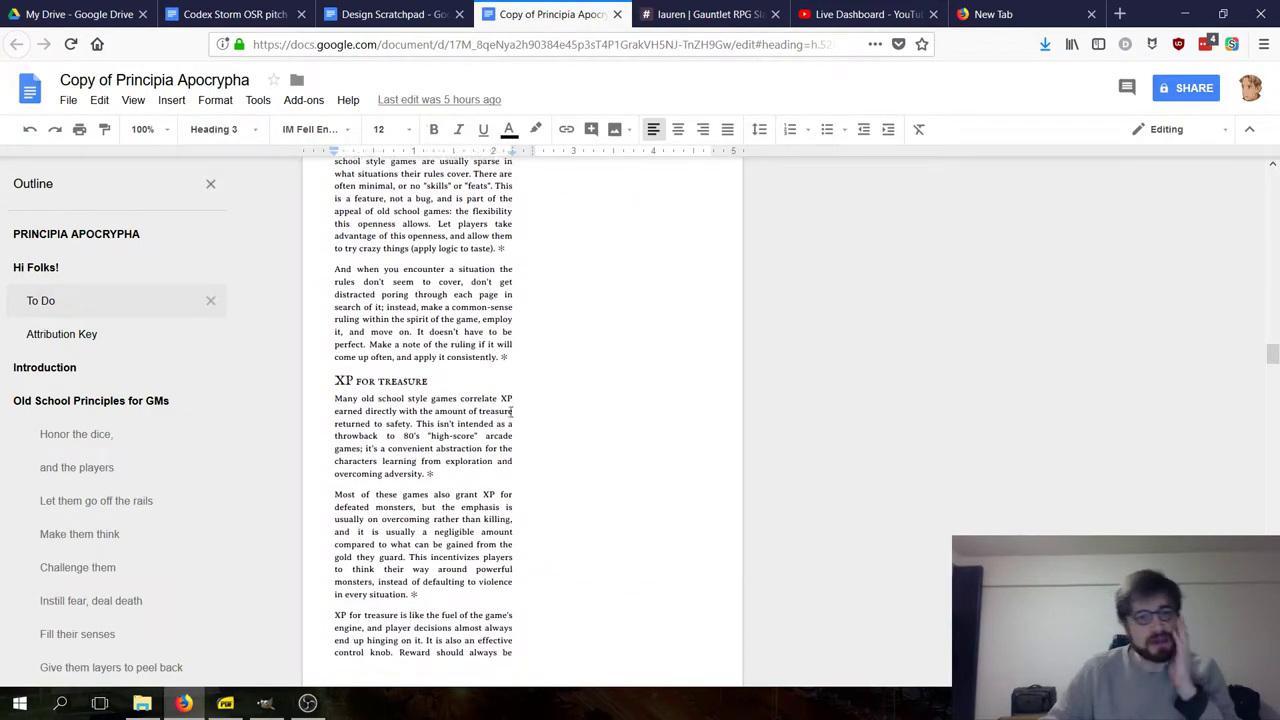
pyautogui.click(313, 283)
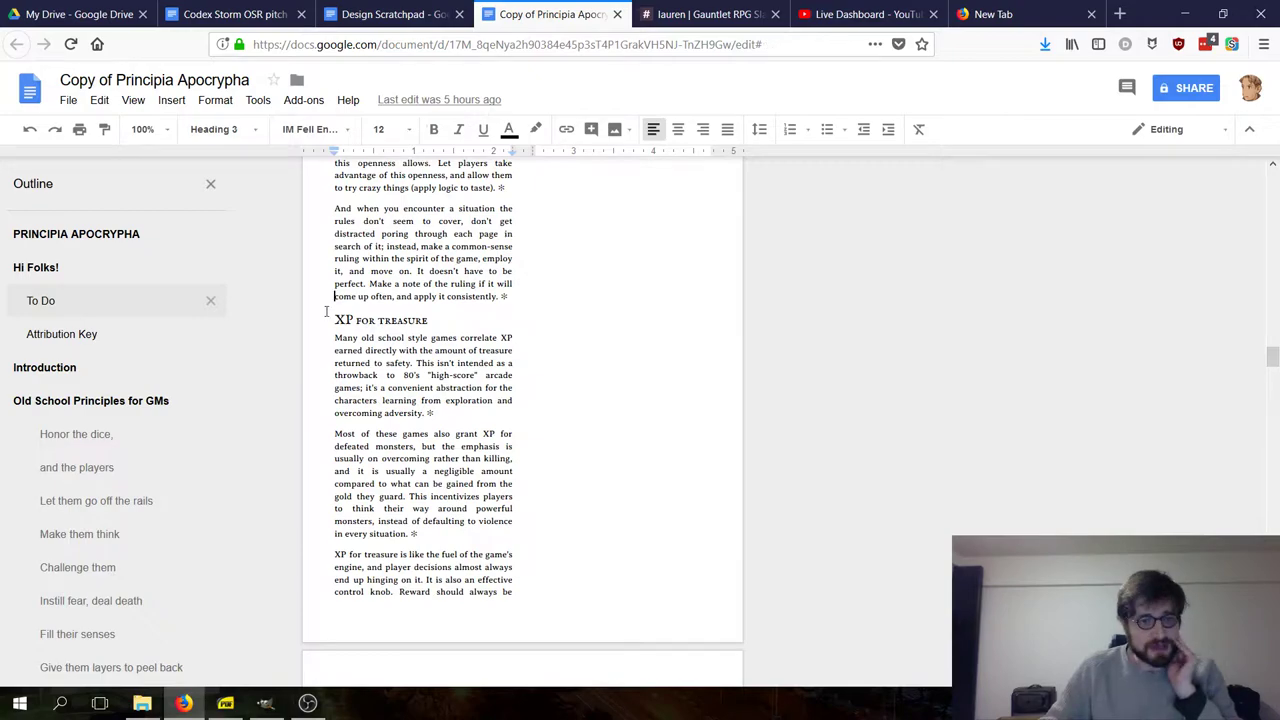
pyautogui.click(327, 321)
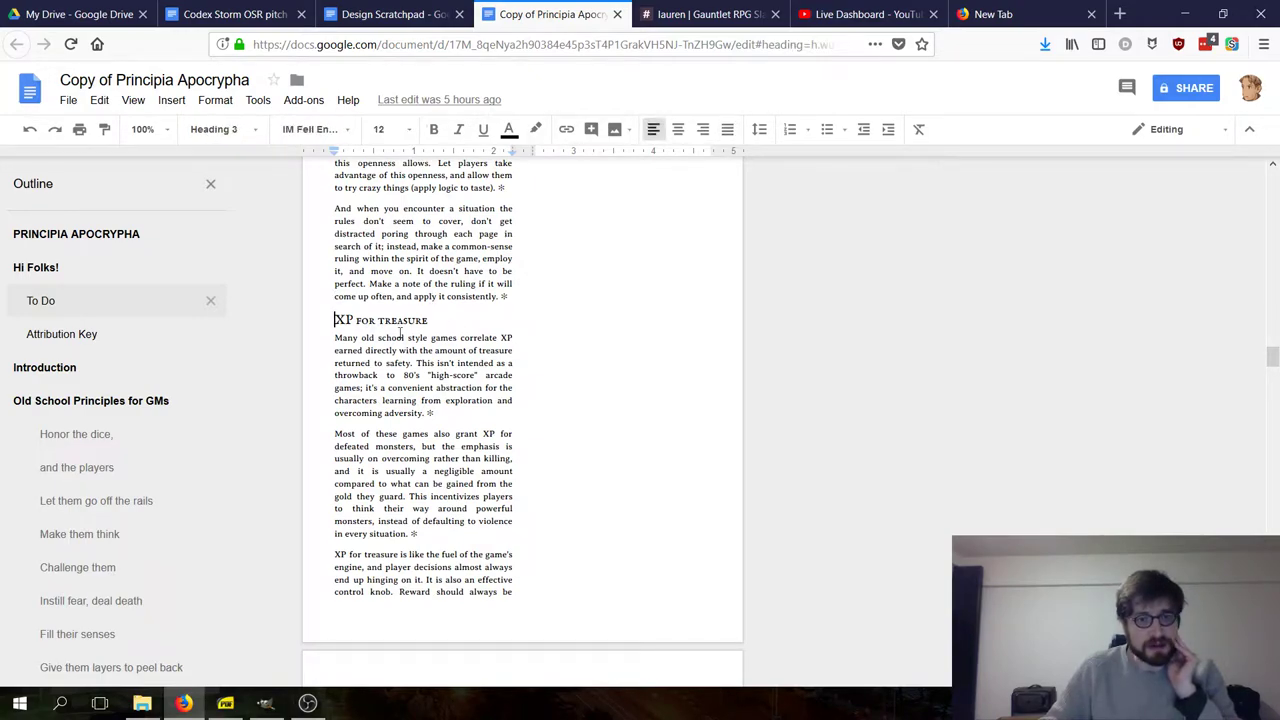
pyautogui.moveTo(334, 320); pyautogui.dragTo(436, 320)
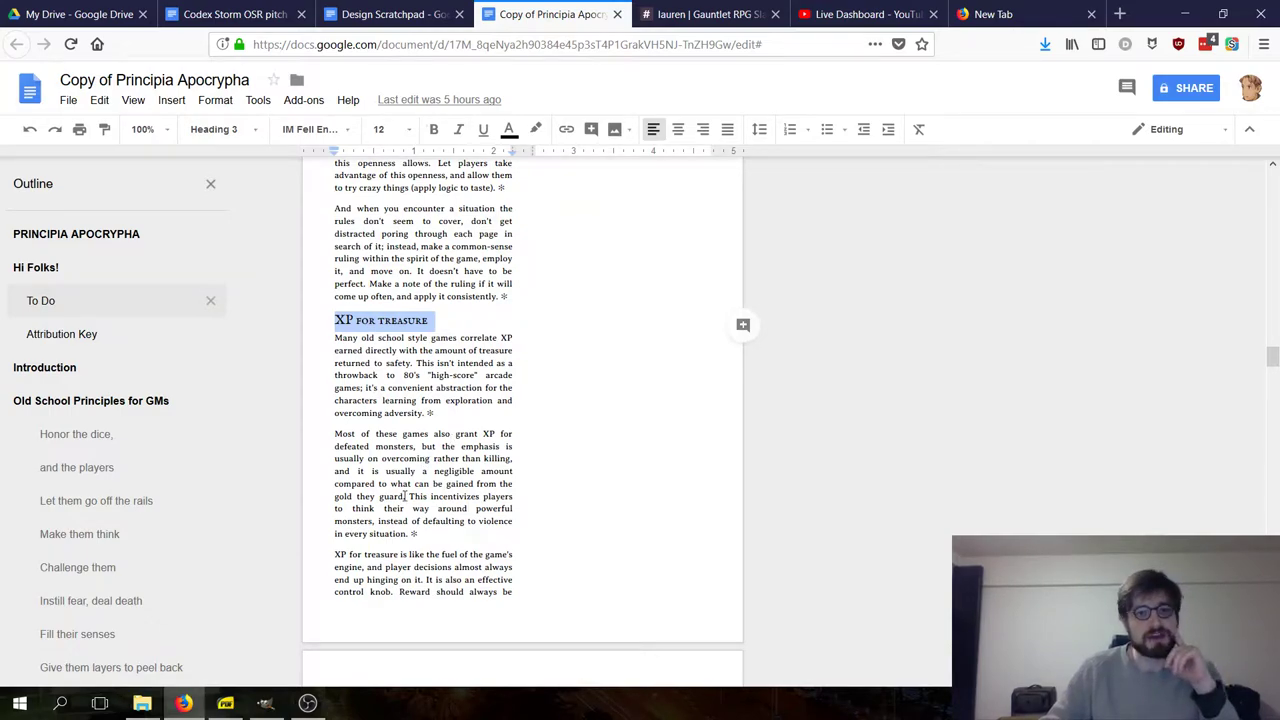
pyautogui.click(400, 320)
pyautogui.tripleClick(400, 320)
pyautogui.doubleClick(400, 320)
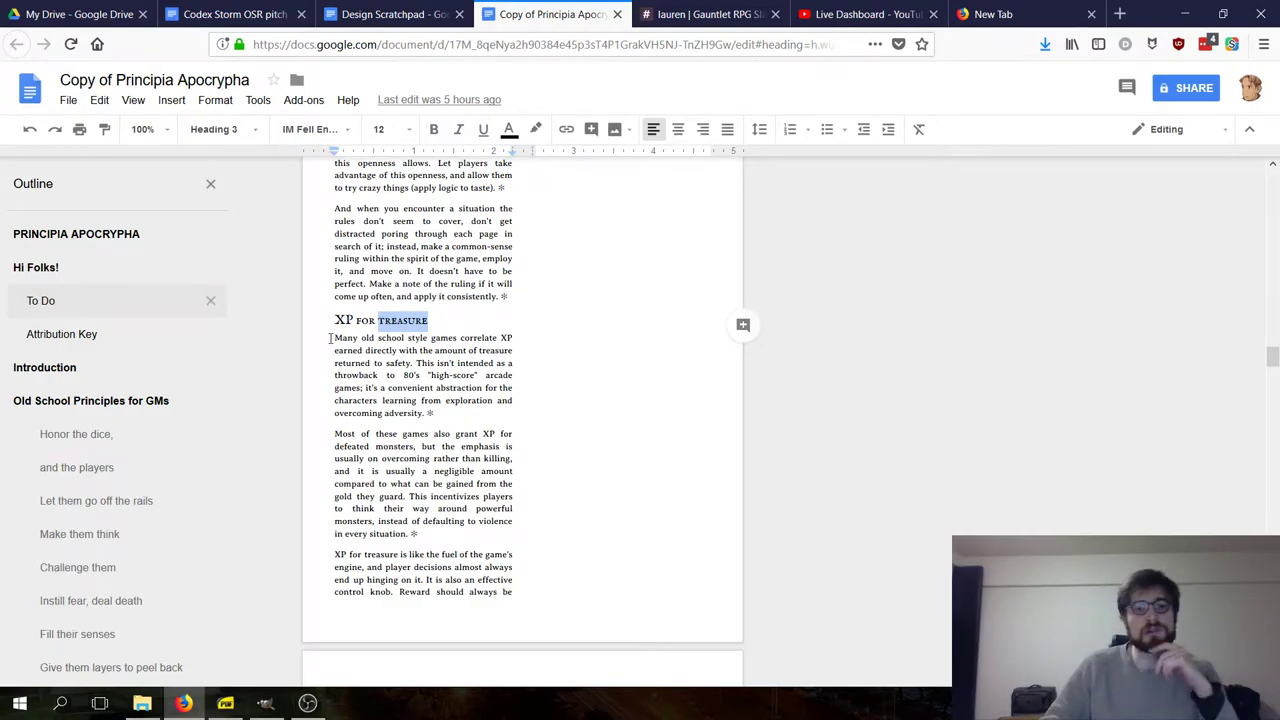
# - Switch to SumatraPDF, bring up the Middarmark PDF and look through its bookmarks for the magic items
pyautogui.click(225, 703)
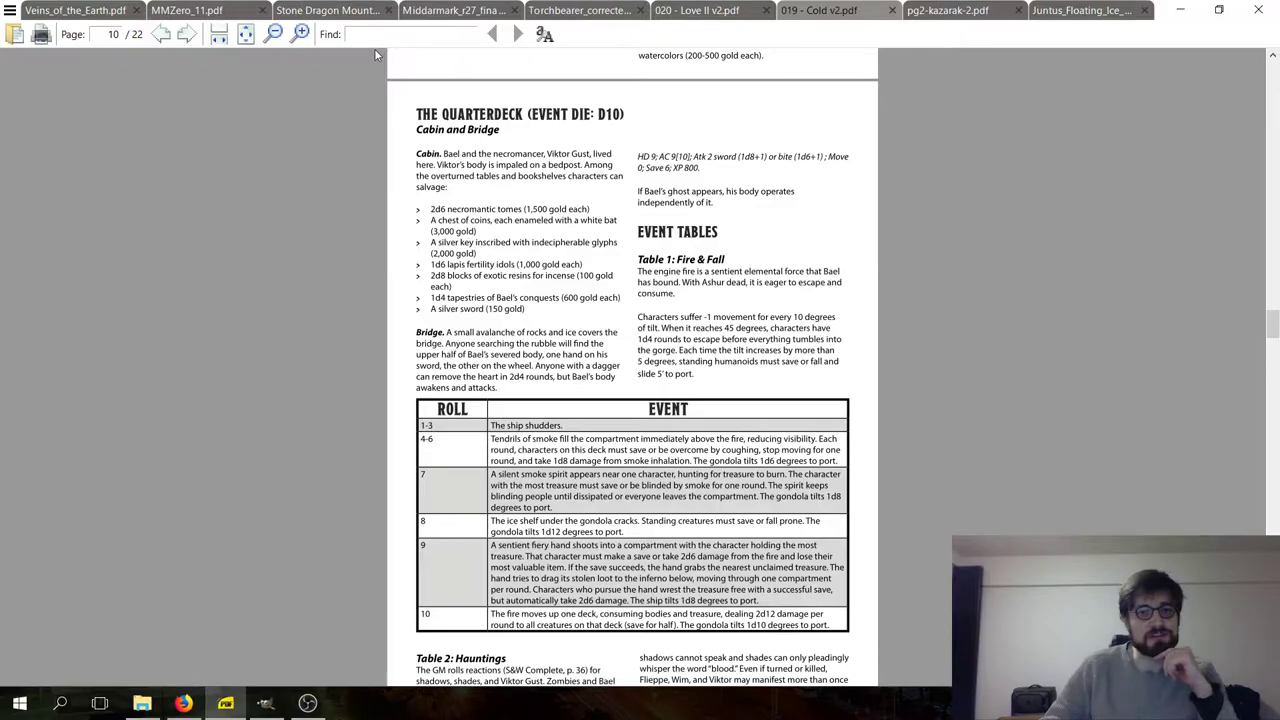
pyautogui.click(452, 10)
pyautogui.scroll(-8, 110, 328)
pyautogui.scroll(-20, 110, 328)
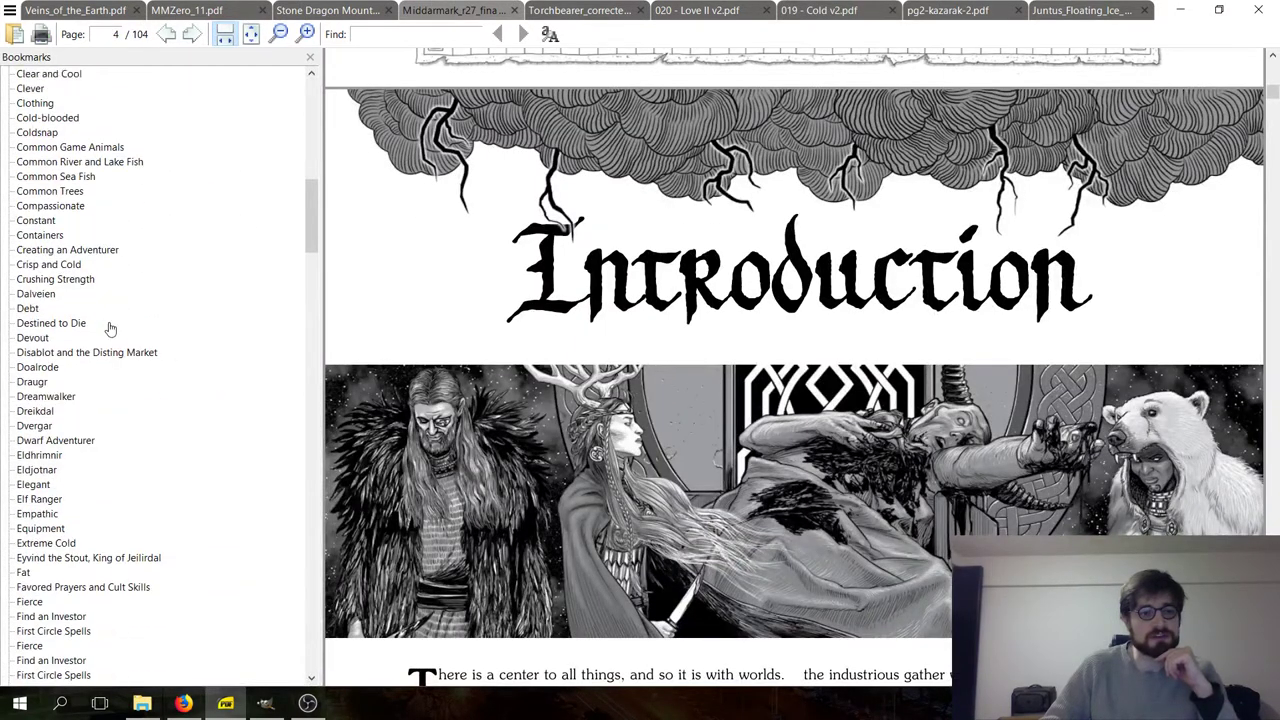
pyautogui.scroll(-20, 110, 328)
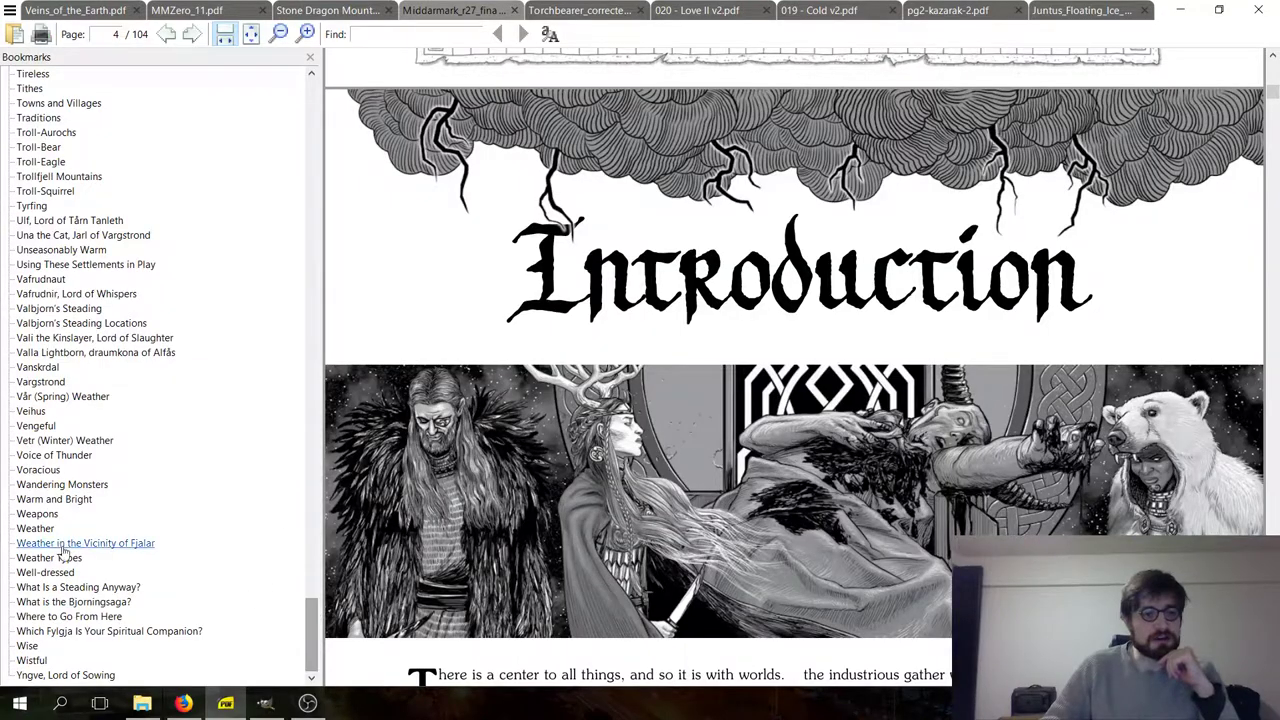
# - Look up the Artifacts and Dweomers chapter through the Middarmark bookmarks and go to the Teineigin entry on page 83
pyautogui.click(37, 514)
pyautogui.scroll(-15, 760, 427)
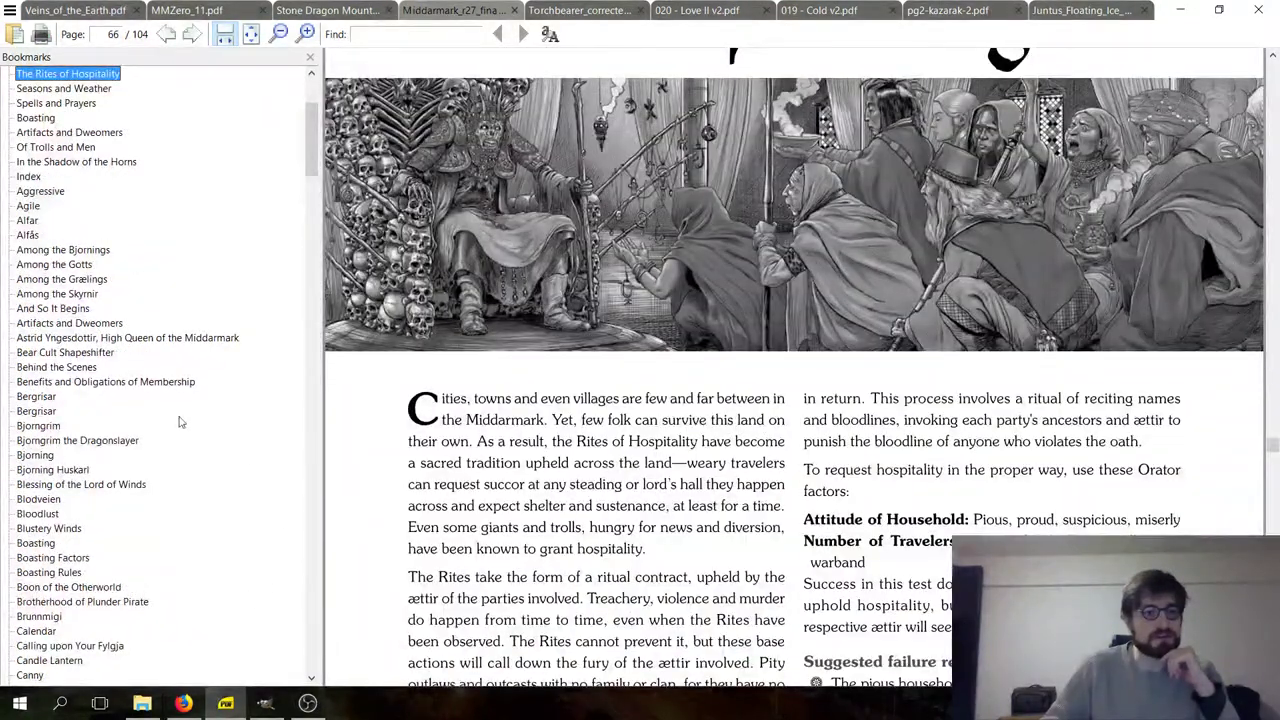
pyautogui.click(43, 103)
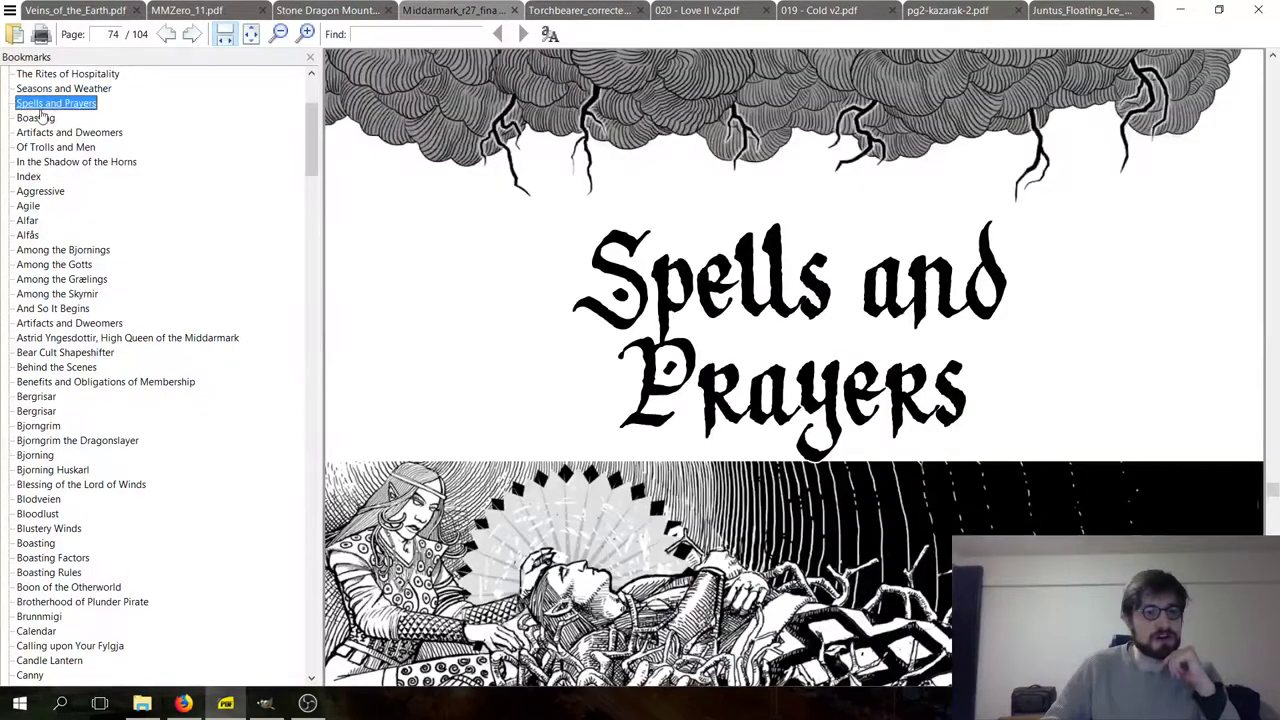
pyautogui.click(90, 130)
pyautogui.scroll(-12, 715, 317)
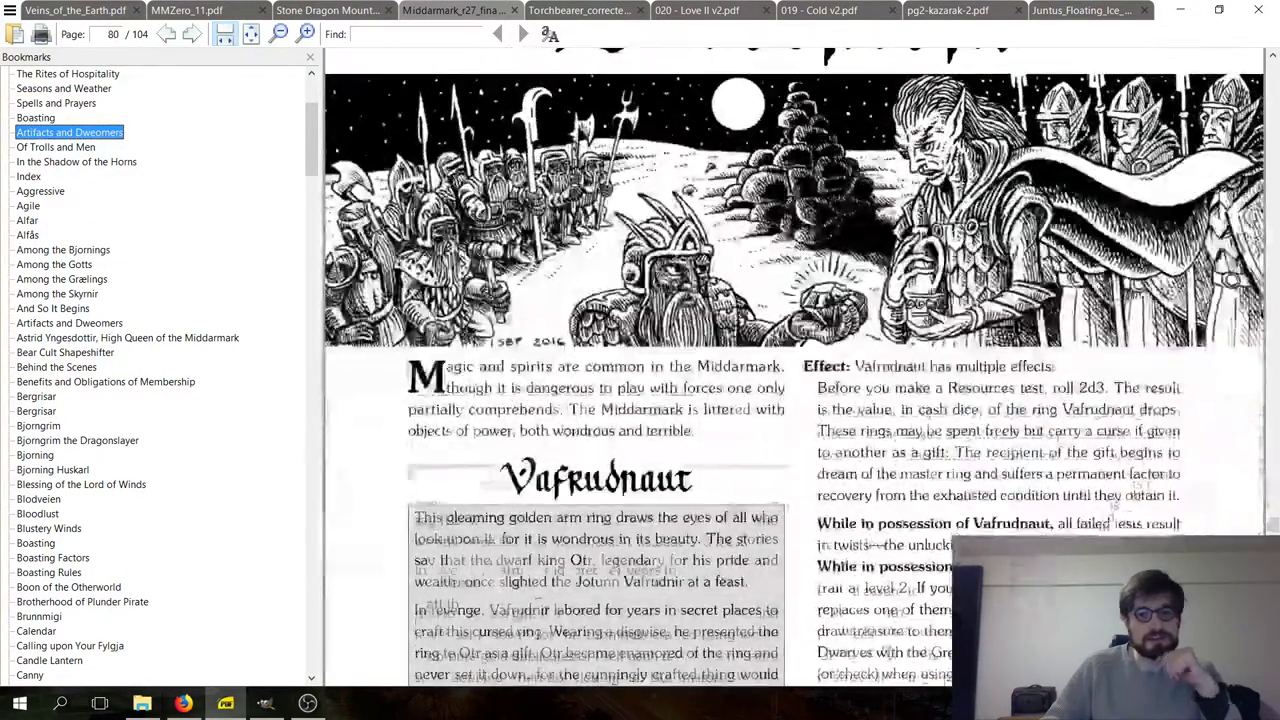
pyautogui.scroll(-15, 715, 317)
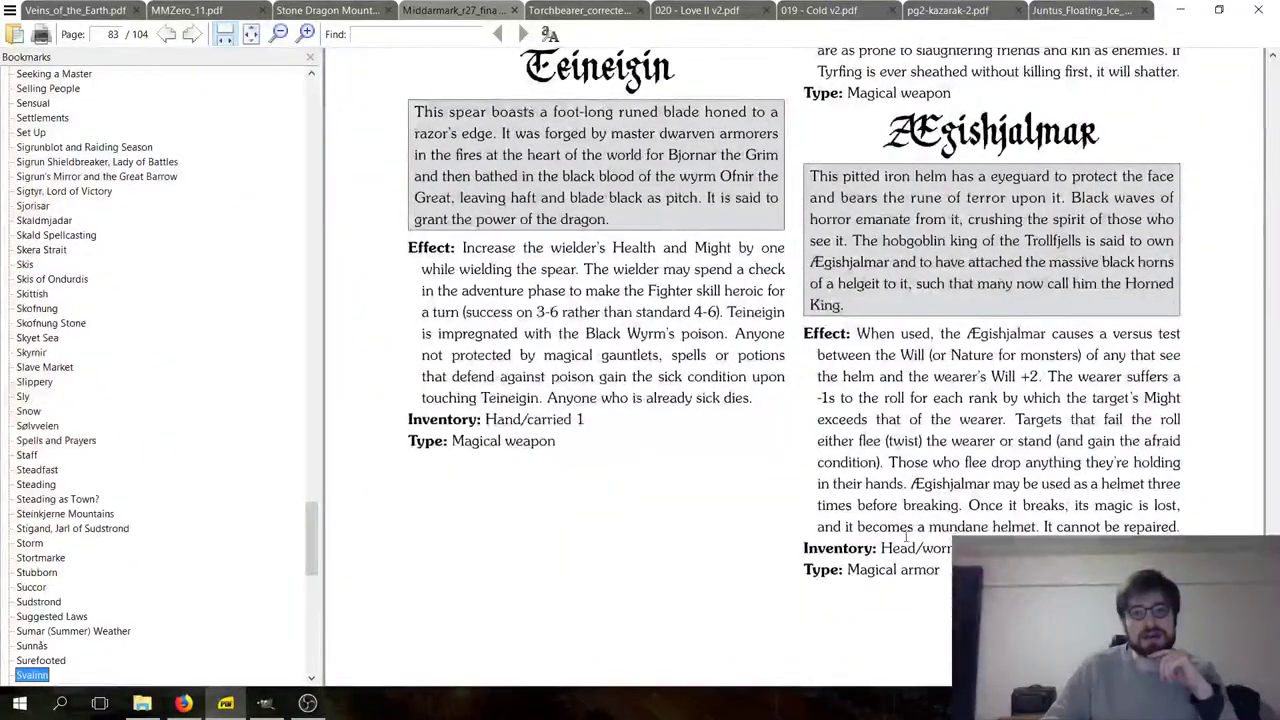
# - Examine the Teineigin spear entry, highlighting its boxed description
pyautogui.scroll(5, 812, 352)
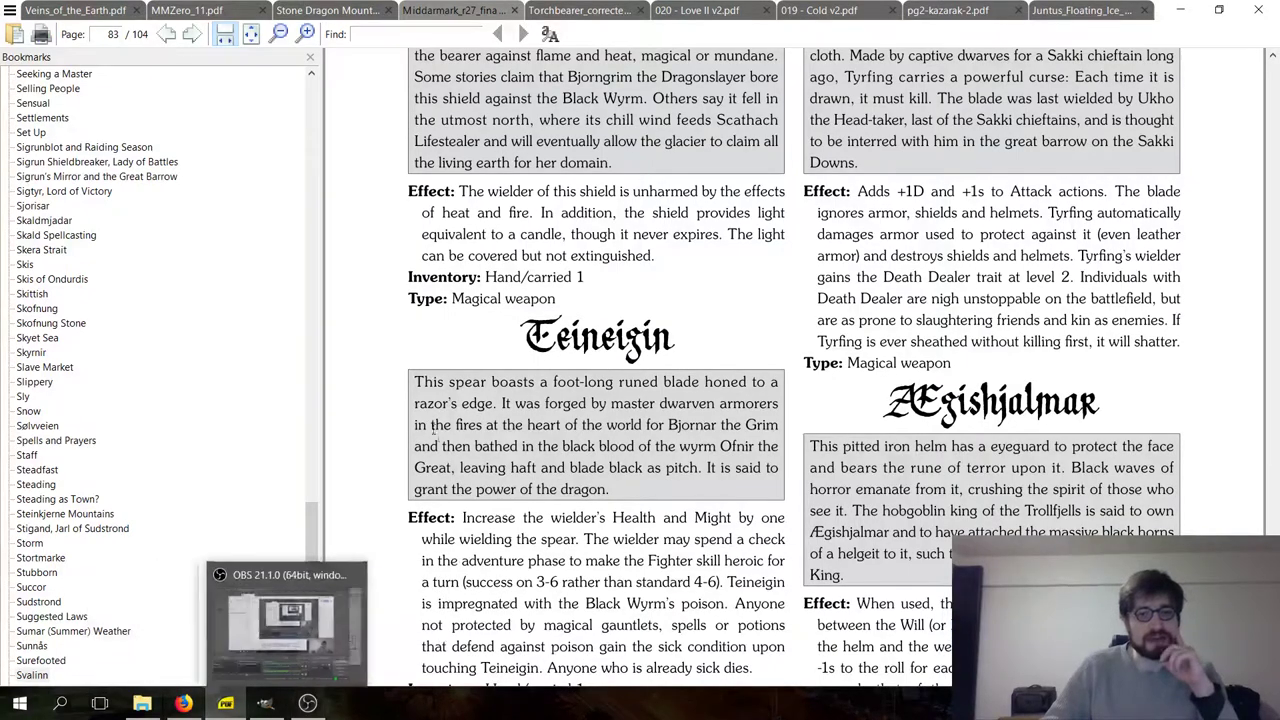
pyautogui.moveTo(422, 382); pyautogui.dragTo(630, 490)
pyautogui.click(630, 490)
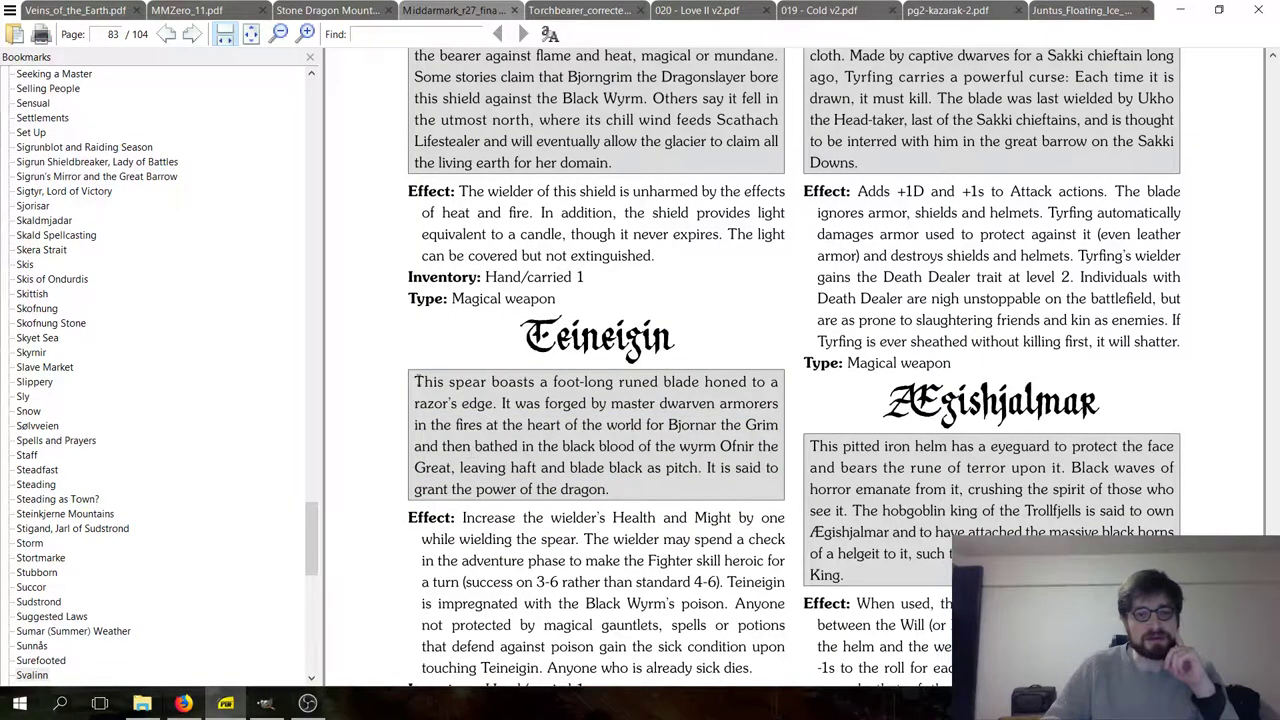
pyautogui.moveTo(415, 382); pyautogui.dragTo(613, 386)
pyautogui.scroll(1, 600, 420)
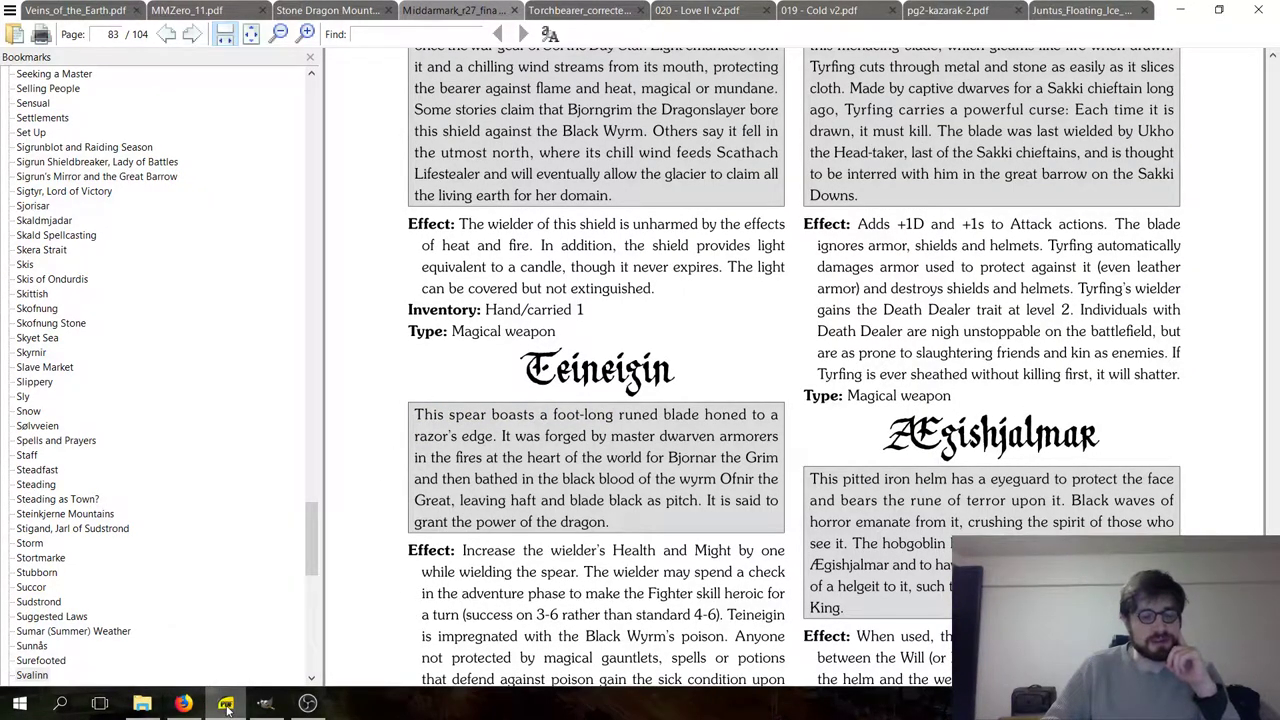
# - Return to Principia Apocrypha in Firefox and review the "Rulings over Rules" and "XP for treasure" sections
pyautogui.moveTo(227, 706)
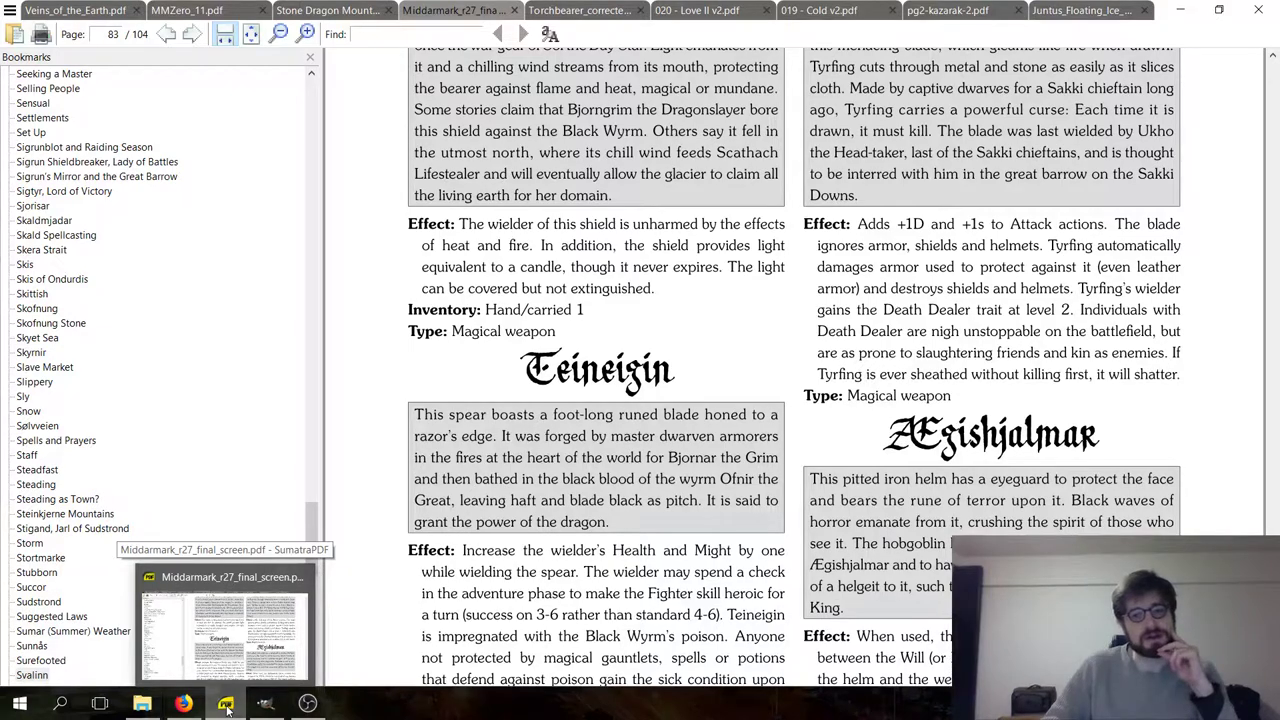
pyautogui.click(184, 703)
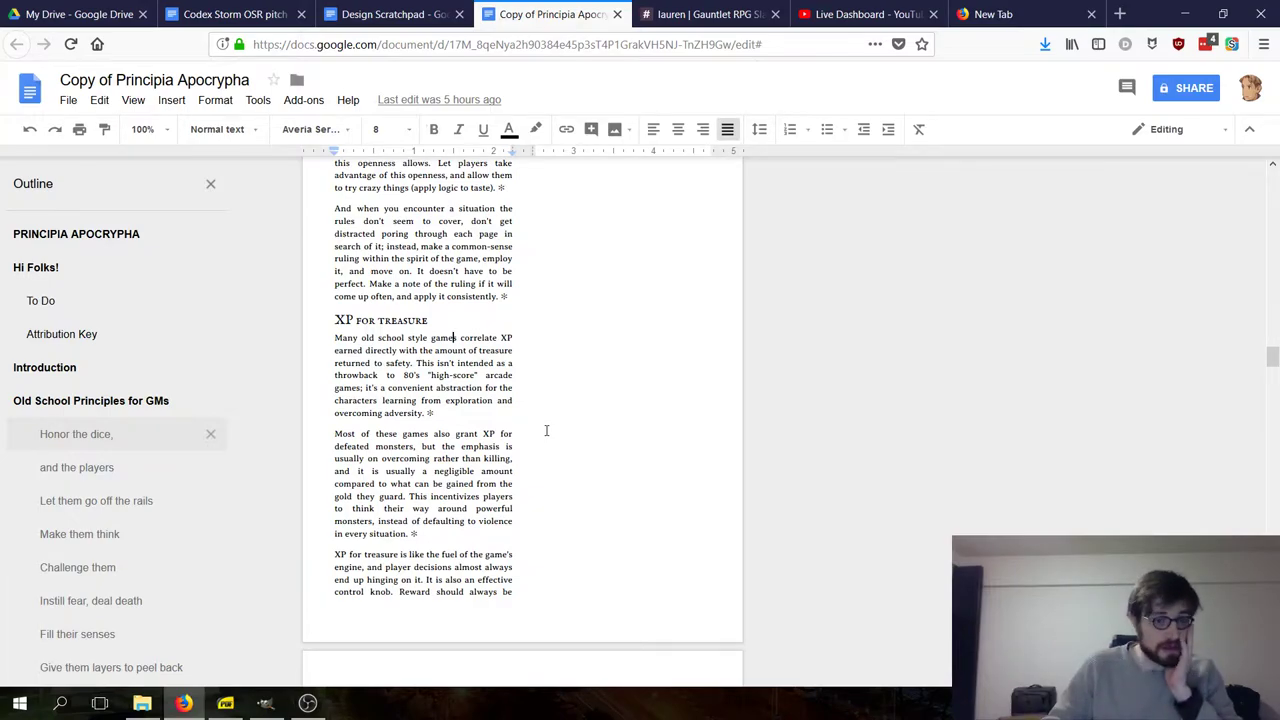
pyautogui.scroll(6, 546, 430)
pyautogui.scroll(-5, 548, 420)
pyautogui.scroll(-3, 552, 412)
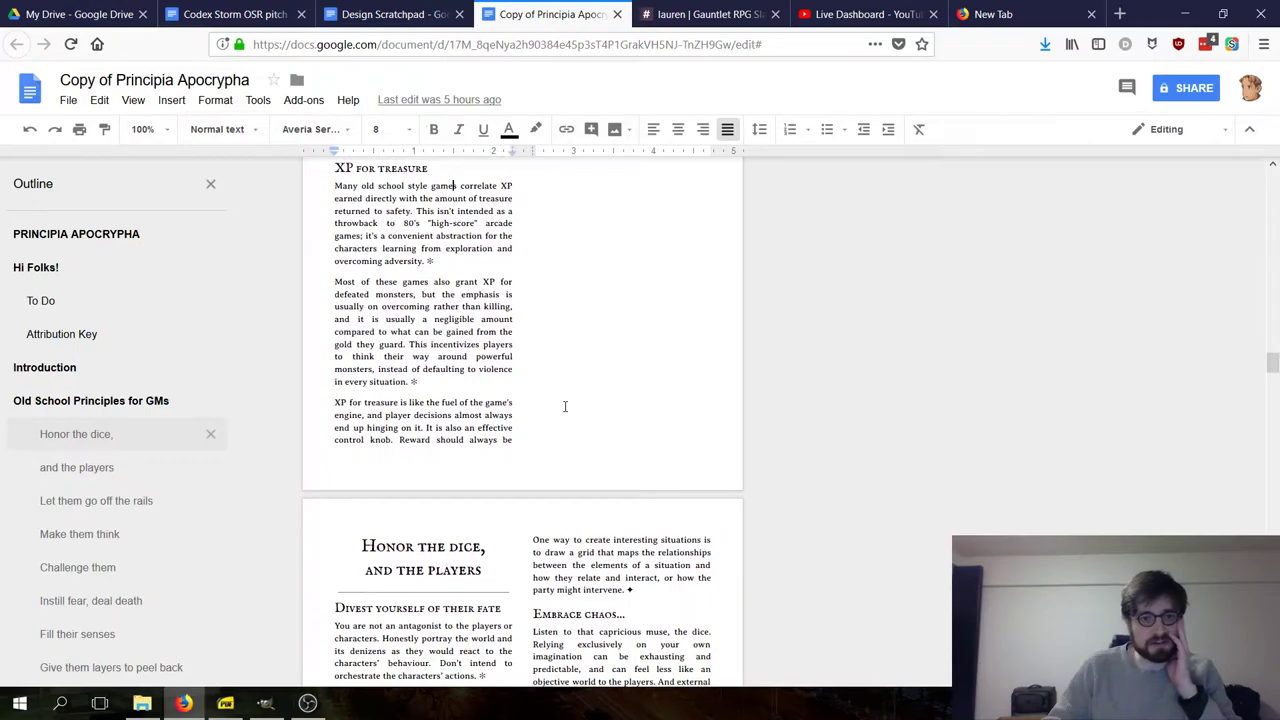
pyautogui.scroll(1, 564, 406)
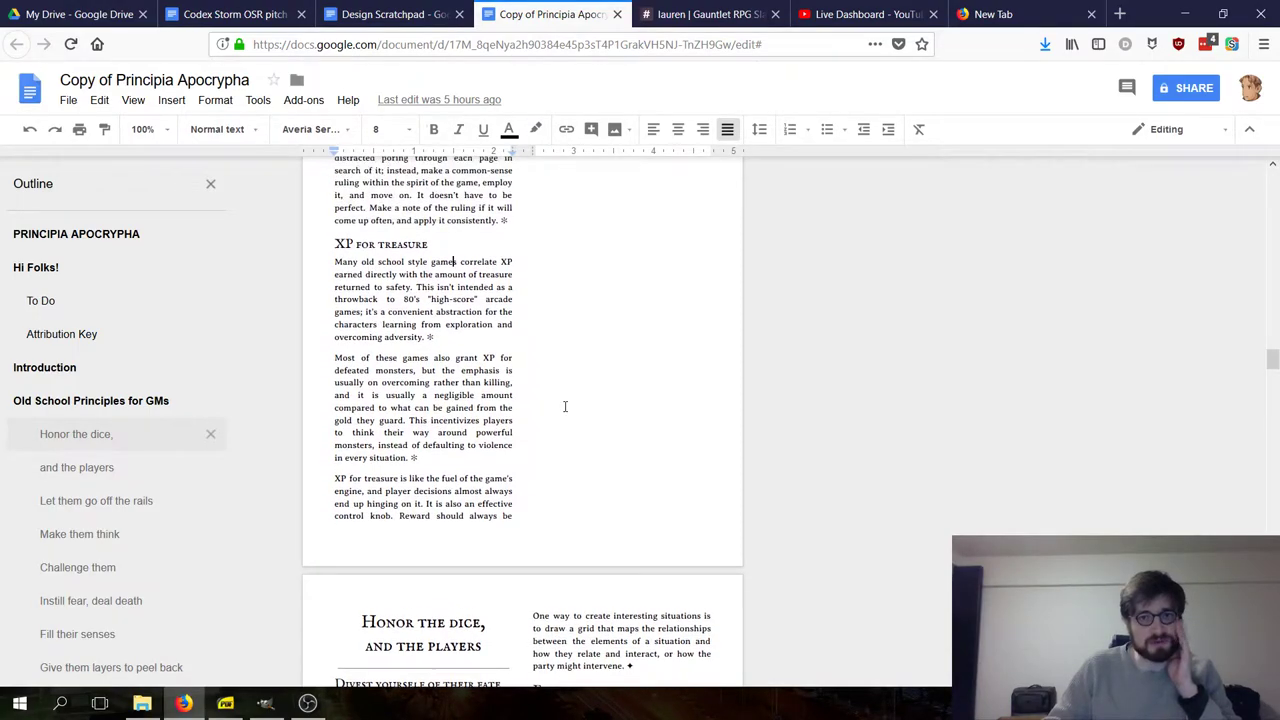
pyautogui.scroll(3, 564, 406)
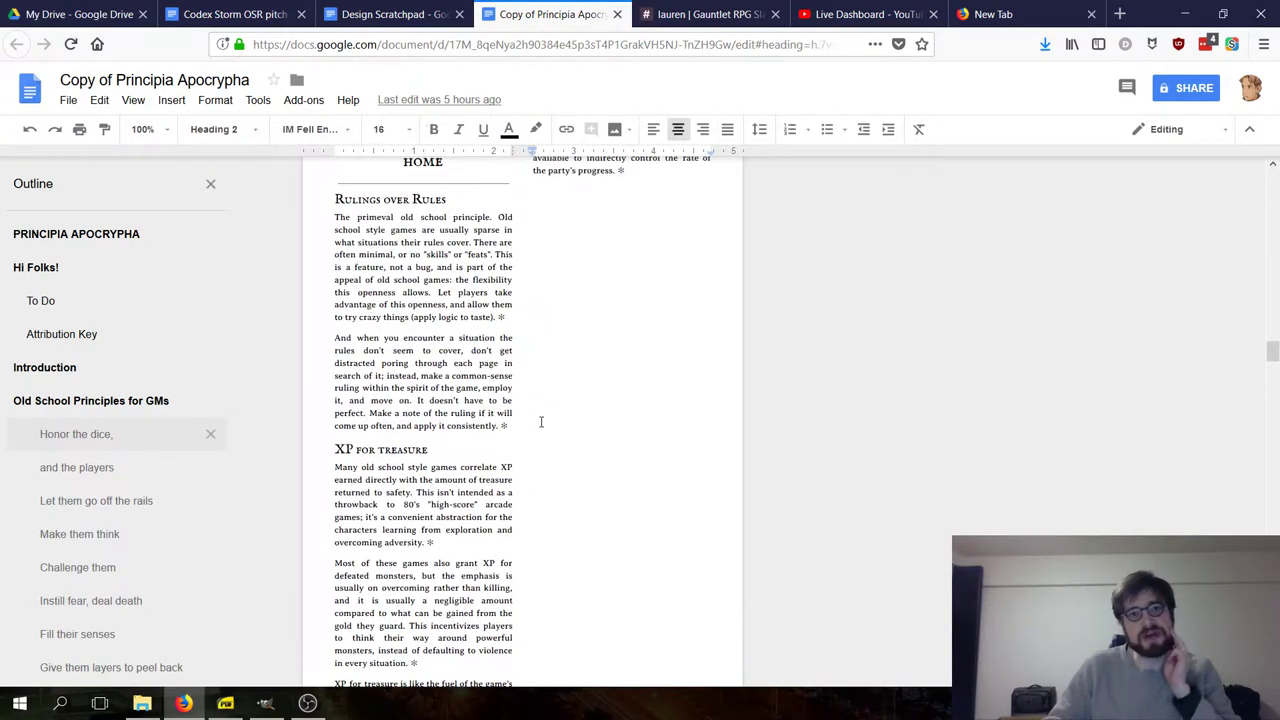
pyautogui.scroll(1, 556, 296)
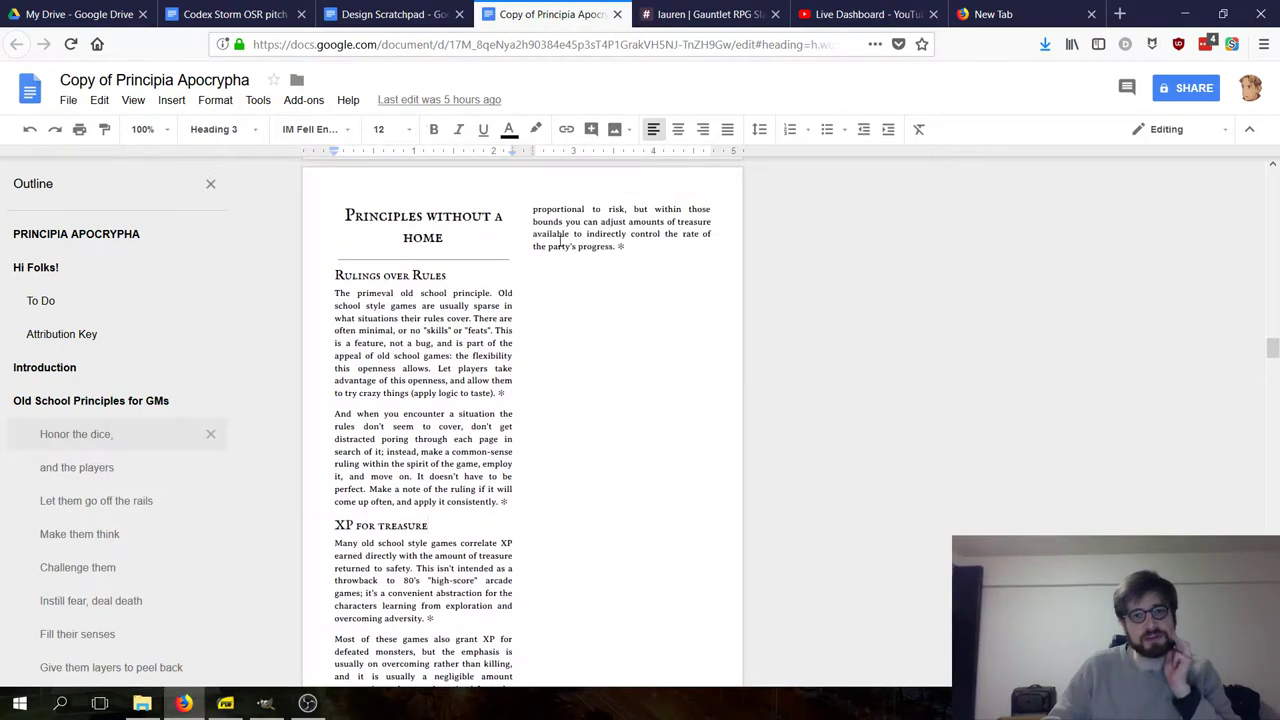
pyautogui.scroll(-1, 514, 250)
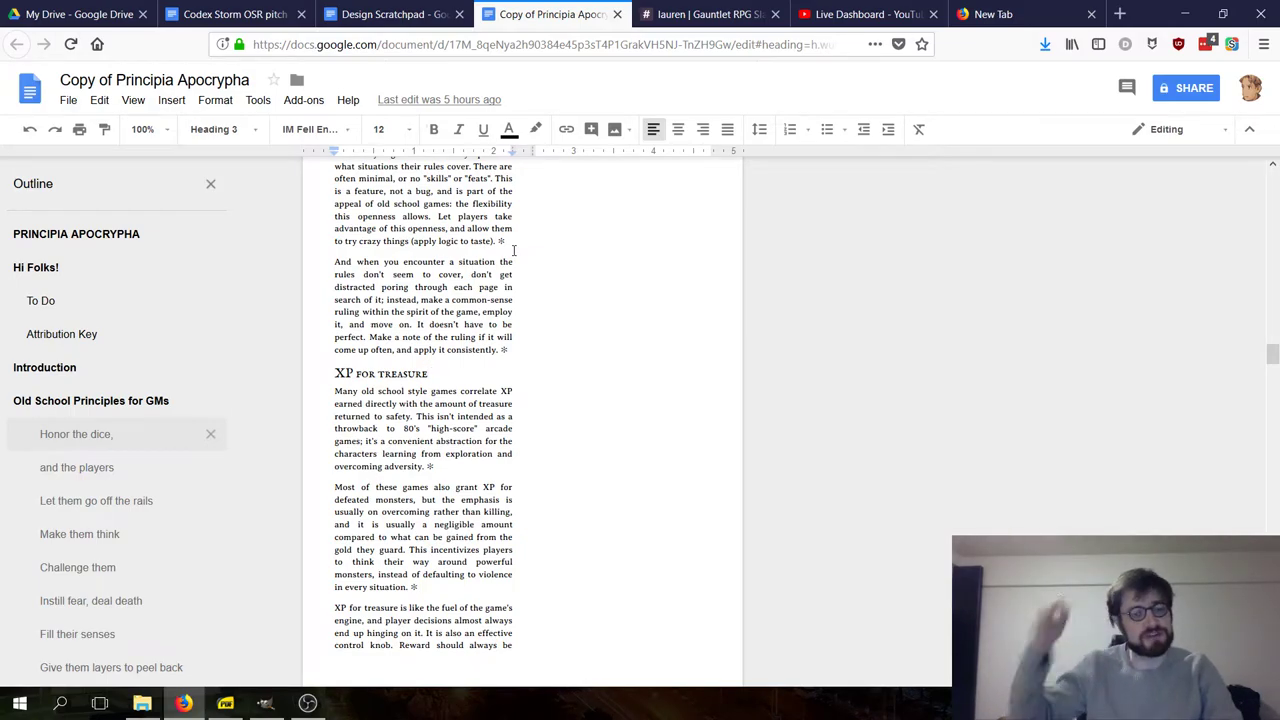
pyautogui.scroll(-3, 514, 250)
pyautogui.scroll(7, 640, 340)
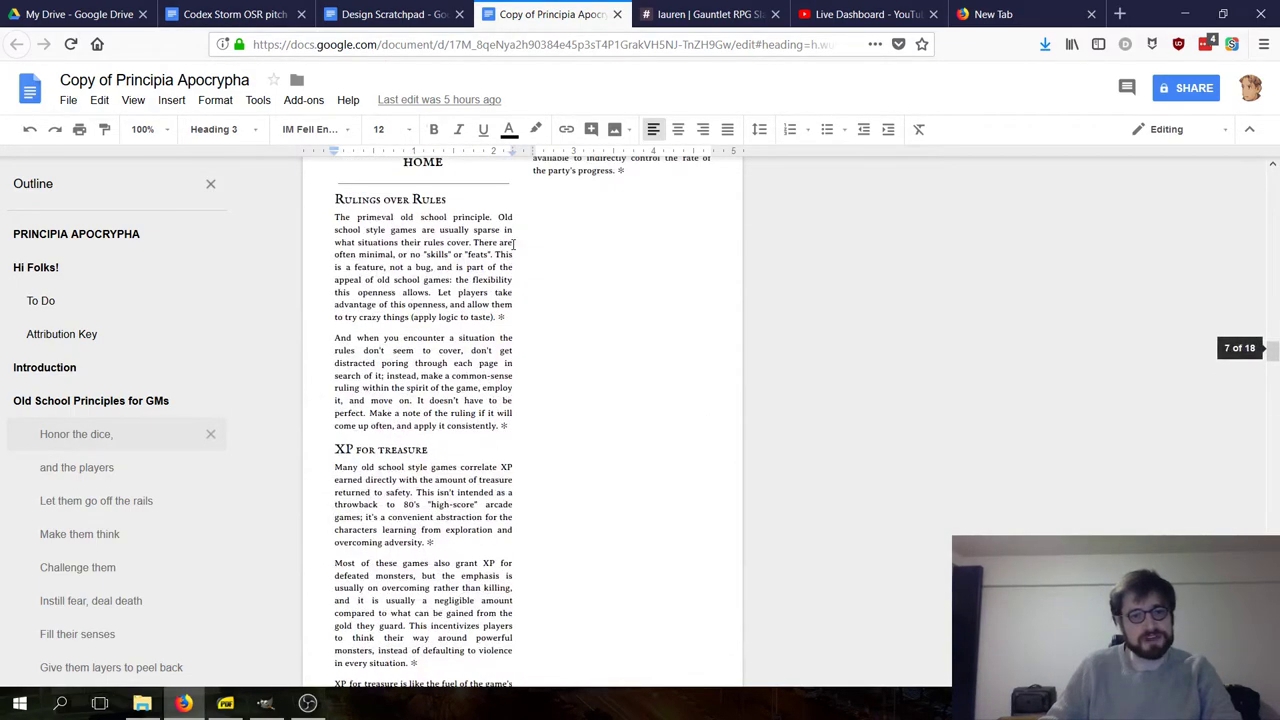
pyautogui.scroll(-3, 577, 393)
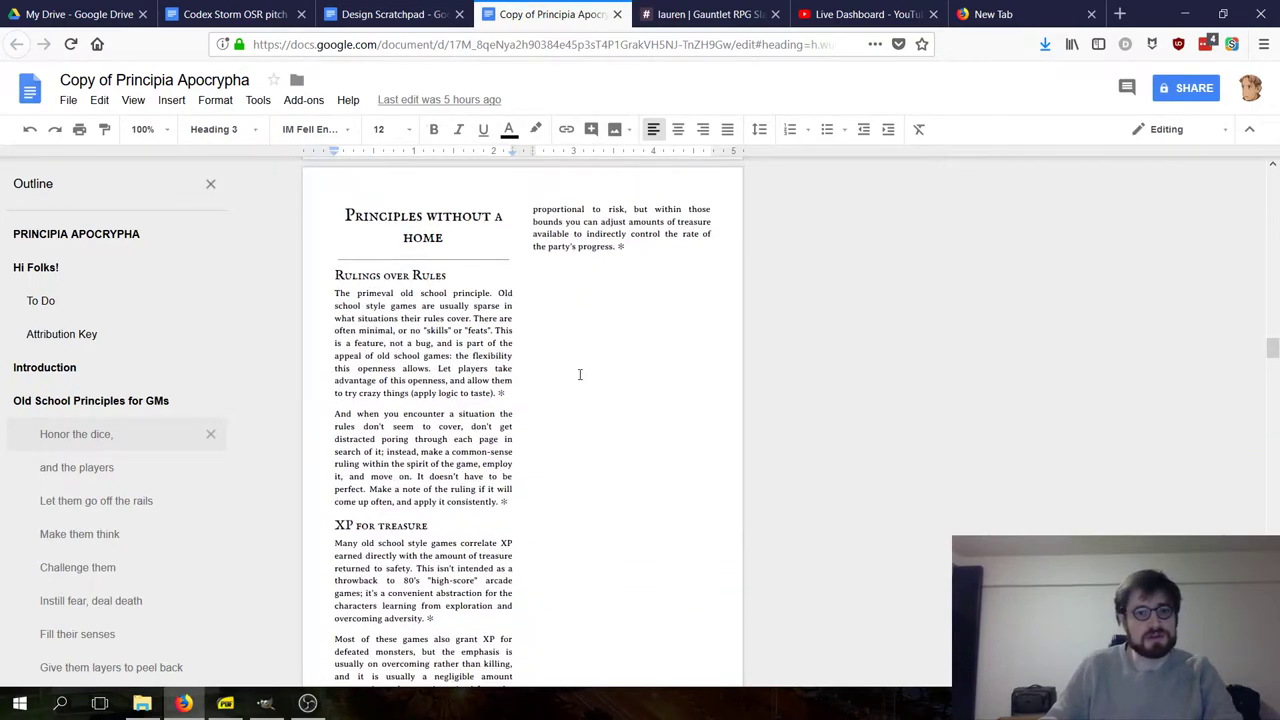
# - Go to "Honor the dice, and the players" and highlight the first paragraph under "Divest yourself of their fate"
pyautogui.scroll(-6, 580, 380)
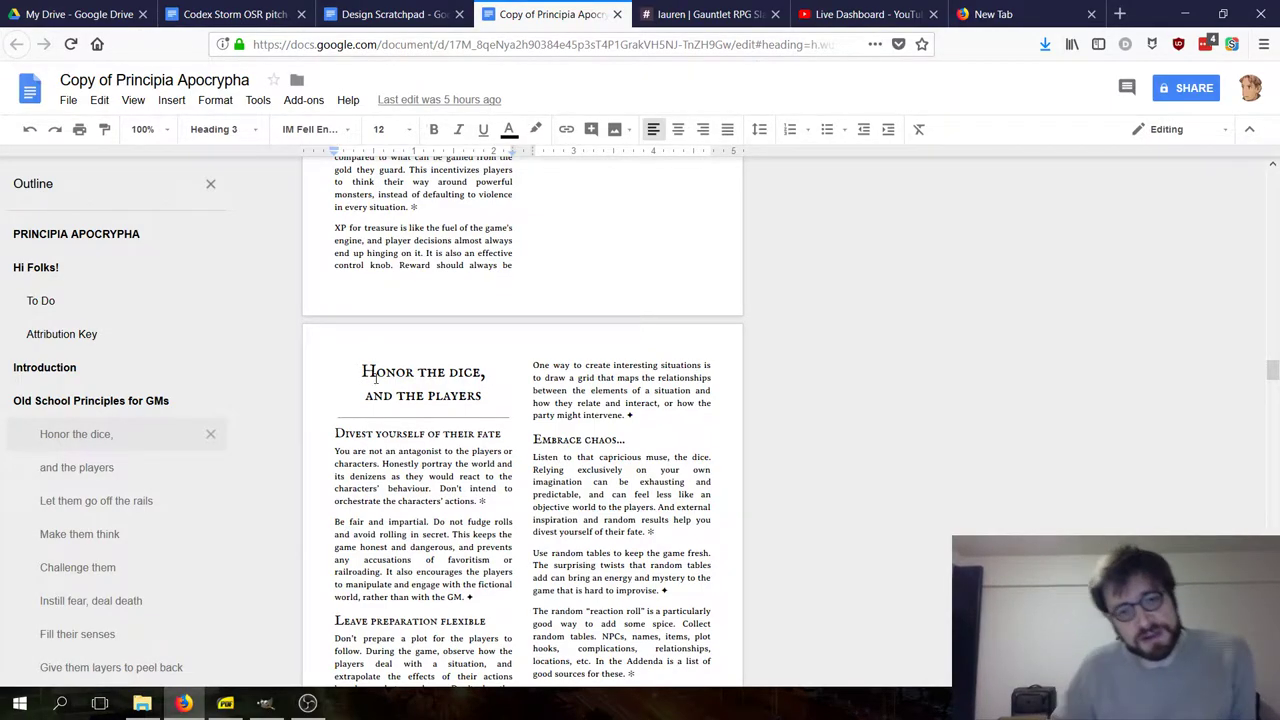
pyautogui.scroll(-1, 376, 378)
pyautogui.scroll(-2, 376, 378)
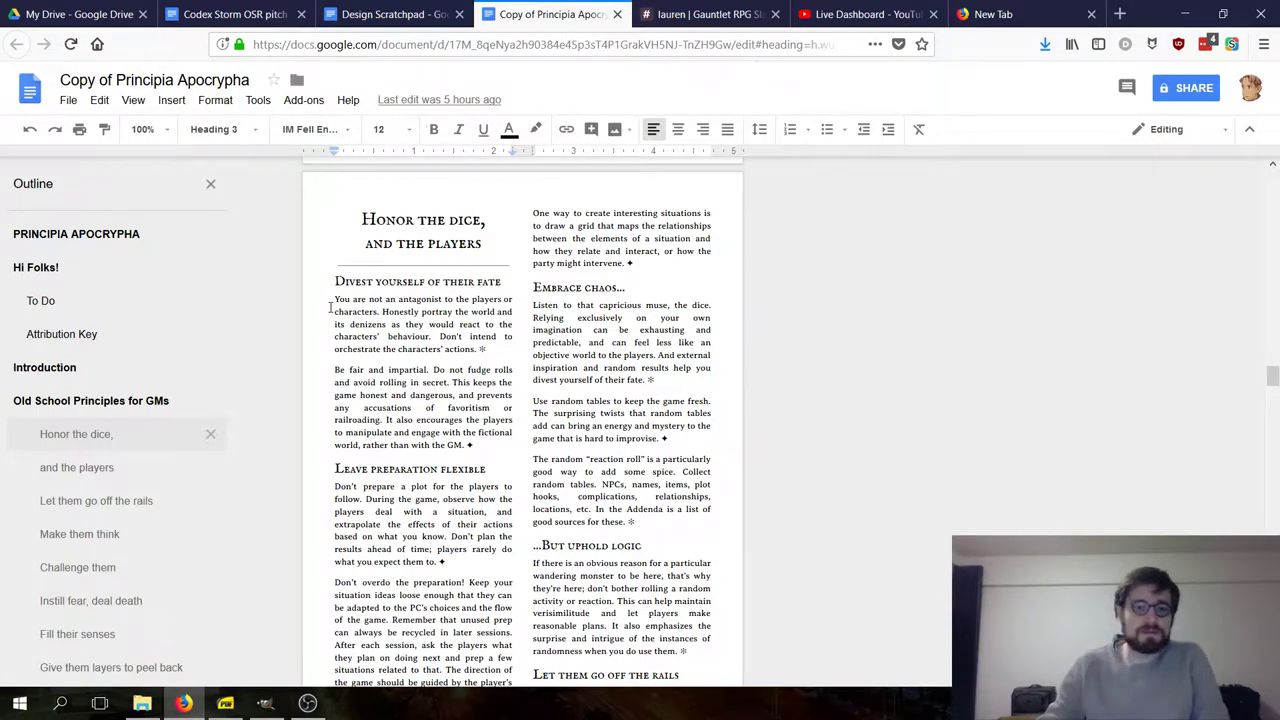
pyautogui.moveTo(371, 299)
pyautogui.mouseDown()
pyautogui.moveTo(560, 300)
pyautogui.moveTo(350, 313)
pyautogui.moveTo(378, 312)
pyautogui.mouseUp()
pyautogui.tripleClick(367, 311)
pyautogui.click(410, 313)
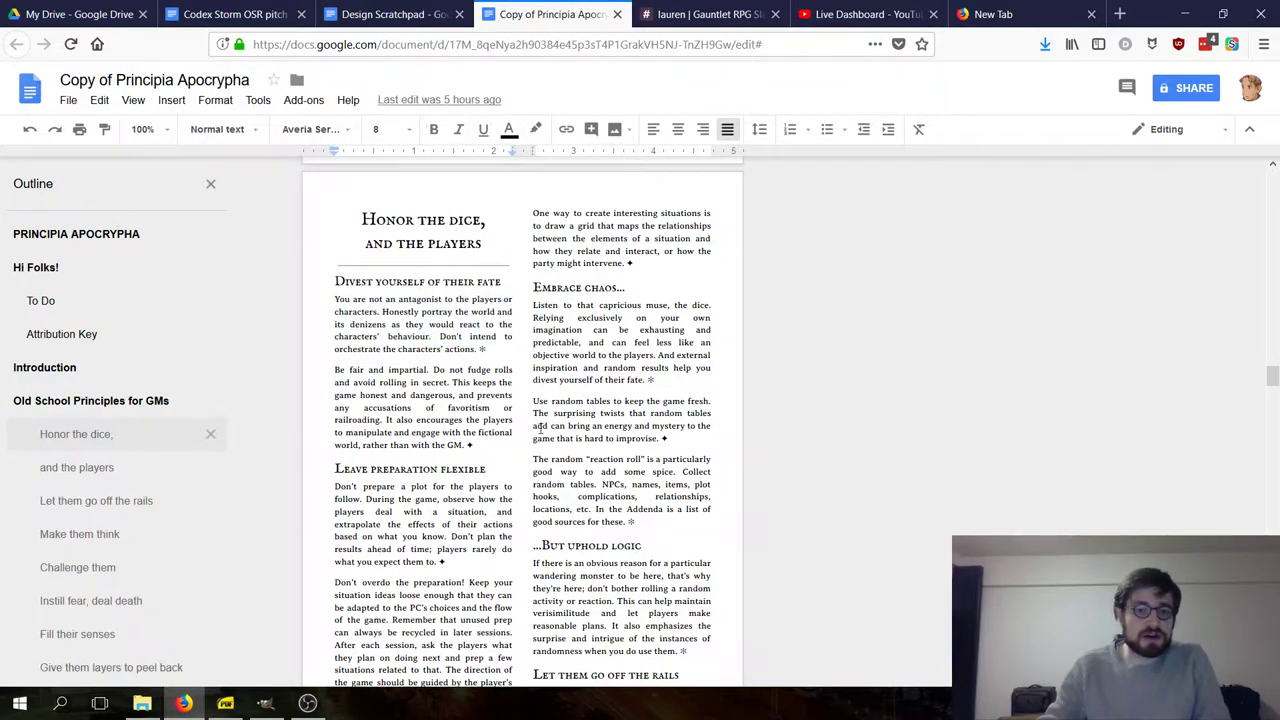
pyautogui.tripleClick(390, 324)
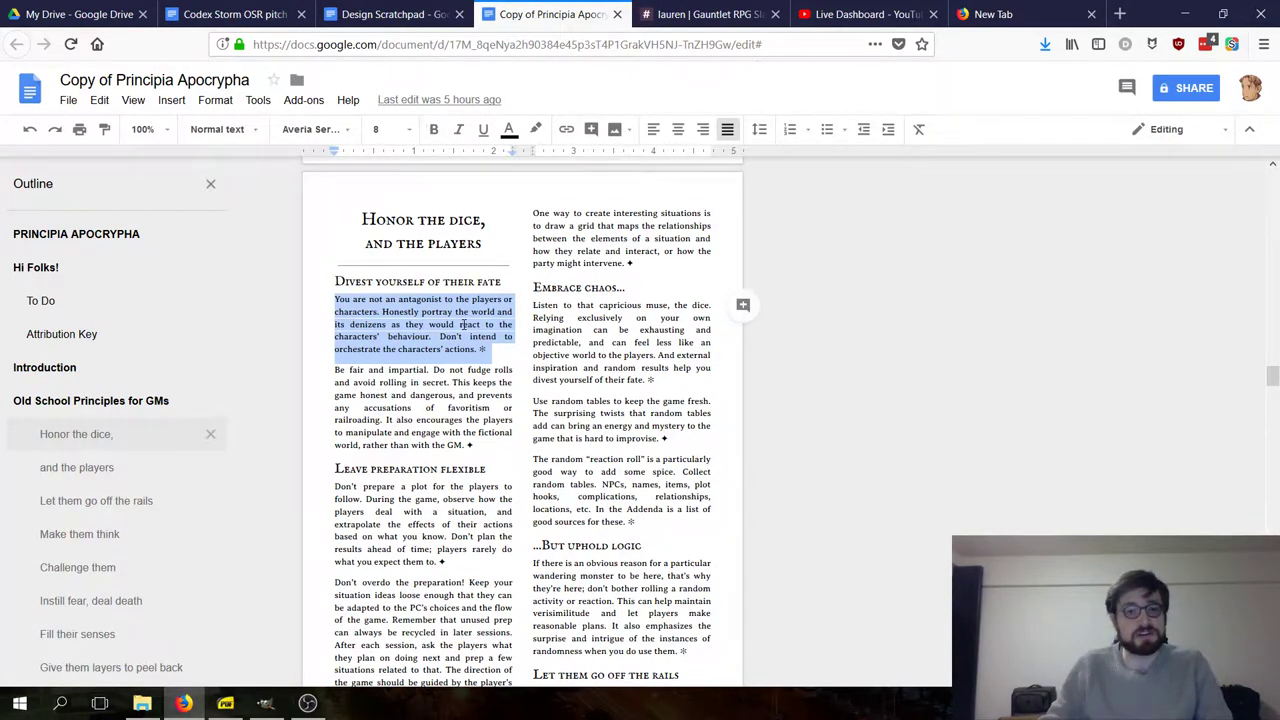
# - Review the paragraphs under "Divest yourself of their fate", highlighting the word "denizens"
pyautogui.click(465, 380)
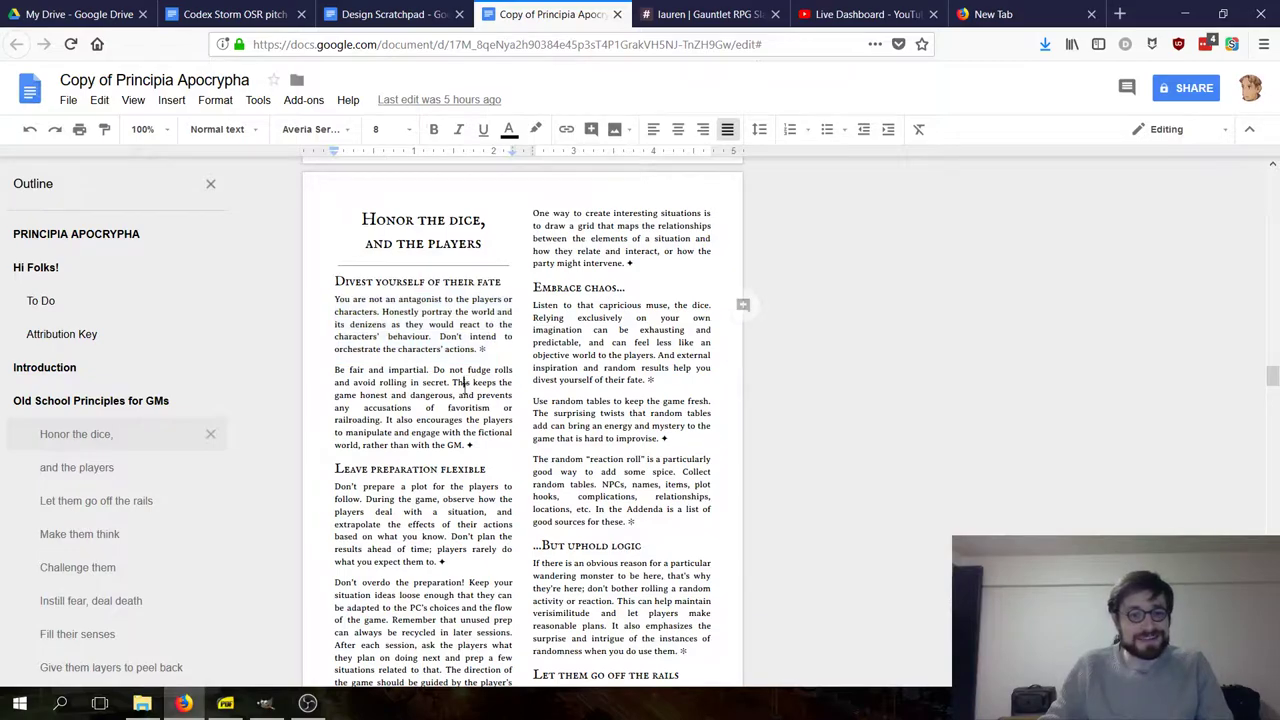
pyautogui.doubleClick(420, 349)
pyautogui.click(426, 349)
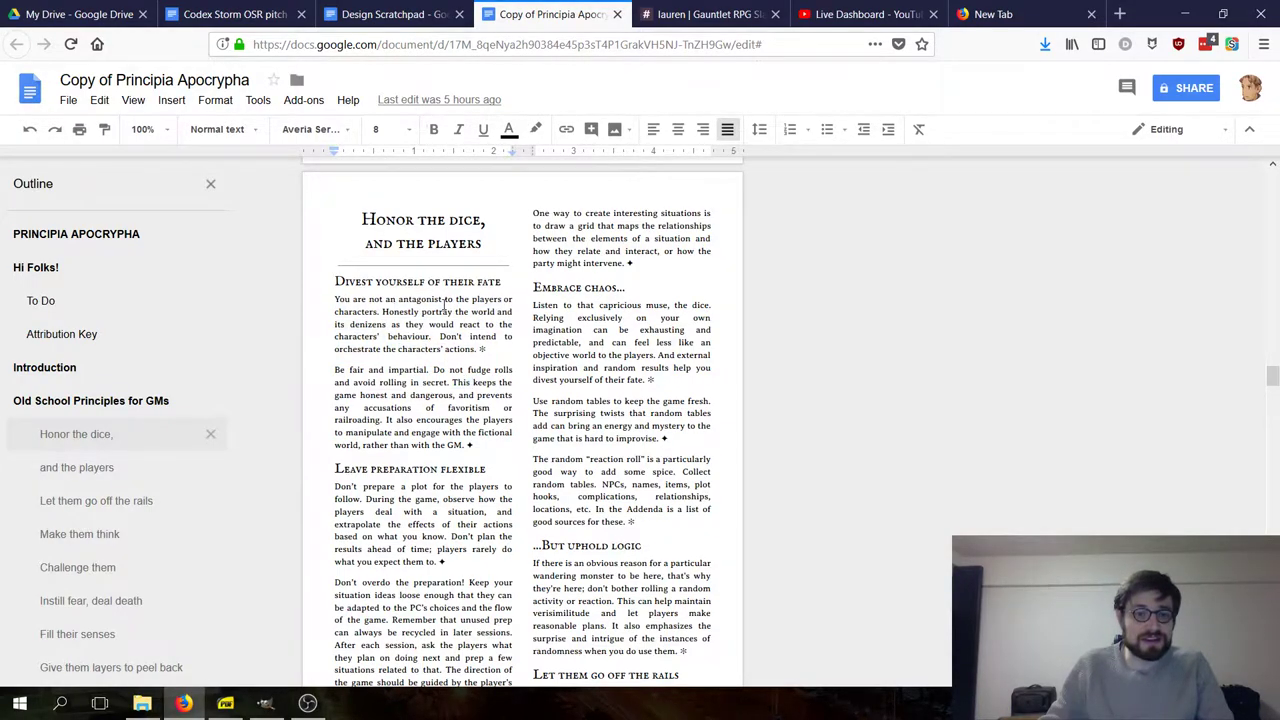
pyautogui.doubleClick(376, 326)
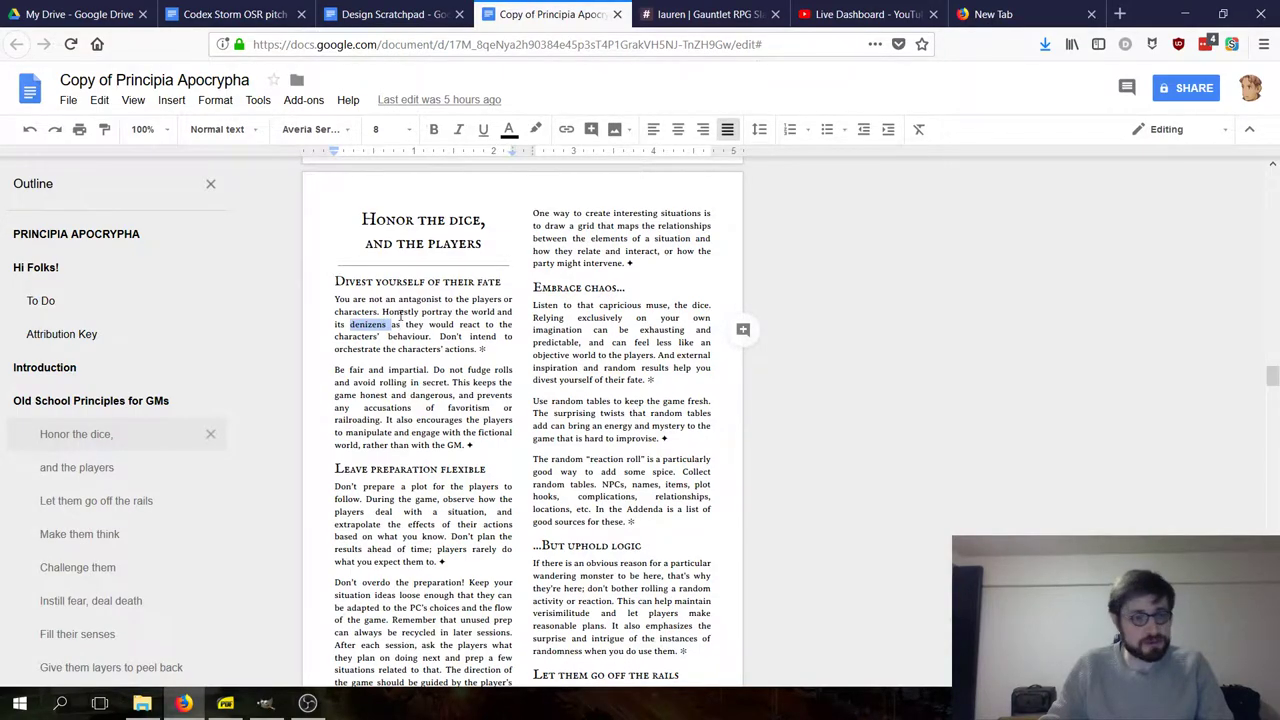
pyautogui.click(420, 420)
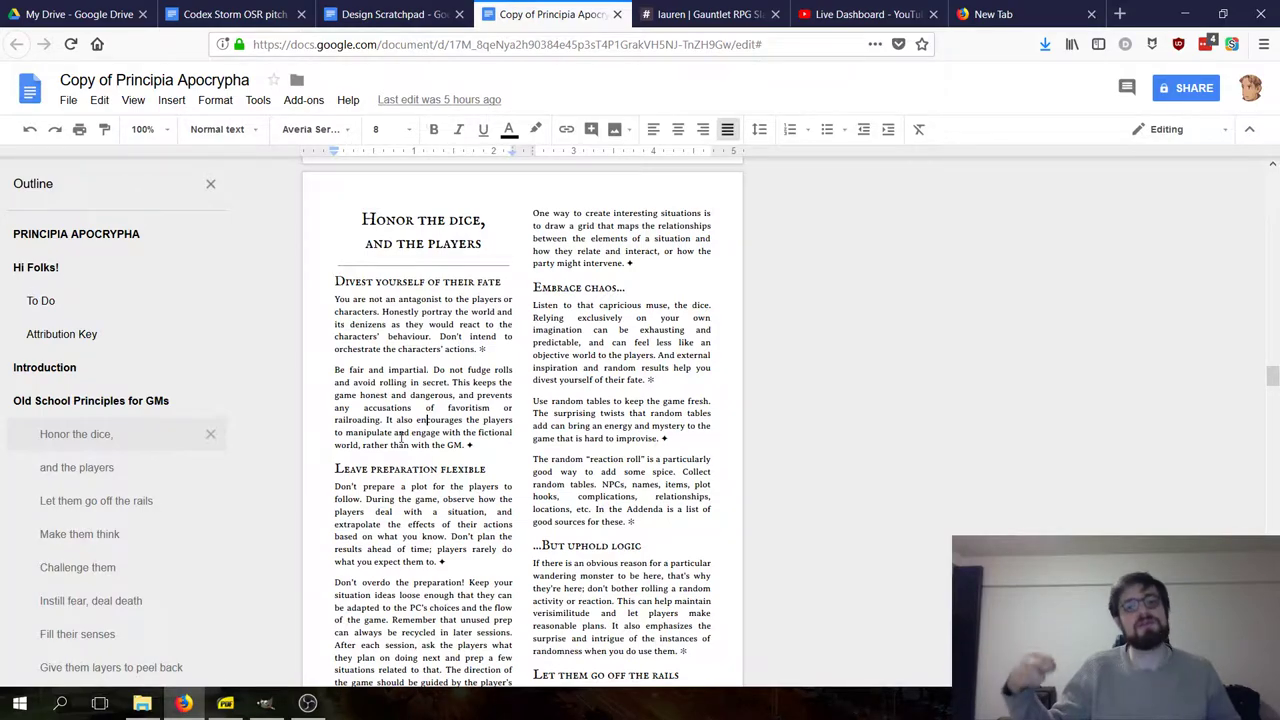
# - Continue to the "Leave preparation flexible" section and highlight its heading
pyautogui.scroll(-2, 283, 397)
pyautogui.scroll(-2, 283, 397)
pyautogui.moveTo(338, 296); pyautogui.dragTo(455, 313)
pyautogui.click(455, 313)
pyautogui.click(340, 317)
pyautogui.moveTo(339, 317); pyautogui.dragTo(493, 318)
pyautogui.click(433, 359)
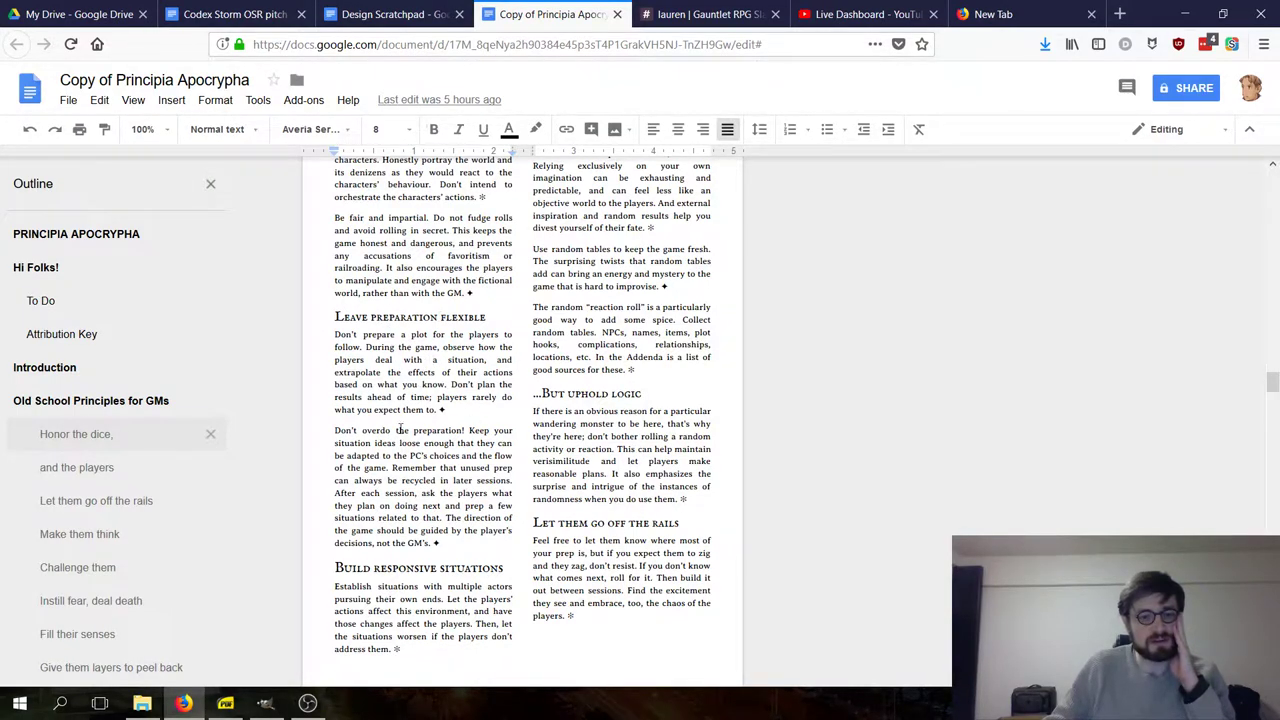
# - Examine "Build responsive situations", highlighting its heading and the sentence about the players' actions affecting the environment
pyautogui.scroll(-1, 391, 427)
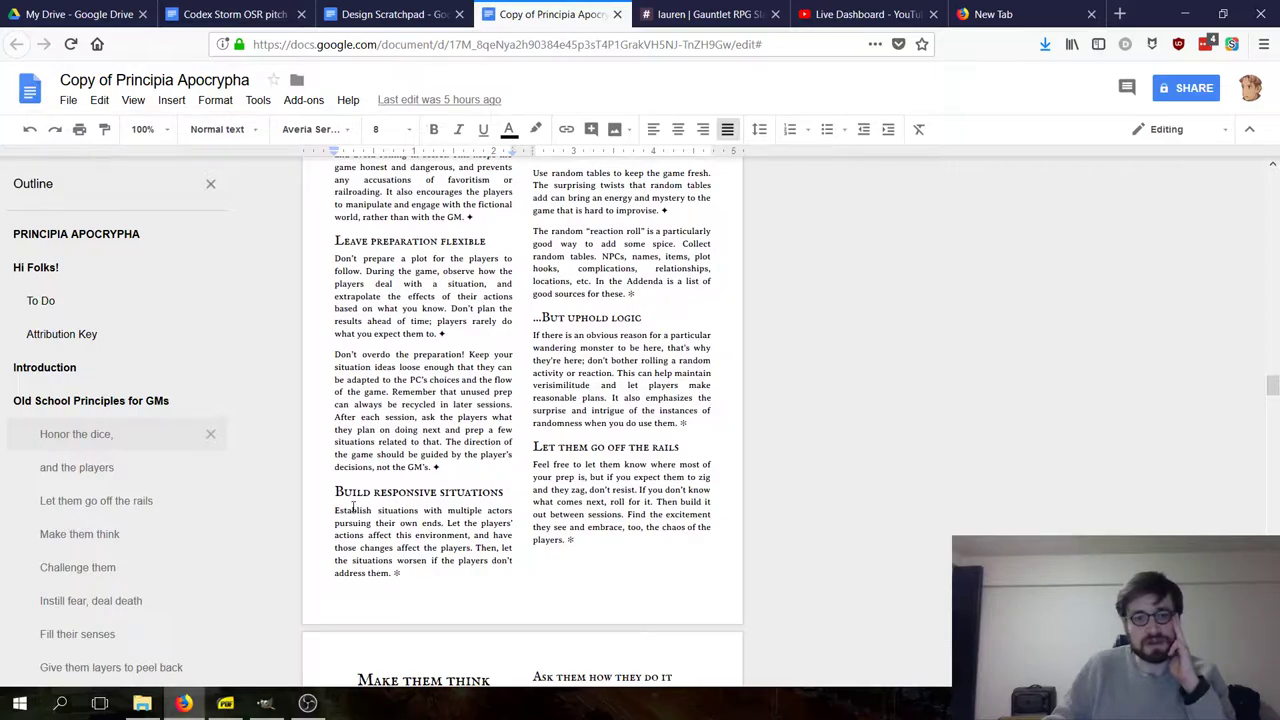
pyautogui.click(345, 492)
pyautogui.scroll(-1, 345, 490)
pyautogui.moveTo(335, 416); pyautogui.dragTo(503, 415)
pyautogui.click(503, 416)
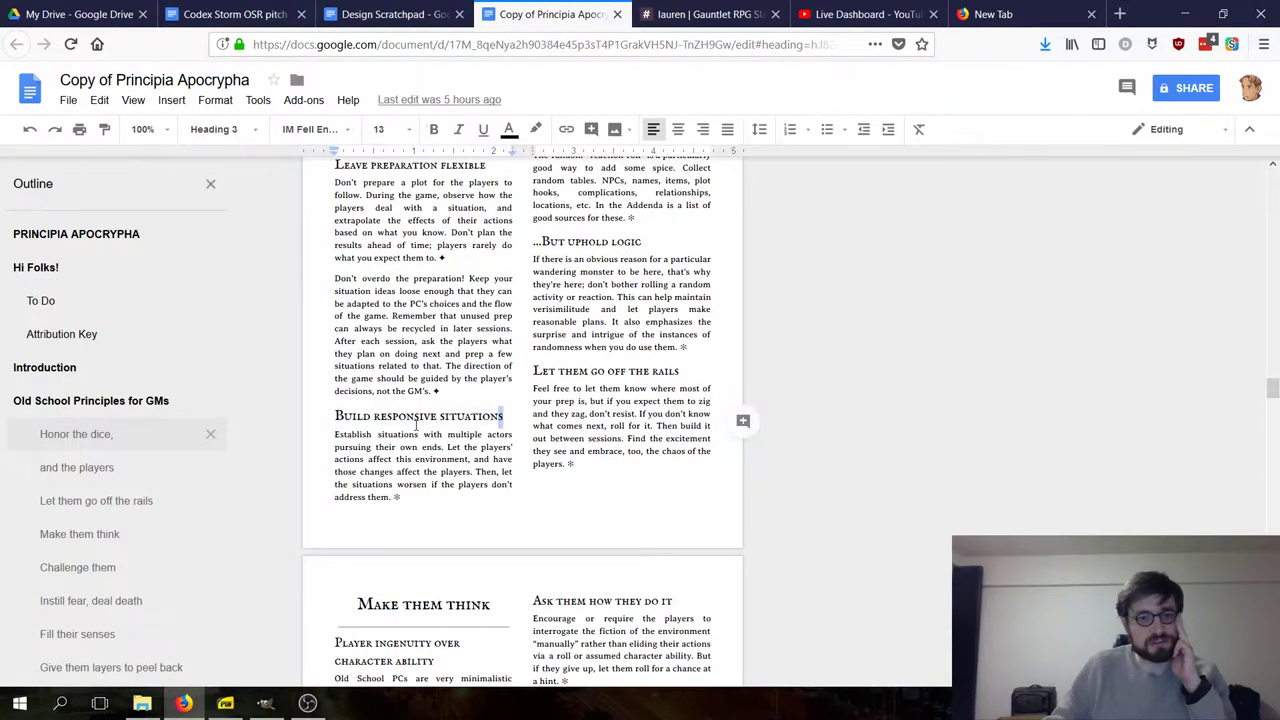
pyautogui.moveTo(336, 416); pyautogui.dragTo(507, 416)
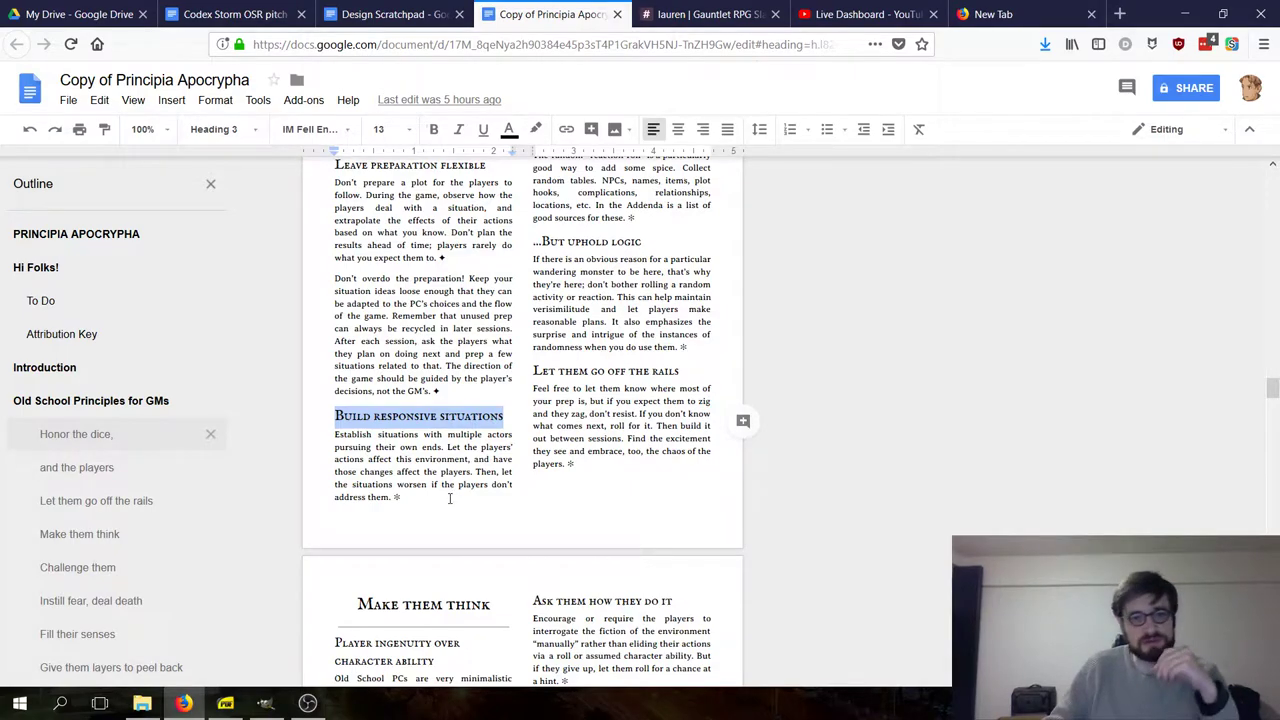
pyautogui.click(444, 490)
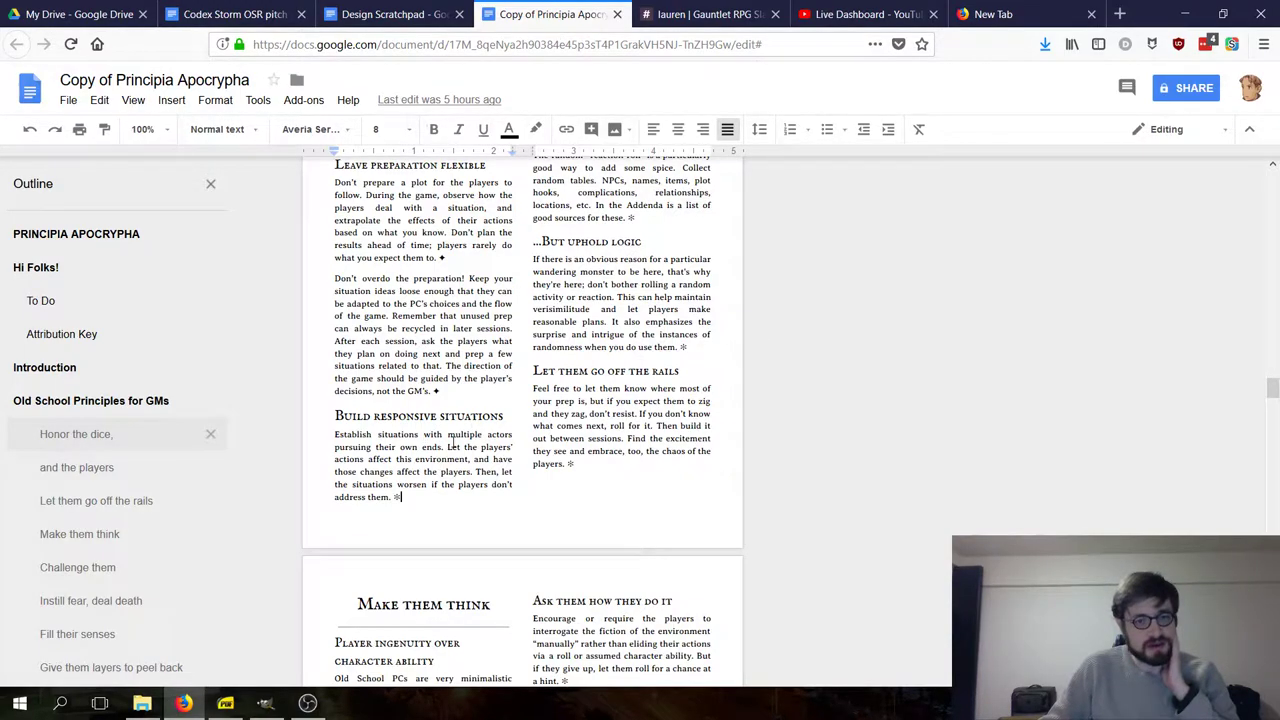
pyautogui.moveTo(447, 447); pyautogui.dragTo(473, 472)
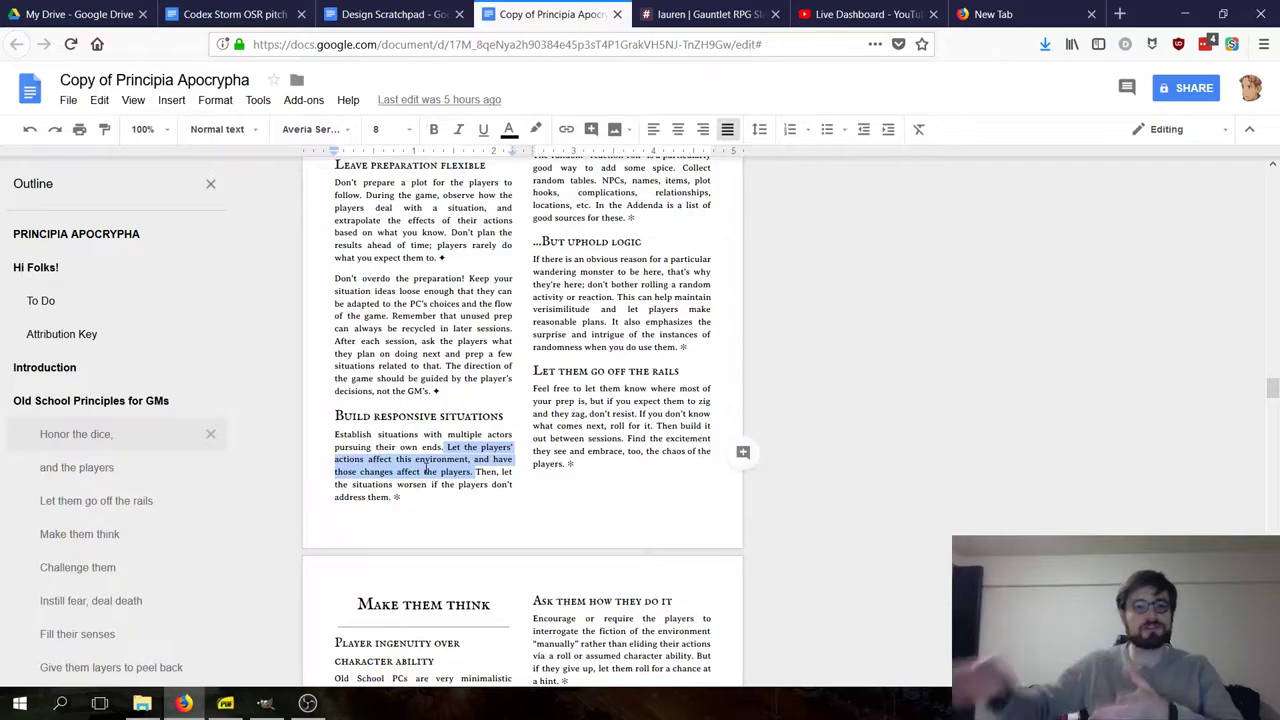
# - Review the paragraph on mapping relationships with a grid, followed by the "Embrace chaos..." section
pyautogui.scroll(5, 425, 468)
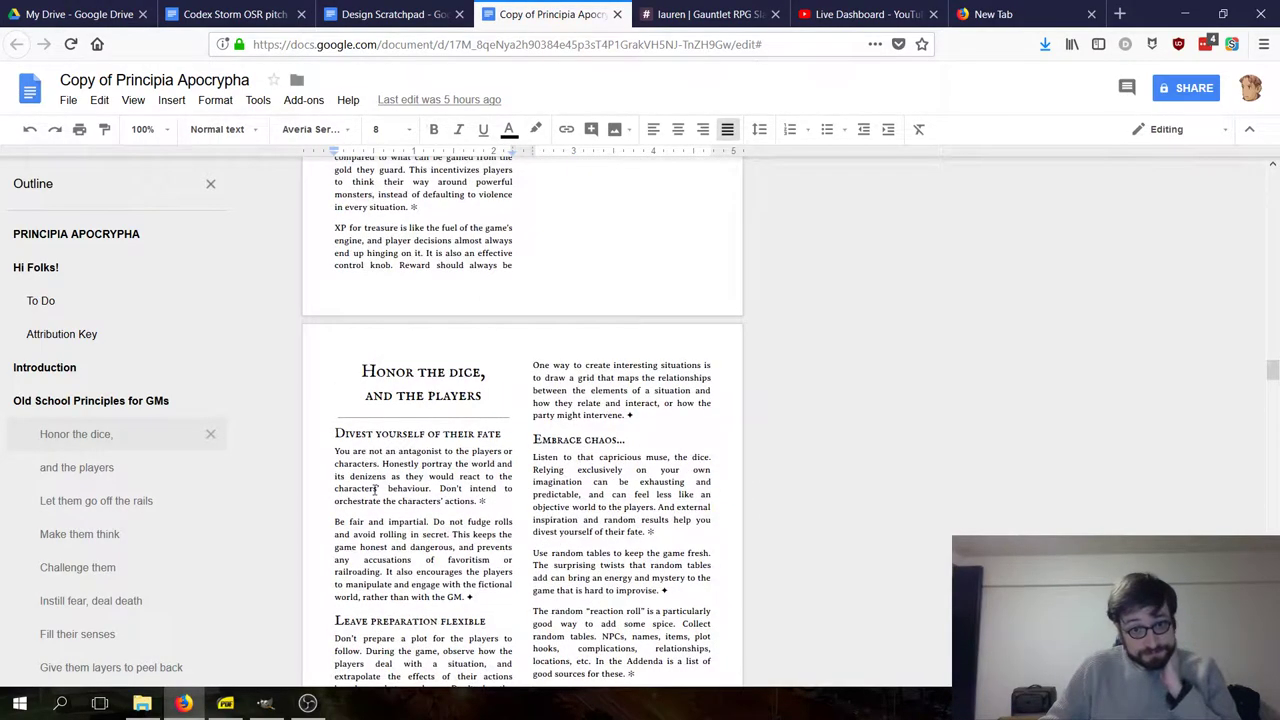
pyautogui.scroll(-2, 650, 380)
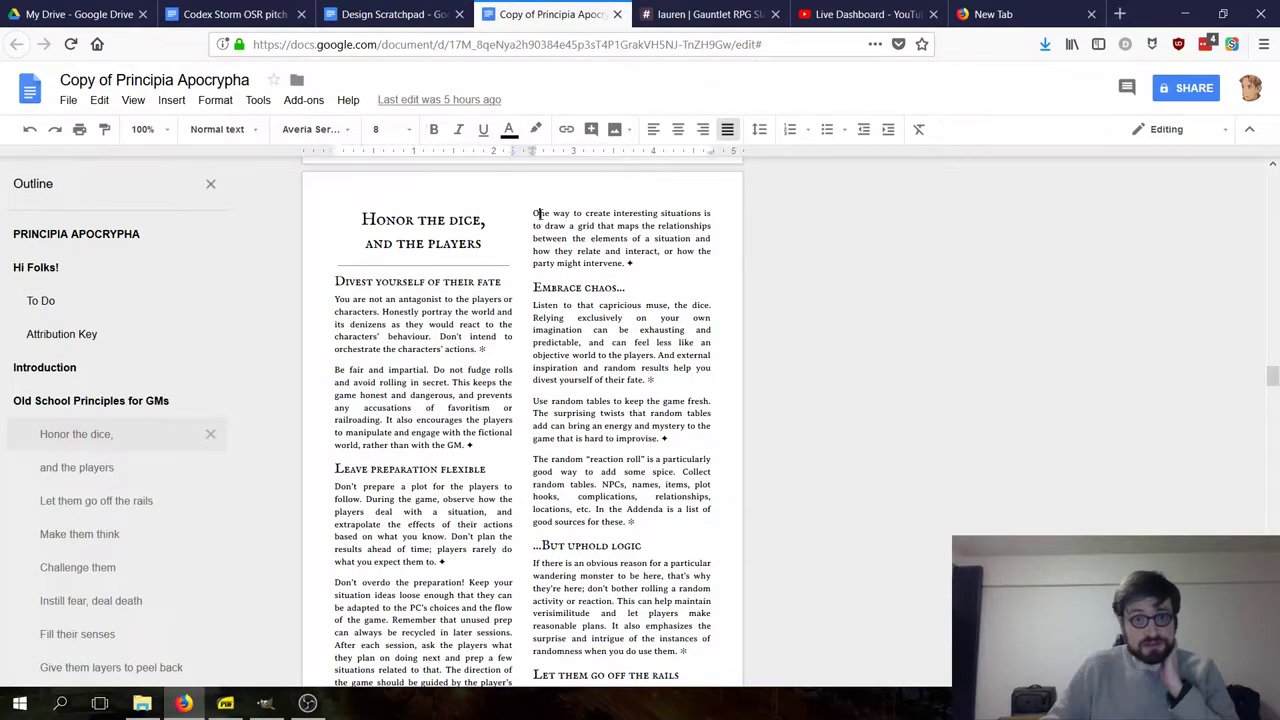
pyautogui.moveTo(535, 214); pyautogui.dragTo(629, 226)
pyautogui.click(579, 250)
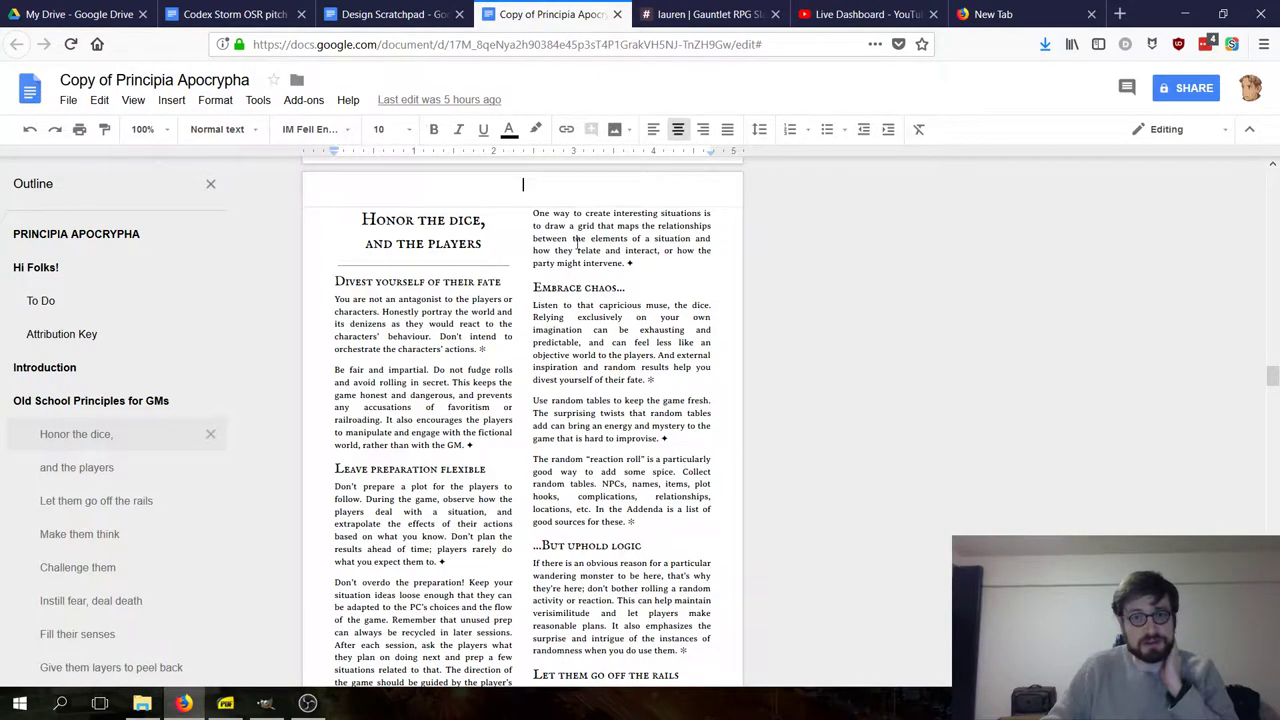
pyautogui.moveTo(593, 330); pyautogui.dragTo(579, 343)
pyautogui.click(572, 238)
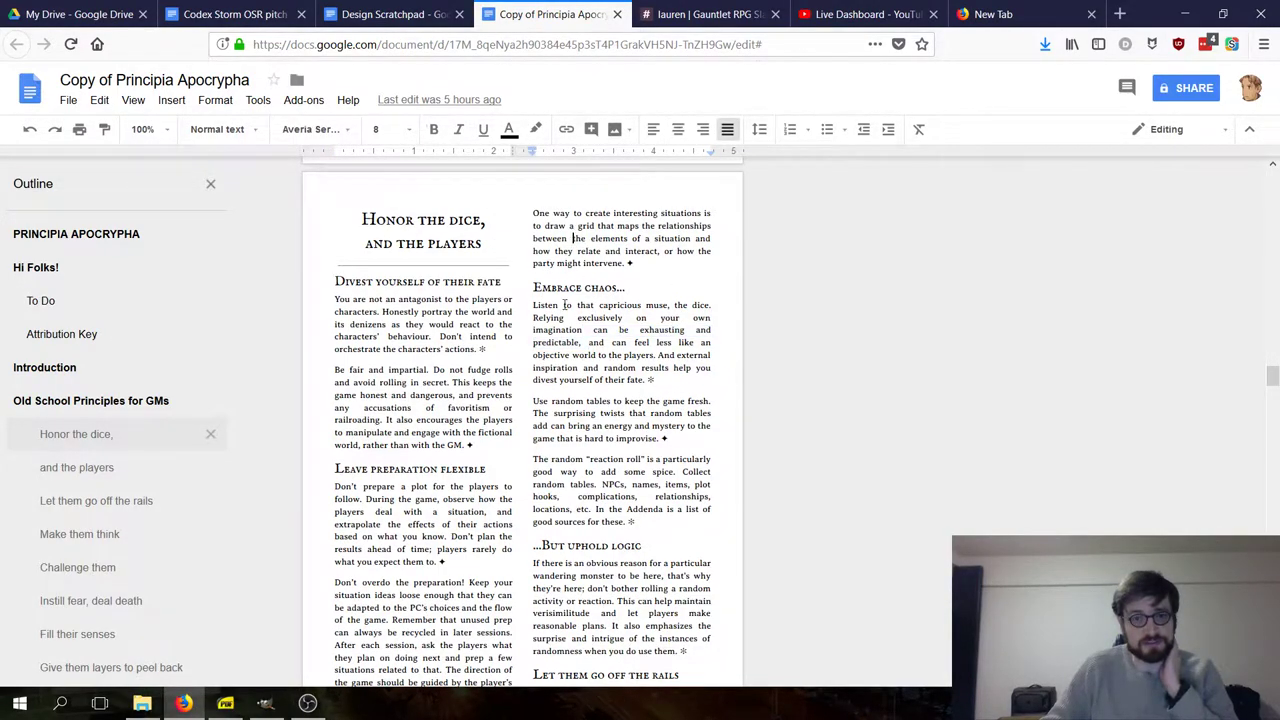
pyautogui.scroll(-2, 566, 300)
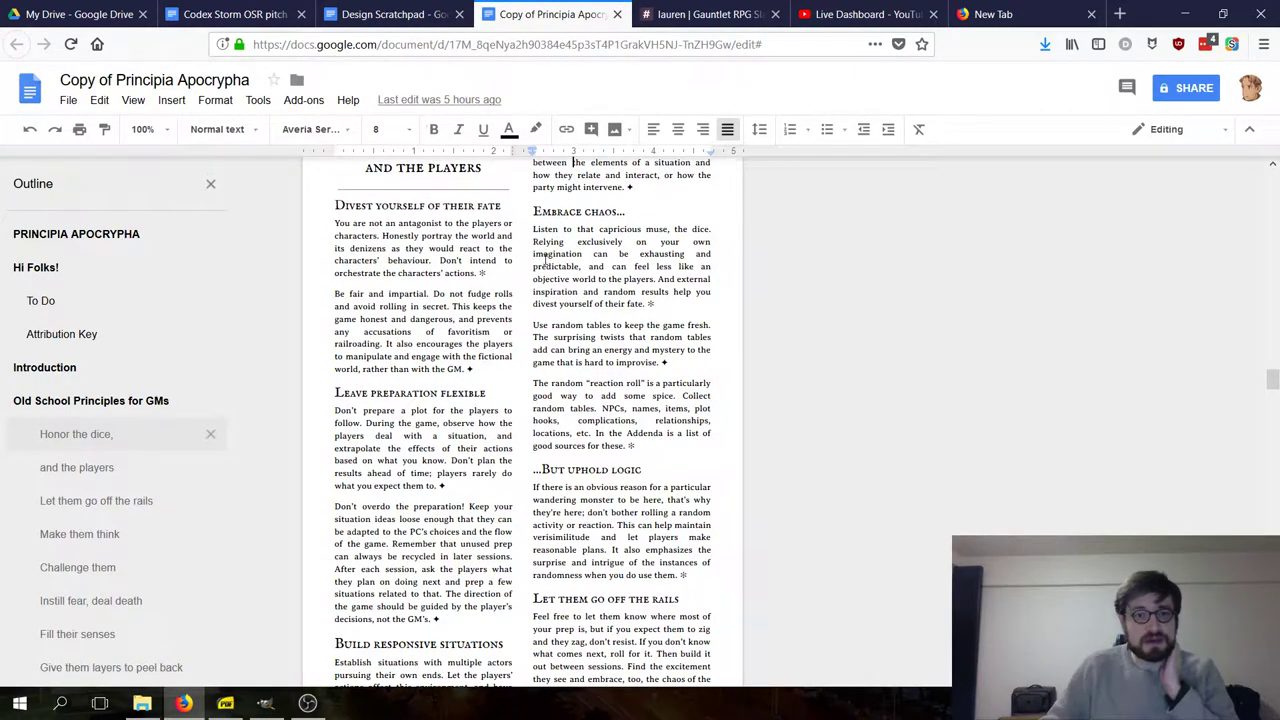
pyautogui.moveTo(533, 212); pyautogui.dragTo(580, 420)
# - Find the "...But uphold logic" section and highlight its whole paragraph
pyautogui.scroll(-4, 580, 420)
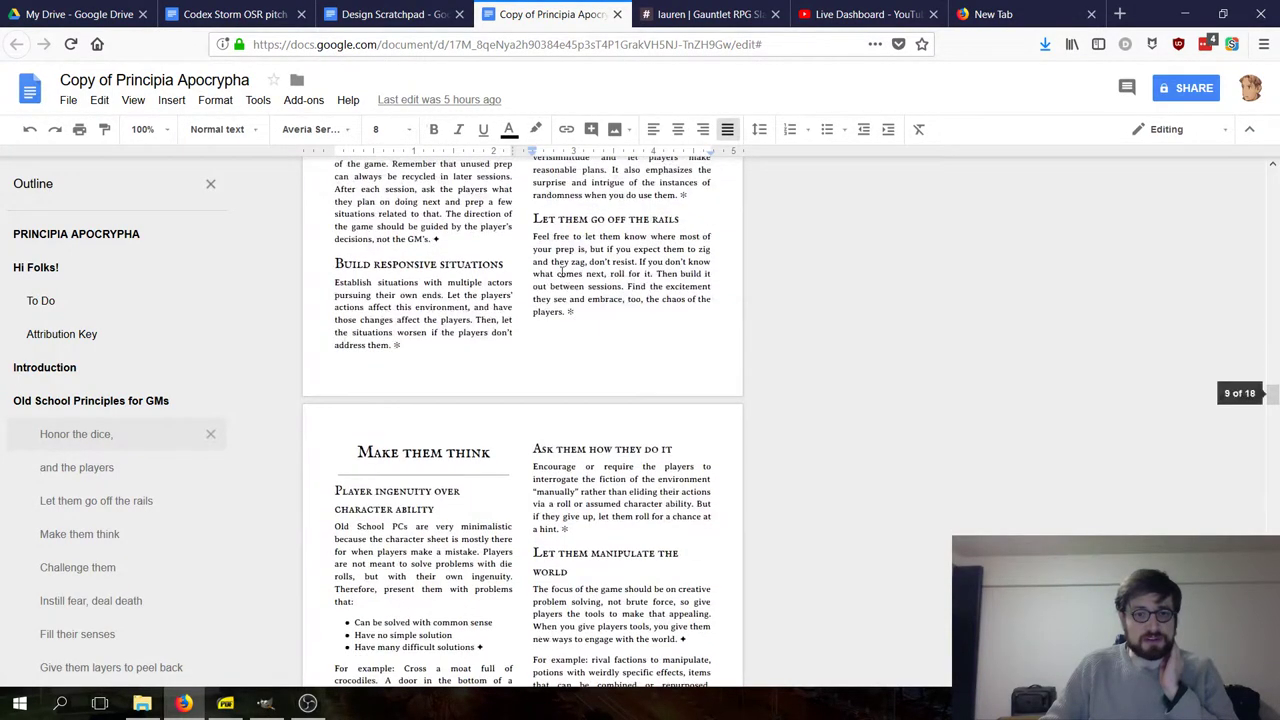
pyautogui.scroll(2, 580, 420)
pyautogui.moveTo(568, 243); pyautogui.dragTo(624, 297)
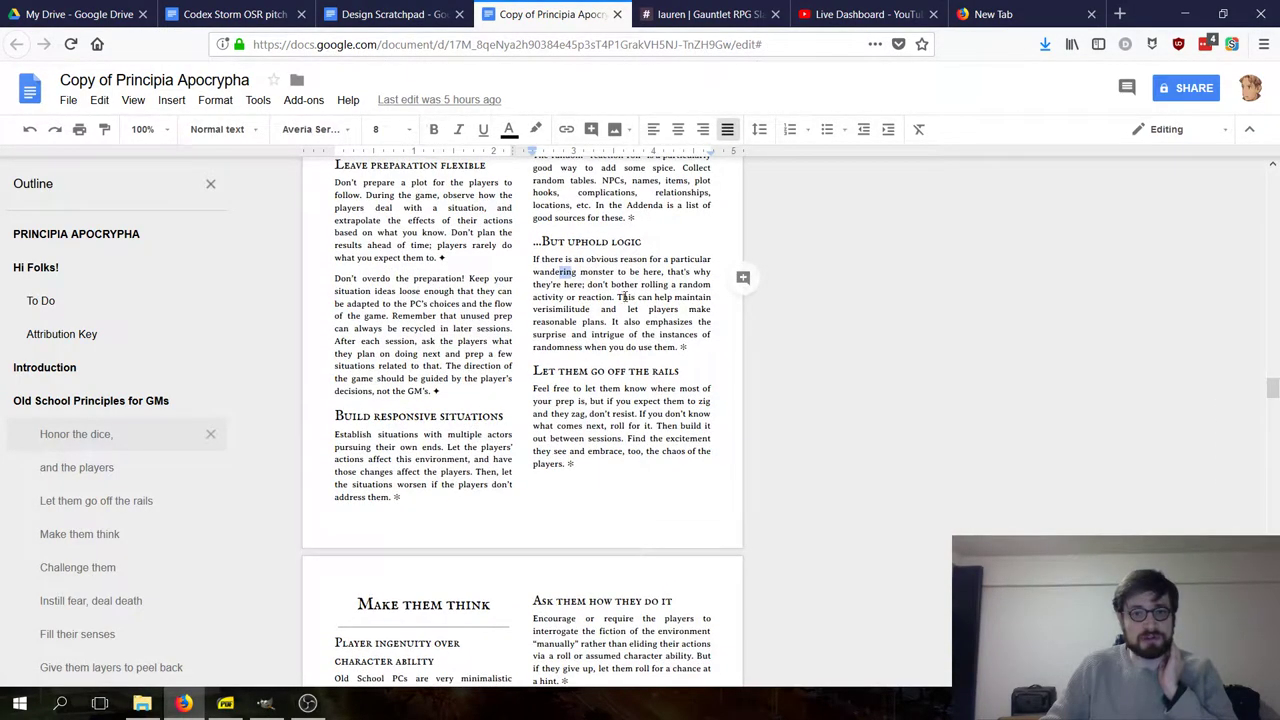
pyautogui.moveTo(533, 259); pyautogui.dragTo(619, 360)
pyautogui.moveTo(705, 356); pyautogui.dragTo(536, 259)
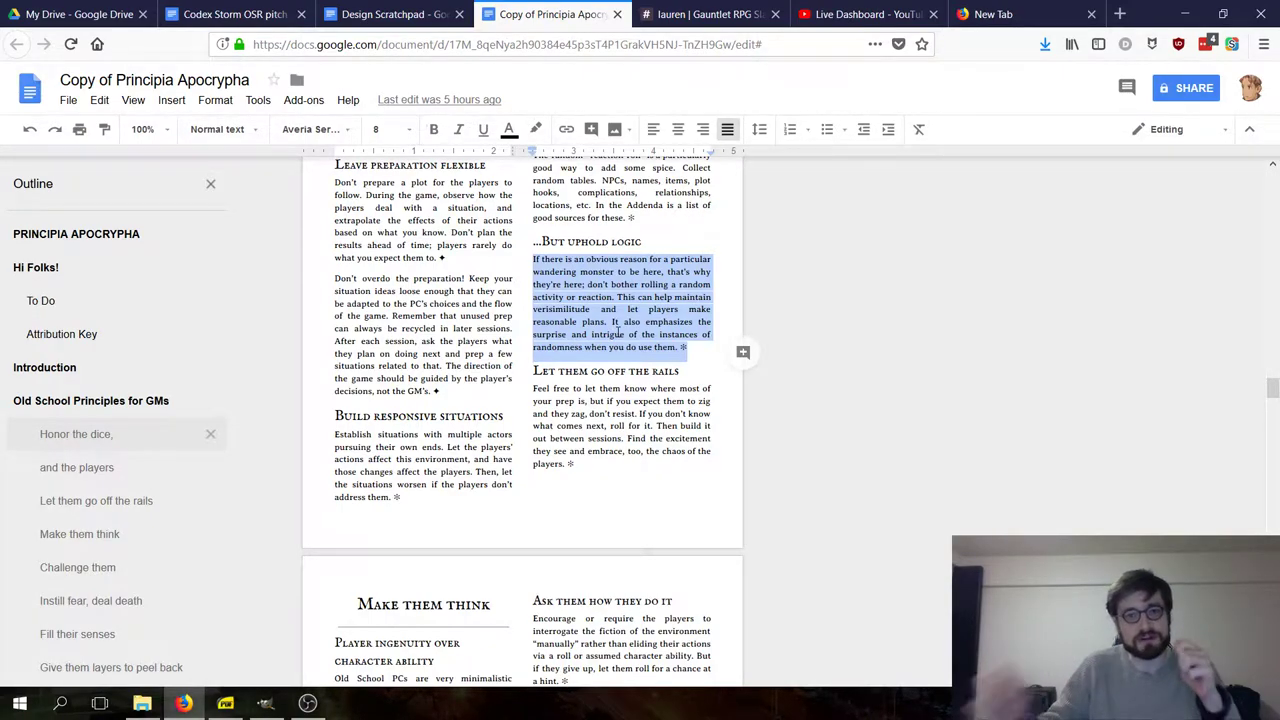
# - Review the "Let them go off the rails" paragraph, marking the part about players zagging when expected to zig
pyautogui.doubleClick(611, 389)
pyautogui.scroll(-3, 620, 400)
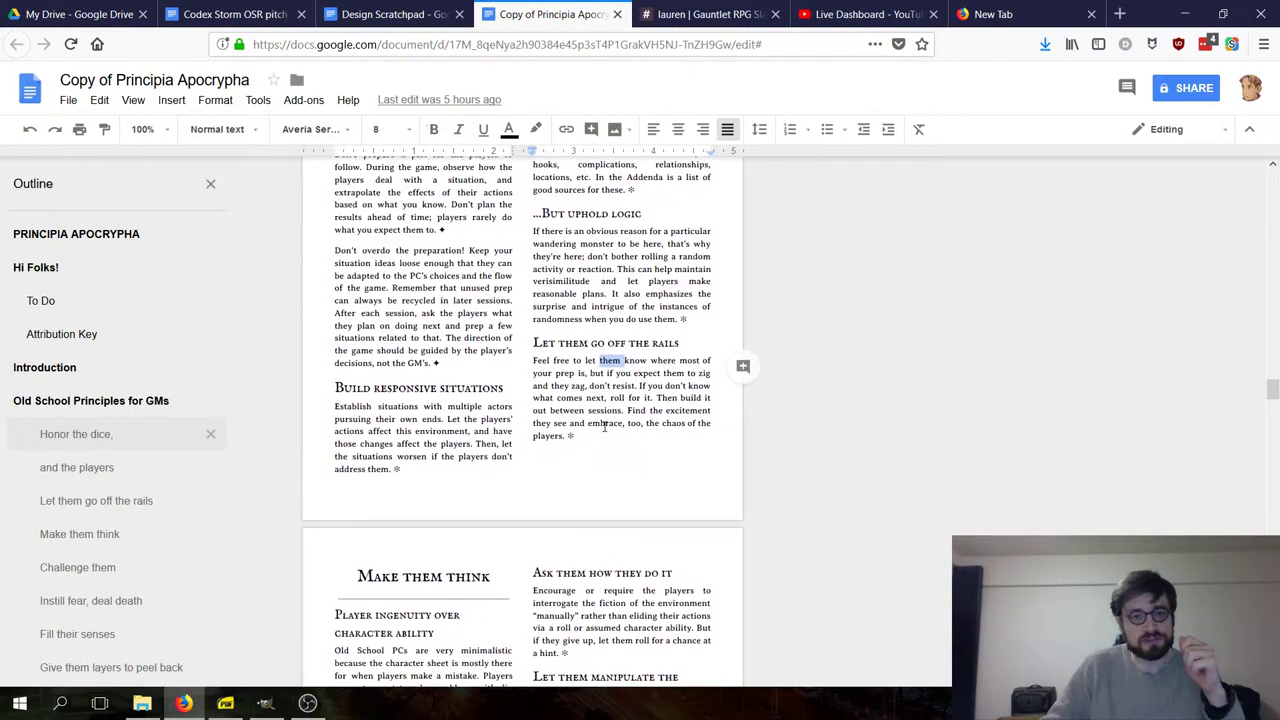
pyautogui.click(609, 350)
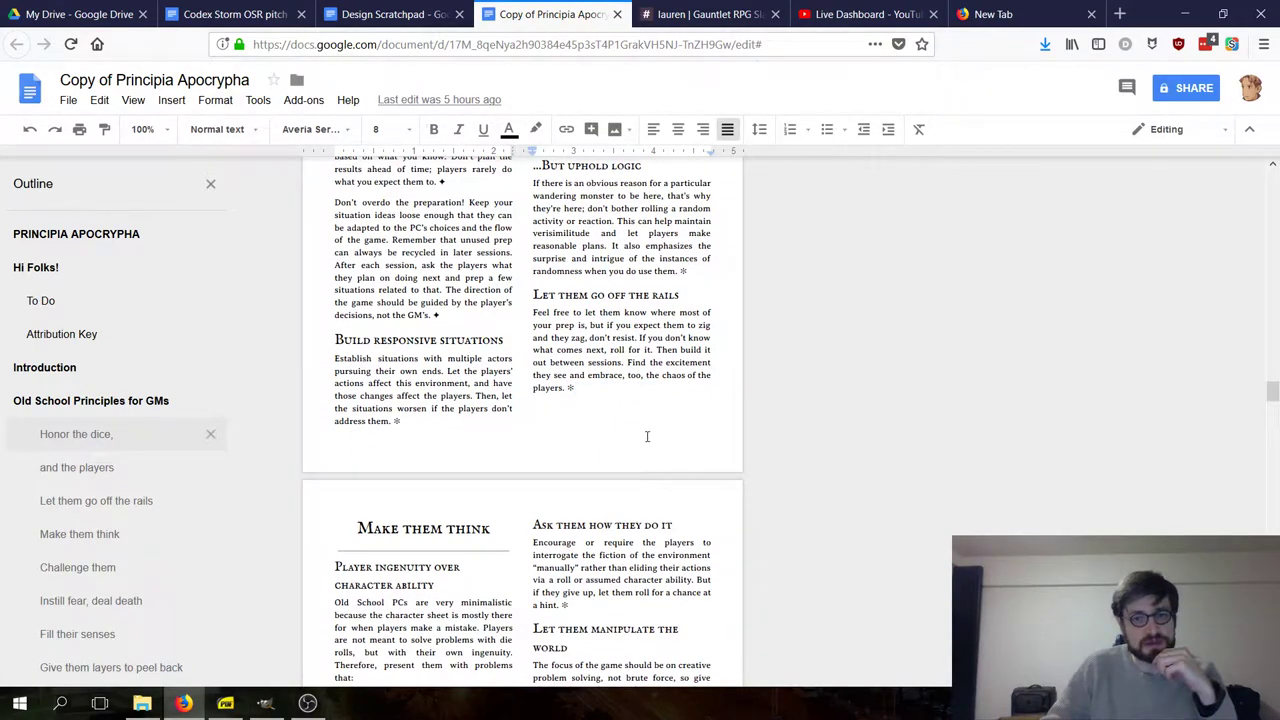
pyautogui.moveTo(557, 336); pyautogui.dragTo(740, 349)
pyautogui.click(589, 387)
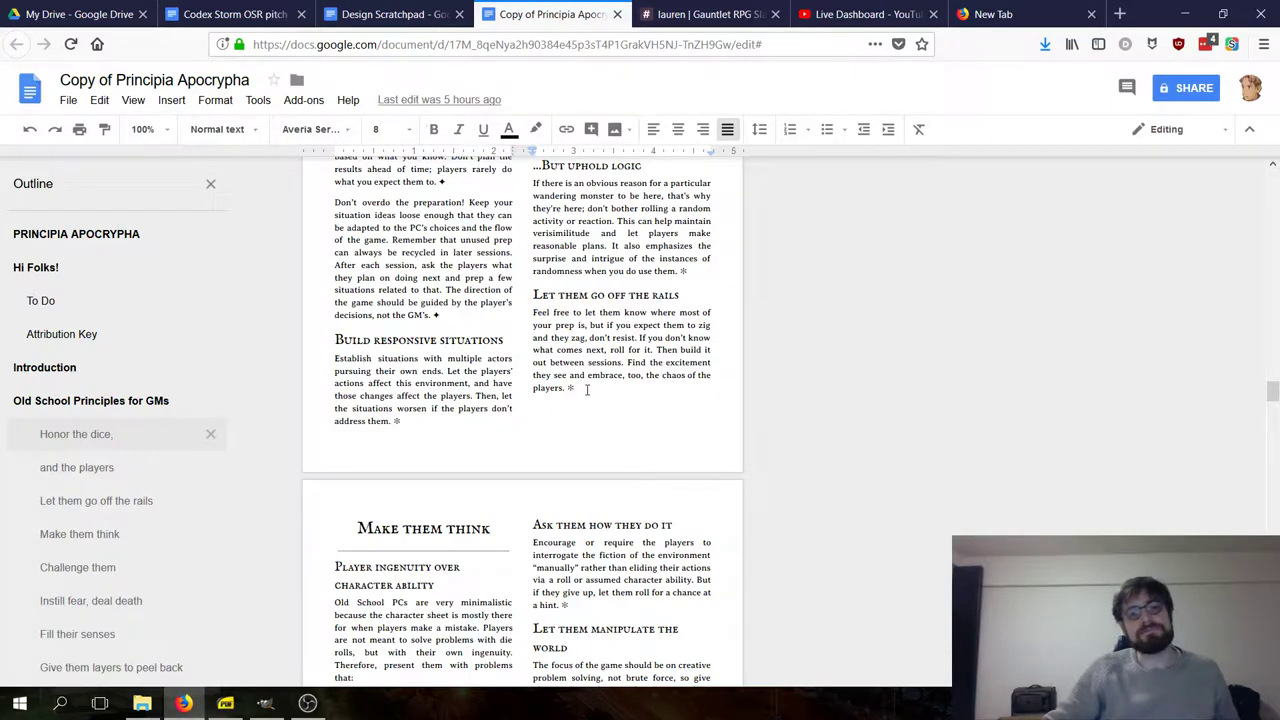
# - Go to the "Make them think" page and highlight the "Player ingenuity over character ability" heading
pyautogui.scroll(-1, 587, 390)
pyautogui.scroll(-4, 587, 390)
pyautogui.scroll(1, 407, 398)
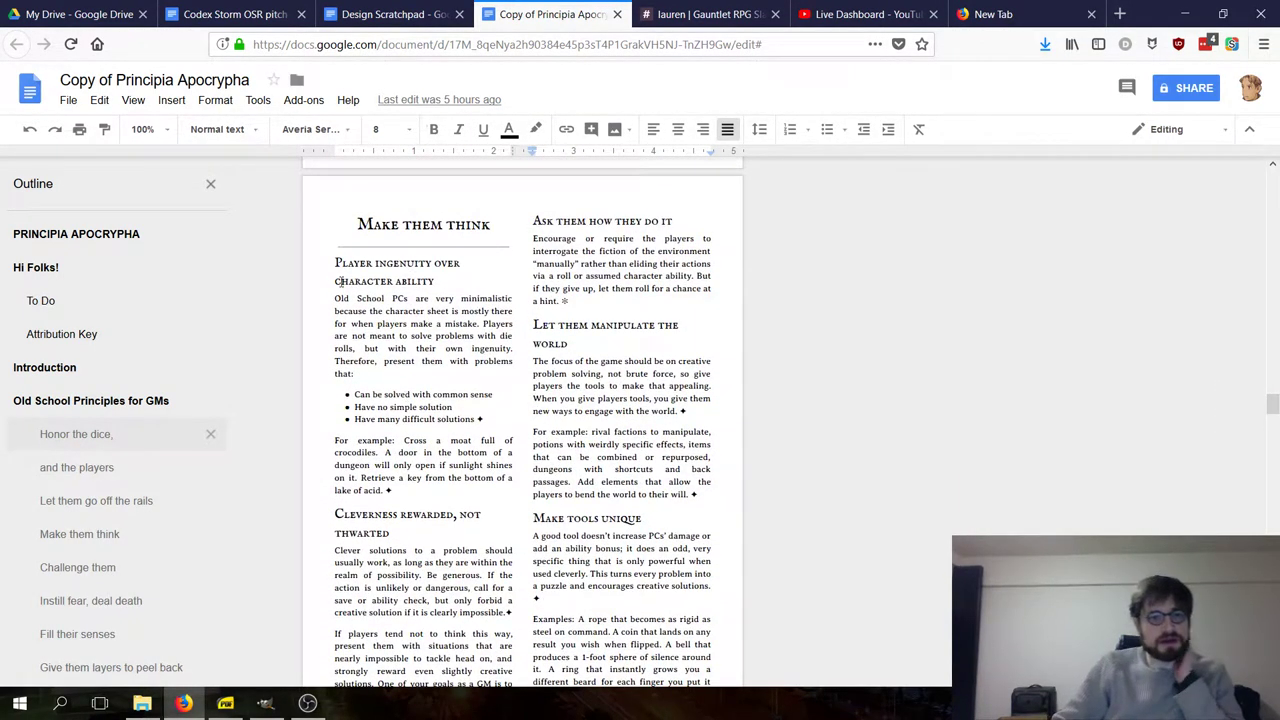
pyautogui.tripleClick(336, 262)
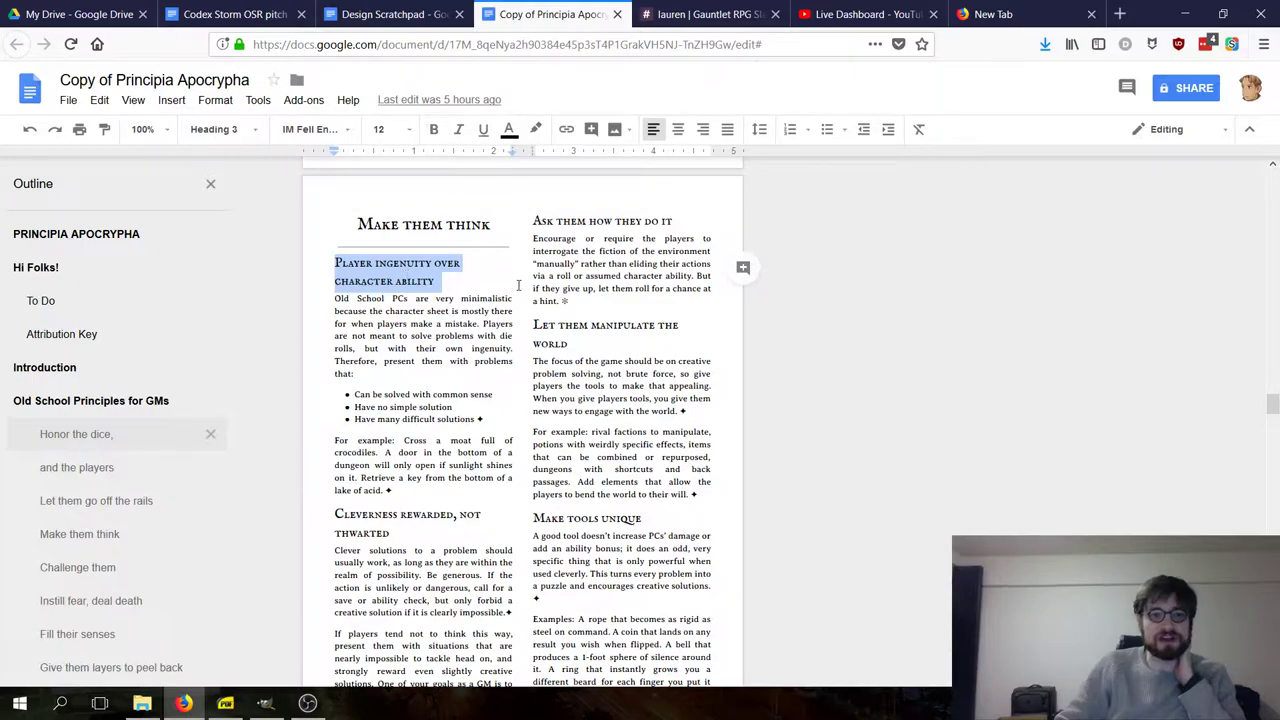
pyautogui.click(403, 337)
pyautogui.tripleClick(375, 291)
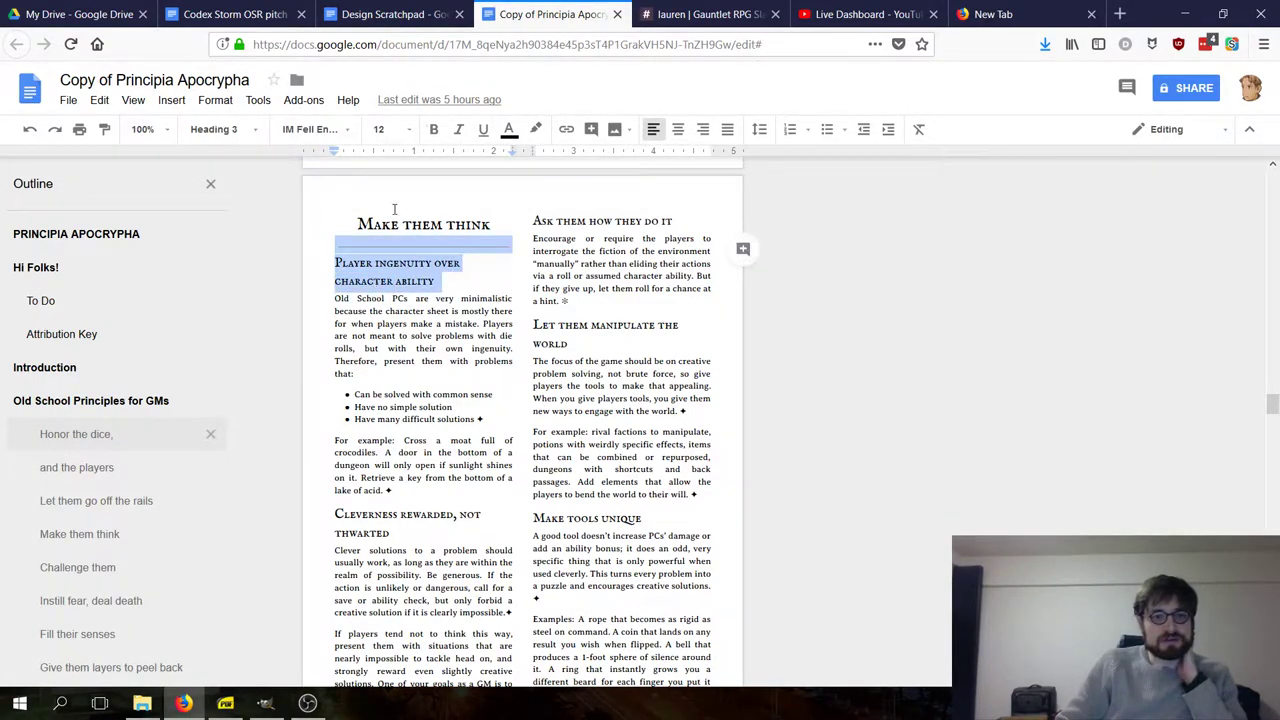
pyautogui.press('Right')
pyautogui.doubleClick(355, 262)
pyautogui.press('Left')
pyautogui.hotkey('ctrl', 'shift', 'Down')
pyautogui.press('Left')
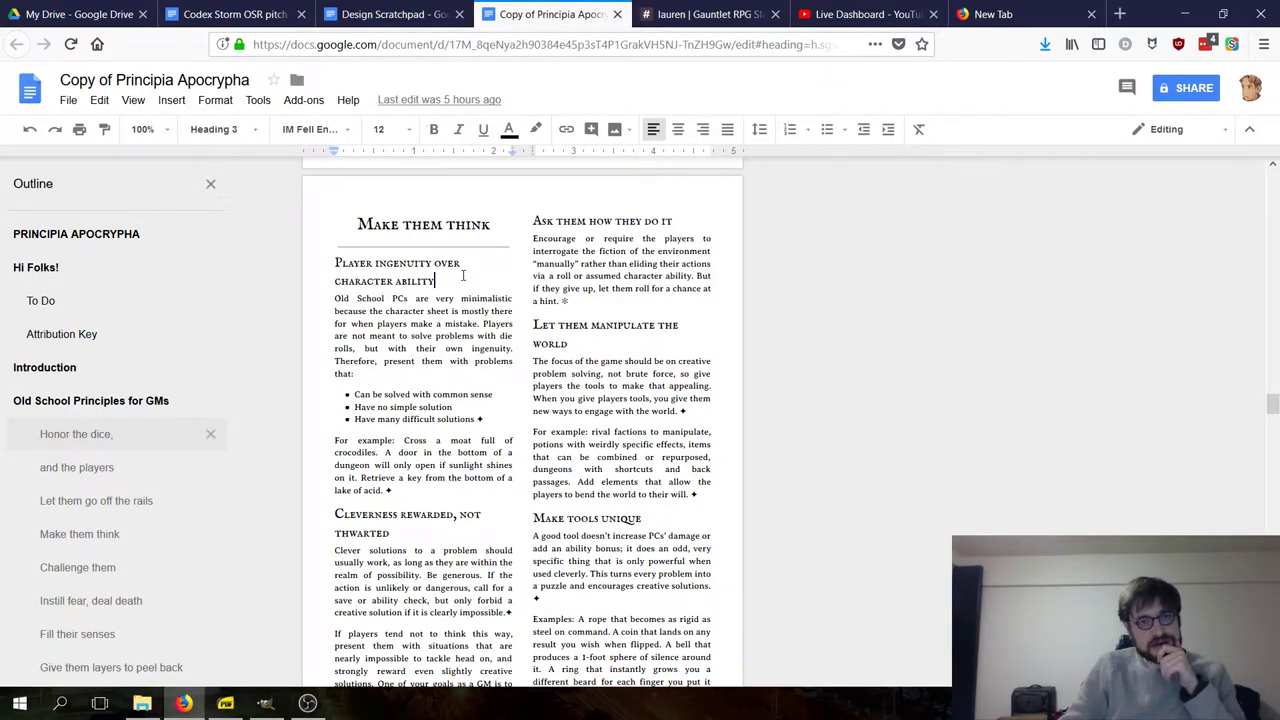
# - Switch to the Codex Storm OSR pitch and highlight its Mechanics section through the Einherjar bullets
pyautogui.click(320, 10)
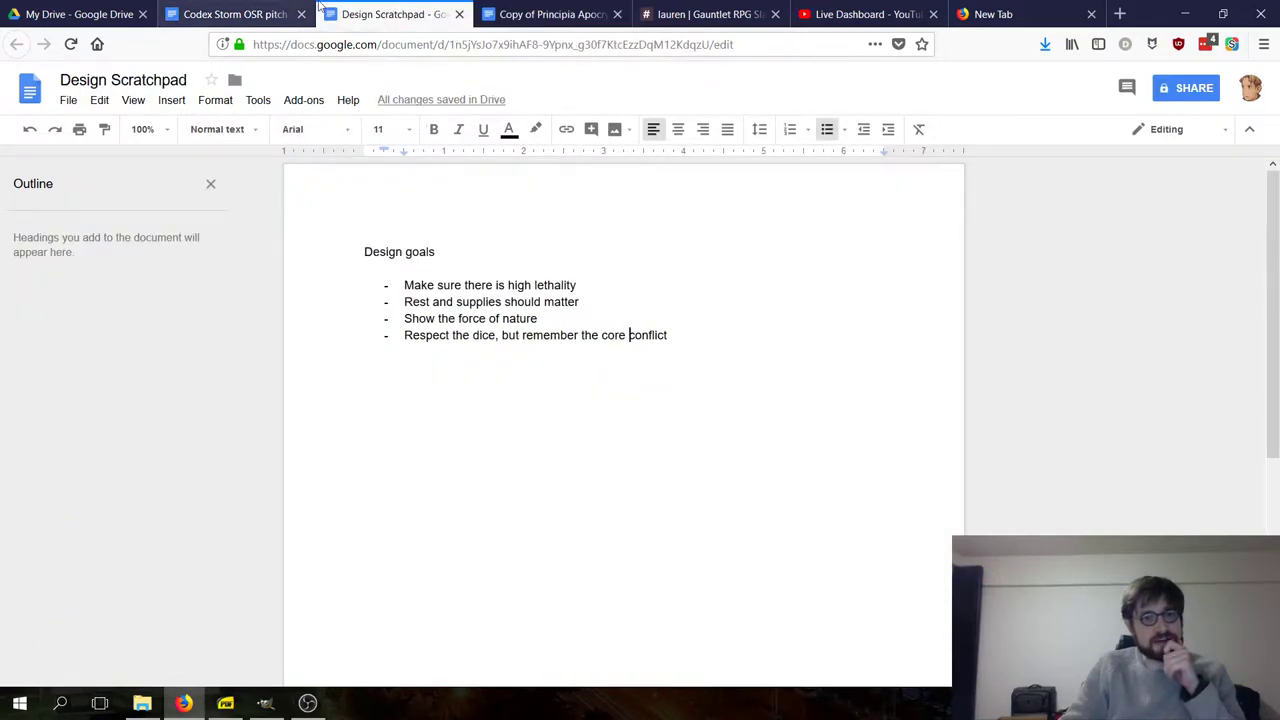
pyautogui.click(316, 8)
pyautogui.scroll(-15, 632, 358)
pyautogui.scroll(-3, 632, 358)
pyautogui.scroll(3, 632, 358)
pyautogui.tripleClick(365, 190)
pyautogui.moveTo(426, 230); pyautogui.dragTo(850, 375)
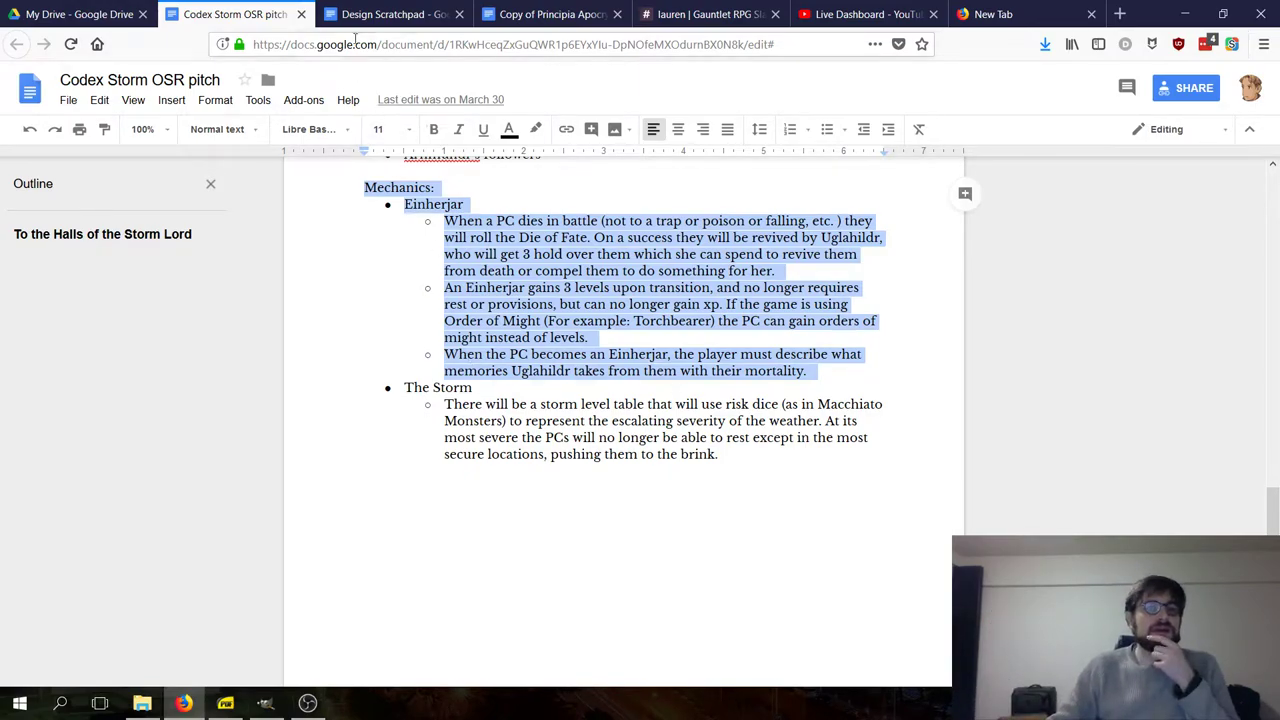
# - Return to Principia Apocrypha and review "Cleverness rewarded, not thwarted", highlighting its heading
pyautogui.click(384, 20)
pyautogui.click(540, 18)
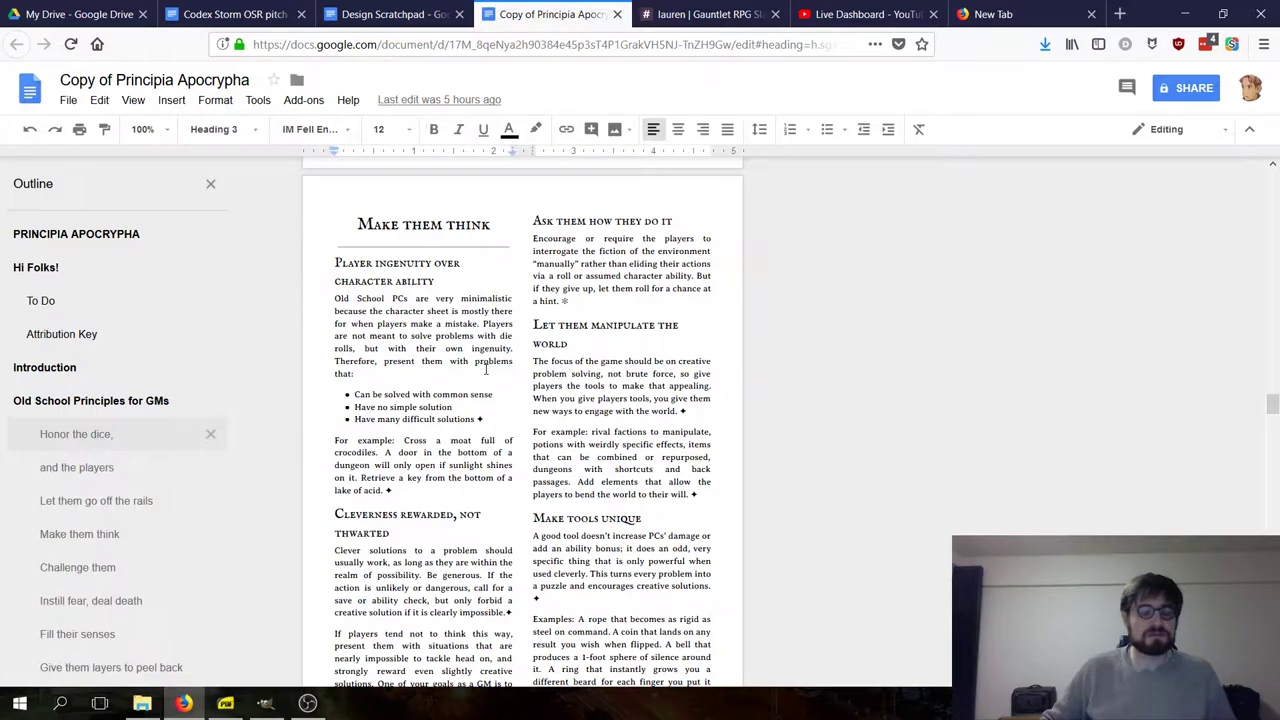
pyautogui.scroll(-3, 486, 369)
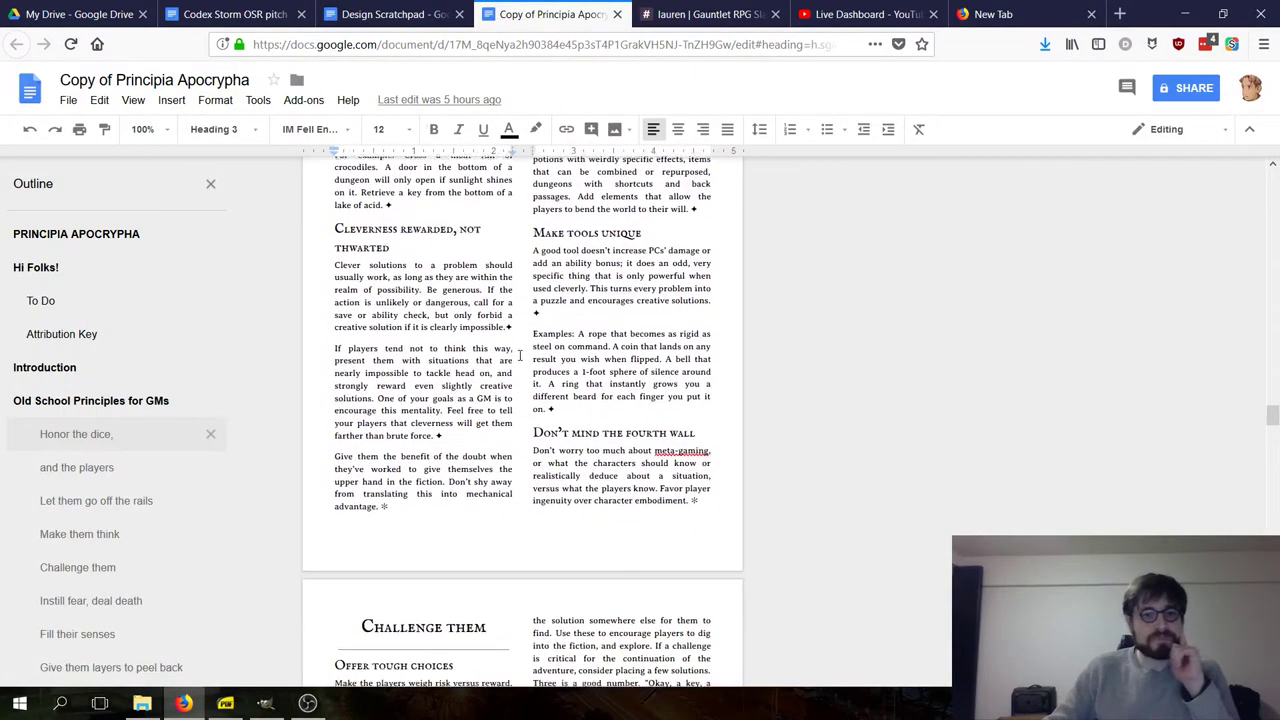
pyautogui.moveTo(329, 206); pyautogui.dragTo(398, 230)
pyautogui.scroll(2, 489, 353)
pyautogui.scroll(2, 489, 353)
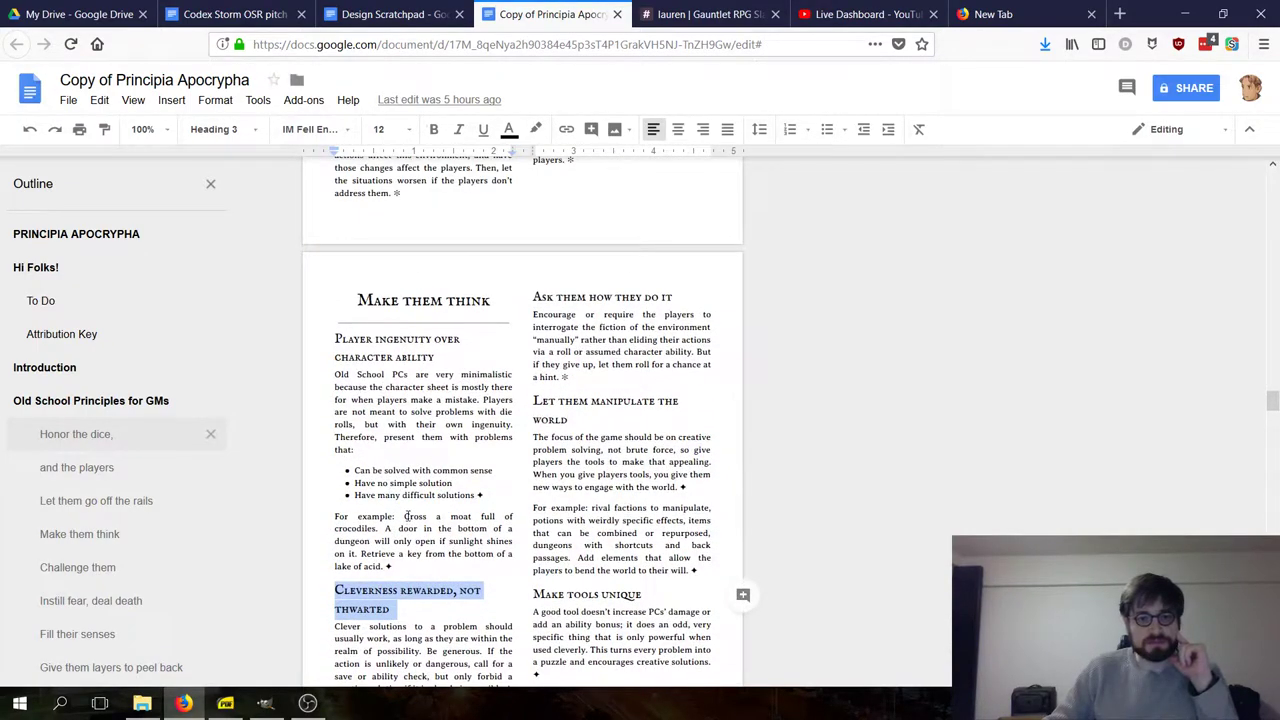
pyautogui.scroll(-1, 430, 610)
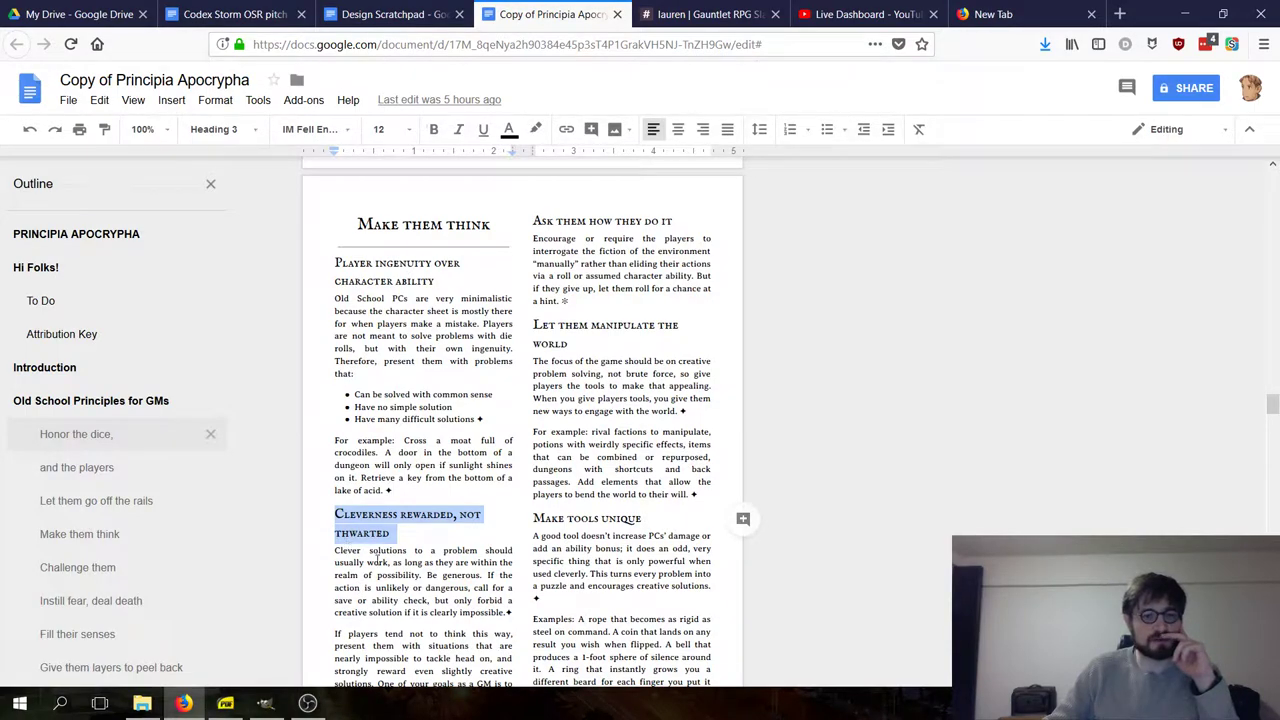
pyautogui.click(421, 573)
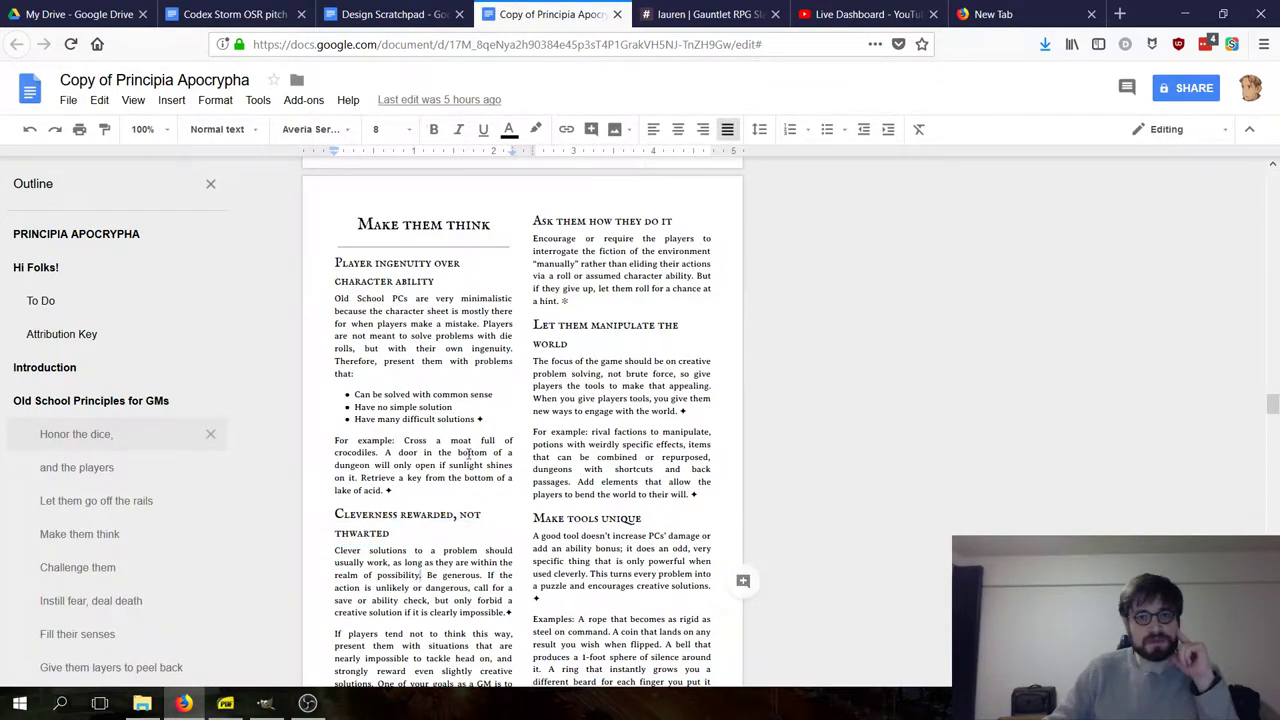
# - Review the "Ask them how they do it" and "Let them manipulate the world" sections
pyautogui.scroll(2, 468, 455)
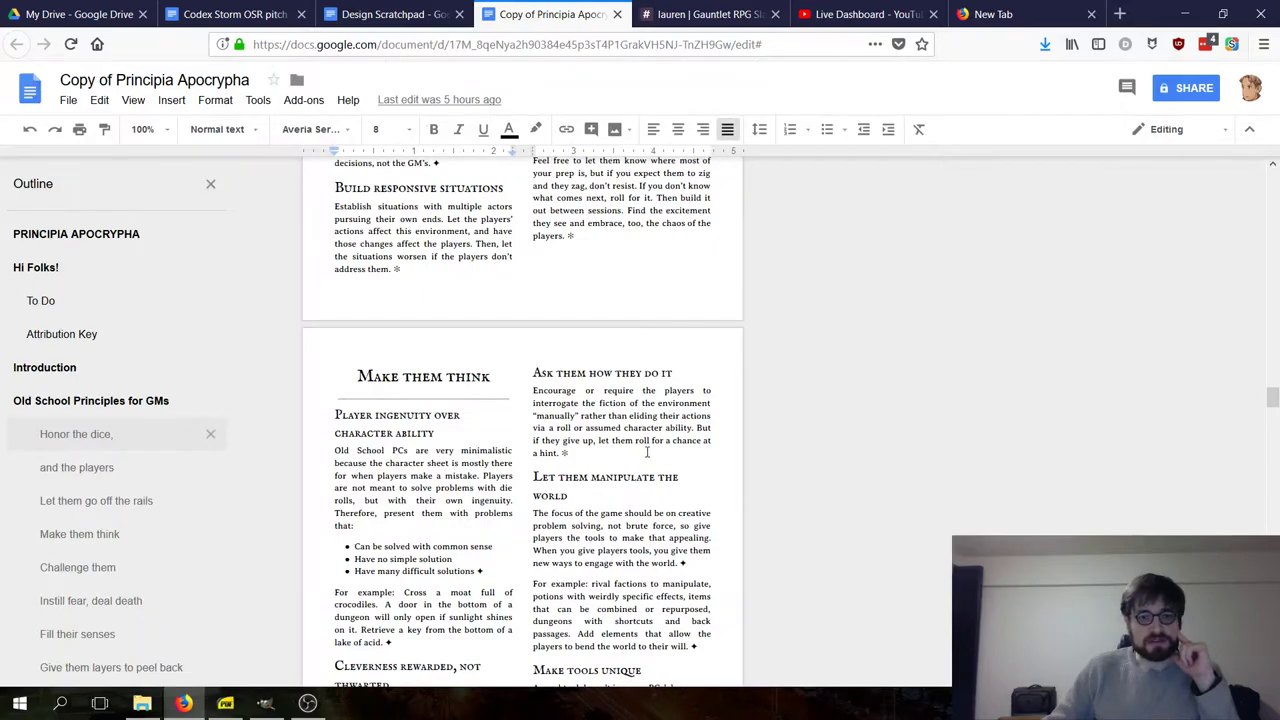
pyautogui.scroll(-2, 575, 373)
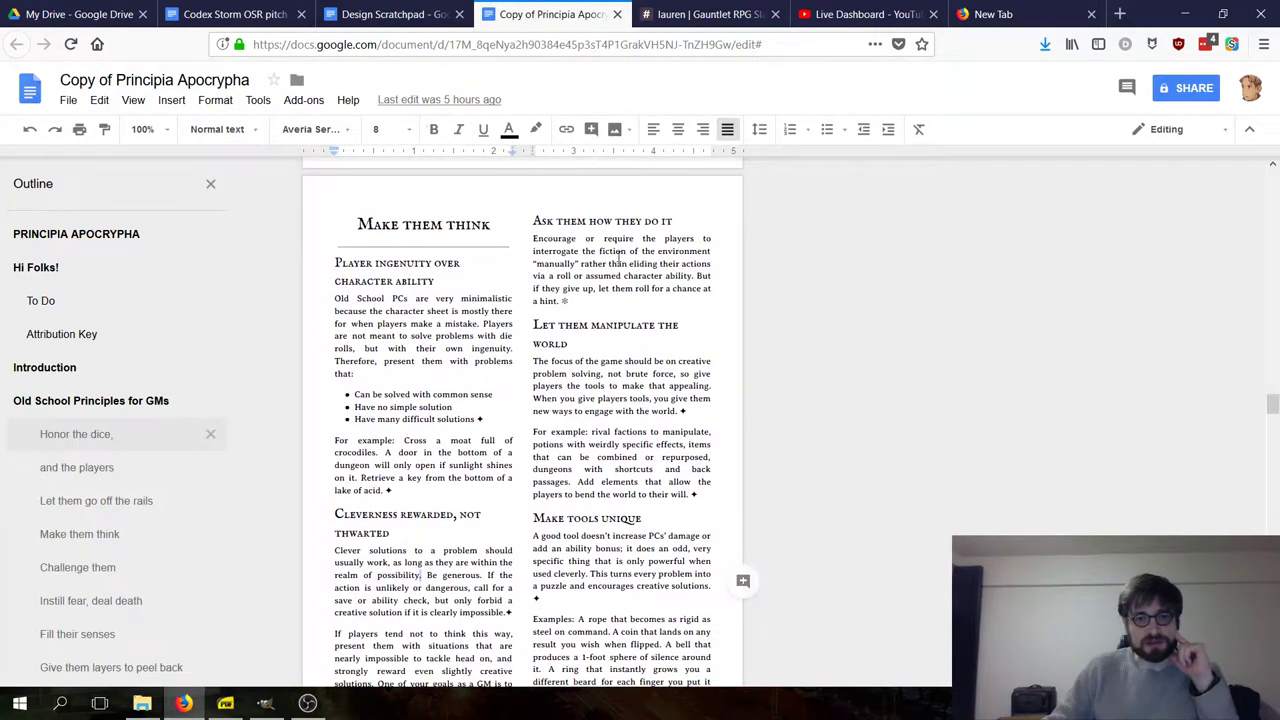
pyautogui.scroll(-1, 533, 323)
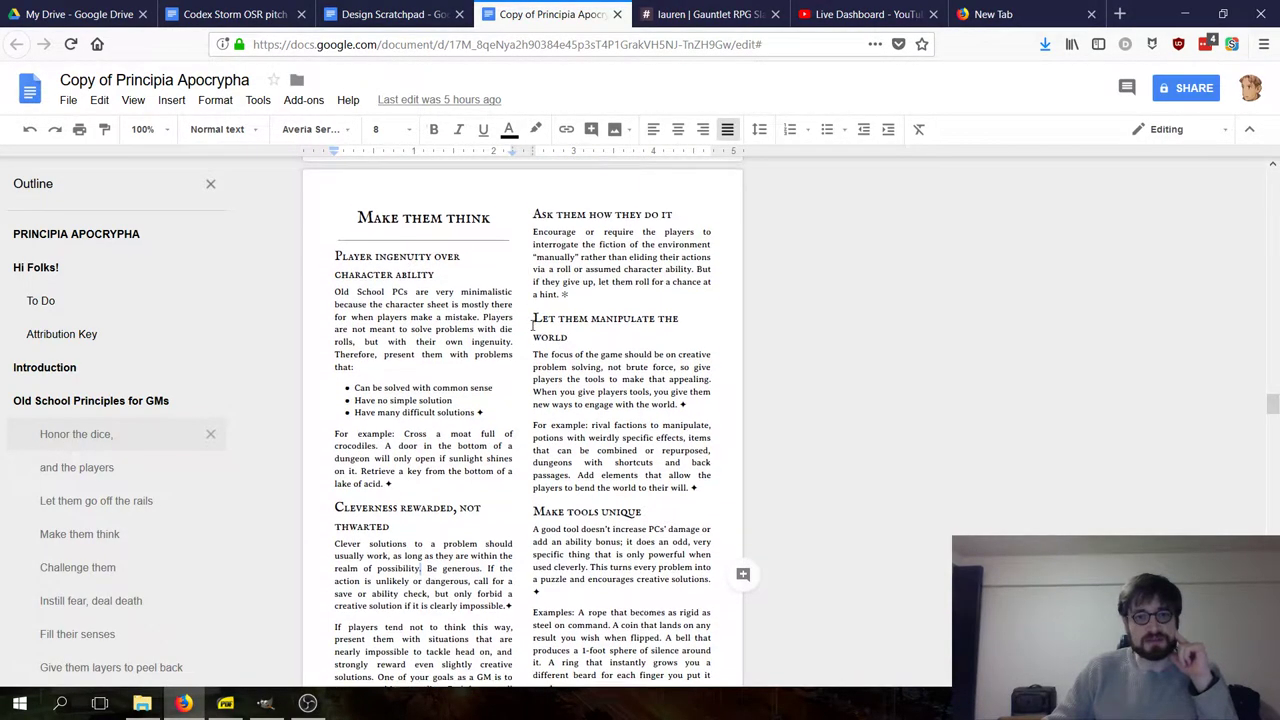
# - Go past the "Make them think" page to "Challenge them" and highlight "risk versus reward" under "Offer tough choices"
pyautogui.scroll(-1, 533, 323)
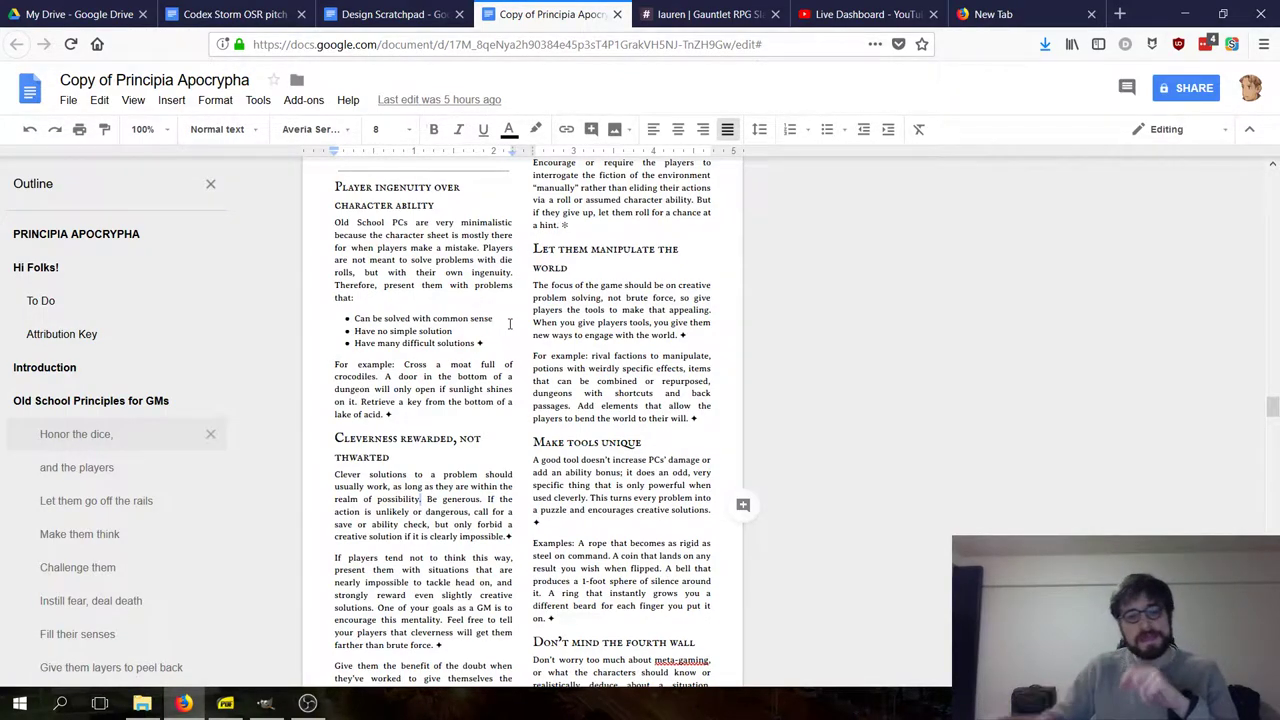
pyautogui.scroll(-3, 509, 324)
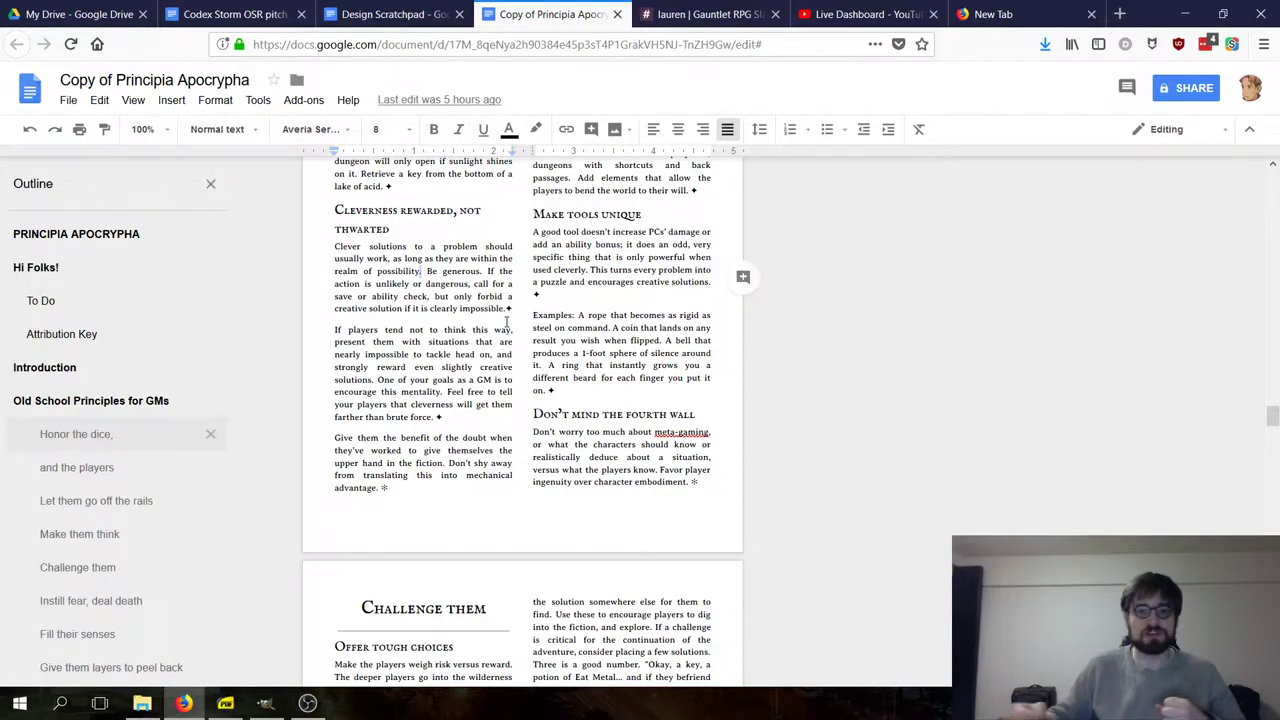
pyautogui.scroll(-5, 507, 323)
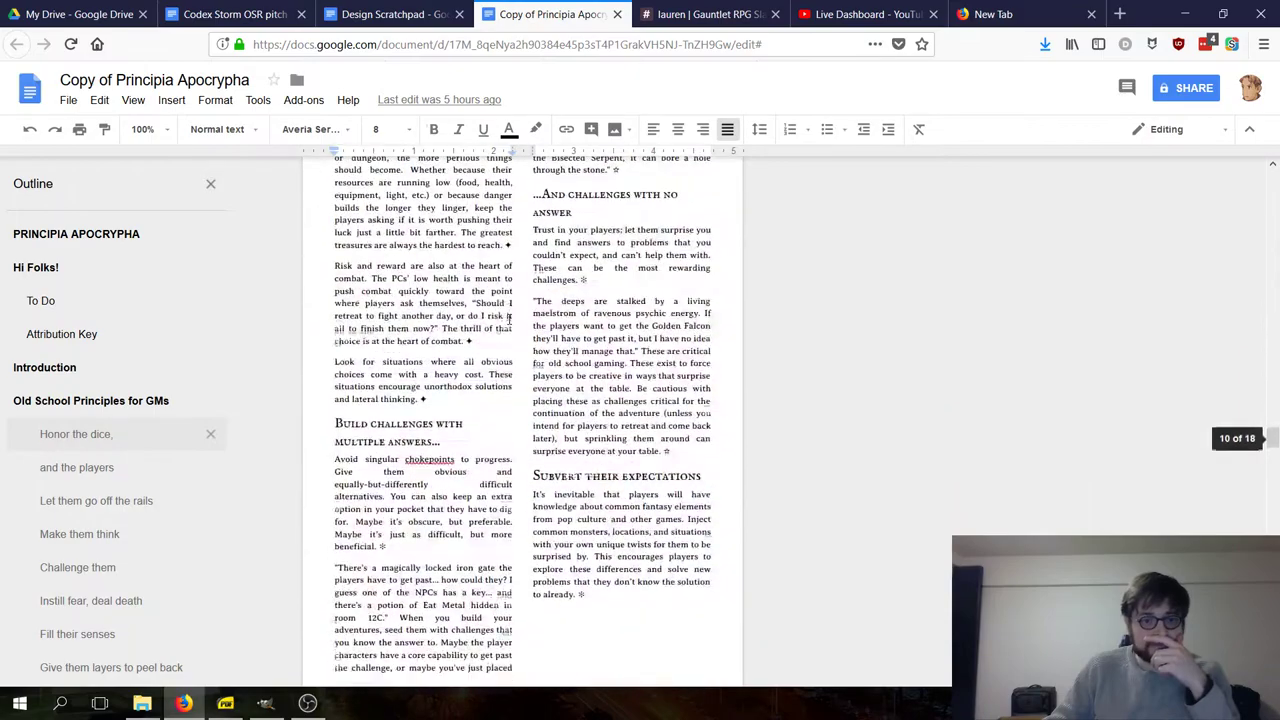
pyautogui.scroll(1, 525, 314)
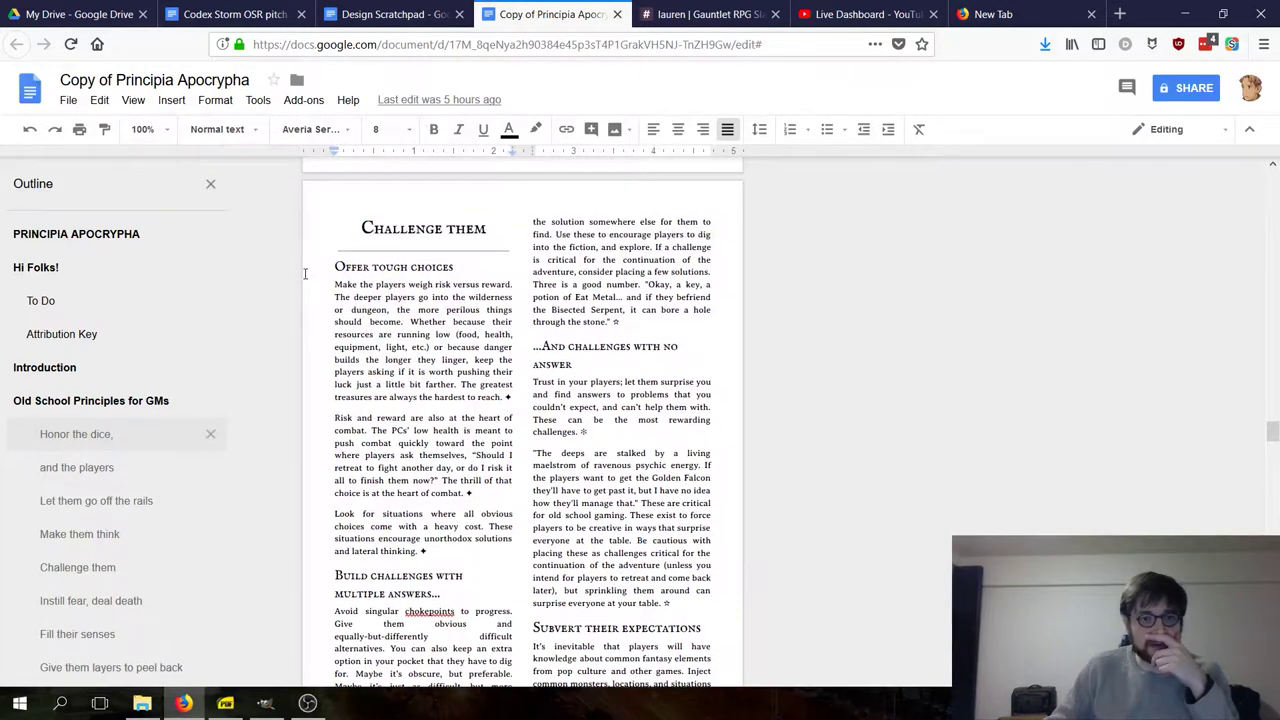
pyautogui.moveTo(335, 285); pyautogui.dragTo(486, 515)
pyautogui.click(453, 480)
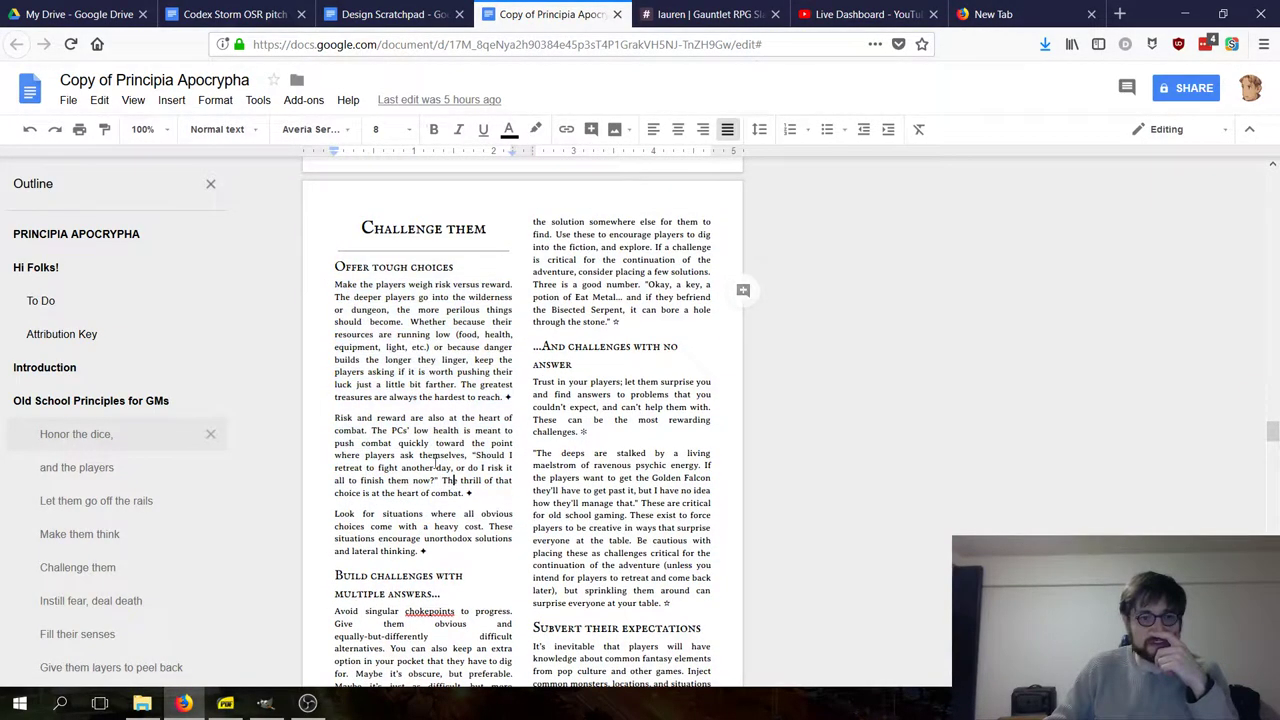
pyautogui.moveTo(434, 284); pyautogui.dragTo(510, 285)
# - Review "Build challenges with multiple answers...", highlighting its chokepoints sentence and the advice on equally-but-differently difficult alternatives
pyautogui.scroll(-1, 433, 430)
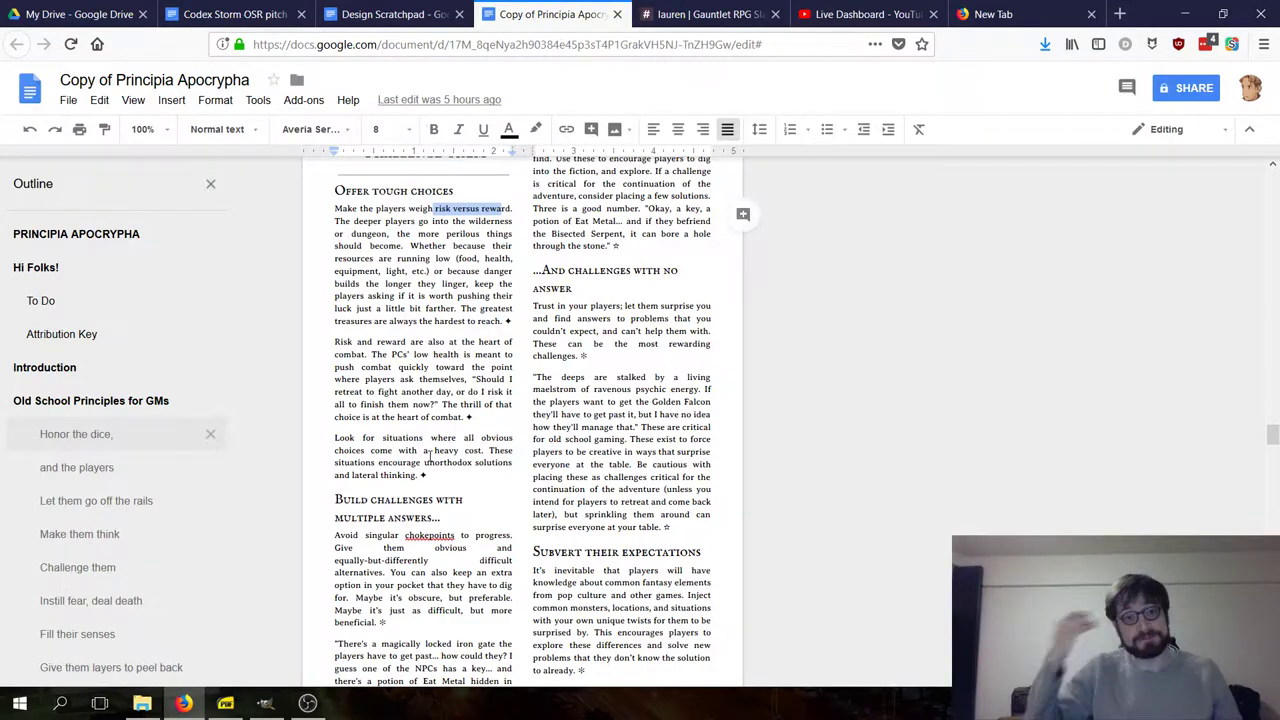
pyautogui.scroll(-4, 427, 456)
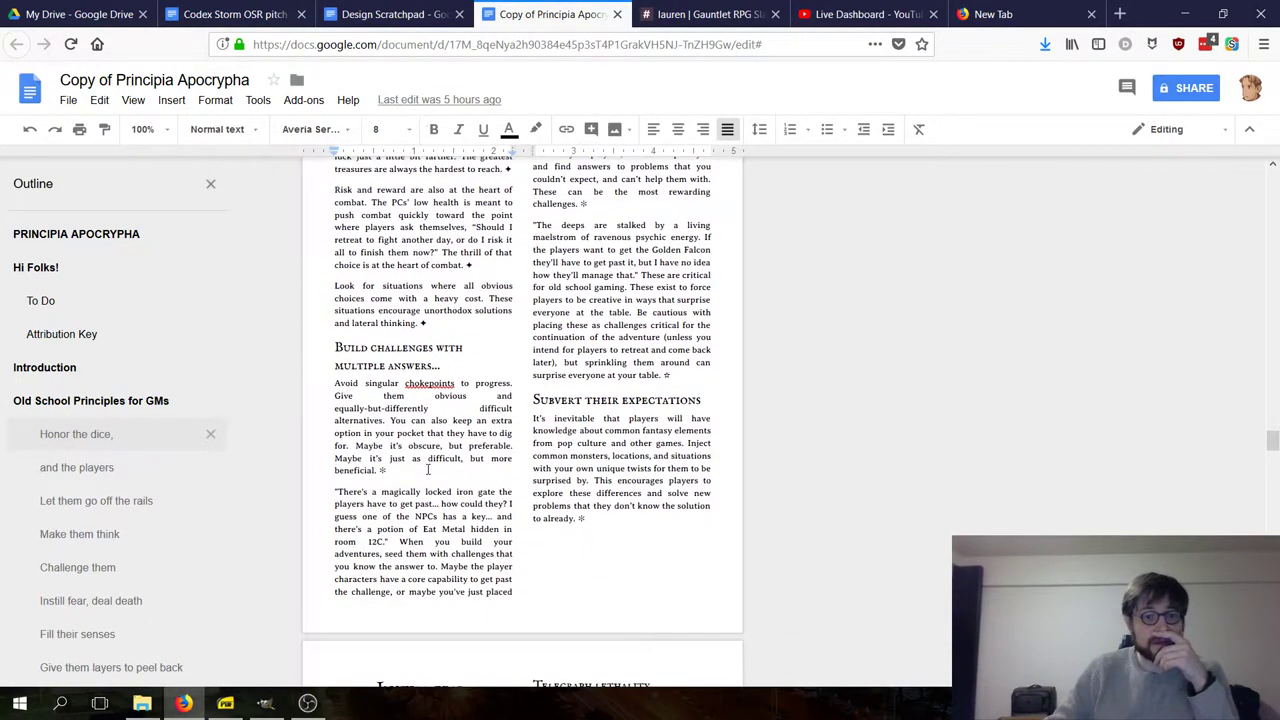
pyautogui.scroll(1, 427, 456)
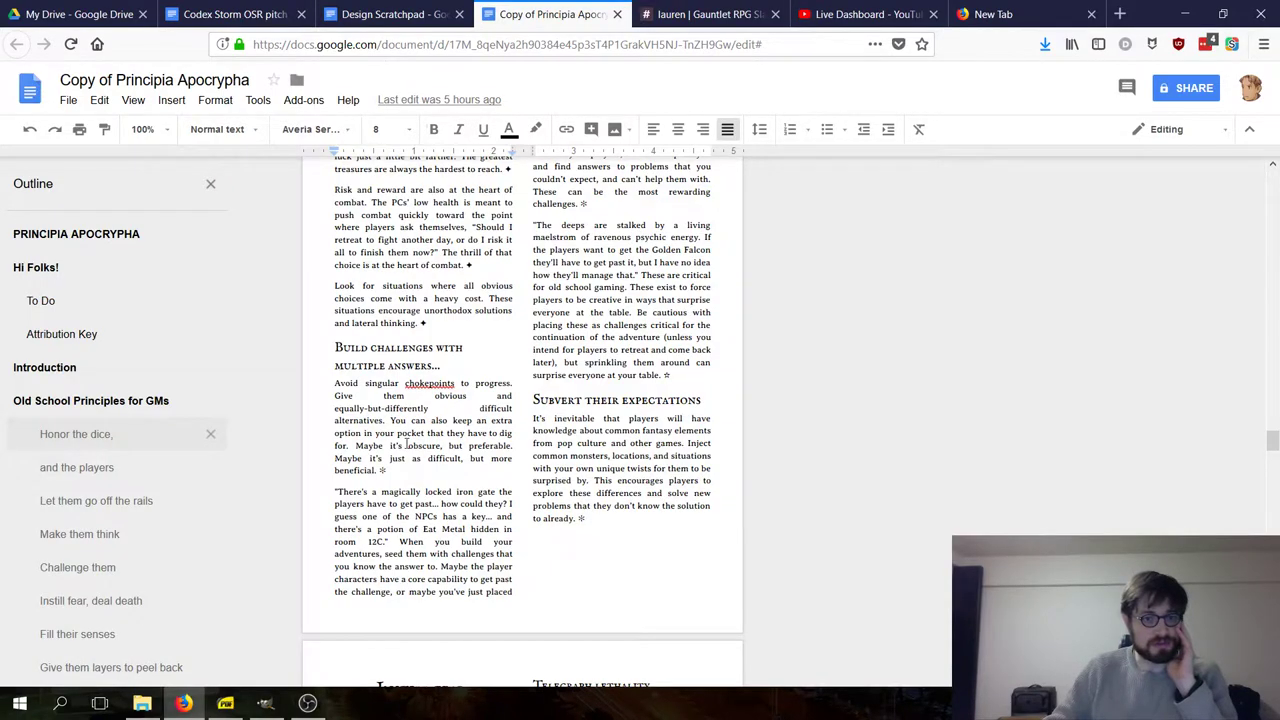
pyautogui.moveTo(340, 382); pyautogui.dragTo(521, 382)
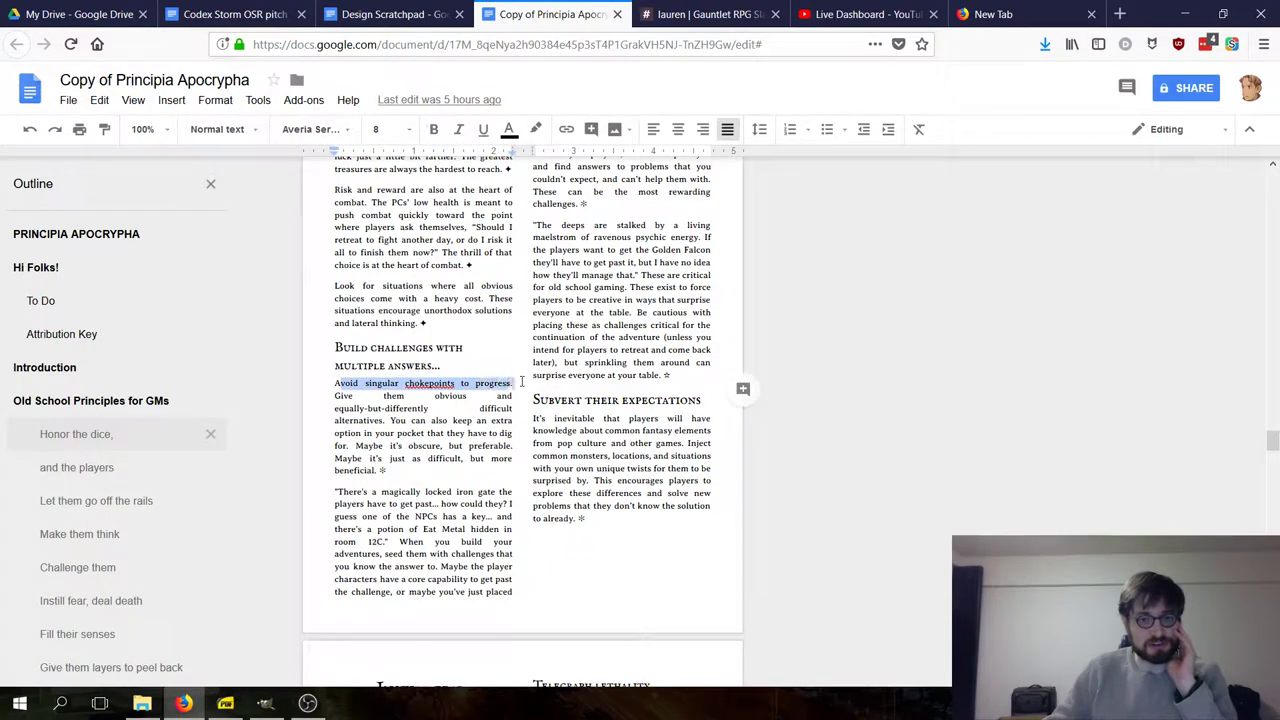
pyautogui.click(338, 392)
pyautogui.moveTo(337, 395); pyautogui.dragTo(518, 446)
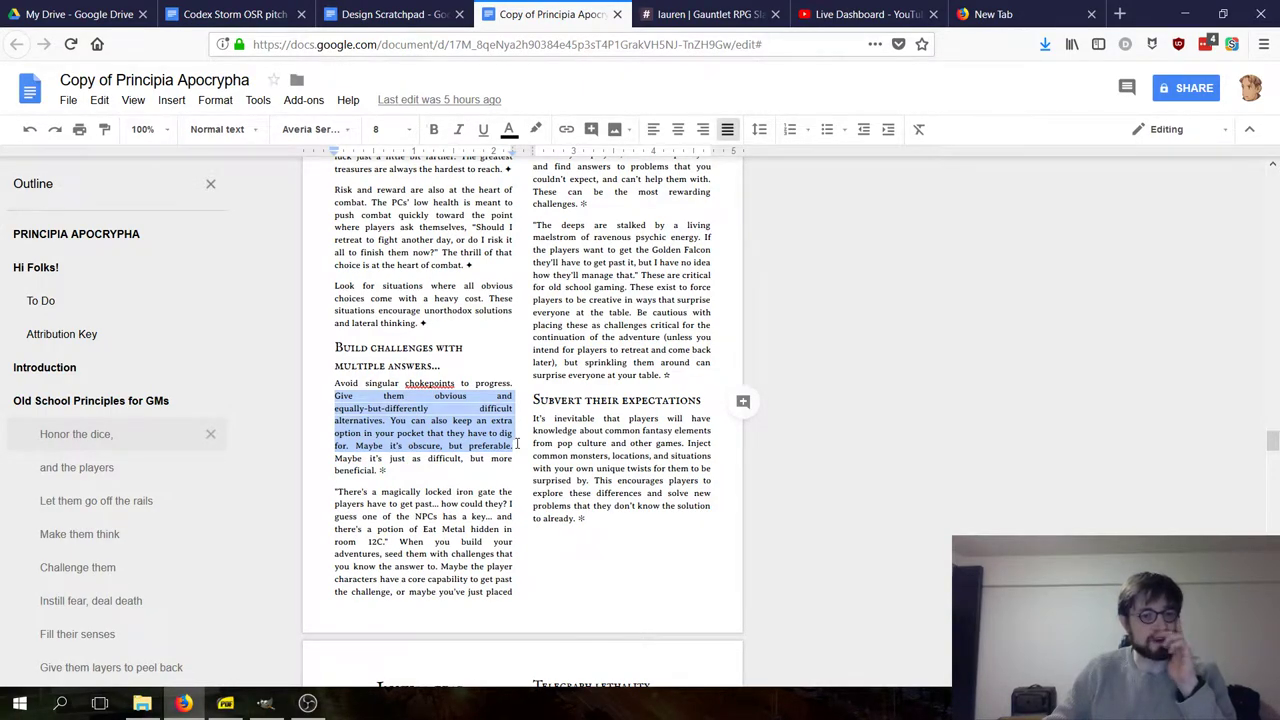
pyautogui.moveTo(517, 445); pyautogui.dragTo(514, 478)
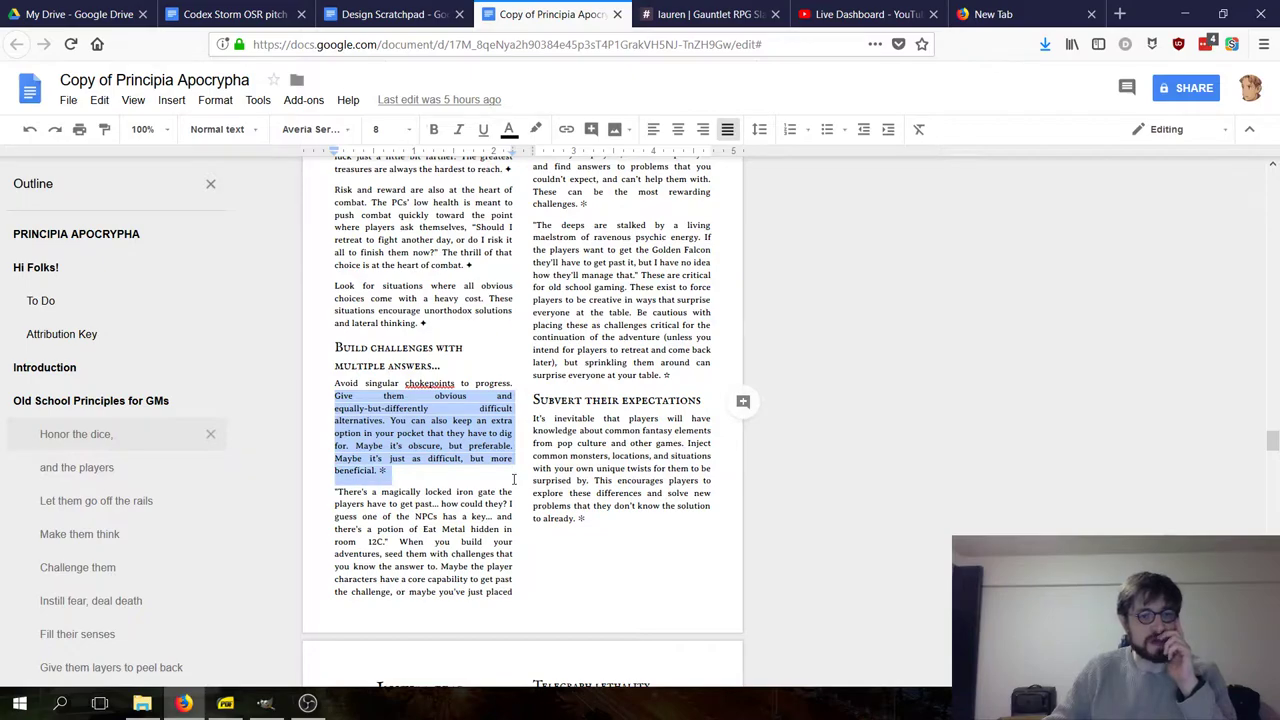
pyautogui.click(514, 480)
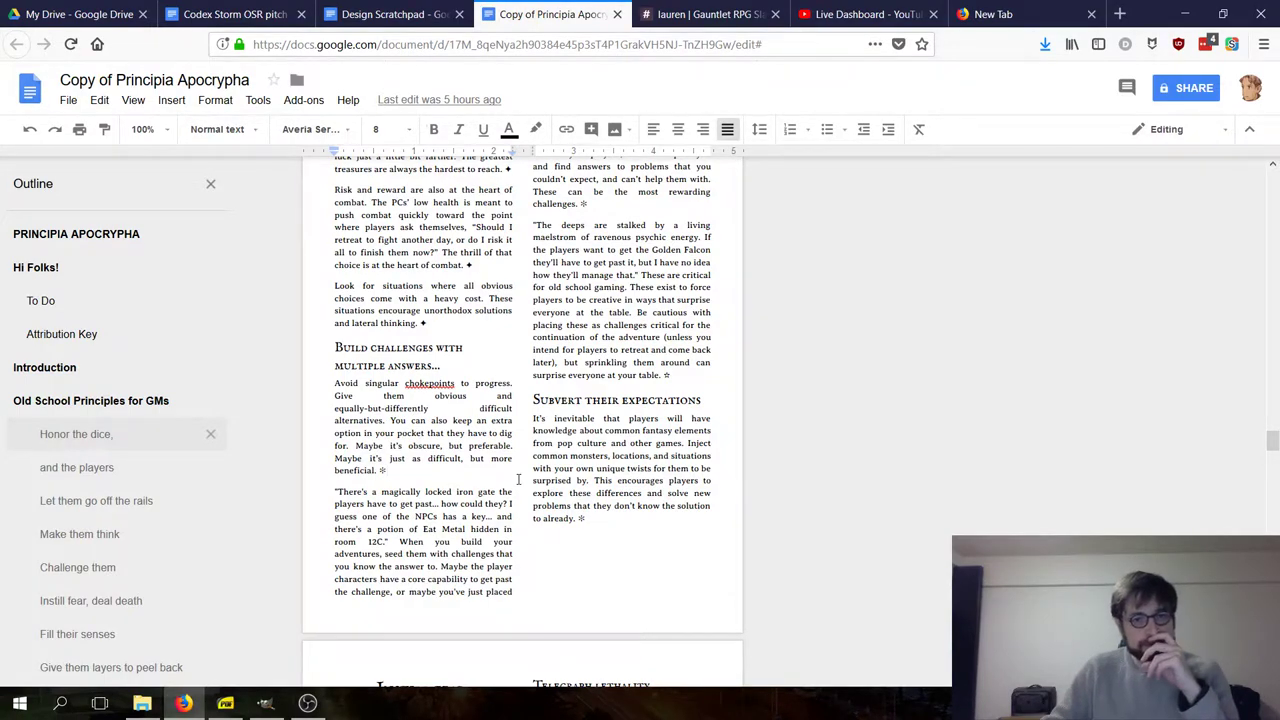
# - Review "...And challenges with no answer" and highlight the "Subvert their expectations" heading
pyautogui.scroll(2, 518, 479)
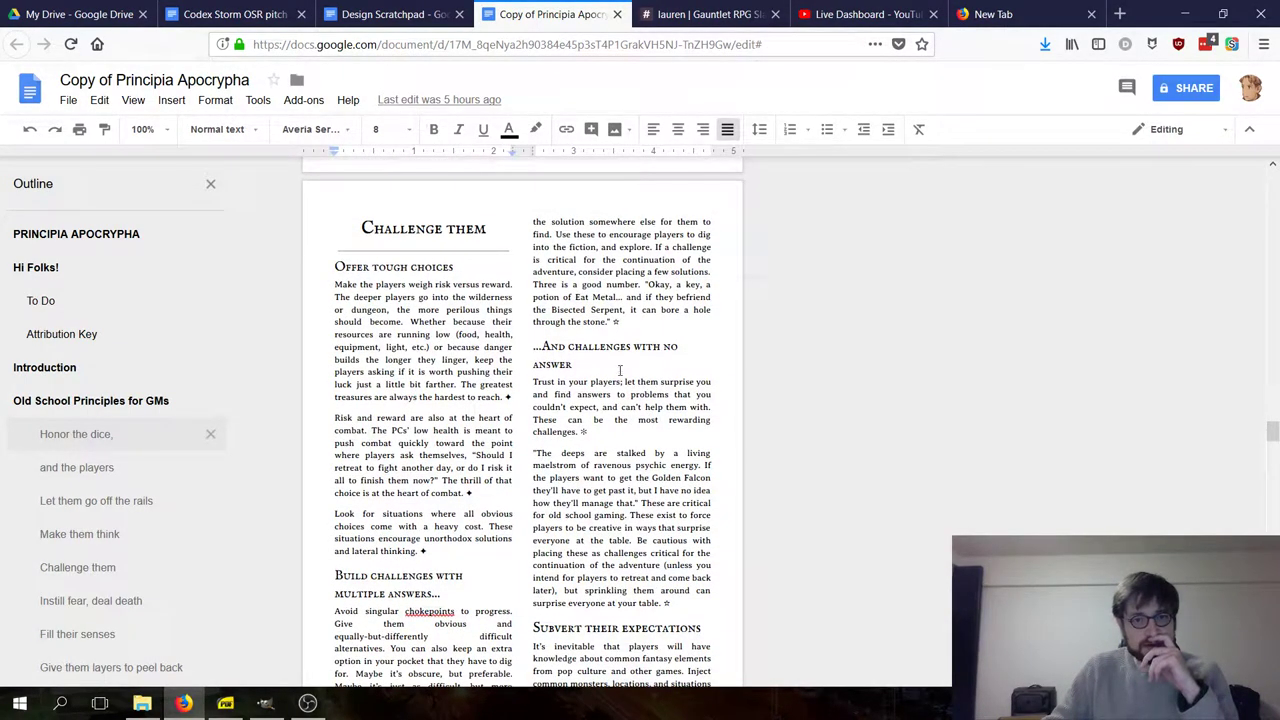
pyautogui.scroll(-1, 584, 402)
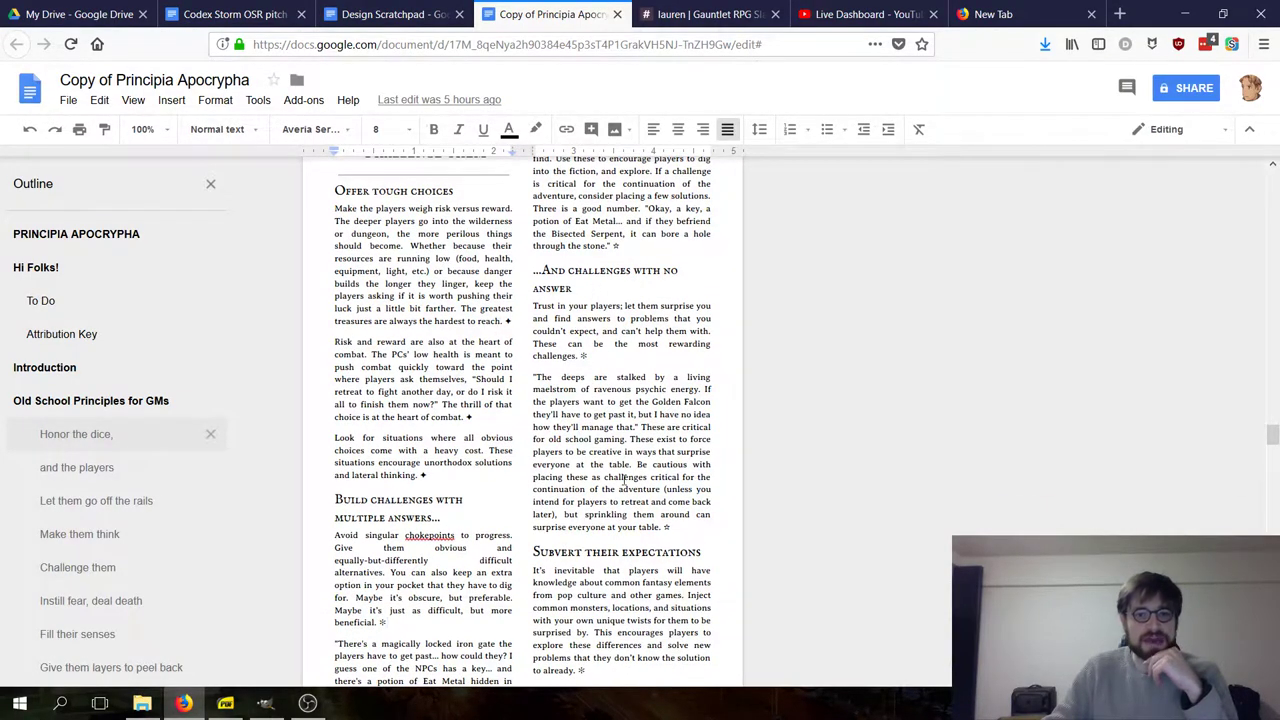
pyautogui.scroll(-3, 572, 411)
pyautogui.scroll(3, 572, 411)
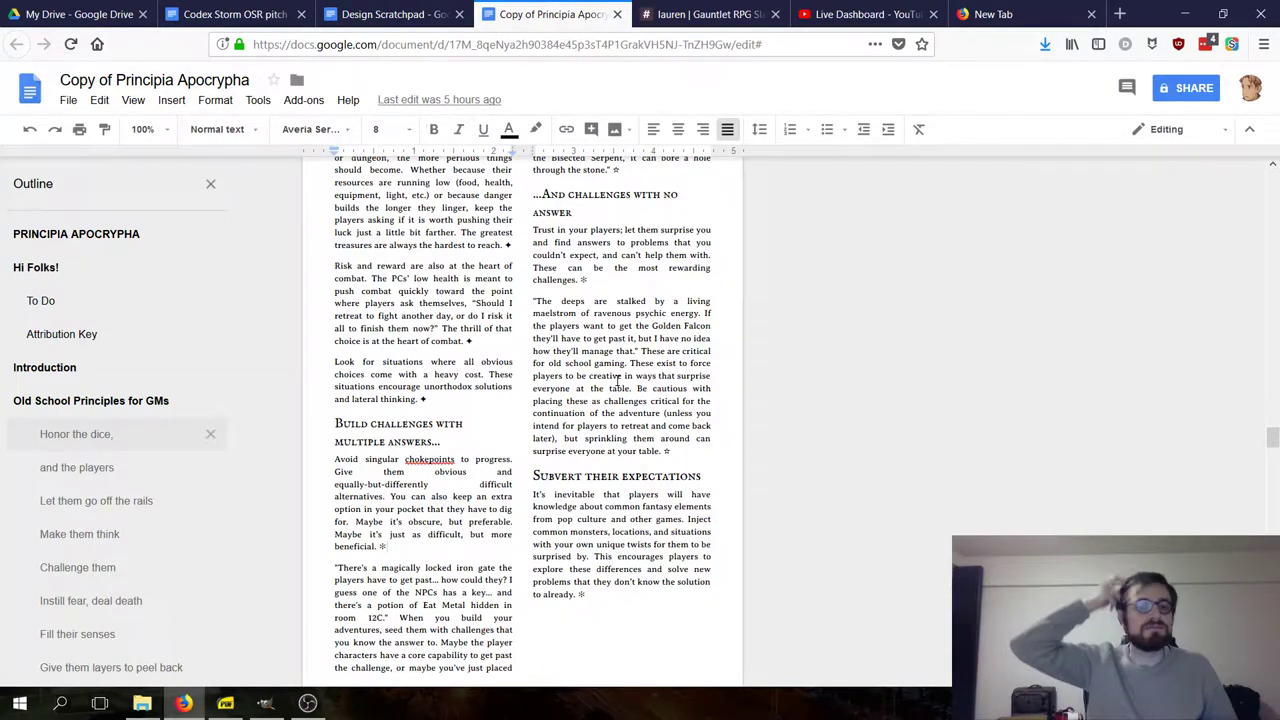
pyautogui.scroll(-3, 617, 383)
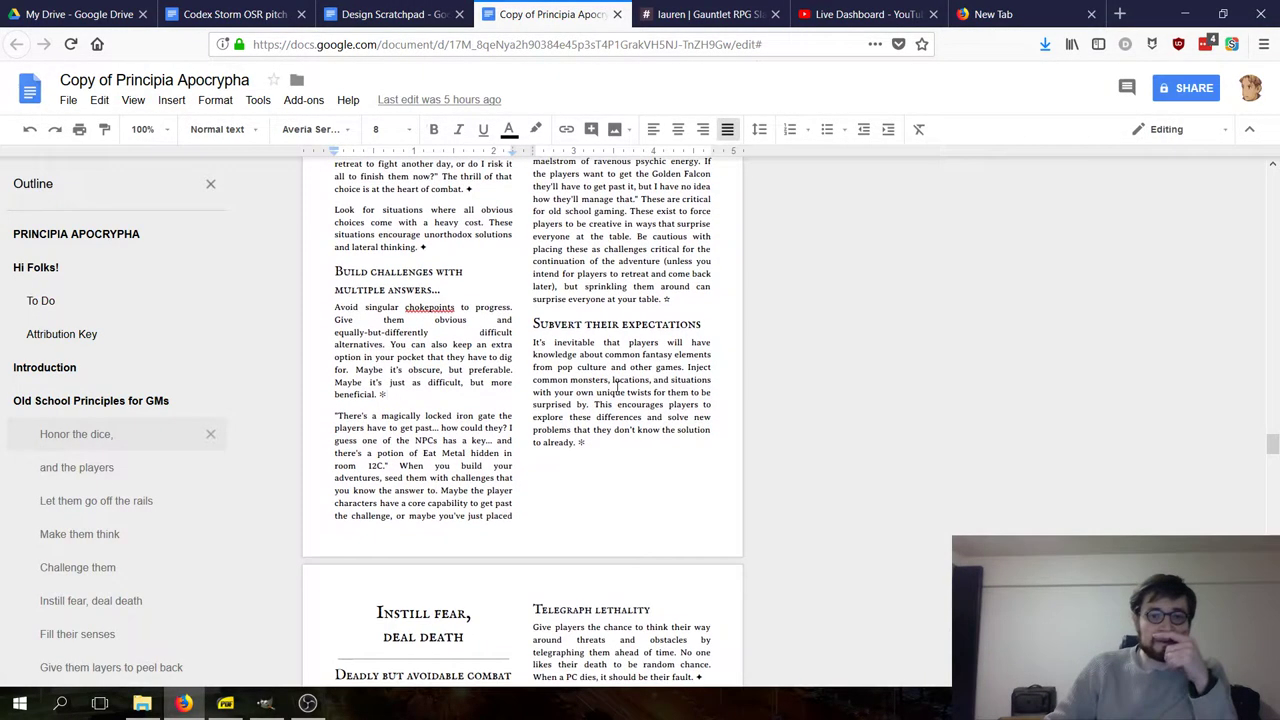
pyautogui.scroll(-2, 617, 386)
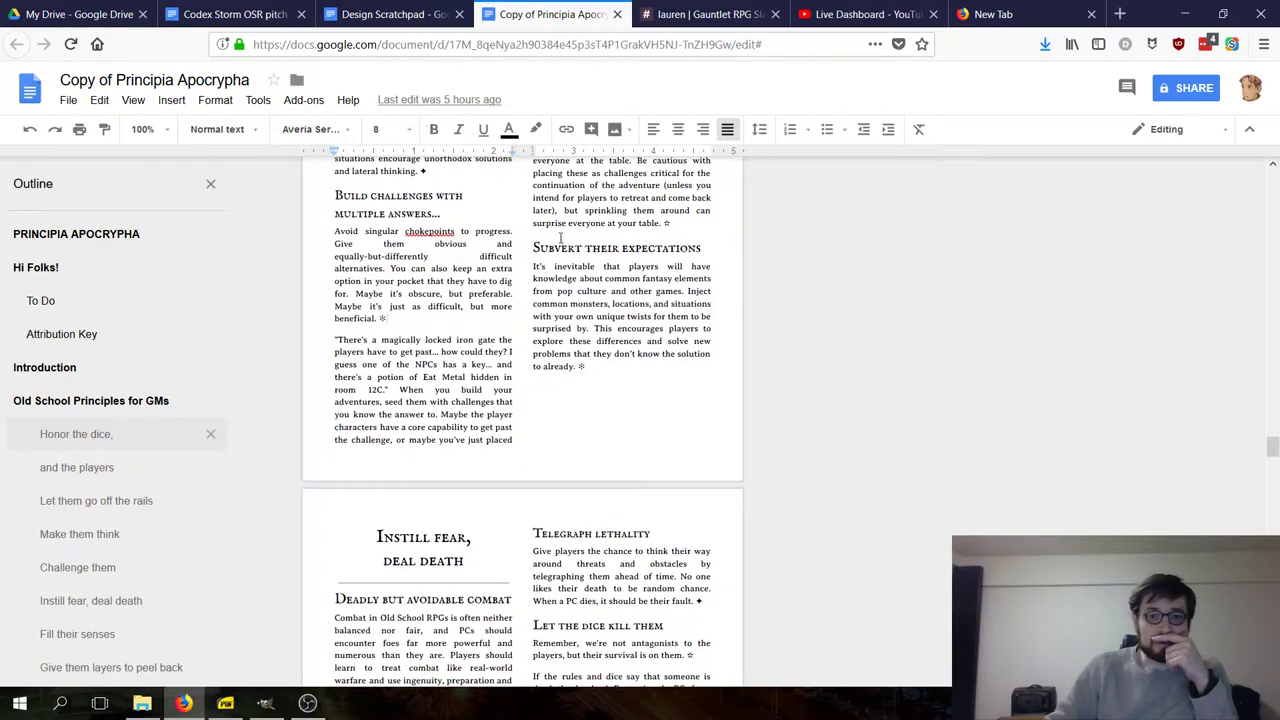
pyautogui.moveTo(534, 248); pyautogui.dragTo(670, 250)
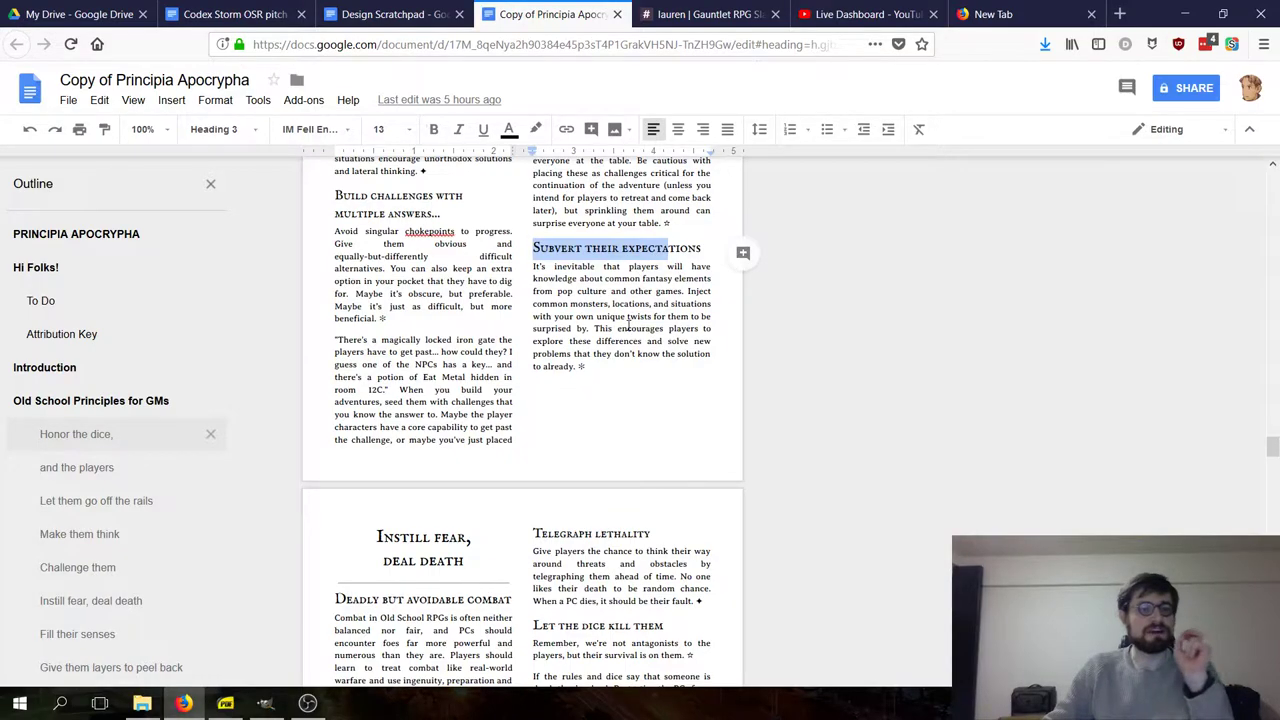
pyautogui.click(625, 366)
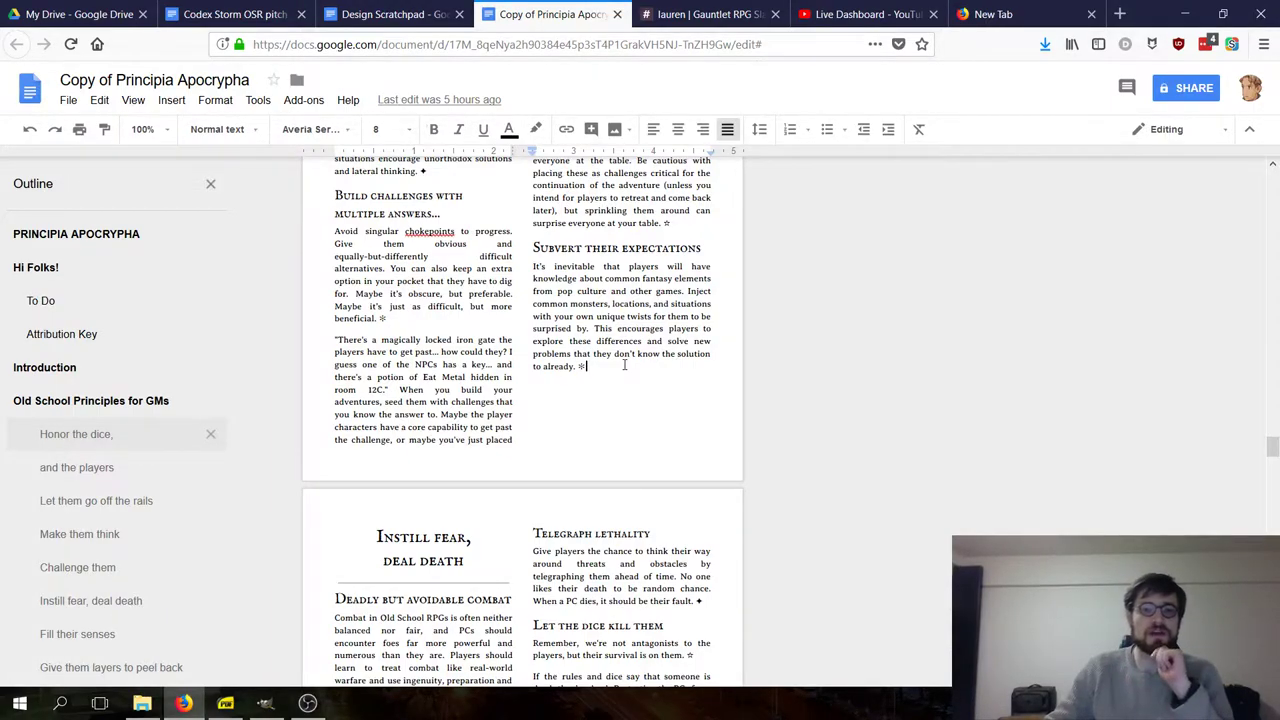
# - Go to the "Instill fear, deal death" page and highlight the whole "Deadly but avoidable combat" section
pyautogui.scroll(-5, 624, 365)
pyautogui.scroll(-3, 624, 365)
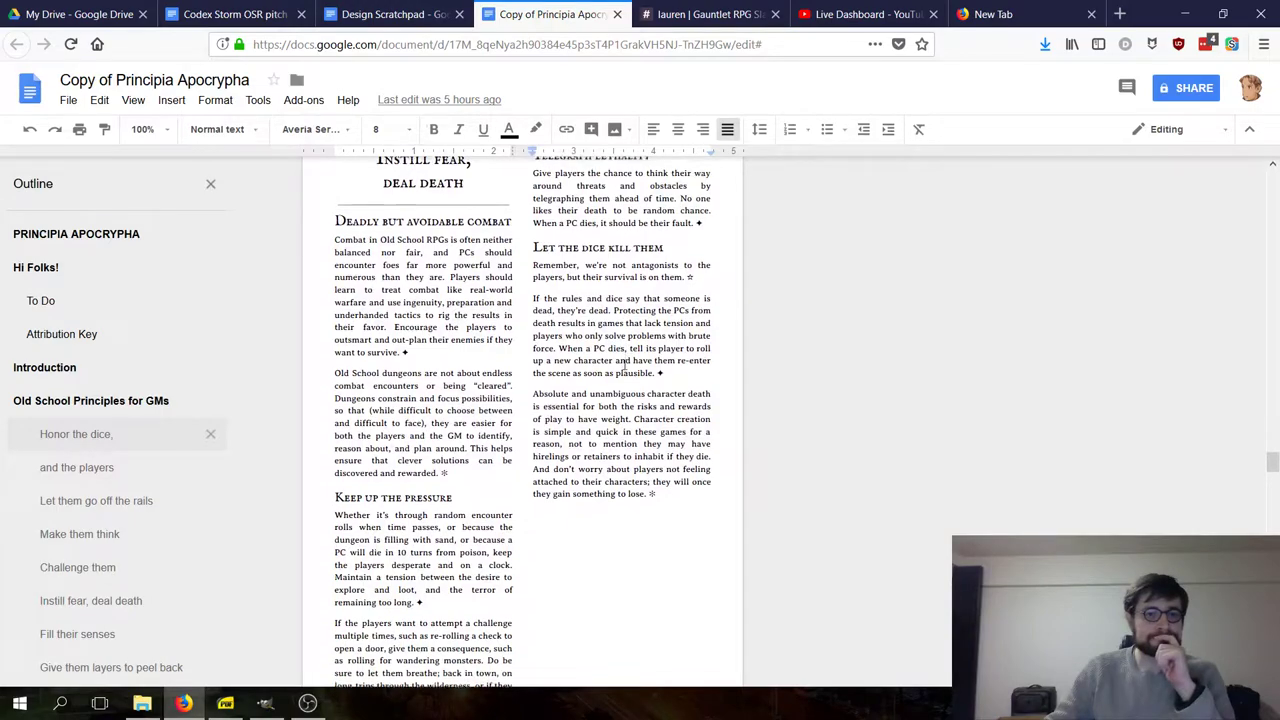
pyautogui.scroll(3, 582, 364)
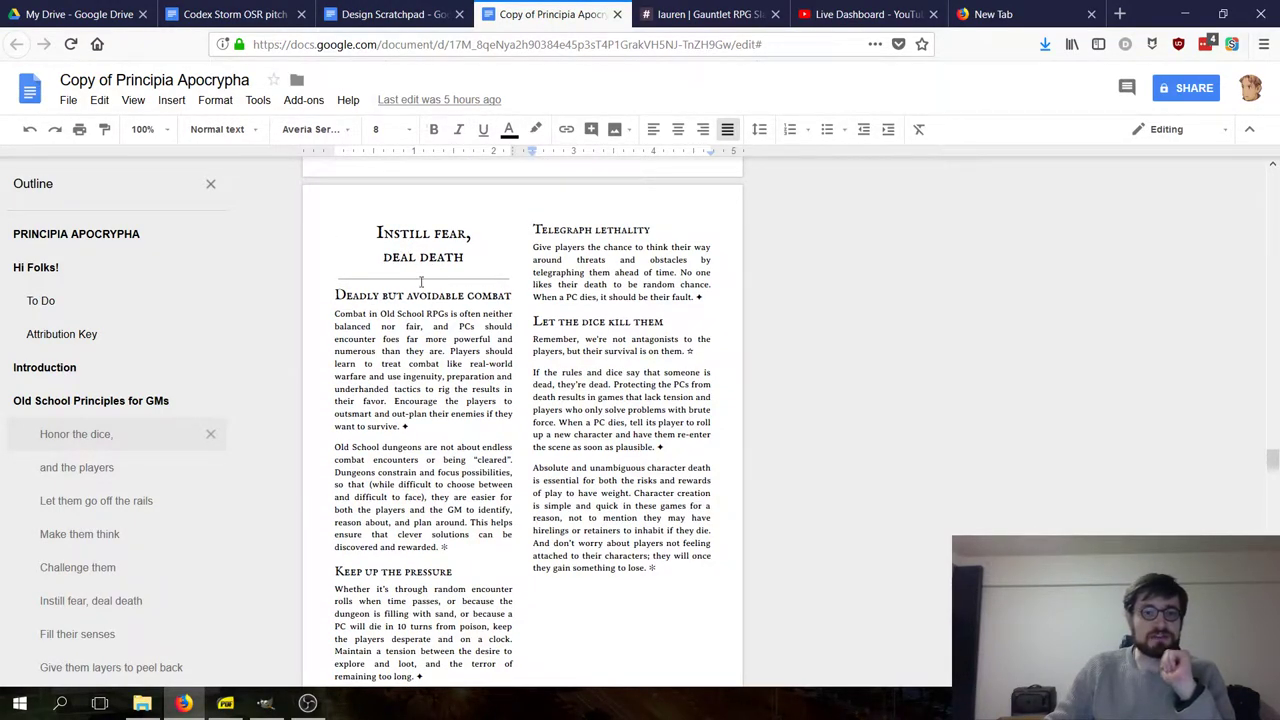
pyautogui.scroll(-2, 421, 398)
pyautogui.scroll(2, 338, 311)
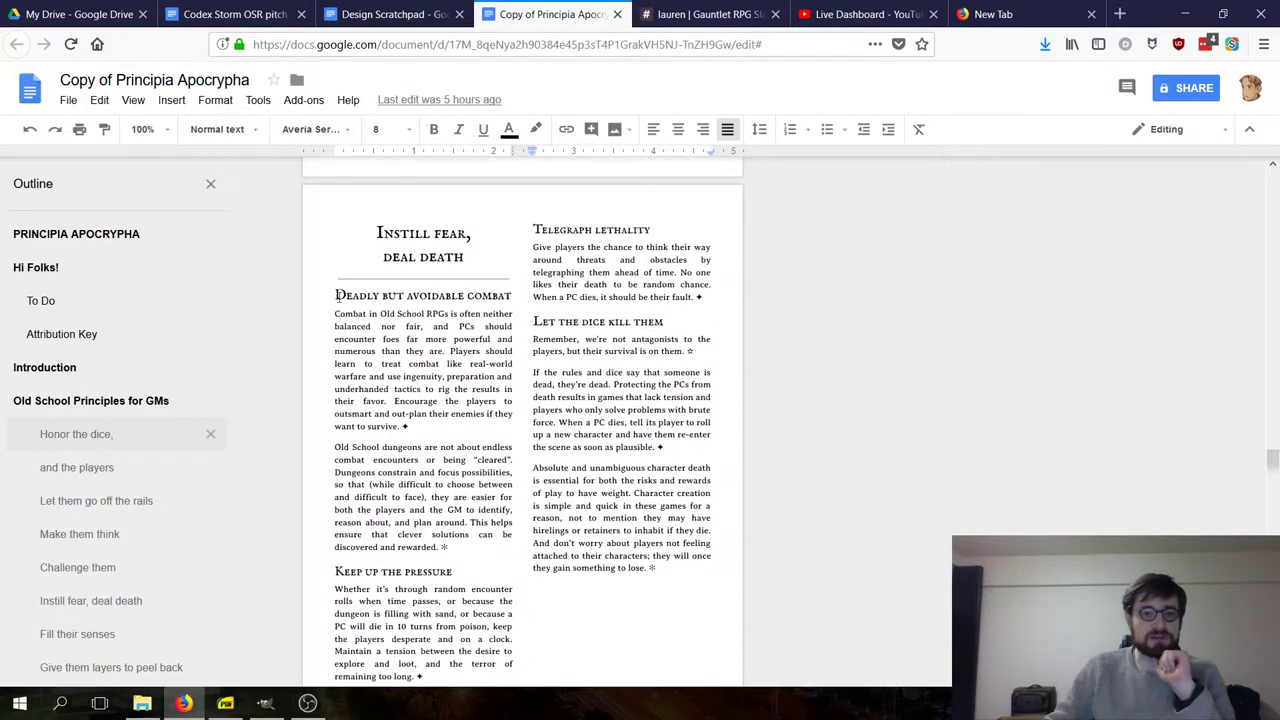
pyautogui.moveTo(333, 293); pyautogui.dragTo(480, 435)
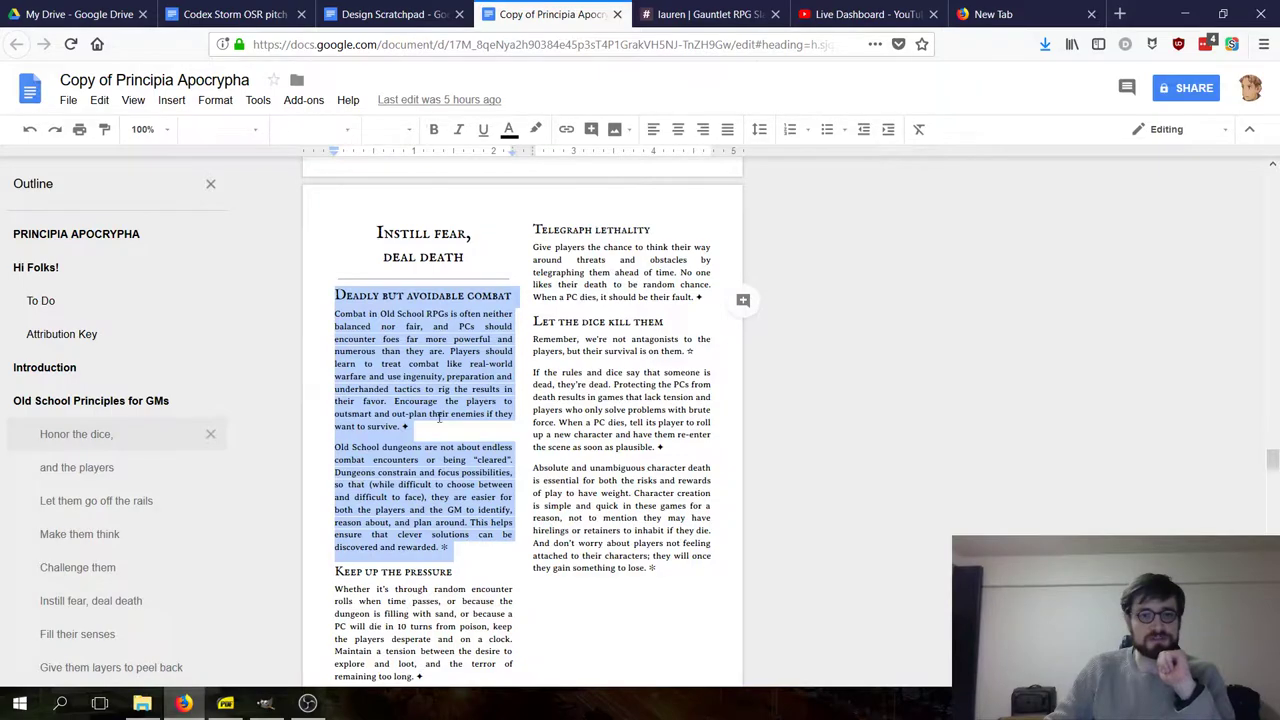
pyautogui.scroll(-3, 502, 513)
pyautogui.scroll(3, 443, 363)
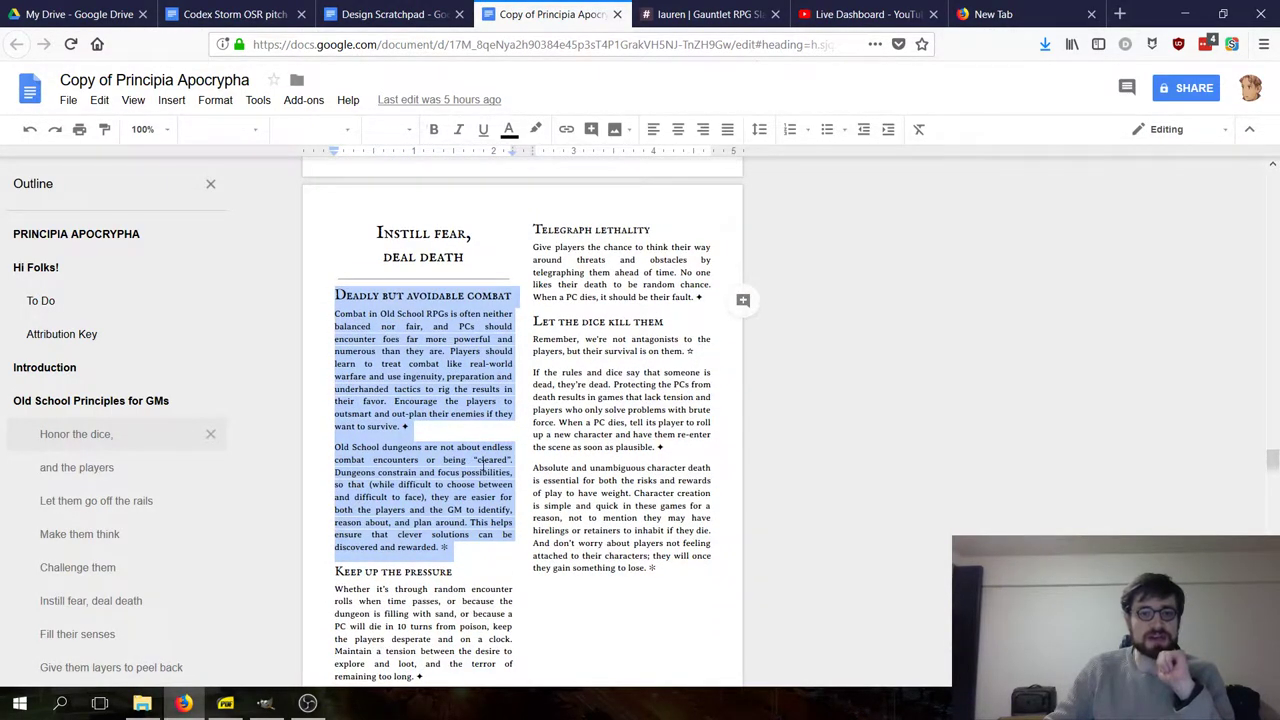
# - Highlight the whole "Keep up the pressure" section, including its heading
pyautogui.scroll(-3, 436, 414)
pyautogui.click(348, 322)
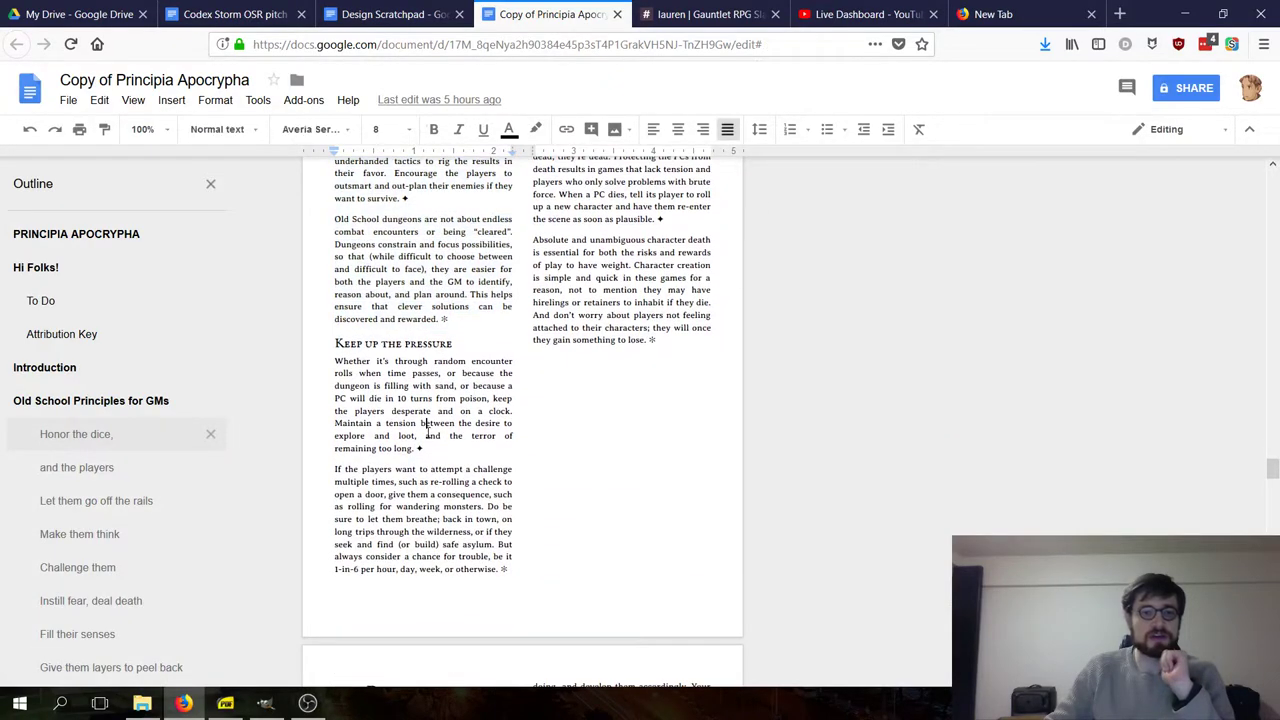
pyautogui.moveTo(333, 343); pyautogui.dragTo(519, 573)
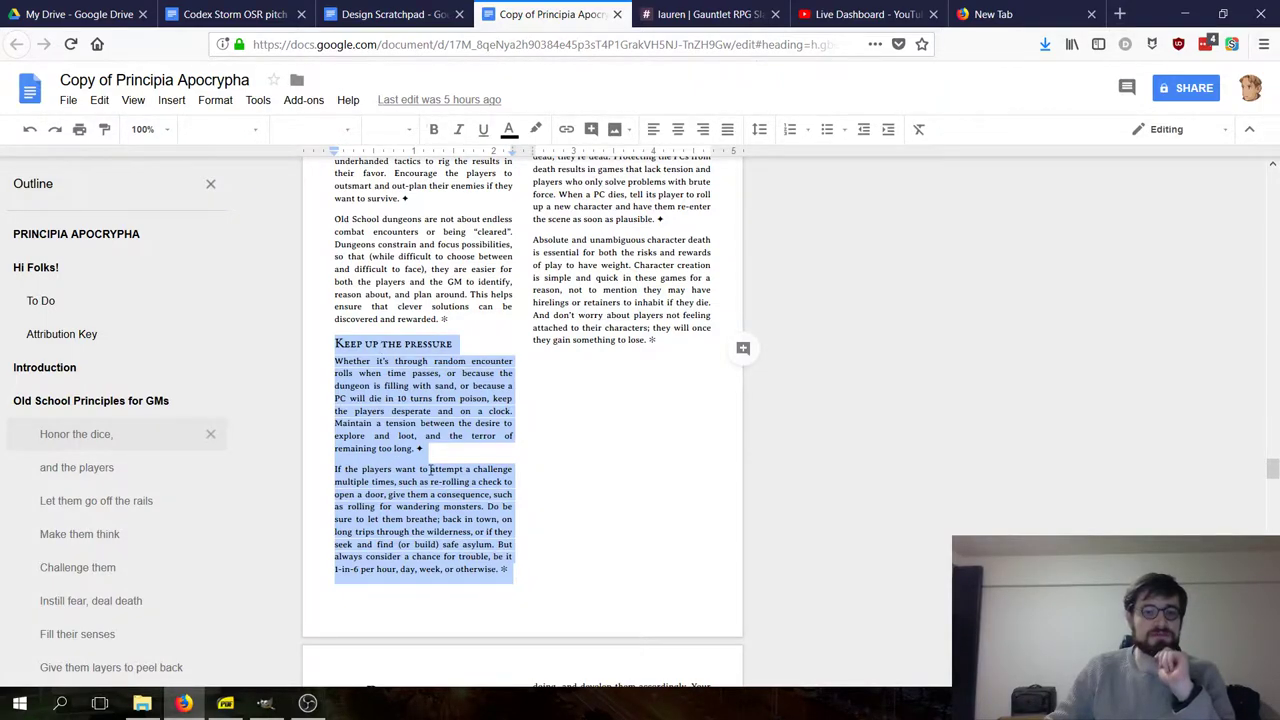
# - Highlight the "Telegraph lethality" section on the same page, then clear the selection
pyautogui.scroll(4, 431, 469)
pyautogui.click(532, 380)
pyautogui.moveTo(532, 380); pyautogui.dragTo(704, 450)
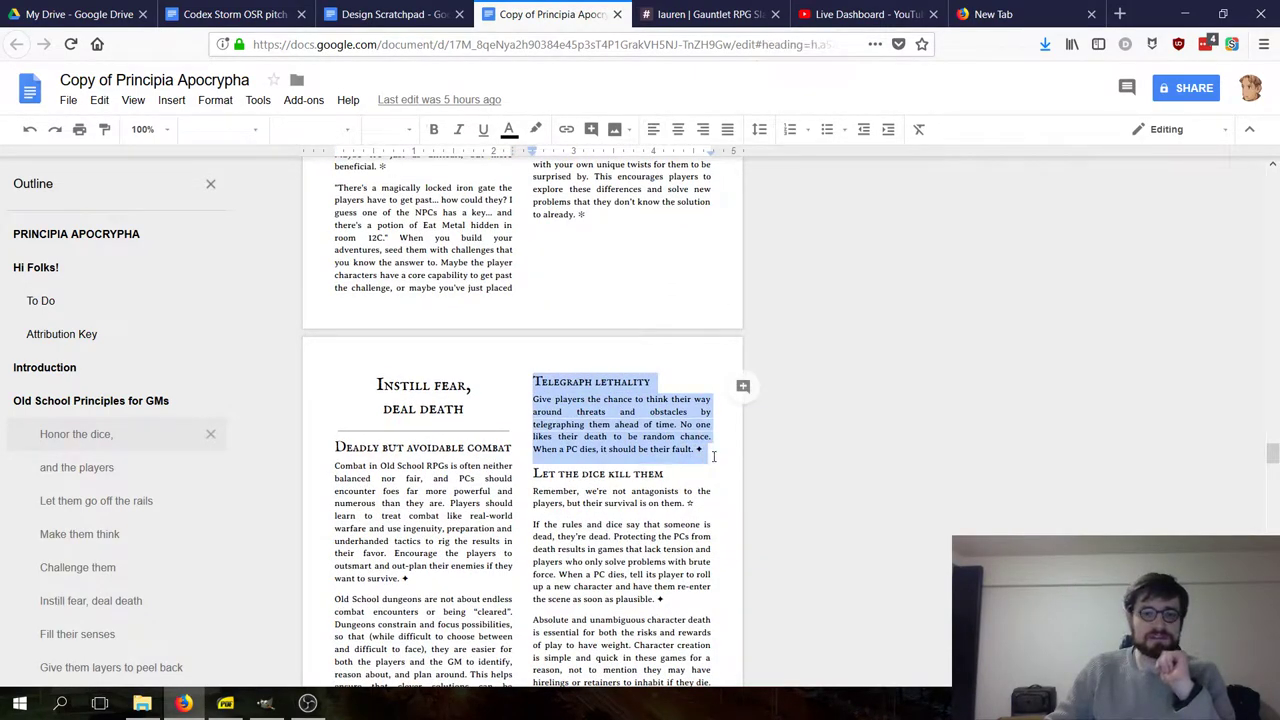
pyautogui.press('Right')
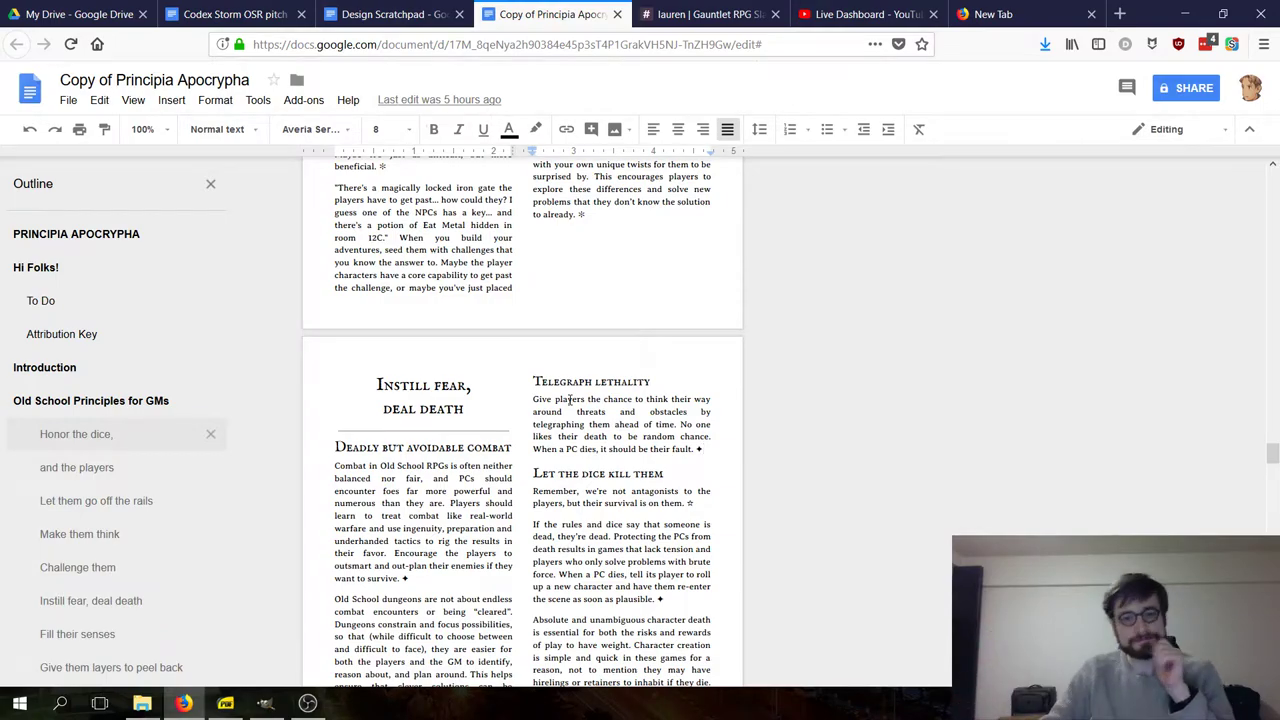
# - Review the "Let the dice kill them" section on character death
pyautogui.scroll(-3, 568, 400)
pyautogui.moveTo(519, 320); pyautogui.dragTo(620, 510)
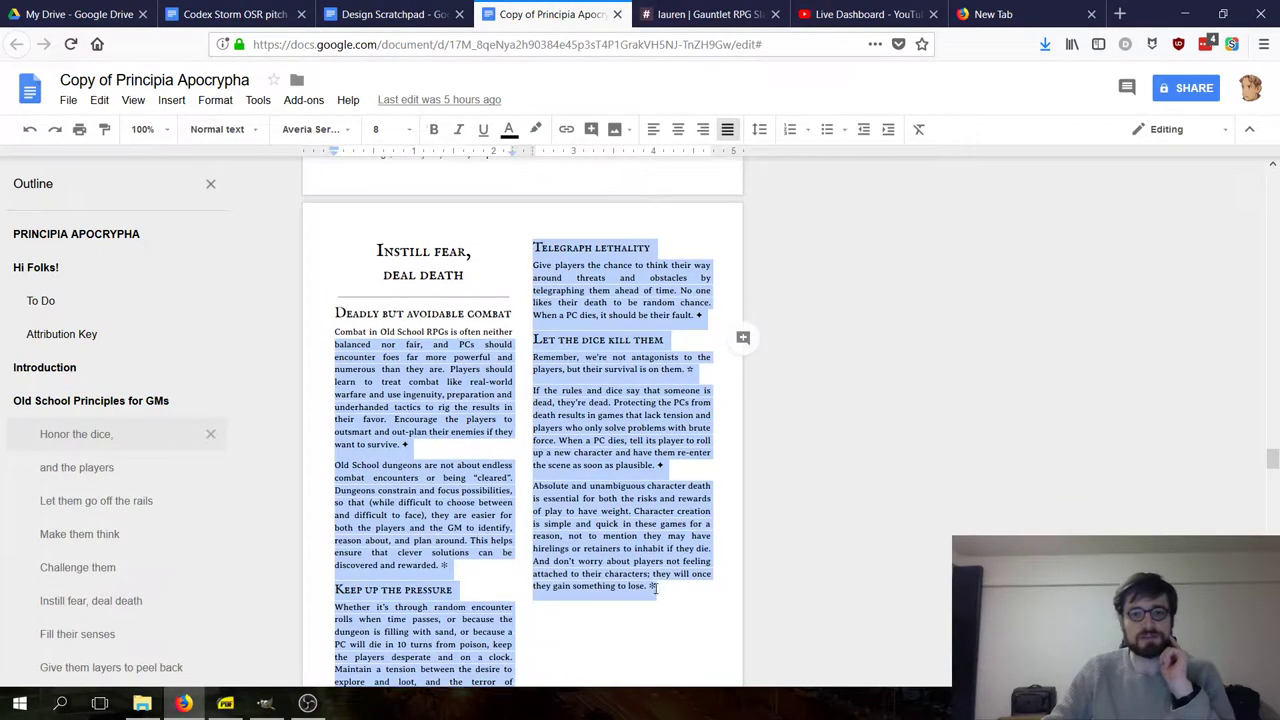
pyautogui.click(620, 510)
pyautogui.scroll(-3, 596, 496)
pyautogui.scroll(2, 596, 496)
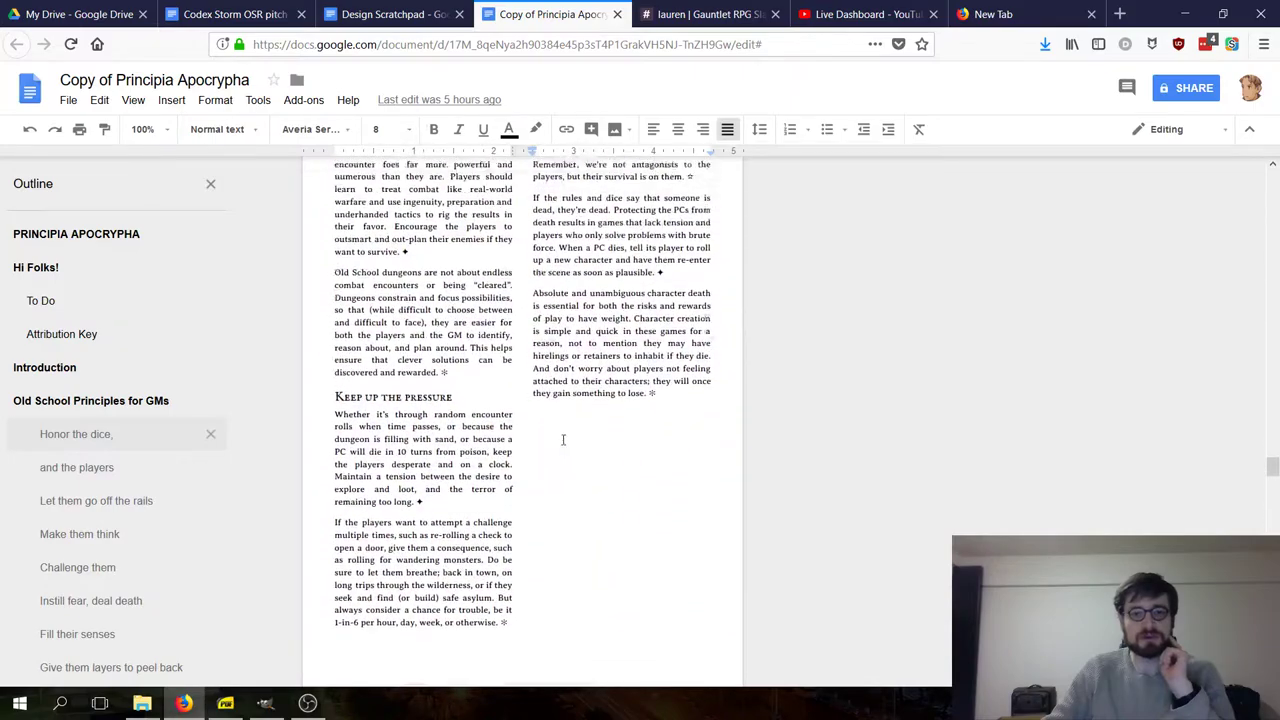
pyautogui.doubleClick(634, 321)
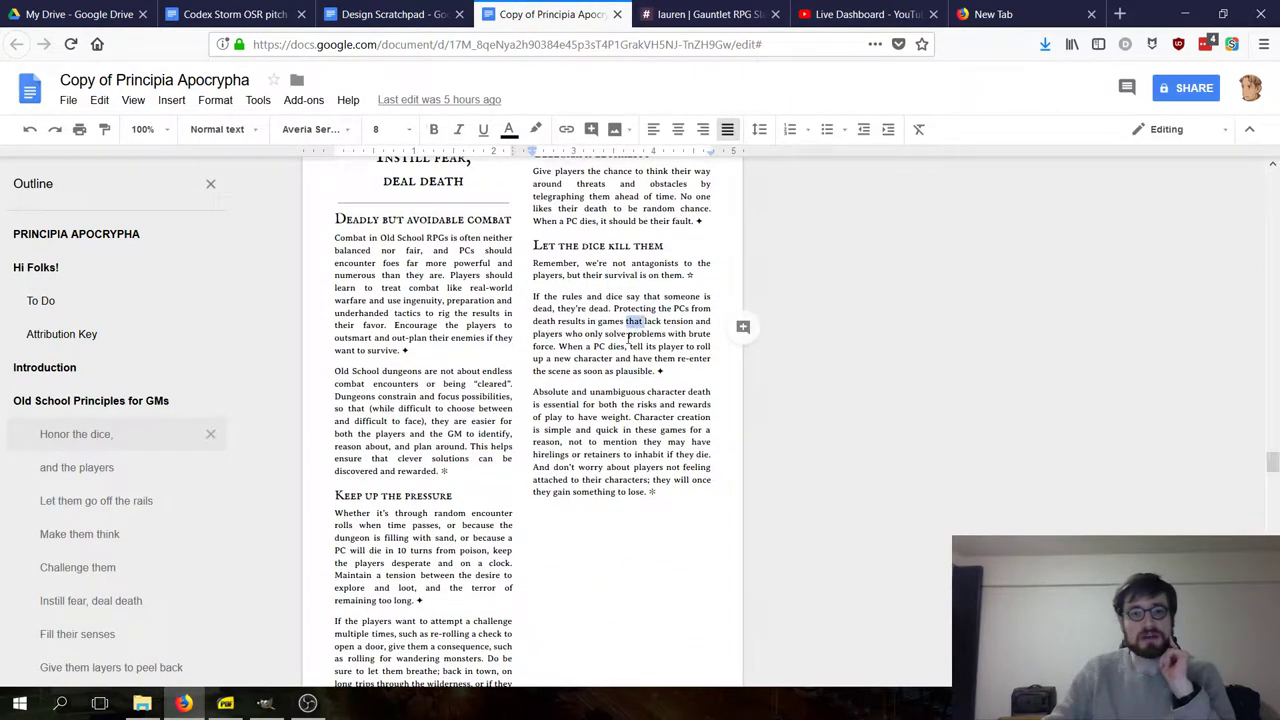
pyautogui.scroll(-5, 624, 371)
pyautogui.scroll(3, 587, 267)
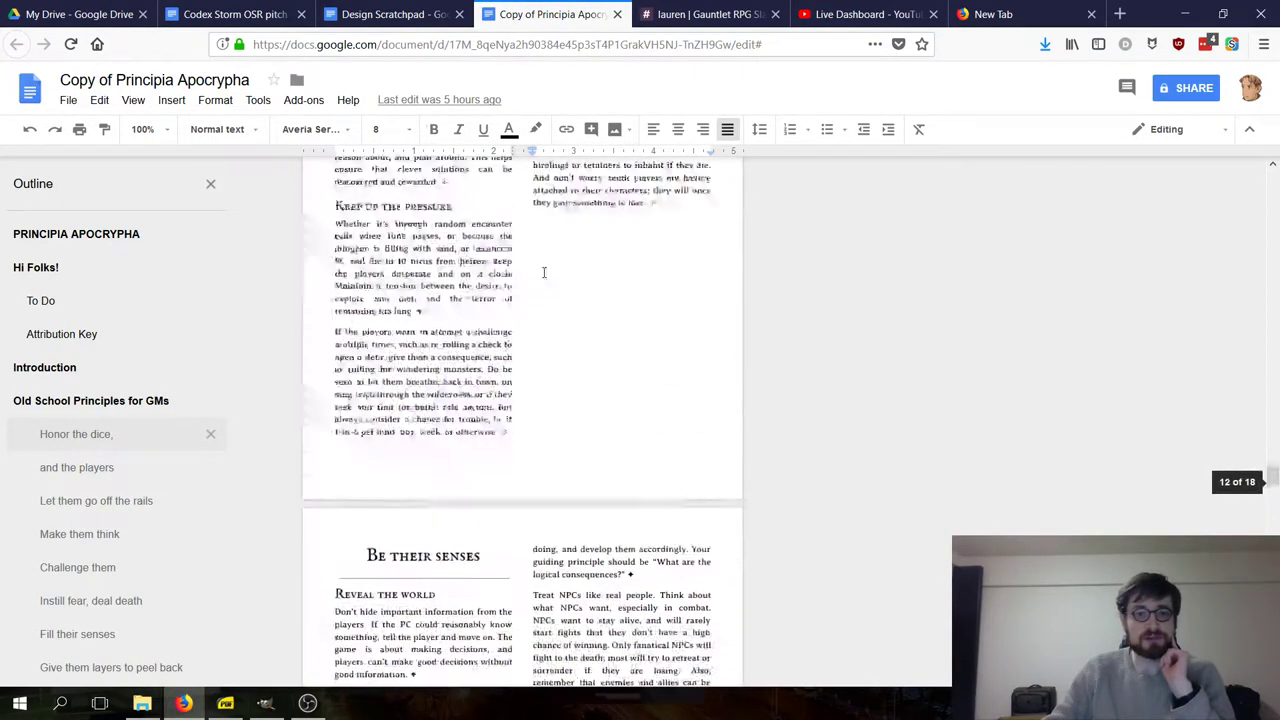
pyautogui.scroll(1, 587, 267)
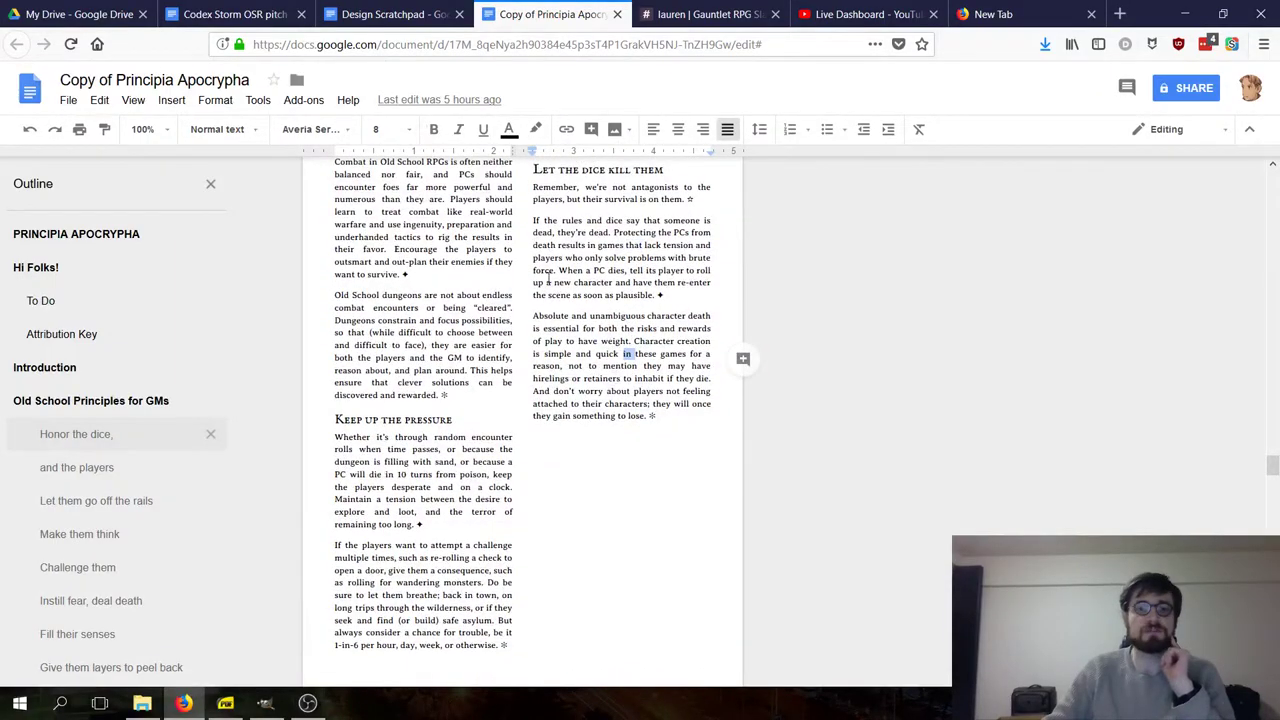
# - Go to the "Be their senses" page and review its "Reveal the world" section
pyautogui.scroll(-3, 546, 274)
pyautogui.scroll(-3, 560, 268)
pyautogui.scroll(-3, 450, 314)
pyautogui.scroll(3, 449, 313)
pyautogui.scroll(1, 449, 314)
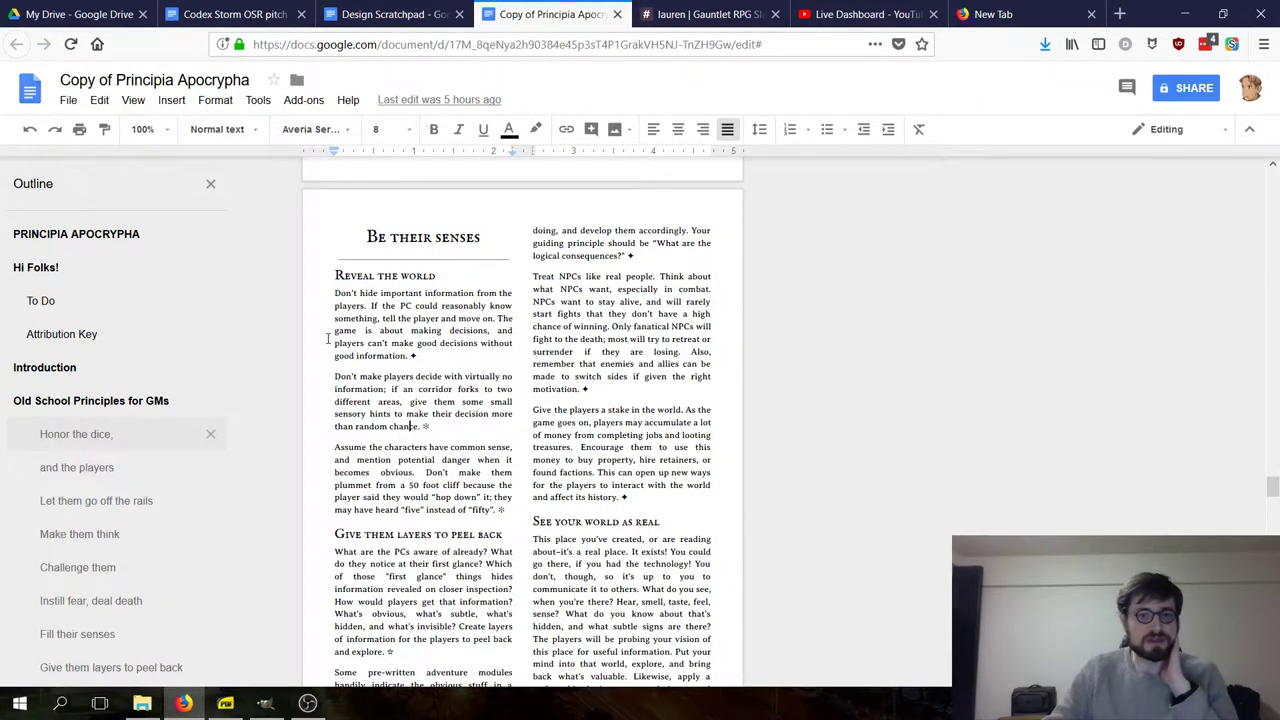
pyautogui.scroll(-3, 444, 432)
pyautogui.scroll(3, 440, 425)
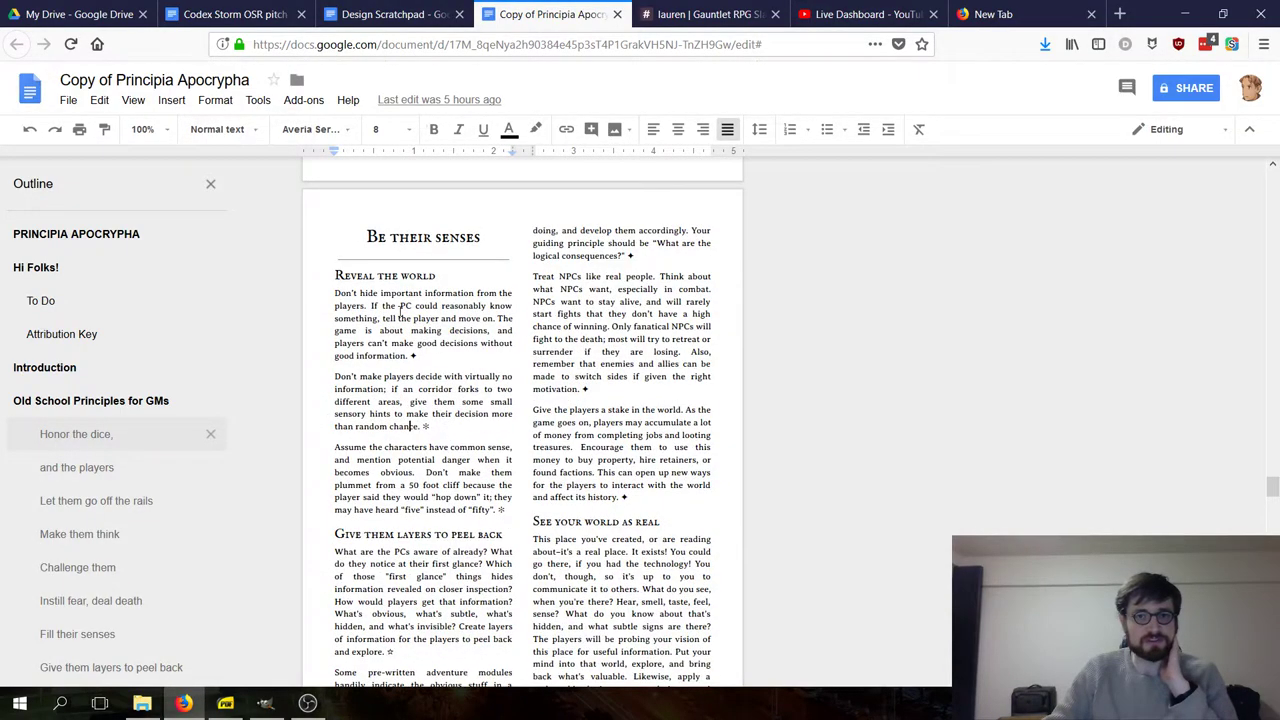
# - Highlight the whole "Give them layers to peel back" section, including its heading, then clear the selection
pyautogui.scroll(-2, 470, 385)
pyautogui.scroll(-2, 463, 384)
pyautogui.moveTo(333, 302); pyautogui.dragTo(486, 513)
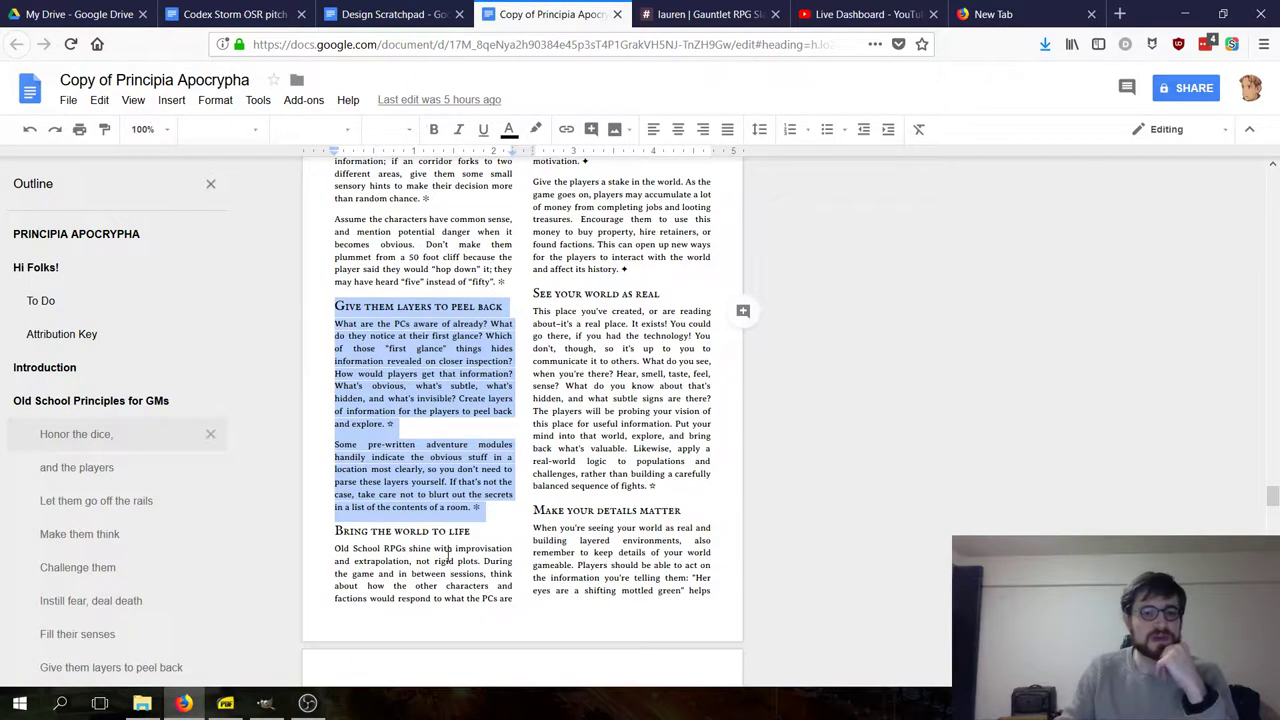
pyautogui.click(436, 598)
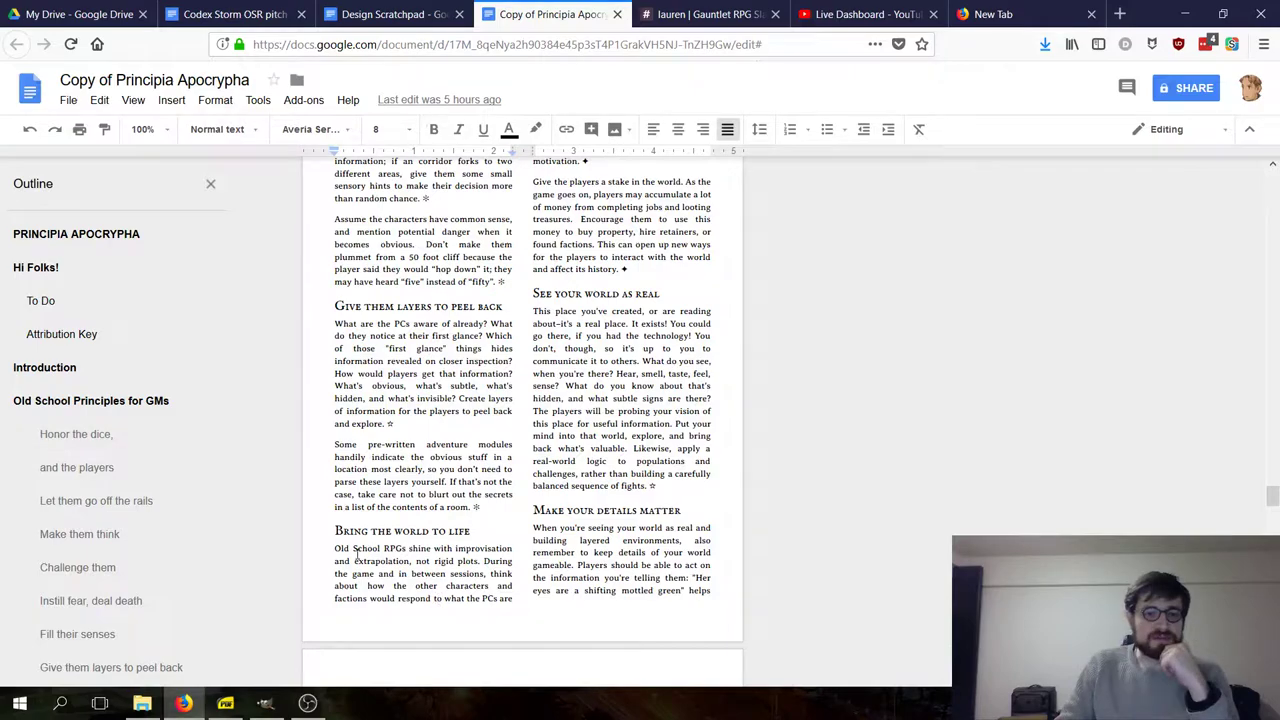
# - Highlight phrases in the opening sentence of "Bring the world to life" about improvisation and rigid plots
pyautogui.moveTo(383, 548); pyautogui.dragTo(488, 548)
pyautogui.moveTo(331, 548); pyautogui.dragTo(428, 548)
pyautogui.click(415, 561)
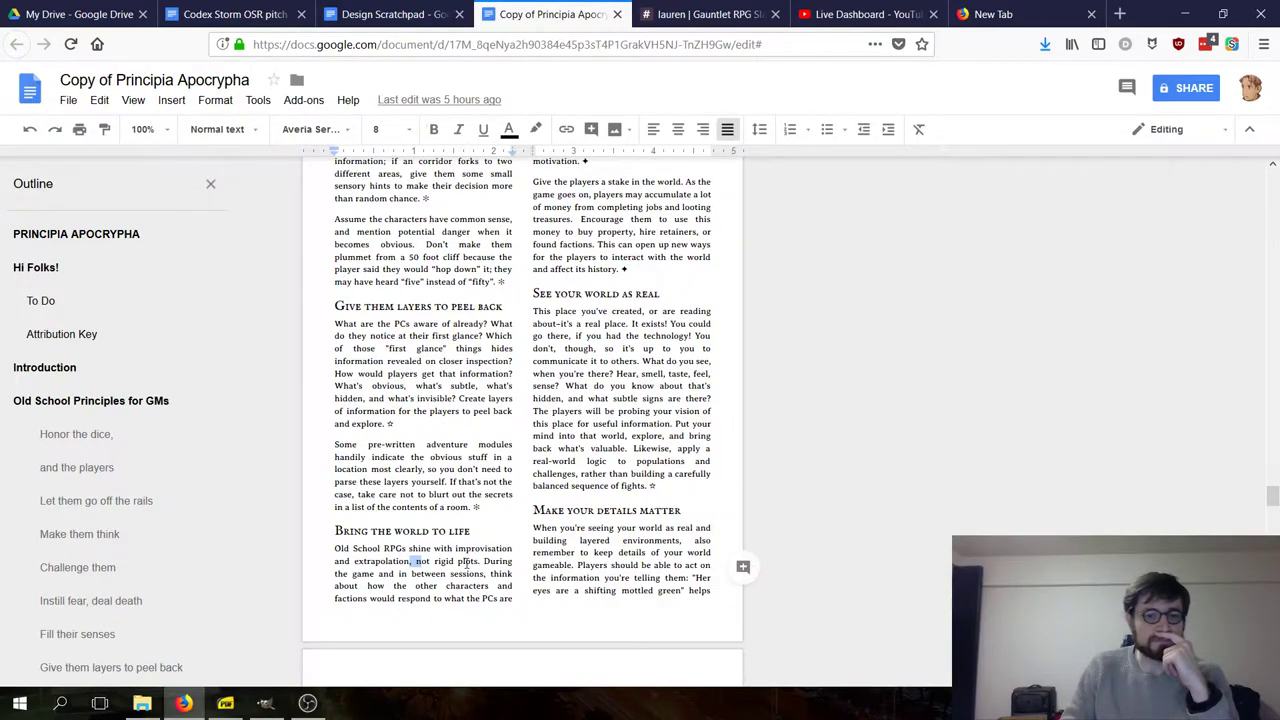
# - Highlight key phrases in the "Treat NPCs like real people" paragraph, ending with "Only fanatical NPCs will fight to the death;"
pyautogui.scroll(3, 468, 555)
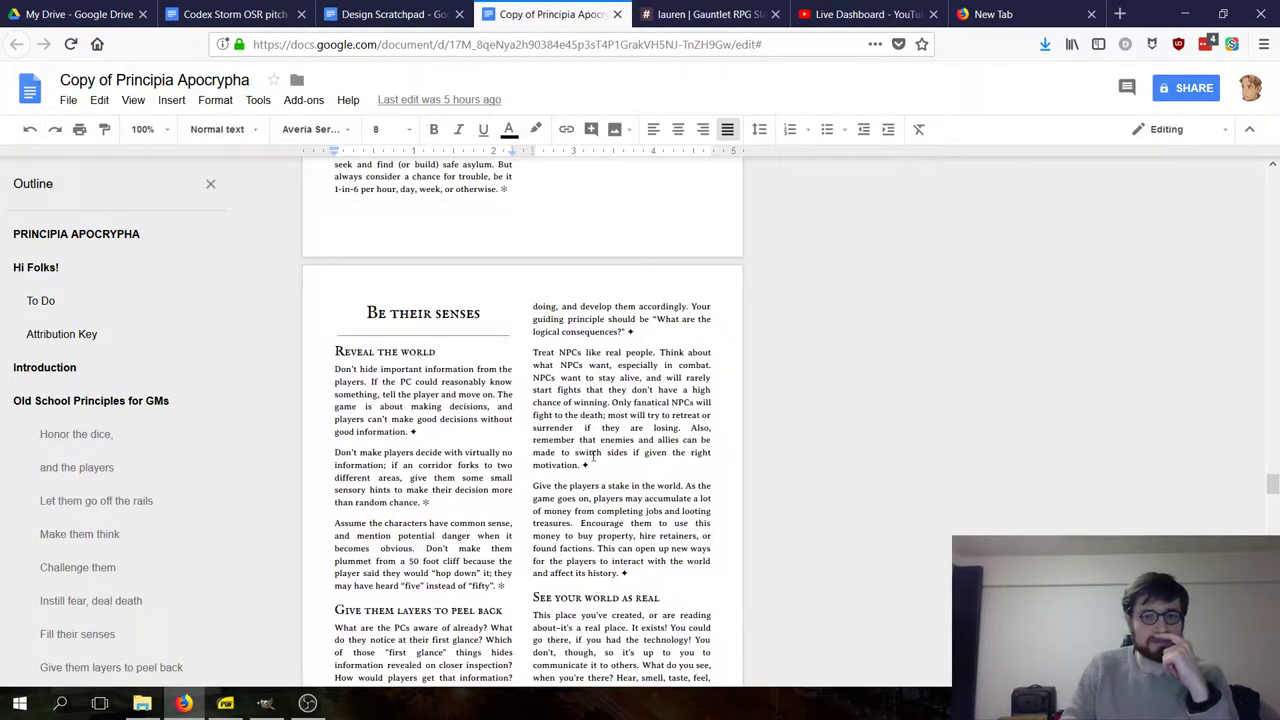
pyautogui.moveTo(533, 352); pyautogui.dragTo(655, 354)
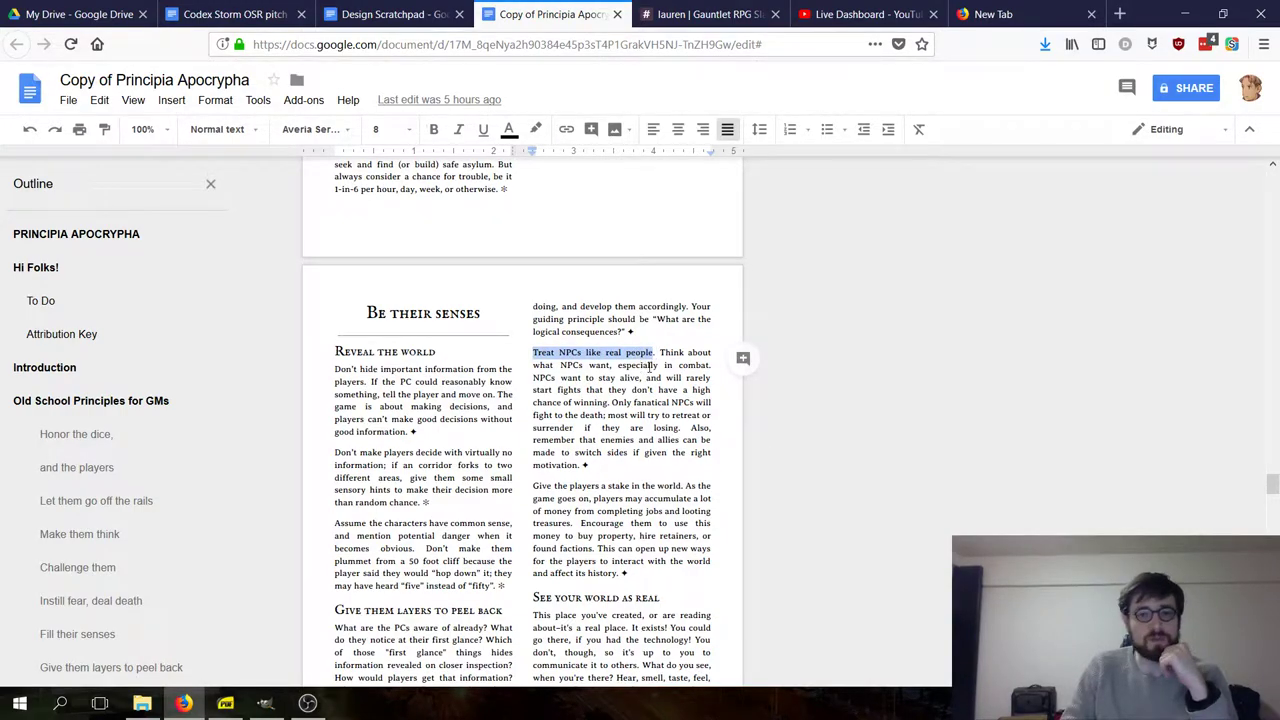
pyautogui.moveTo(534, 377); pyautogui.dragTo(620, 367)
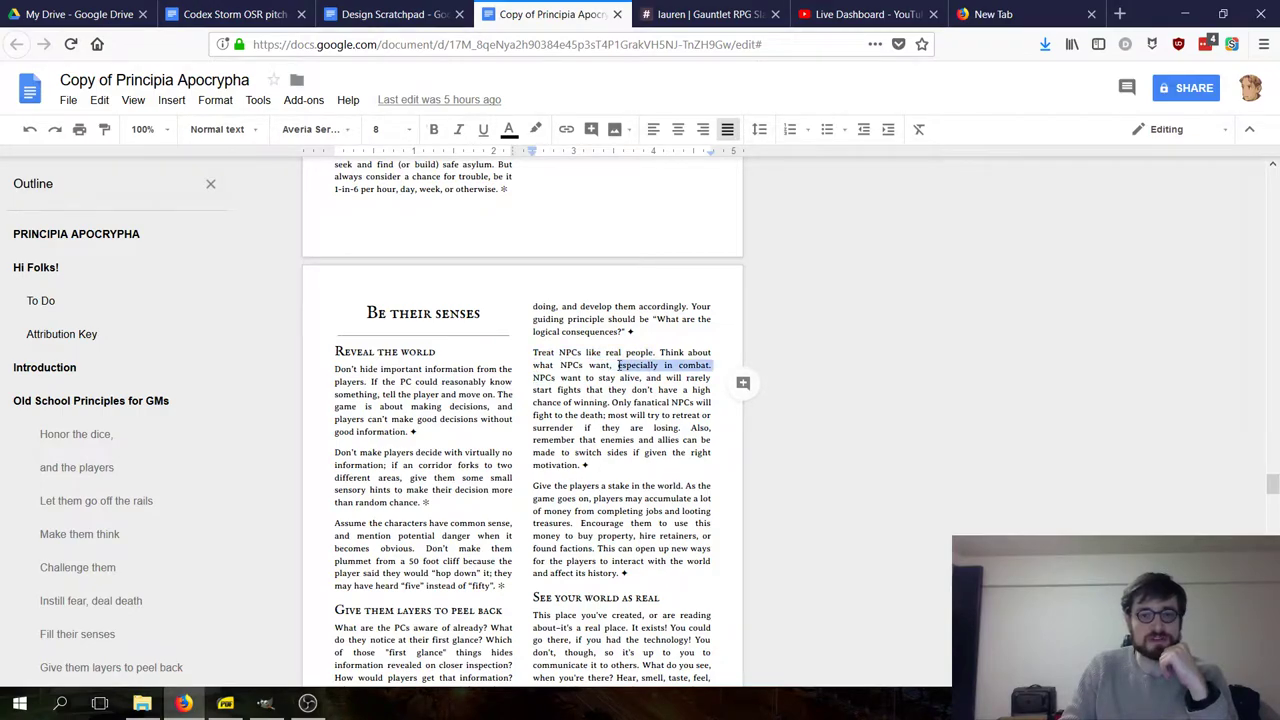
pyautogui.doubleClick(598, 366)
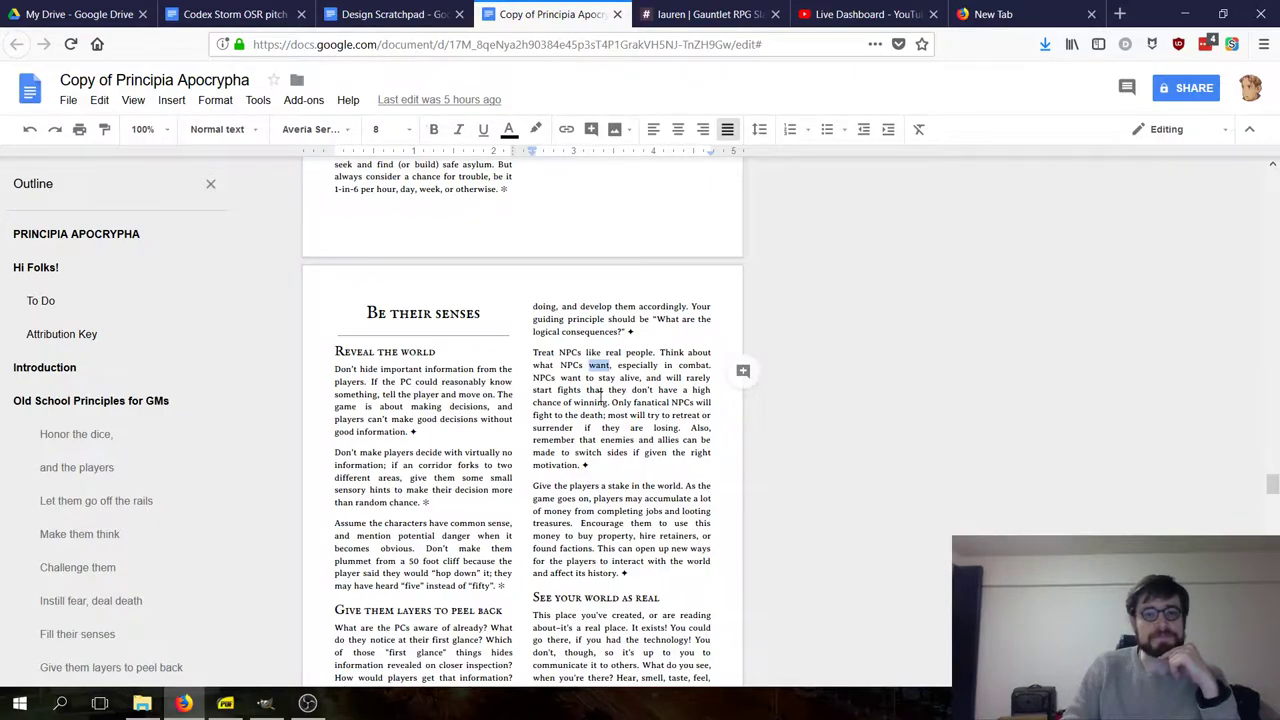
pyautogui.moveTo(611, 402)
pyautogui.mouseDown()
pyautogui.moveTo(680, 414)
pyautogui.moveTo(650, 430)
pyautogui.moveTo(607, 420)
pyautogui.mouseUp()
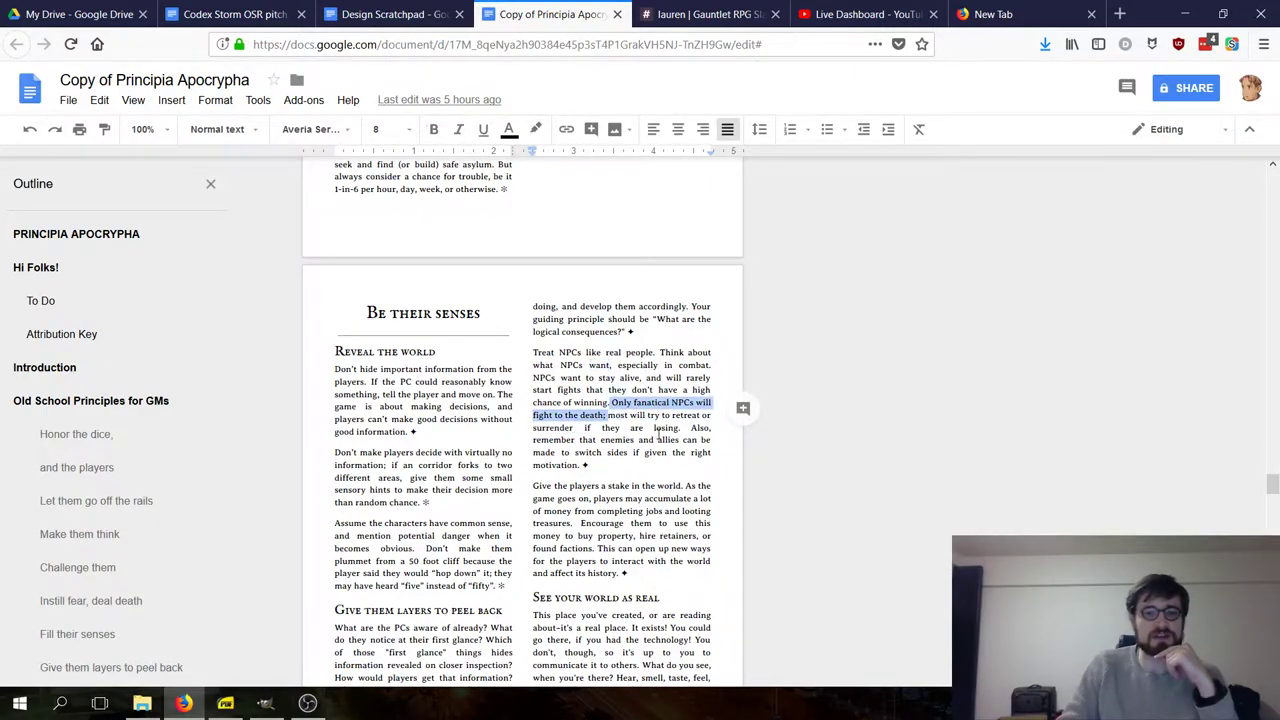
pyautogui.scroll(-4, 658, 440)
pyautogui.scroll(1, 658, 438)
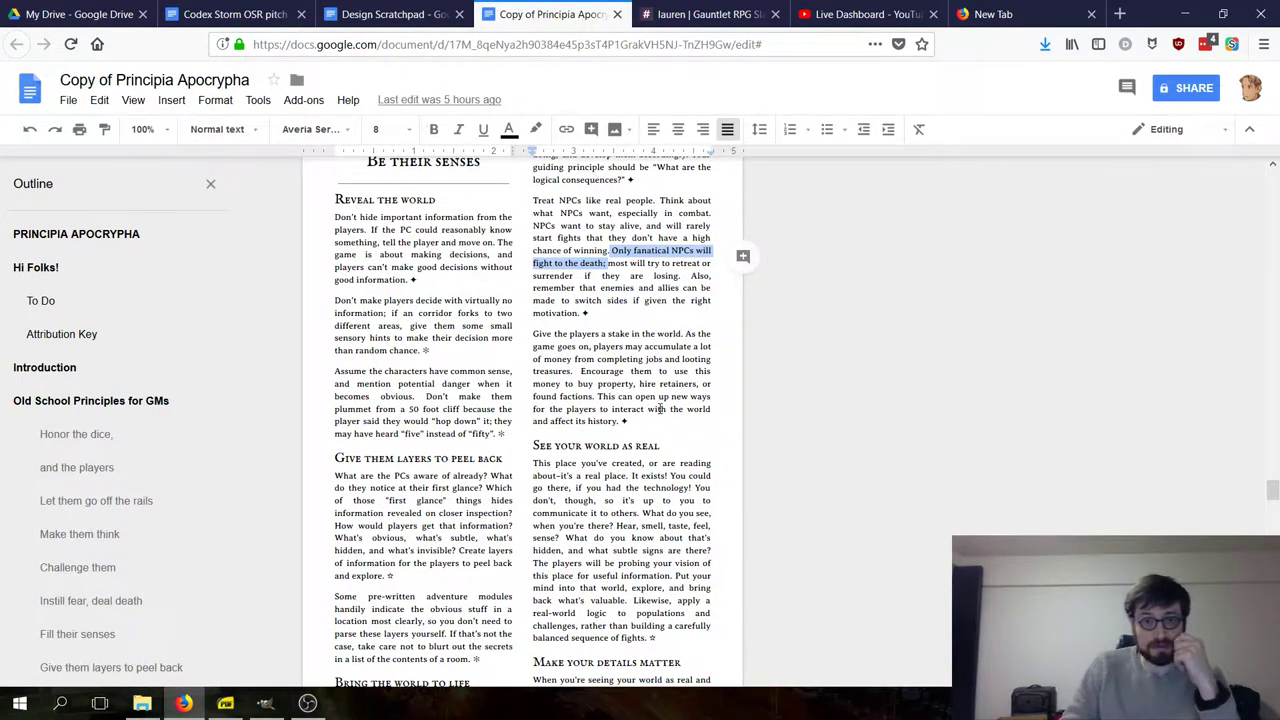
pyautogui.scroll(-1, 659, 409)
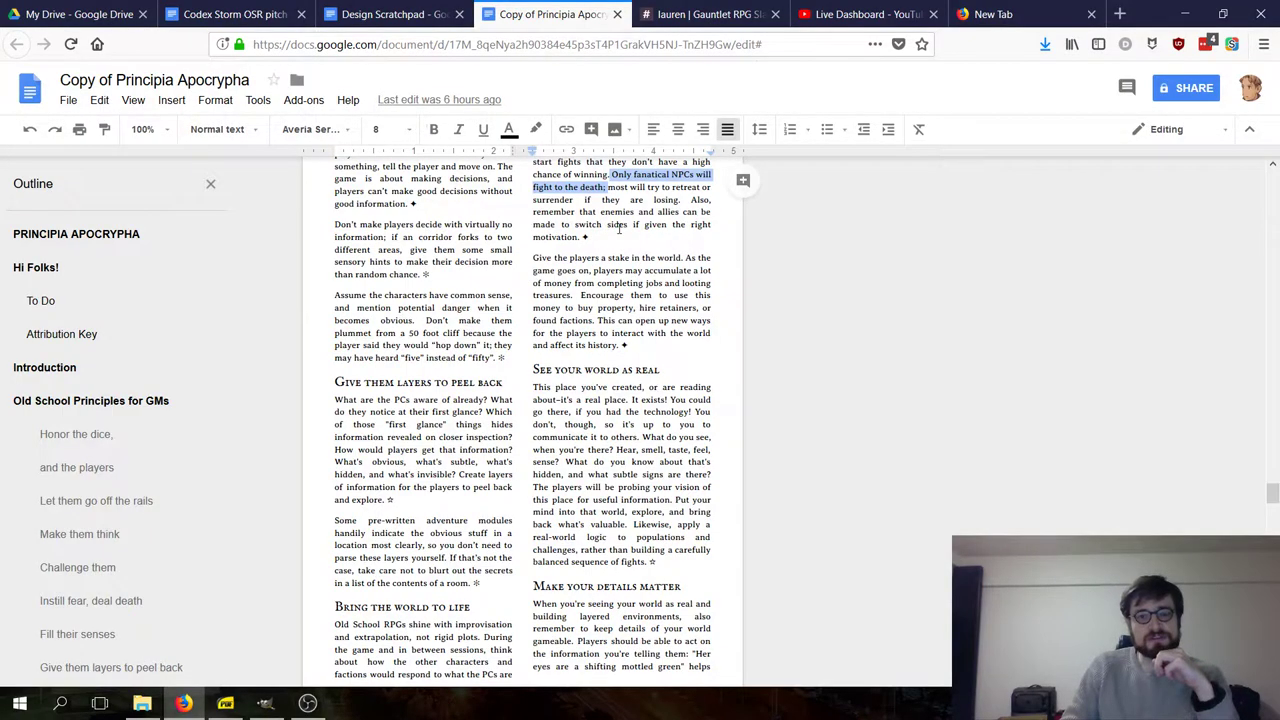
# - In the Design Scratchpad document, end the design goals list and add an "Ideas" heading below it
pyautogui.click(396, 14)
pyautogui.press('Return')
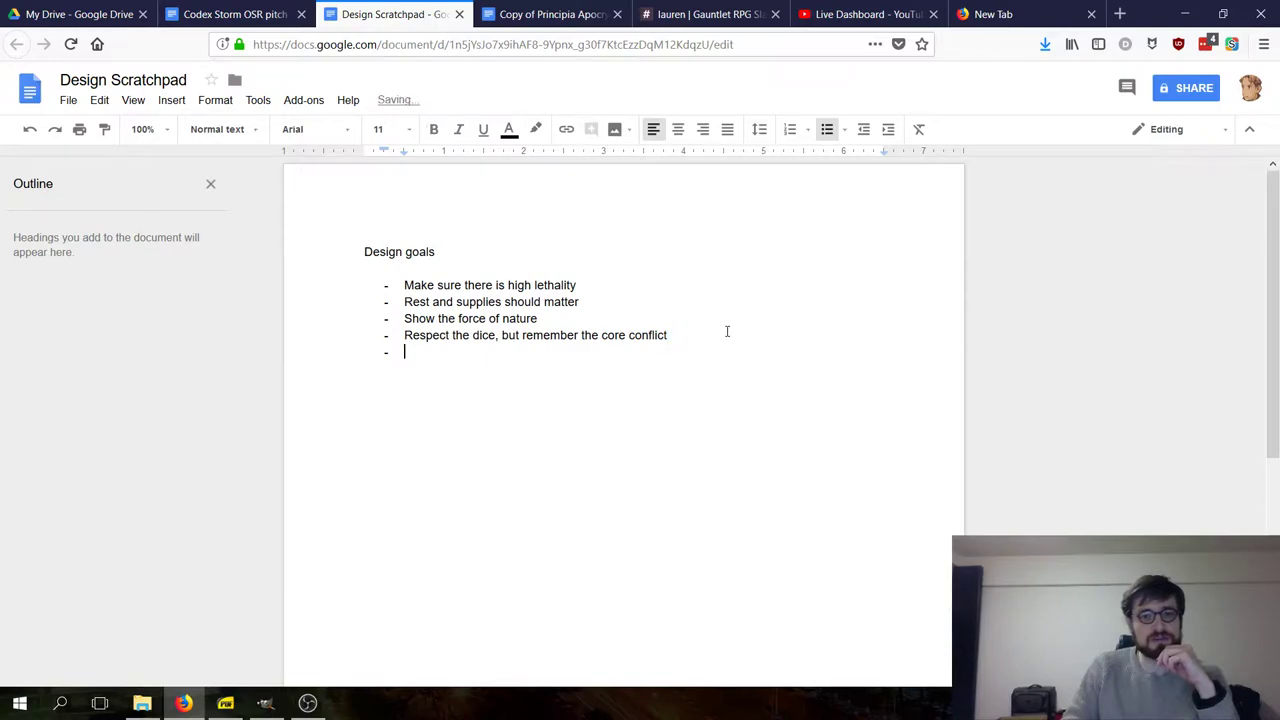
pyautogui.press('Return')
pyautogui.press('Return')
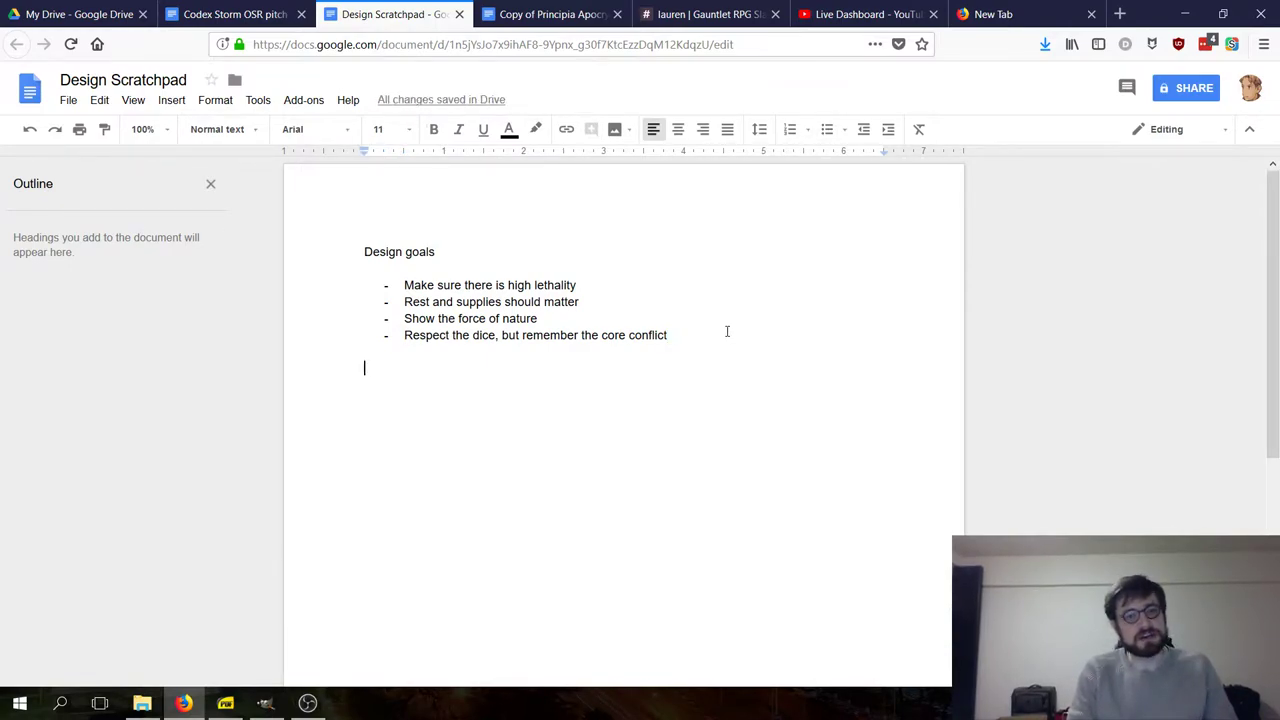
pyautogui.write('Ideas')
pyautogui.press('Return')
pyautogui.press('Return')
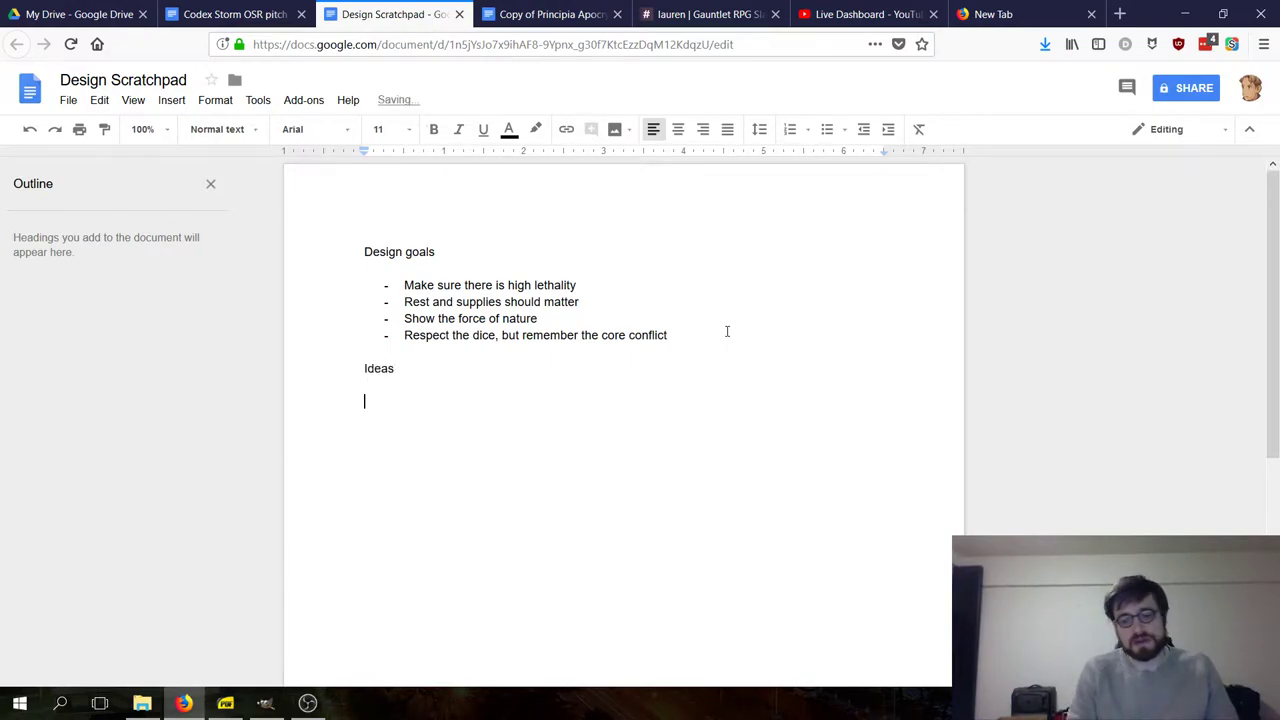
# - Start a bulleted list under "Ideas" with the entry "Arnmundr's relatives are less zealous?"
pyautogui.click(822, 130)
pyautogui.write('Ar')
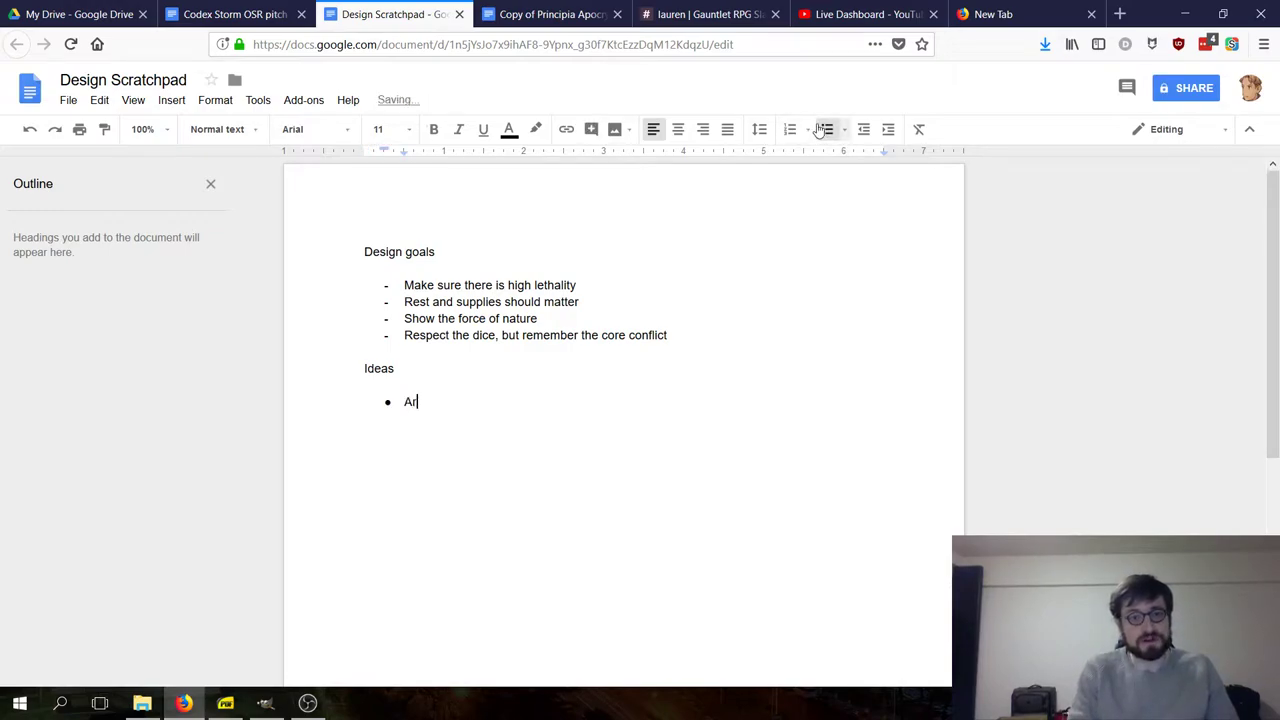
pyautogui.write('nmundr')
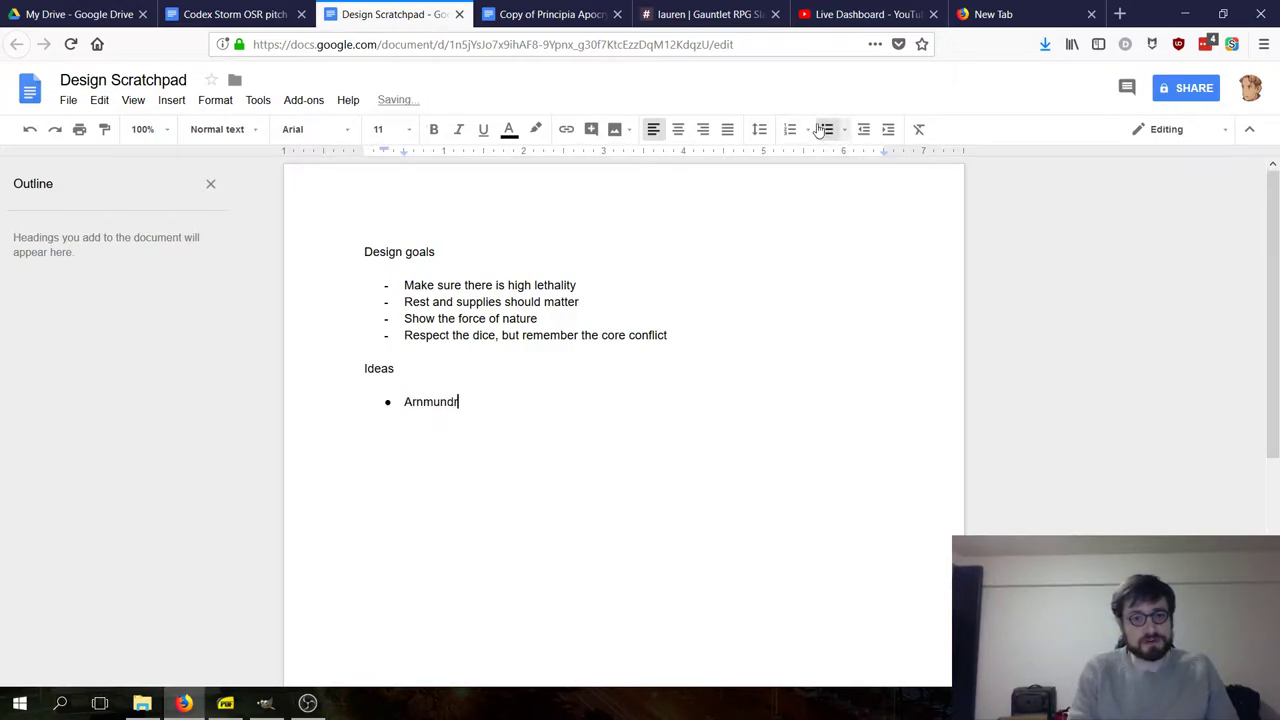
pyautogui.write("'s relatives ")
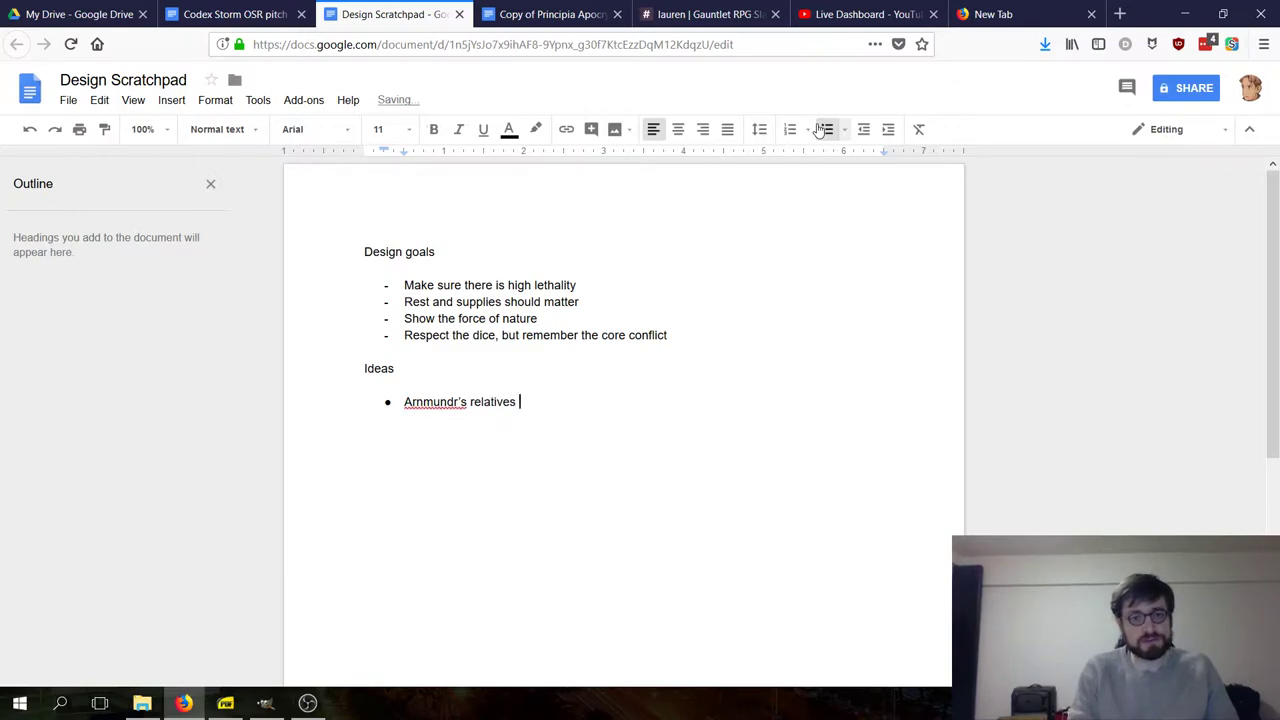
pyautogui.write('are less zealous?')
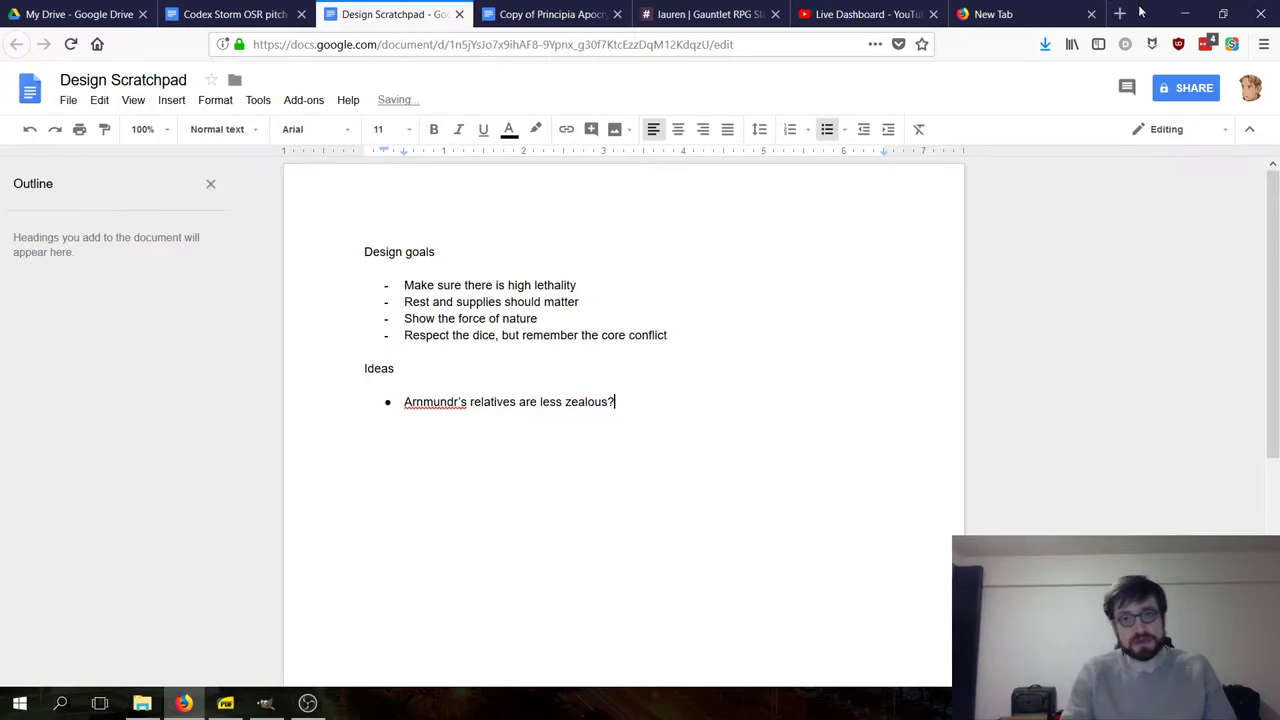
# - Check the YouTube live dashboard, then return to the Copy of Principia Apocrypha document
pyautogui.click(1000, 14)
pyautogui.click(860, 14)
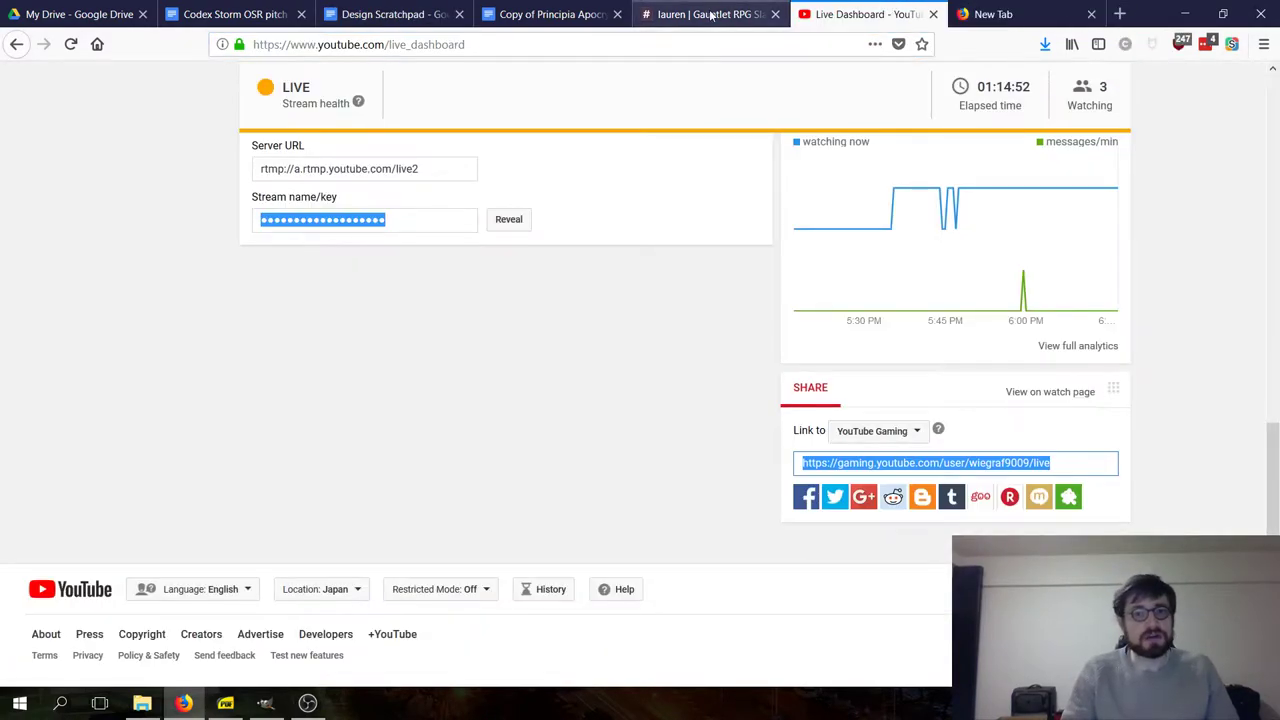
pyautogui.click(545, 14)
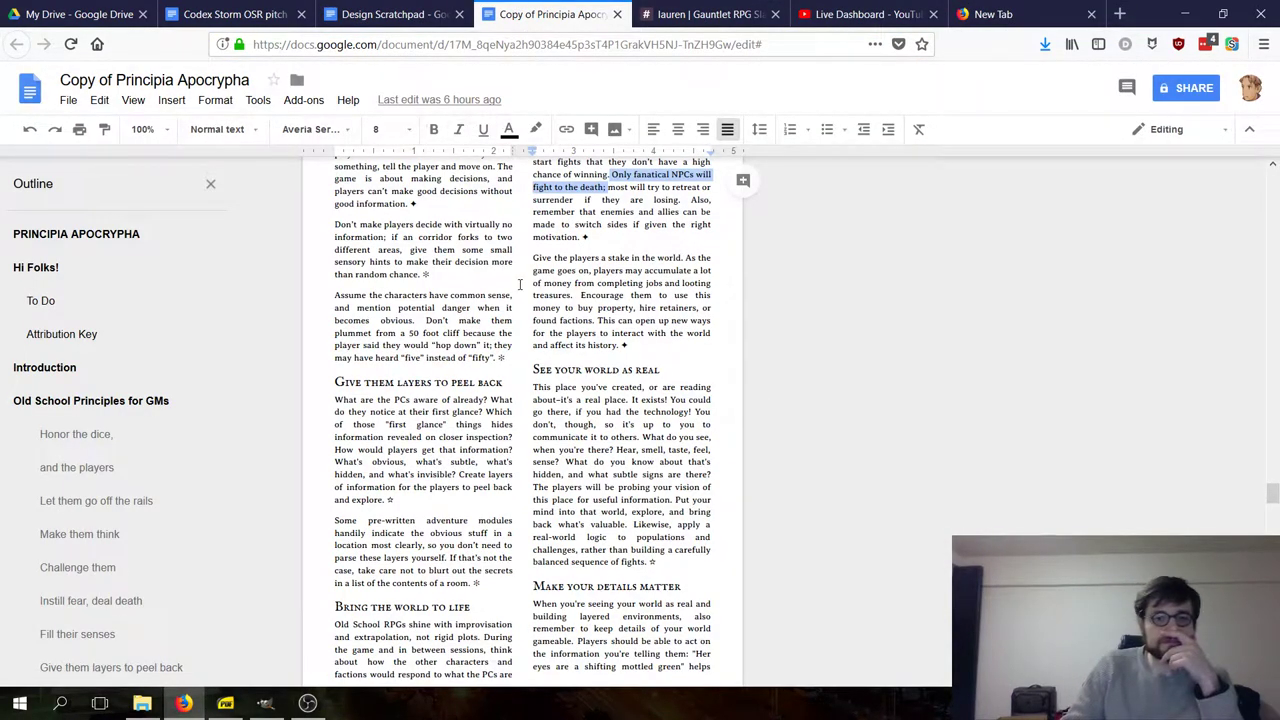
# - Highlight the "Give the players a stake in the world" paragraph
pyautogui.click(614, 271)
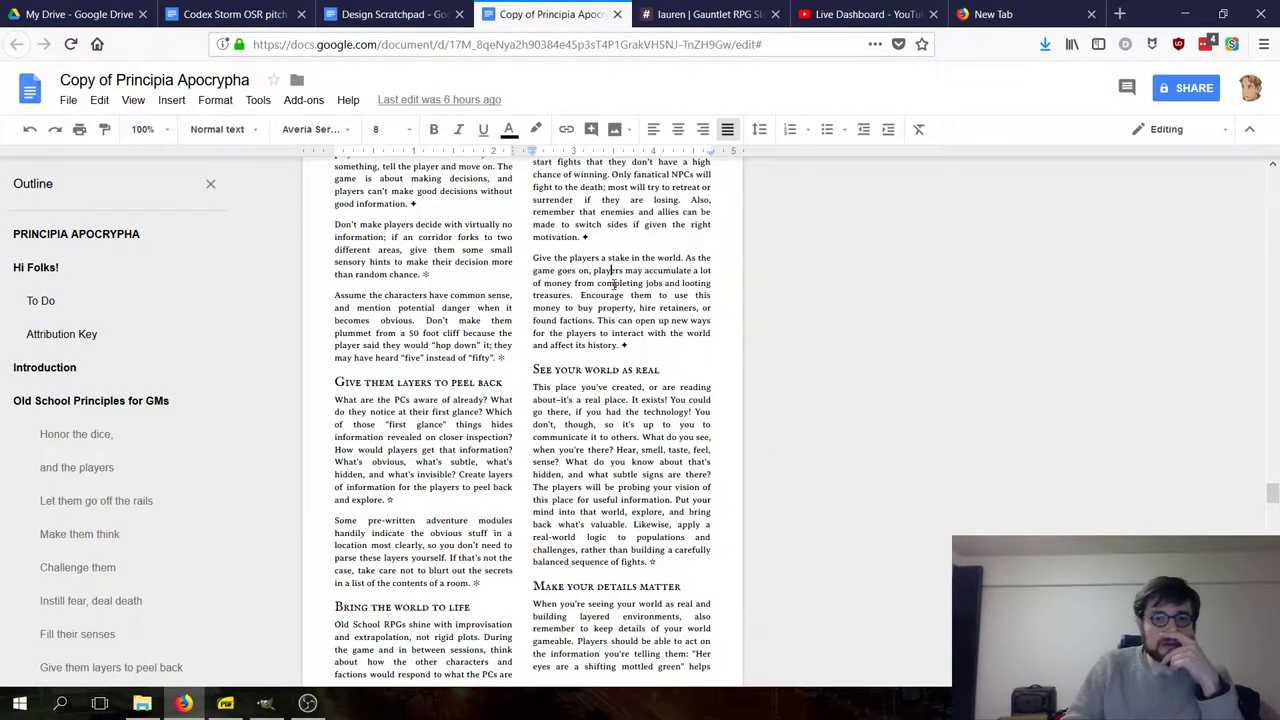
pyautogui.scroll(-1, 614, 287)
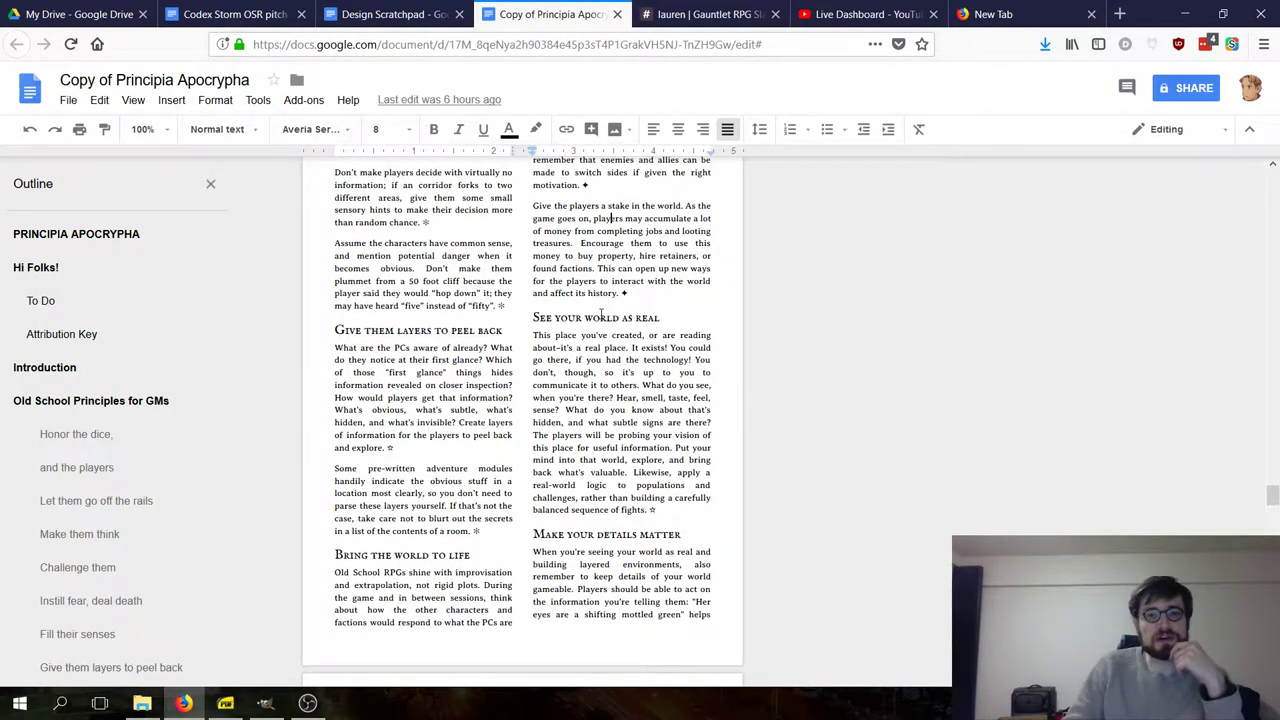
pyautogui.moveTo(559, 220); pyautogui.dragTo(690, 305)
pyautogui.click(533, 210)
pyautogui.moveTo(533, 208); pyautogui.dragTo(650, 285)
pyautogui.click(533, 208)
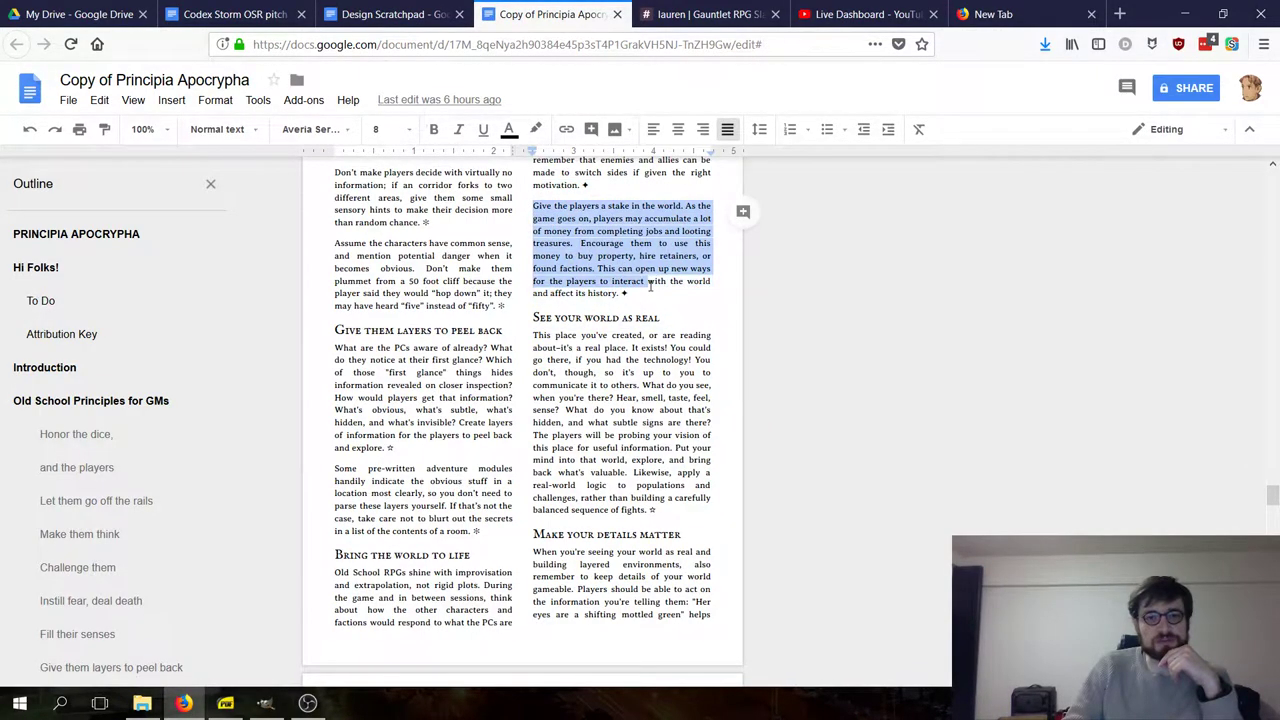
# - Read the "See your world as real" section, placing the text cursor inside its paragraph
pyautogui.scroll(-3, 557, 242)
pyautogui.click(646, 235)
pyautogui.scroll(2, 619, 326)
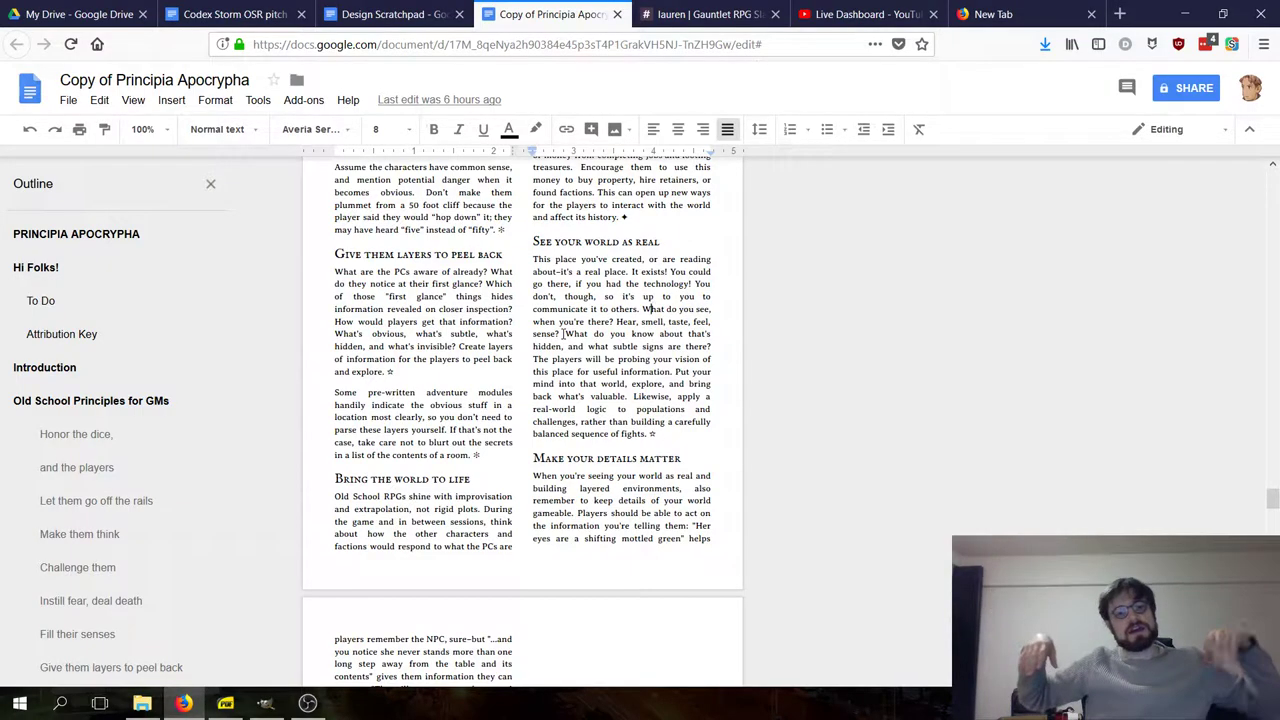
# - Go to the start of the Codex Storm OSR pitch and highlight the italic introductory lines under the title
pyautogui.click(214, 12)
pyautogui.scroll(10, 455, 310)
pyautogui.moveTo(364, 294); pyautogui.dragTo(629, 400)
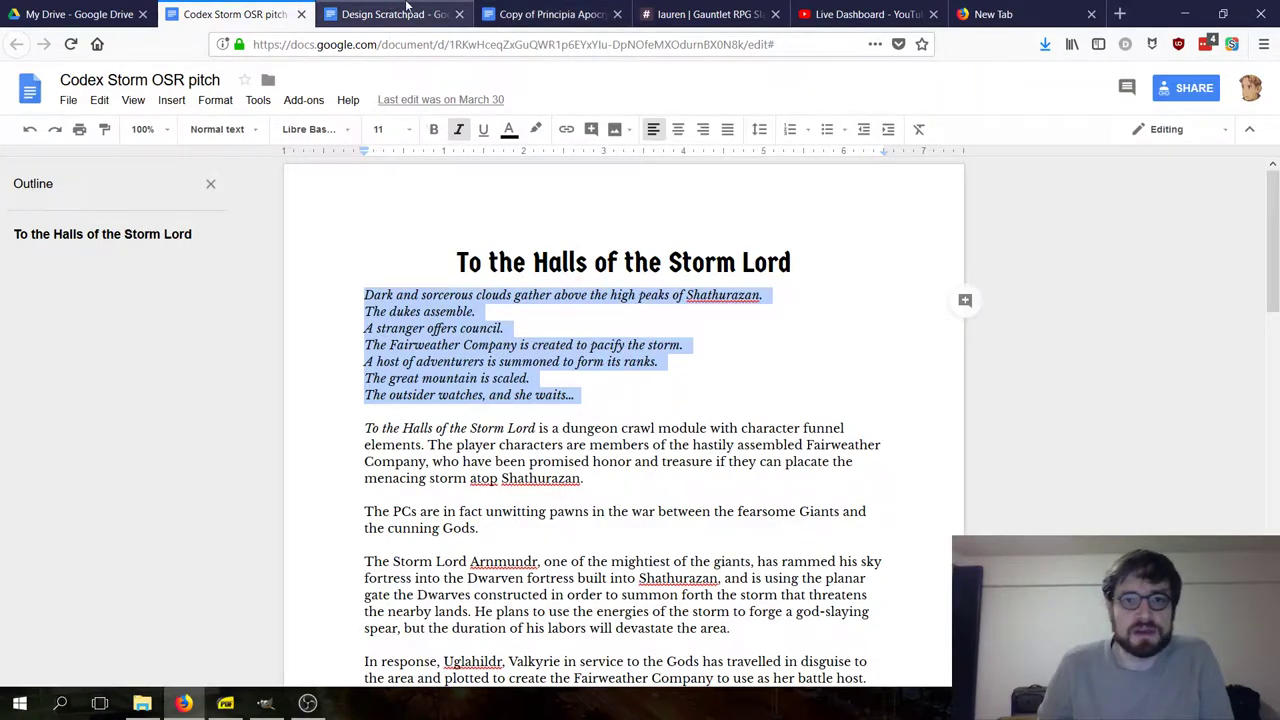
# - Return to Principia Apocrypha's "See your world as real" section, highlight its sensory questions, then clear the selection
pyautogui.click(509, 12)
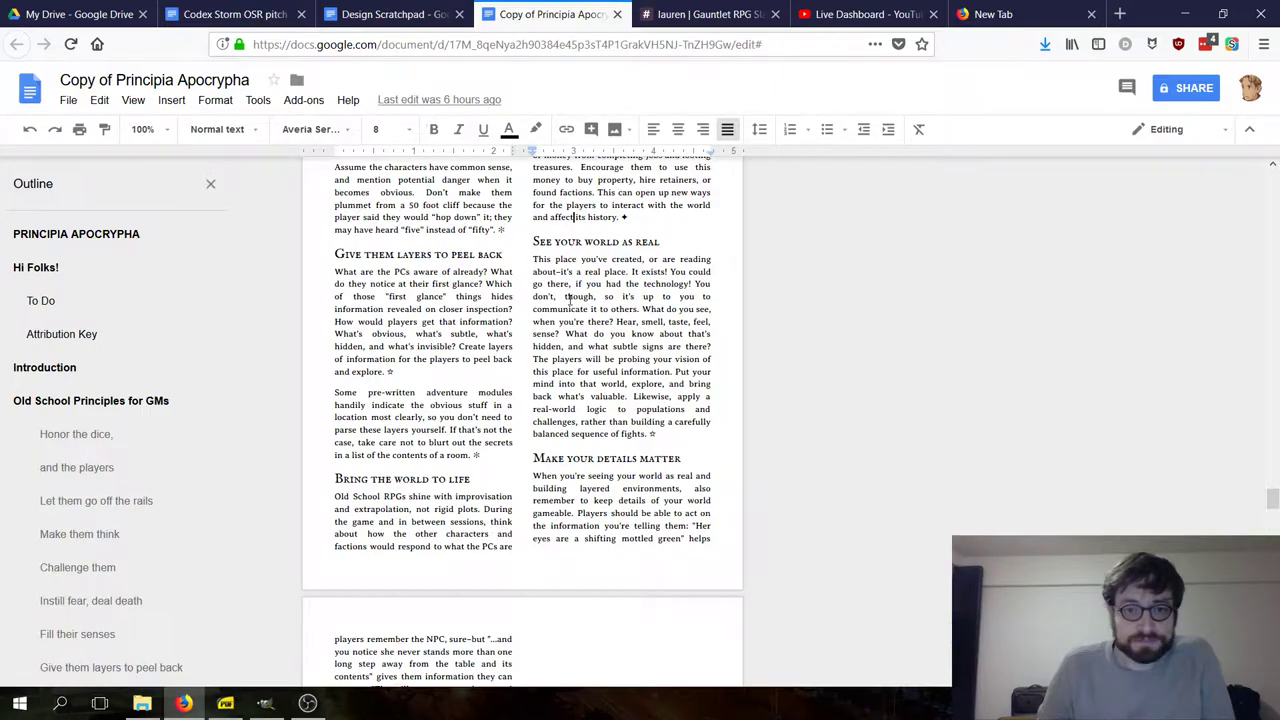
pyautogui.scroll(2, 569, 300)
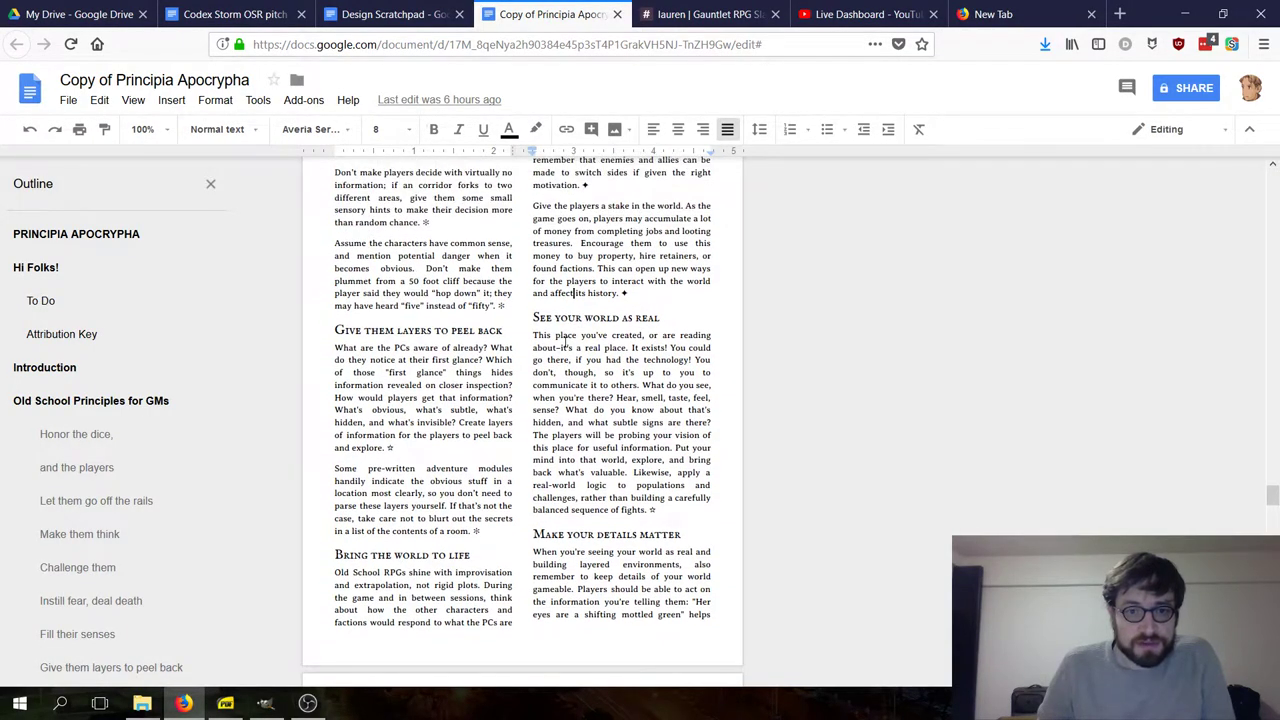
pyautogui.scroll(-1, 565, 343)
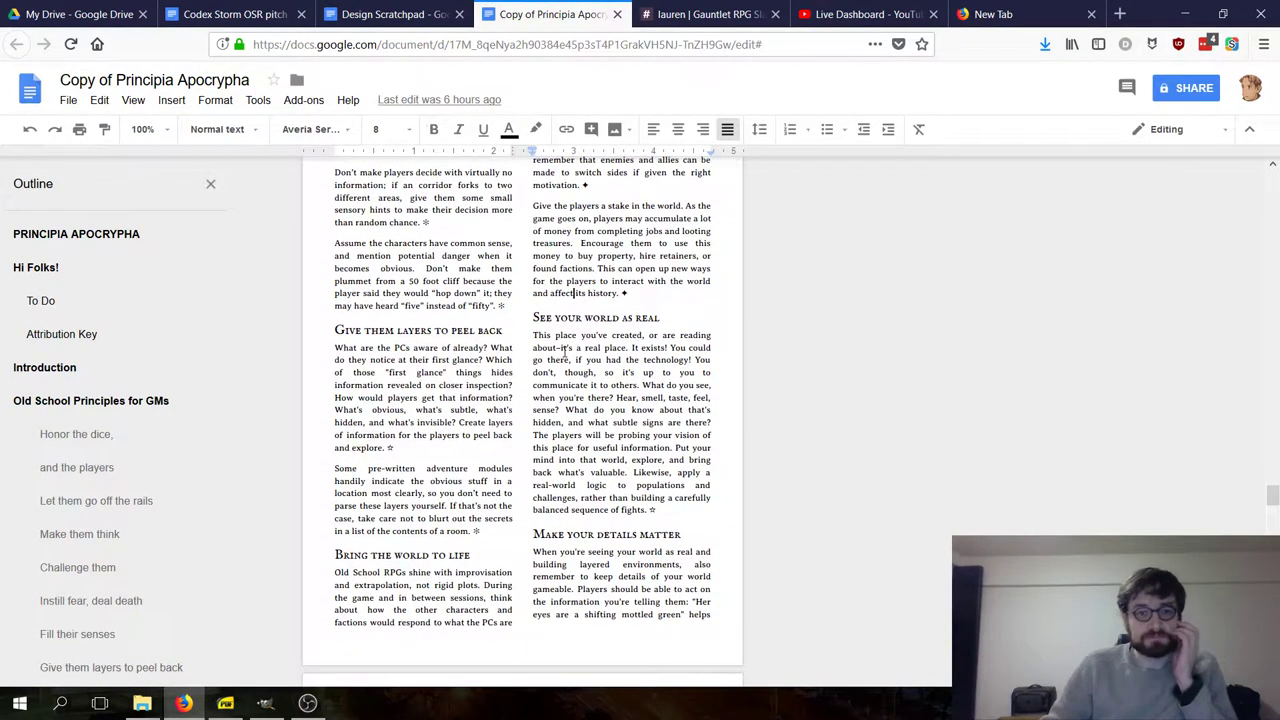
pyautogui.scroll(-1, 565, 350)
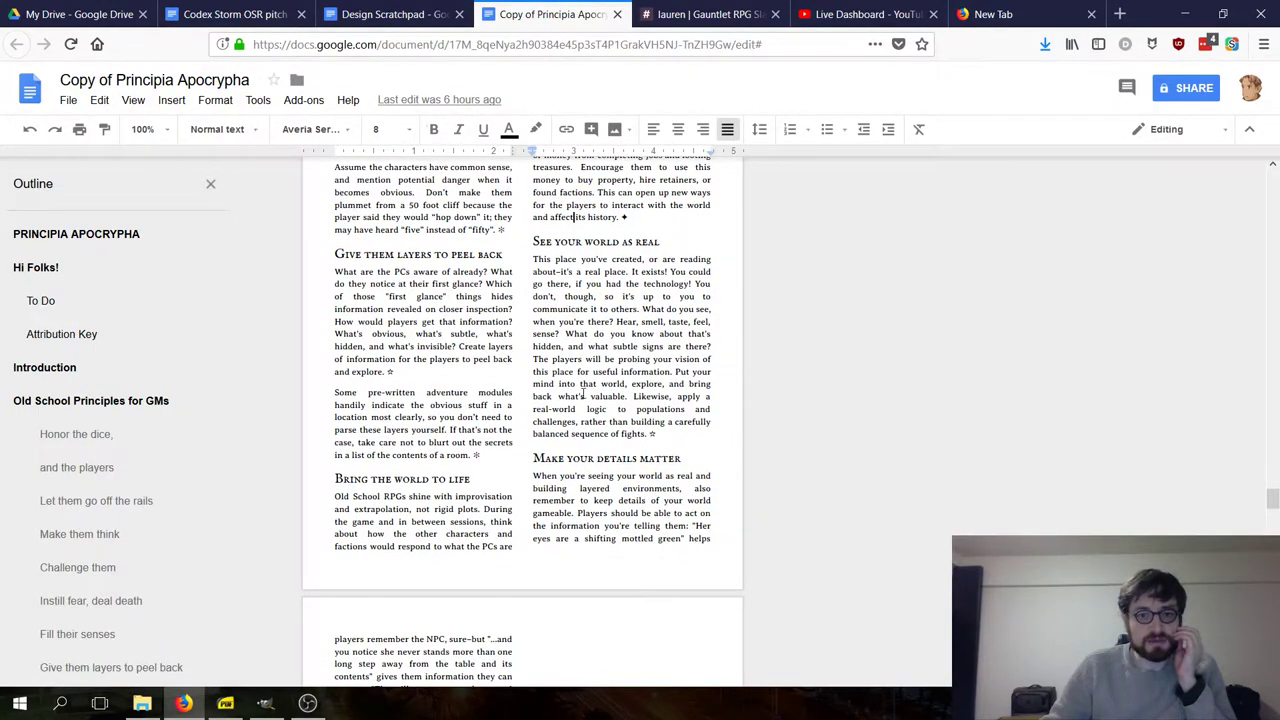
pyautogui.moveTo(613, 321); pyautogui.dragTo(643, 309)
pyautogui.tripleClick(650, 309)
pyautogui.click(631, 333)
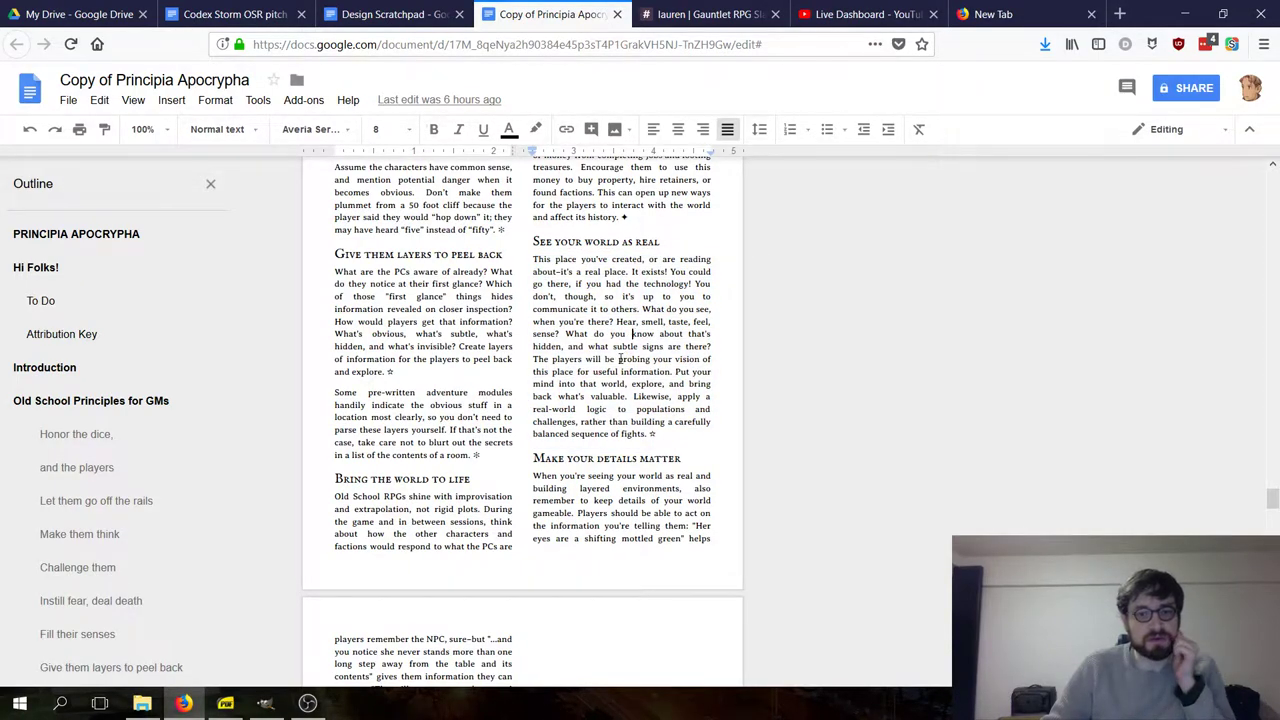
# - Select the passage about gameable details in "Make your details matter" and move it into the "Bring the world to life" paragraph
pyautogui.scroll(-3, 600, 420)
pyautogui.scroll(2, 591, 469)
pyautogui.moveTo(541, 349); pyautogui.dragTo(545, 386)
pyautogui.moveTo(545, 386); pyautogui.dragTo(700, 364)
pyautogui.click(586, 423)
# - Read the end of "Make your details matter" on the following page, then return to the section's opening line
pyautogui.scroll(-4, 531, 379)
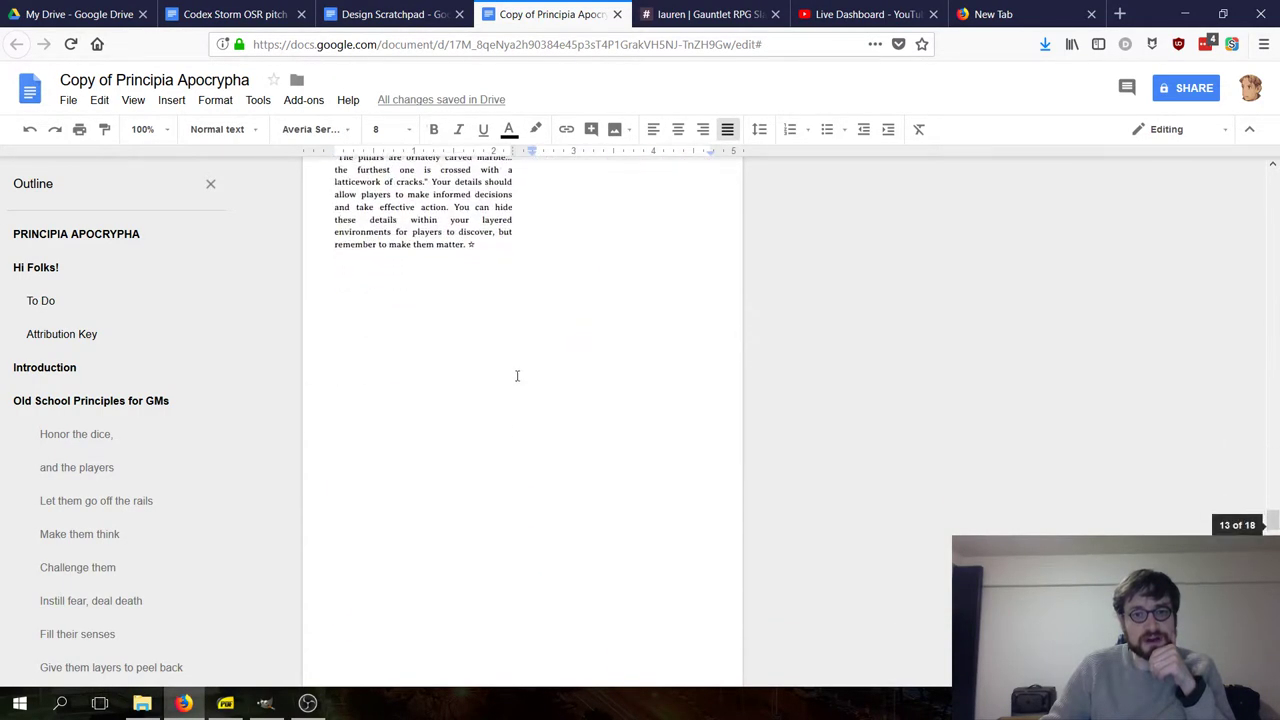
pyautogui.click(440, 246)
pyautogui.scroll(3, 500, 300)
pyautogui.click(557, 285)
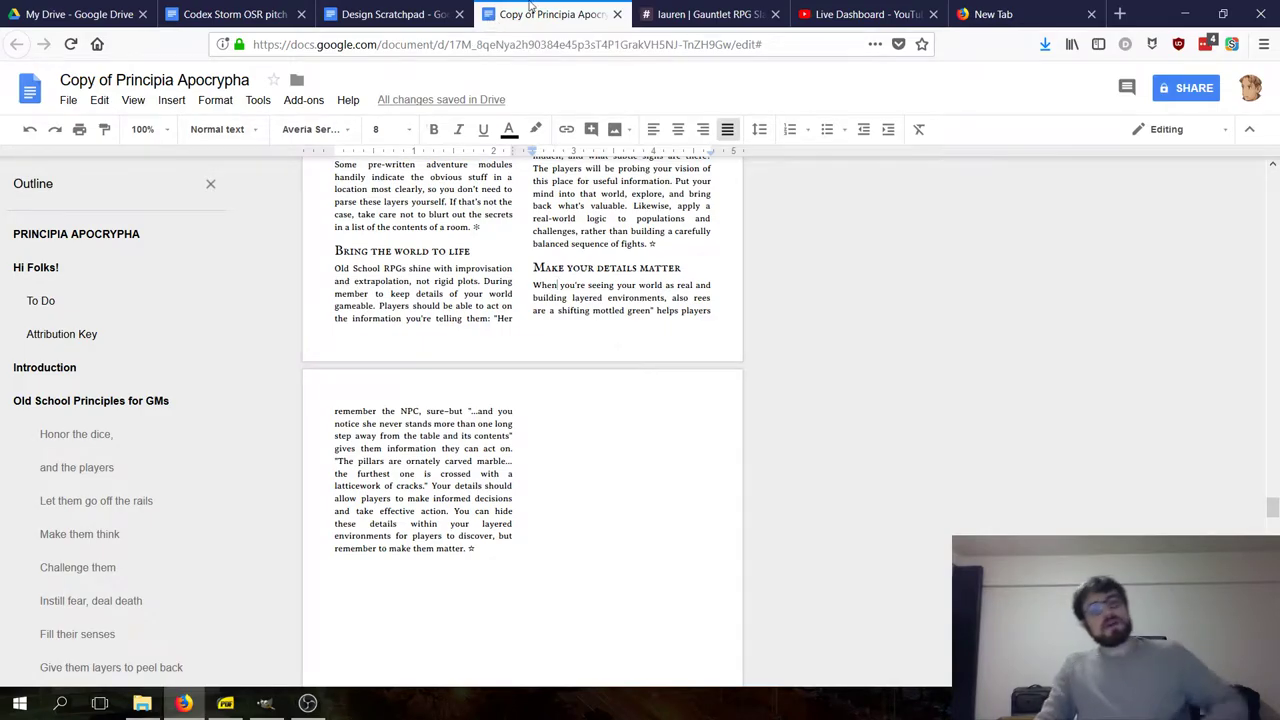
# - View the open Middarmark PDF and the GIMP image collage, then bring up the OBS streaming window
pyautogui.click(212, 704)
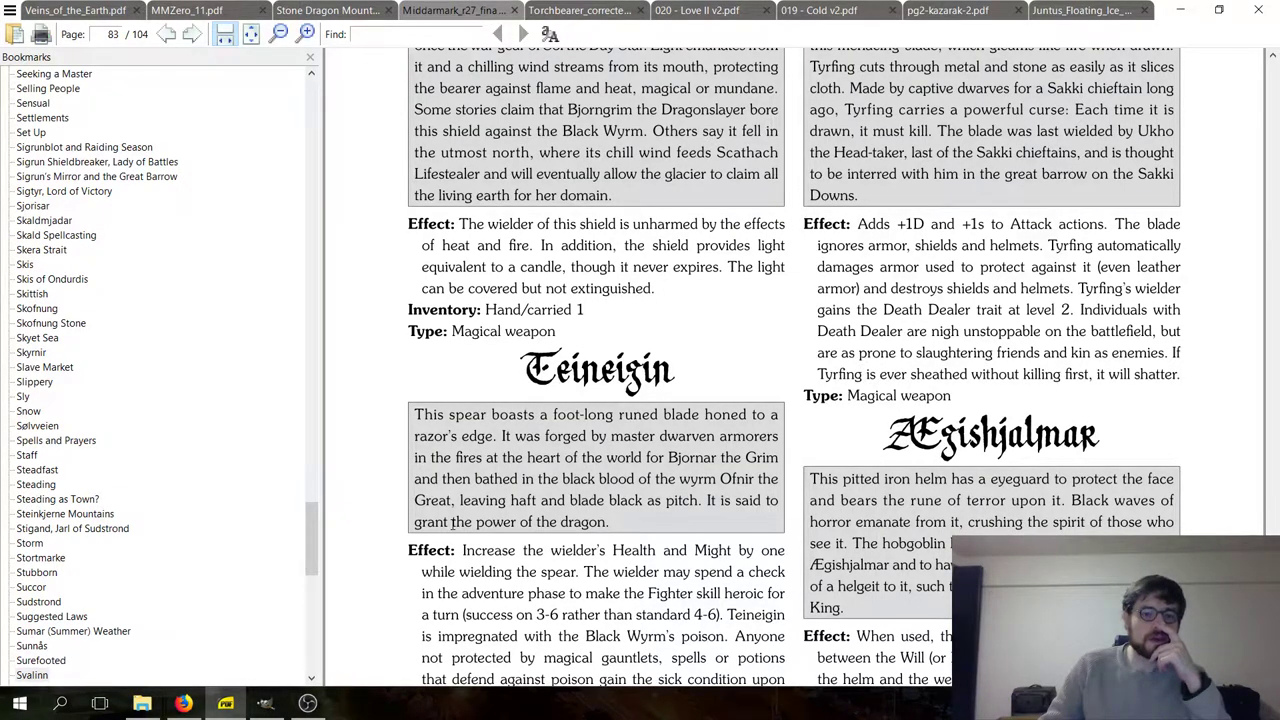
pyautogui.moveTo(266, 706)
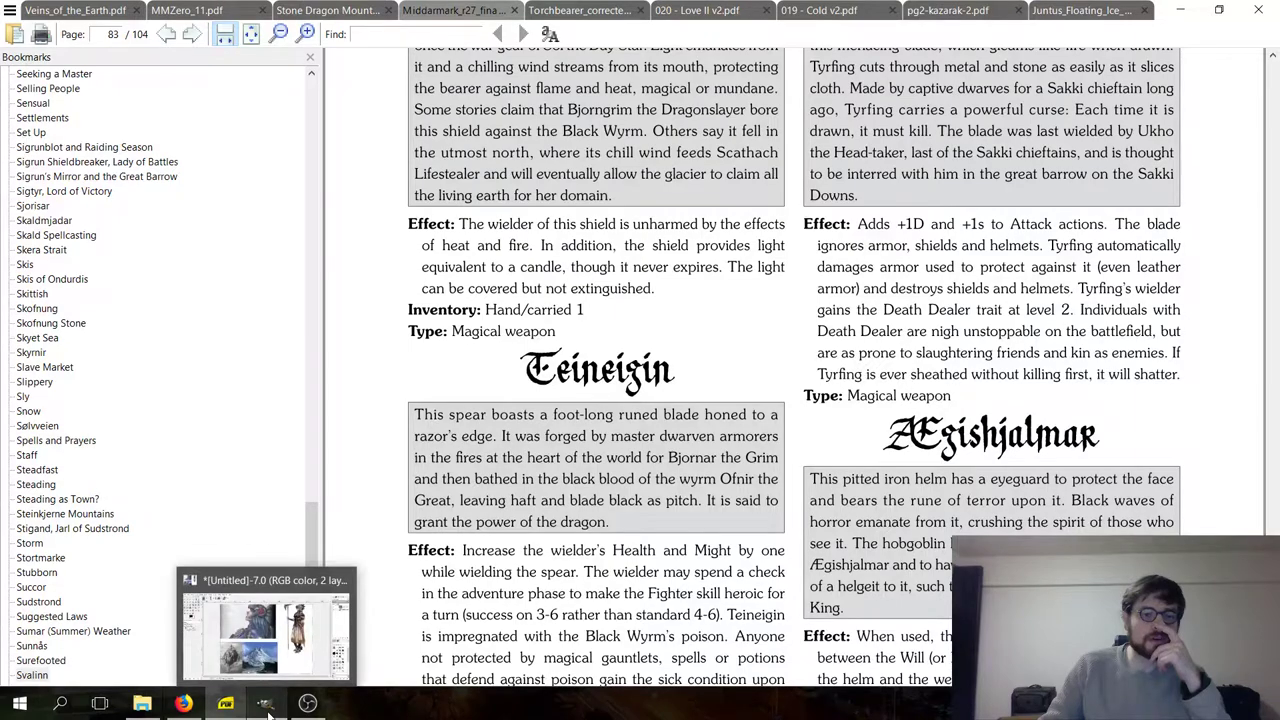
pyautogui.click(262, 705)
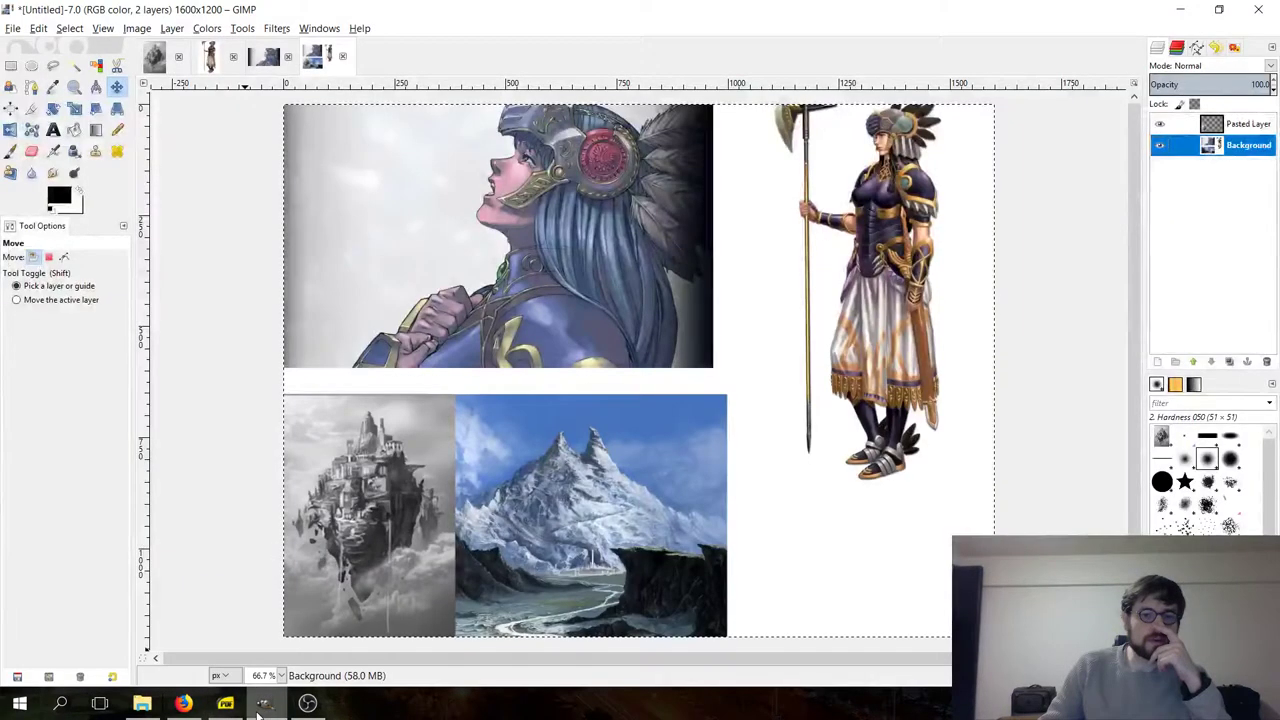
pyautogui.click(307, 704)
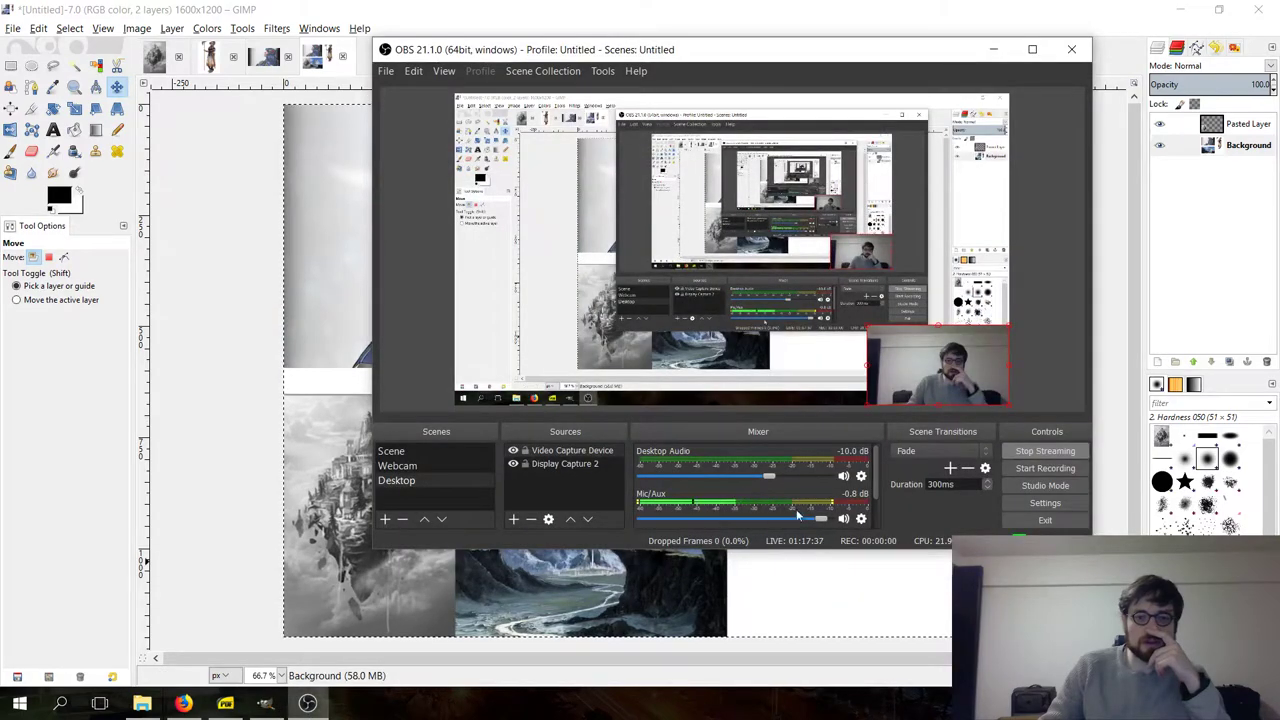
# - Mute the Mic/Aux audio and hide the Video Capture Device source in OBS, and return to the GIMP image collage
pyautogui.click(843, 519)
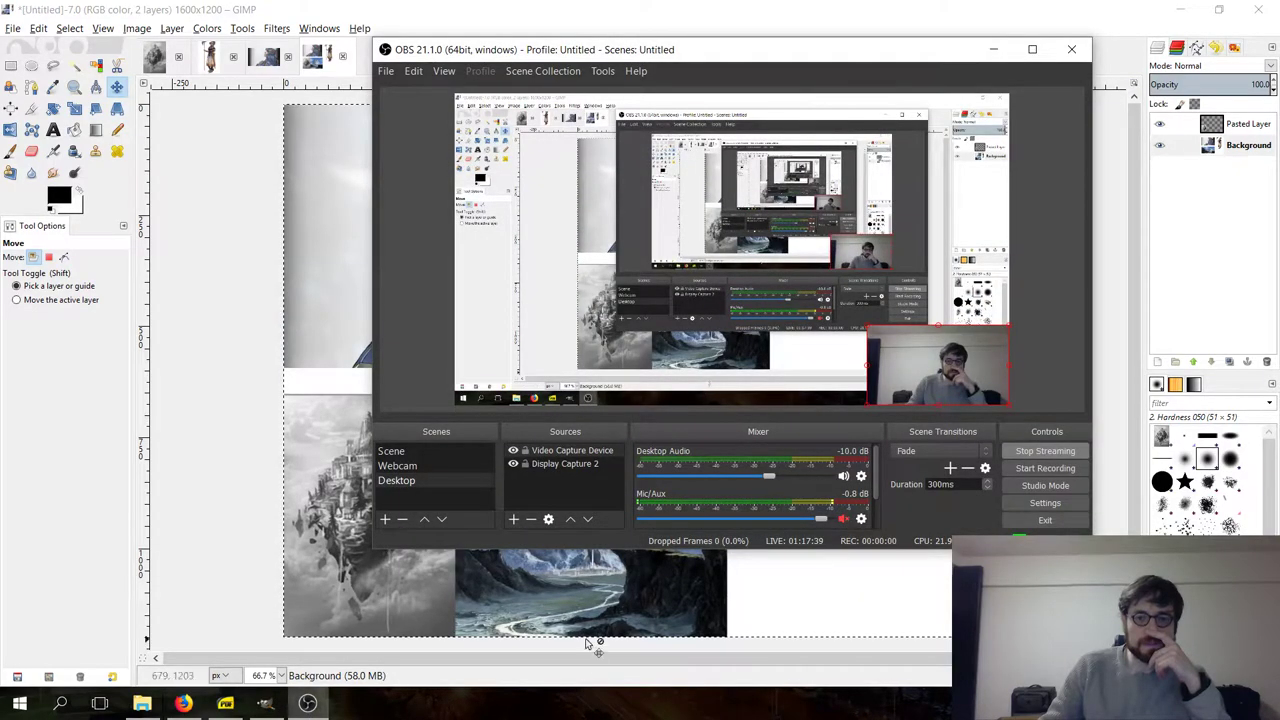
pyautogui.click(495, 640)
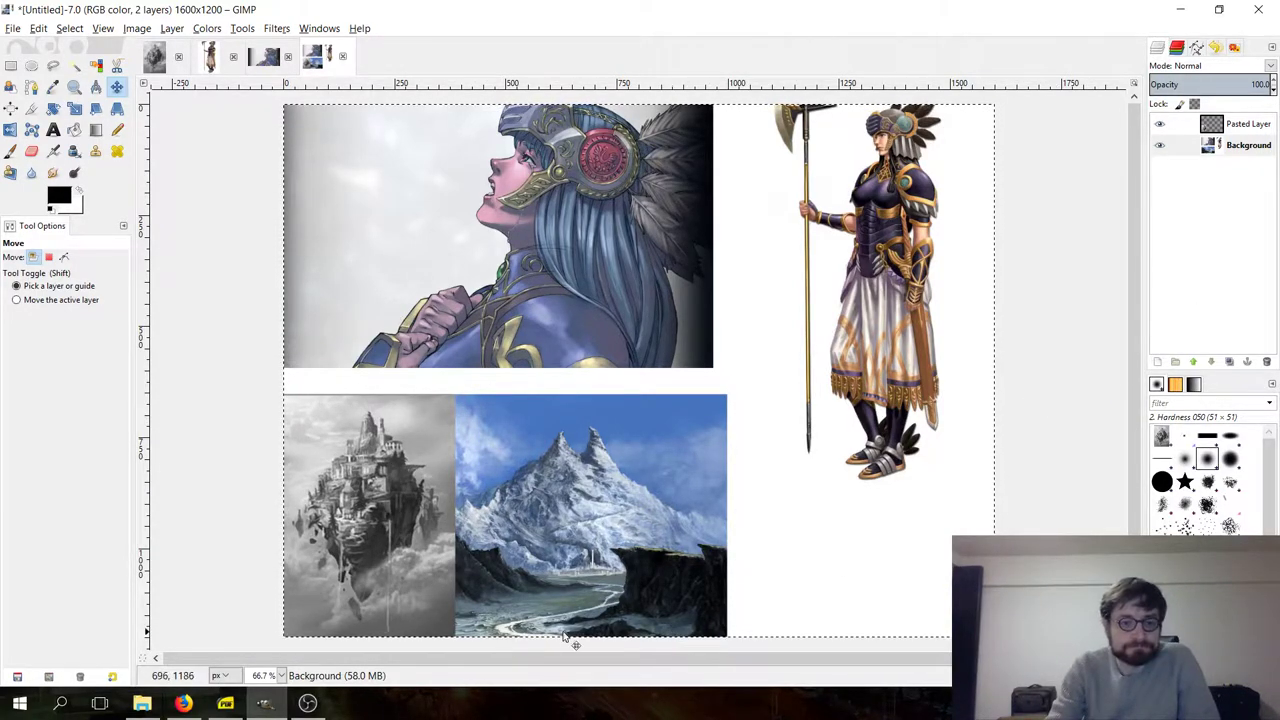
pyautogui.click(307, 703)
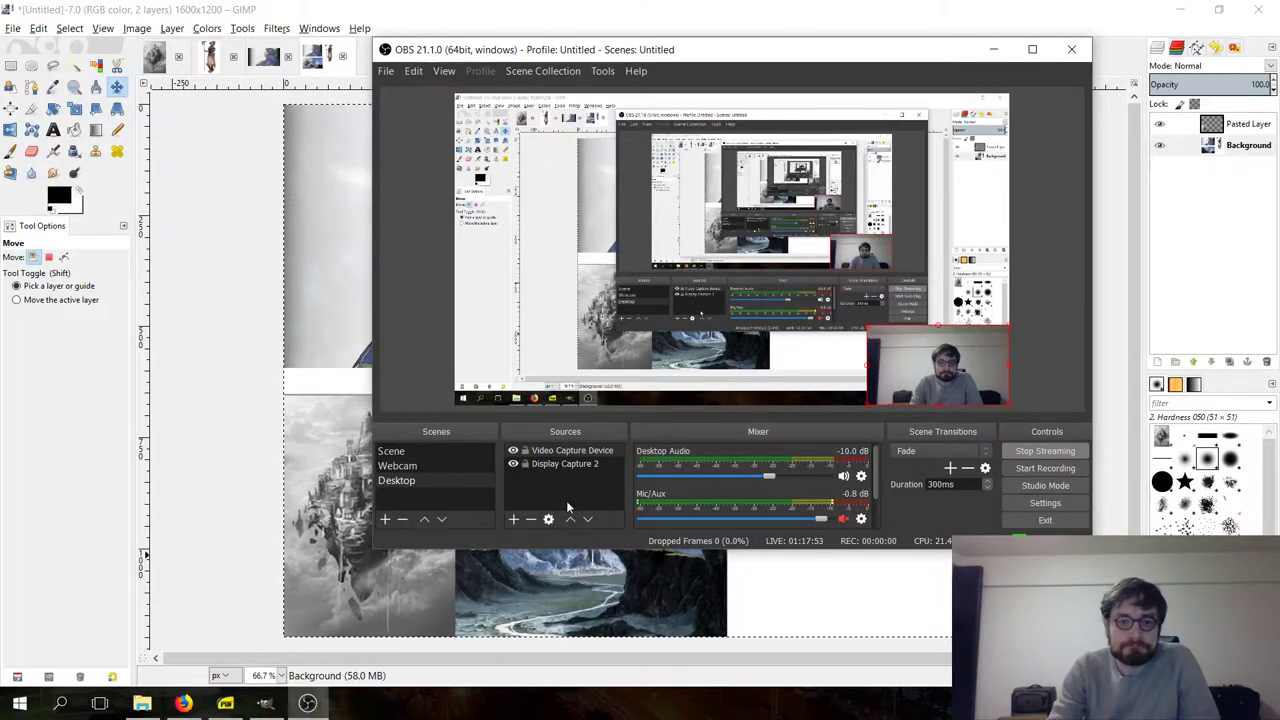
pyautogui.click(513, 451)
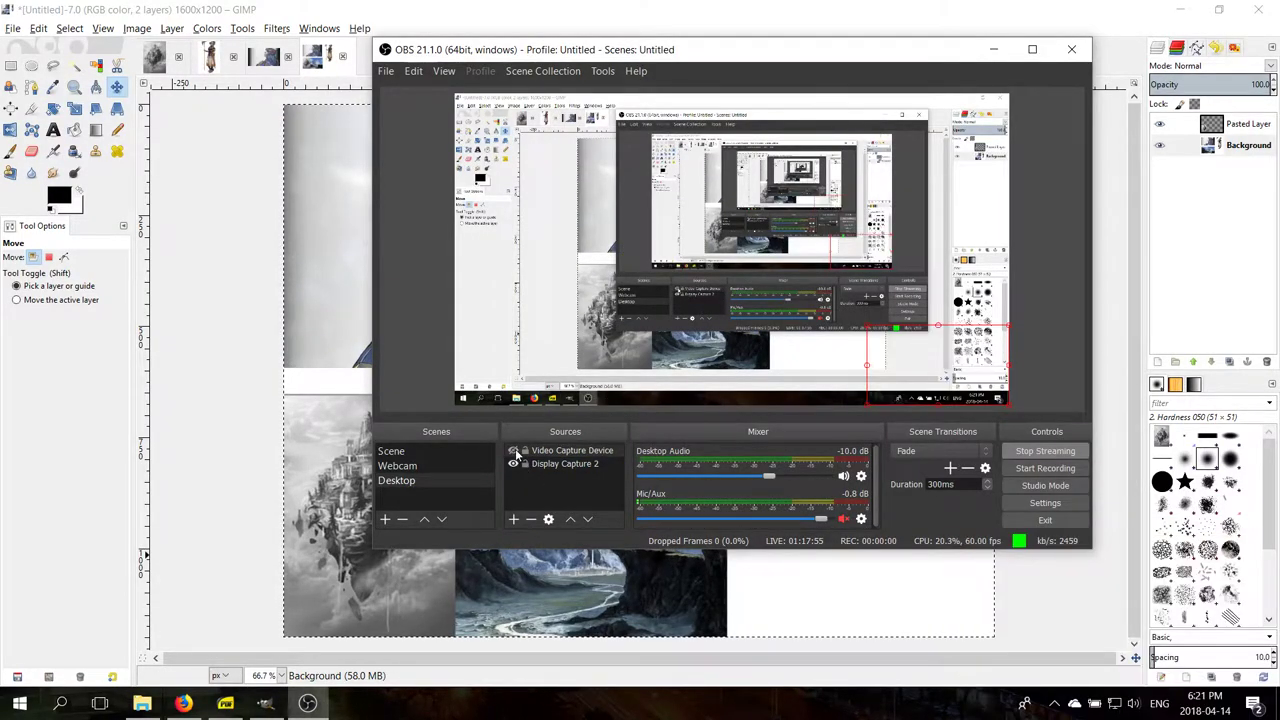
pyautogui.click(551, 641)
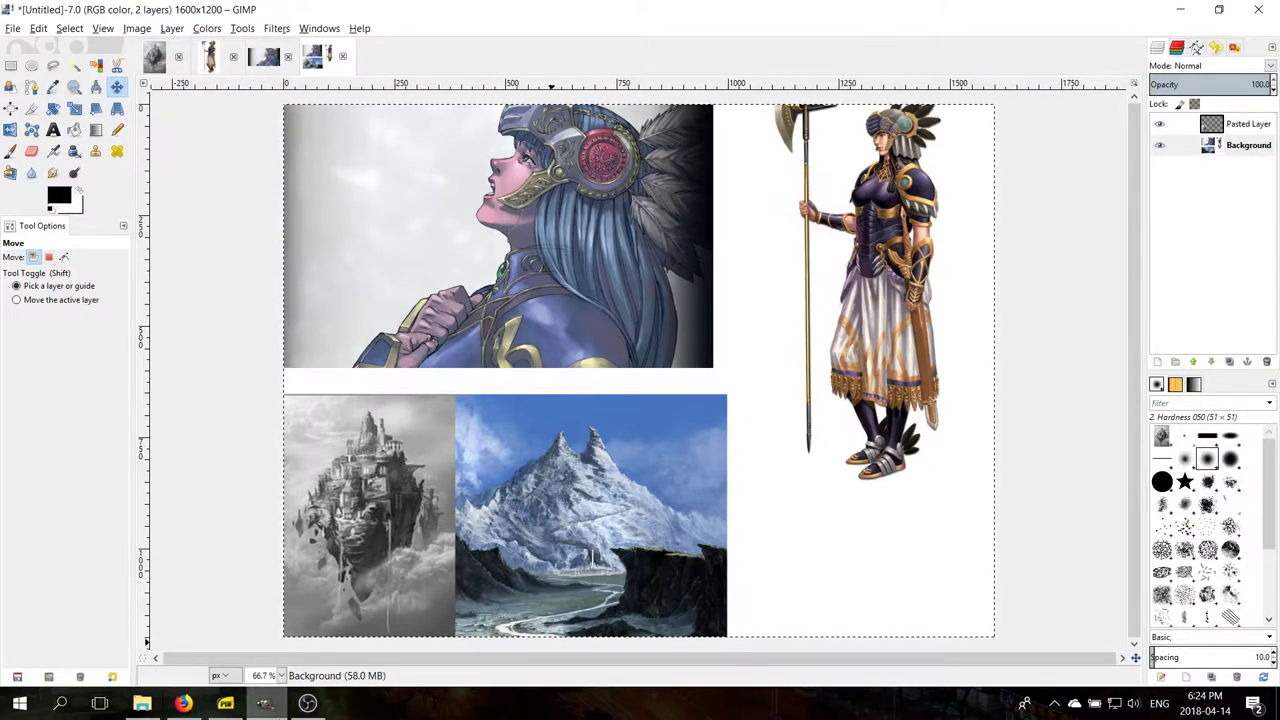
# - Unmute the Mic/Aux audio and show the Video Capture Device source again in OBS, and return to the GIMP collage
pyautogui.moveTo(278, 688)
pyautogui.click(307, 703)
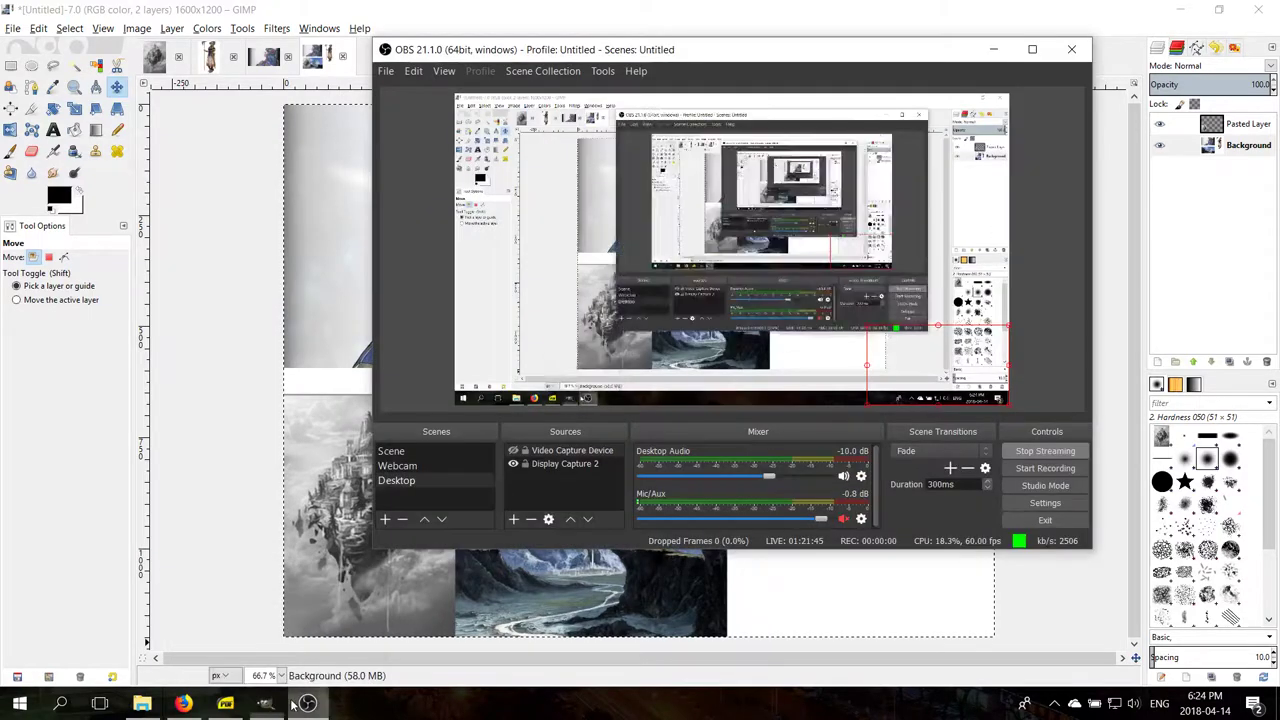
pyautogui.click(843, 519)
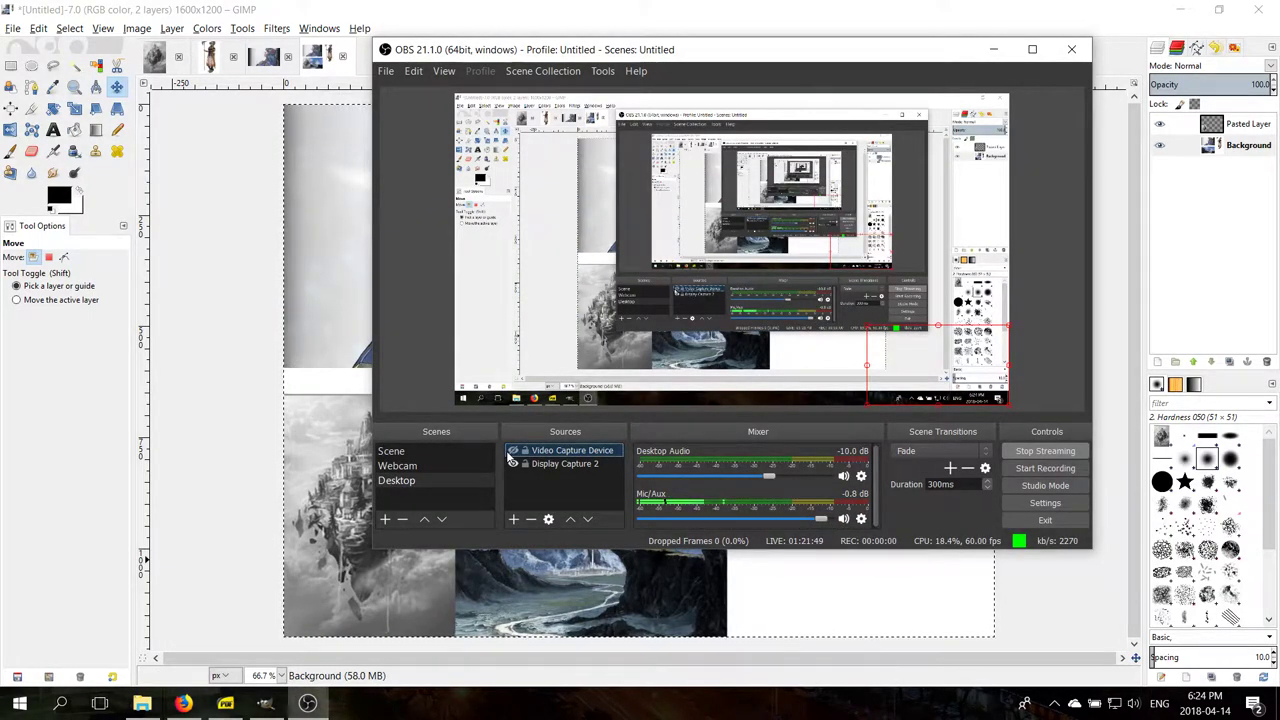
pyautogui.click(513, 452)
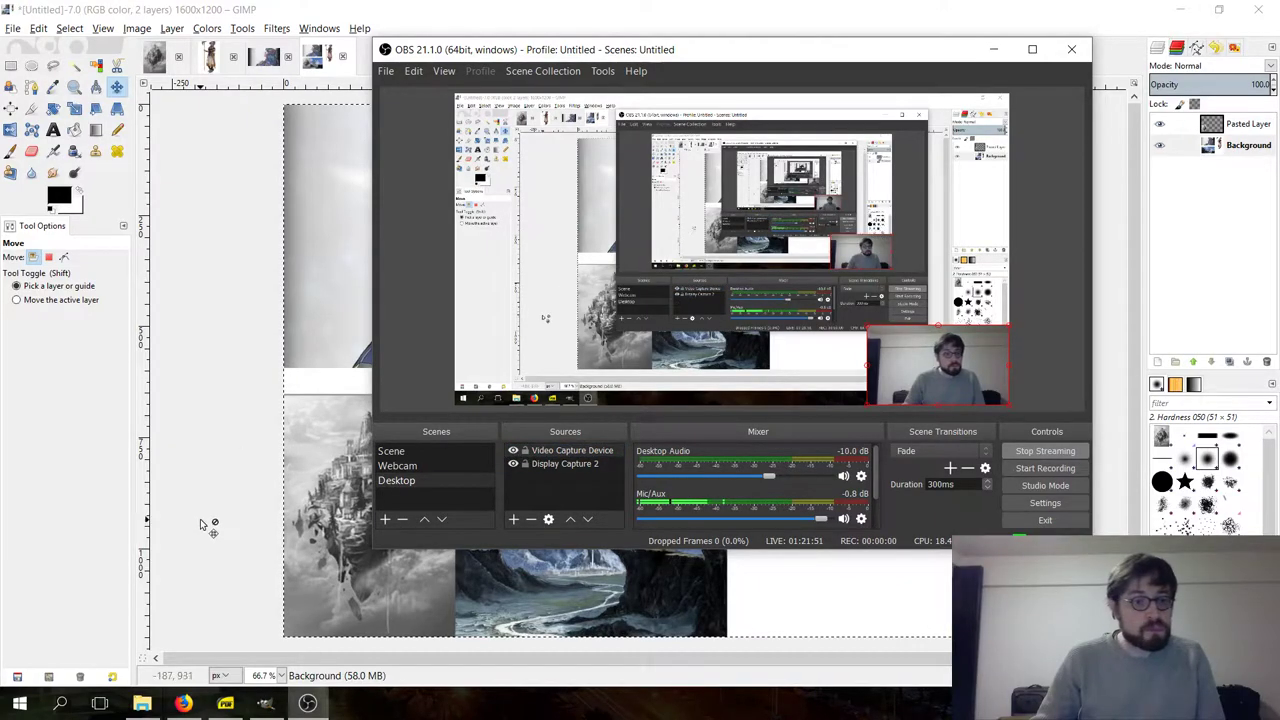
pyautogui.click(209, 526)
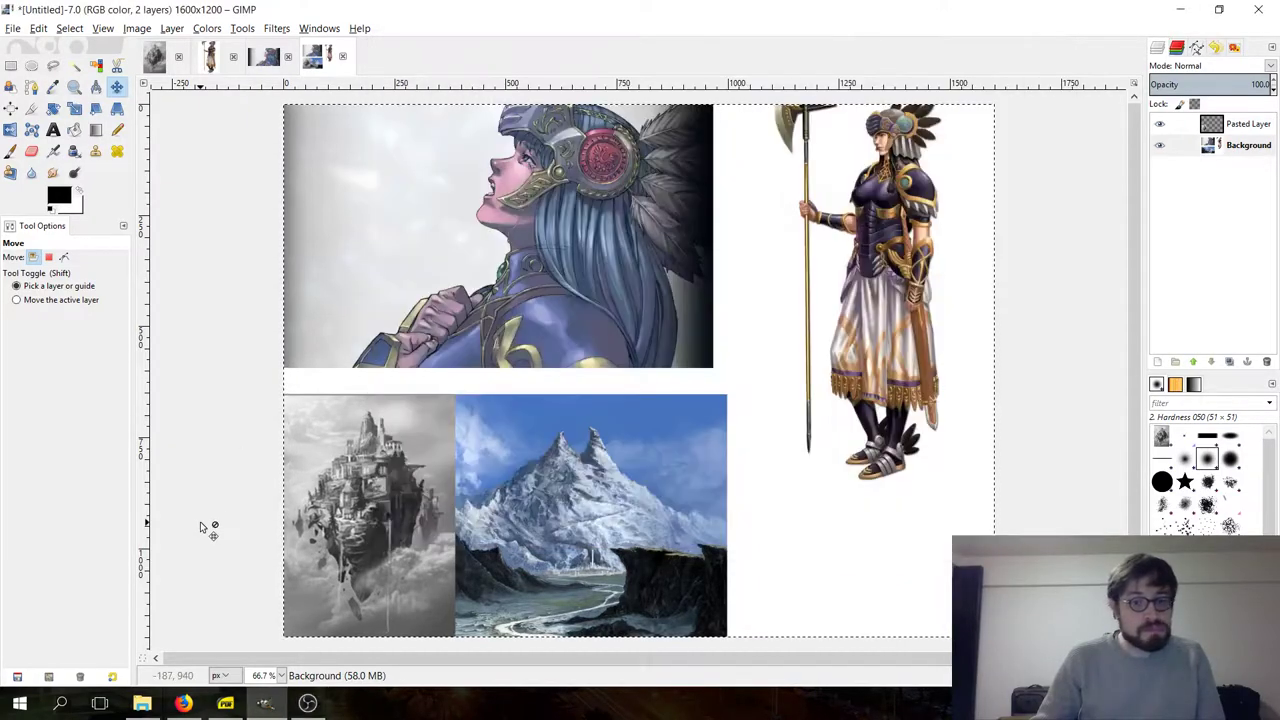
# - Switch to the PDF reader and view the title page of The Wreck of the Void Hatred in 019 - Cold v2.pdf
pyautogui.click(184, 704)
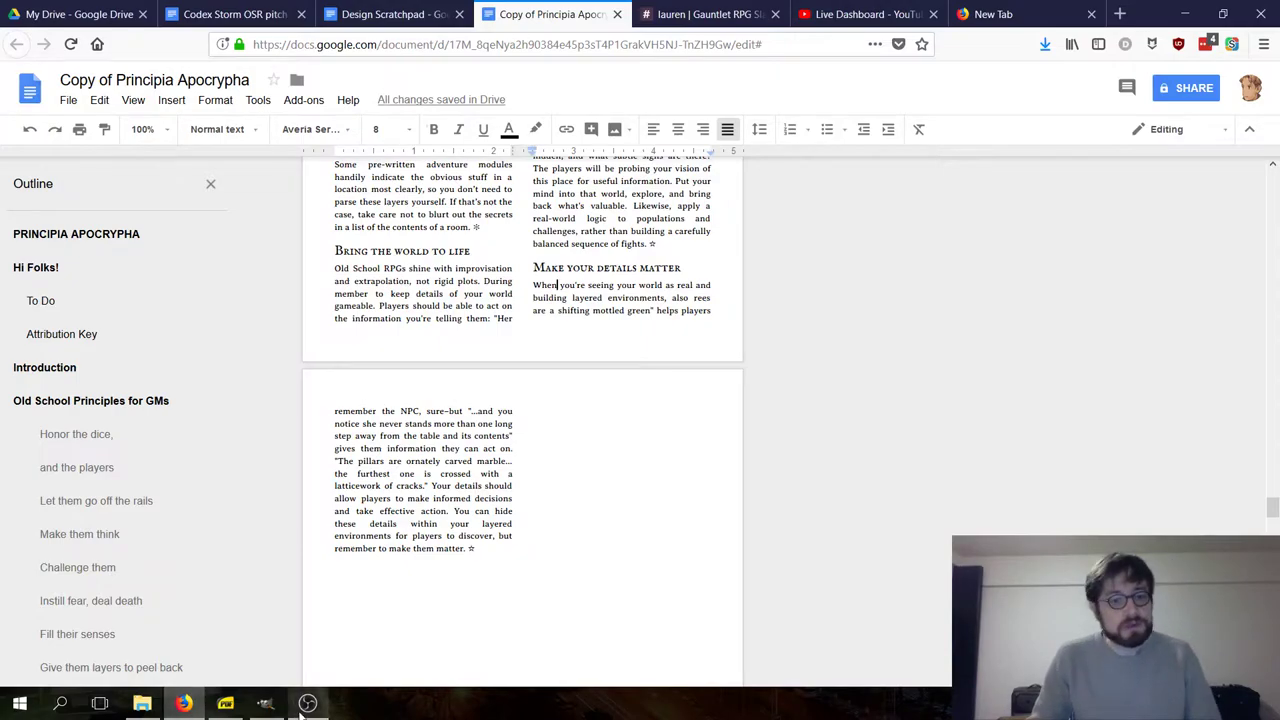
pyautogui.click(235, 708)
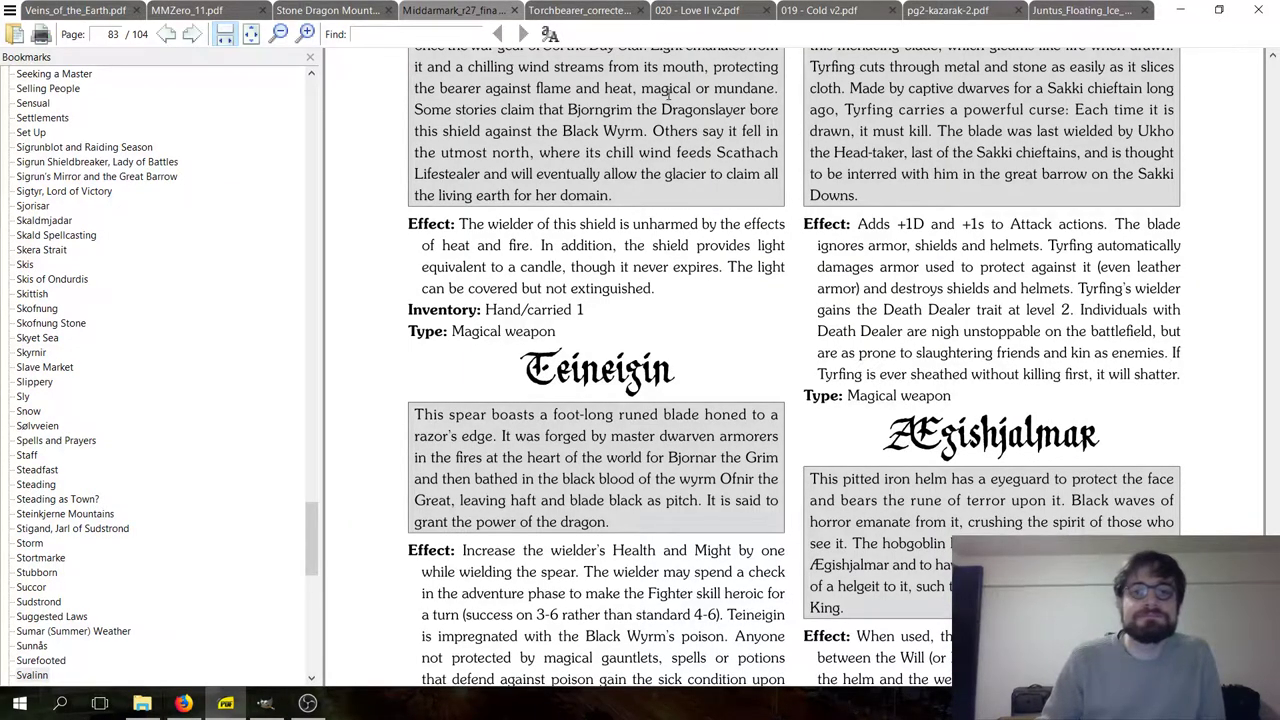
pyautogui.click(828, 12)
pyautogui.scroll(12, 760, 267)
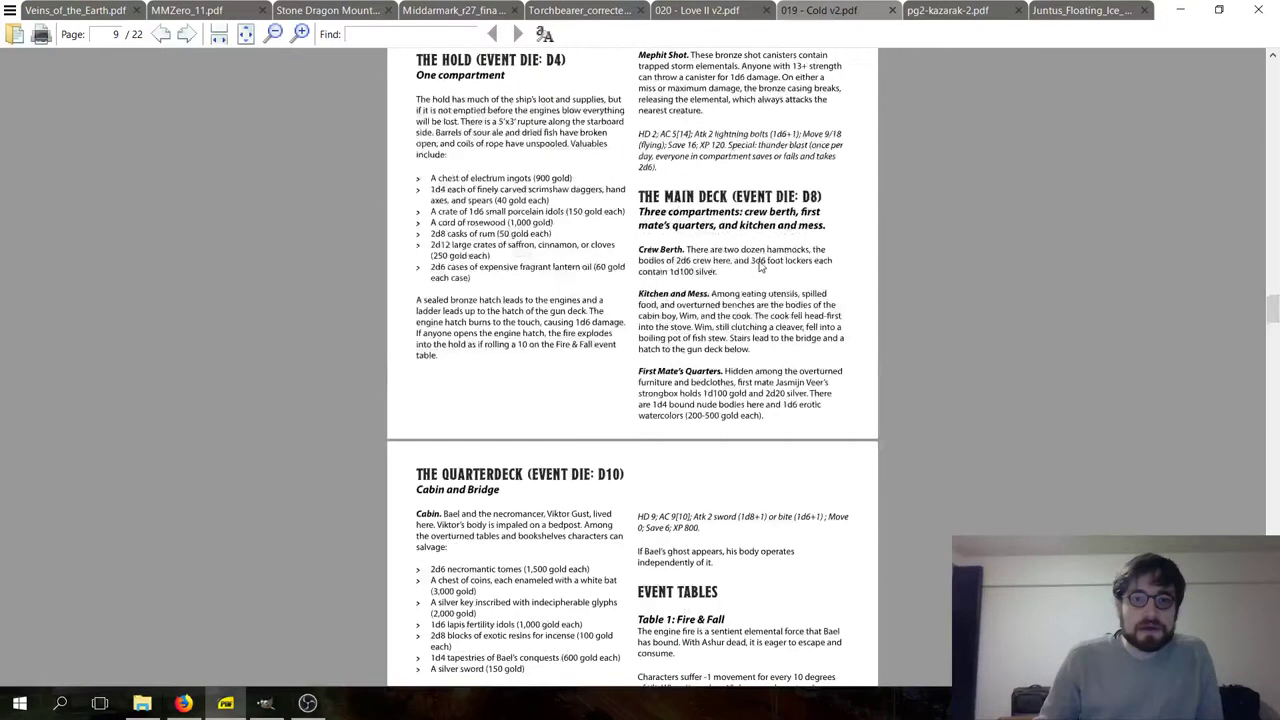
pyautogui.scroll(-1, 750, 265)
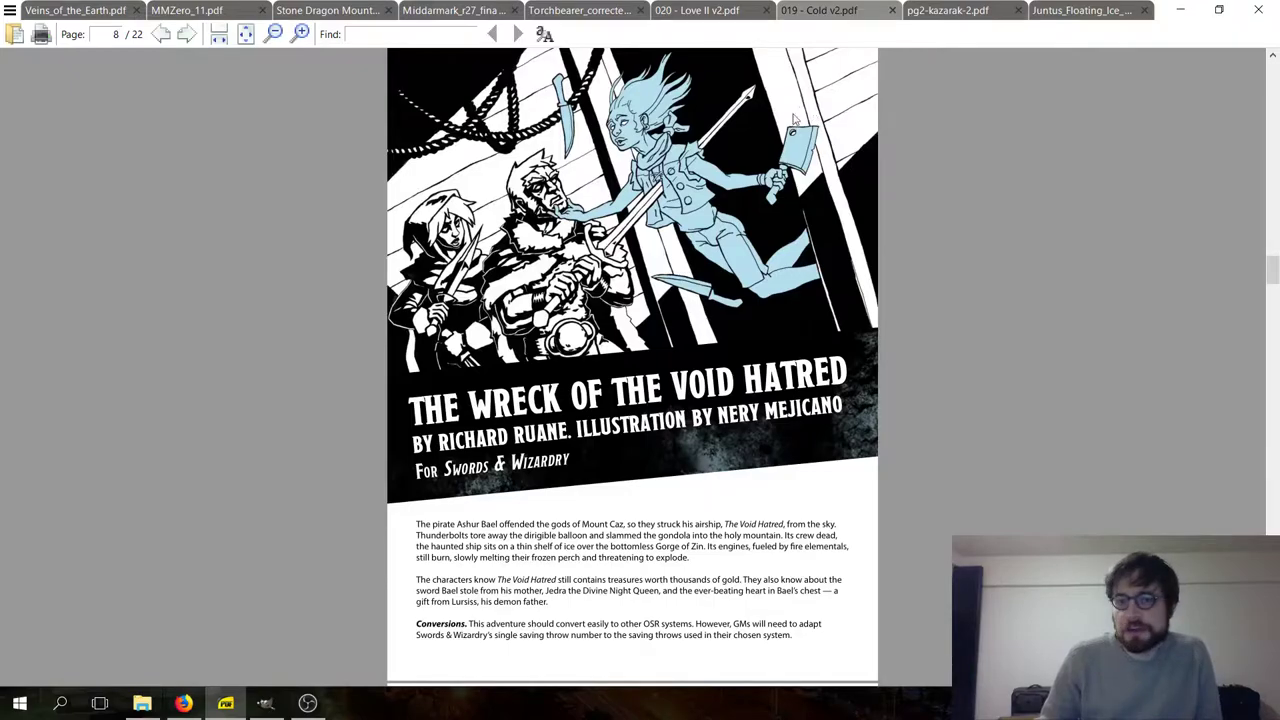
# - Bring up 020 - Love II v2.pdf and view the title page of A Game of Love
pyautogui.click(720, 12)
pyautogui.scroll(10, 652, 265)
pyautogui.scroll(-1, 652, 266)
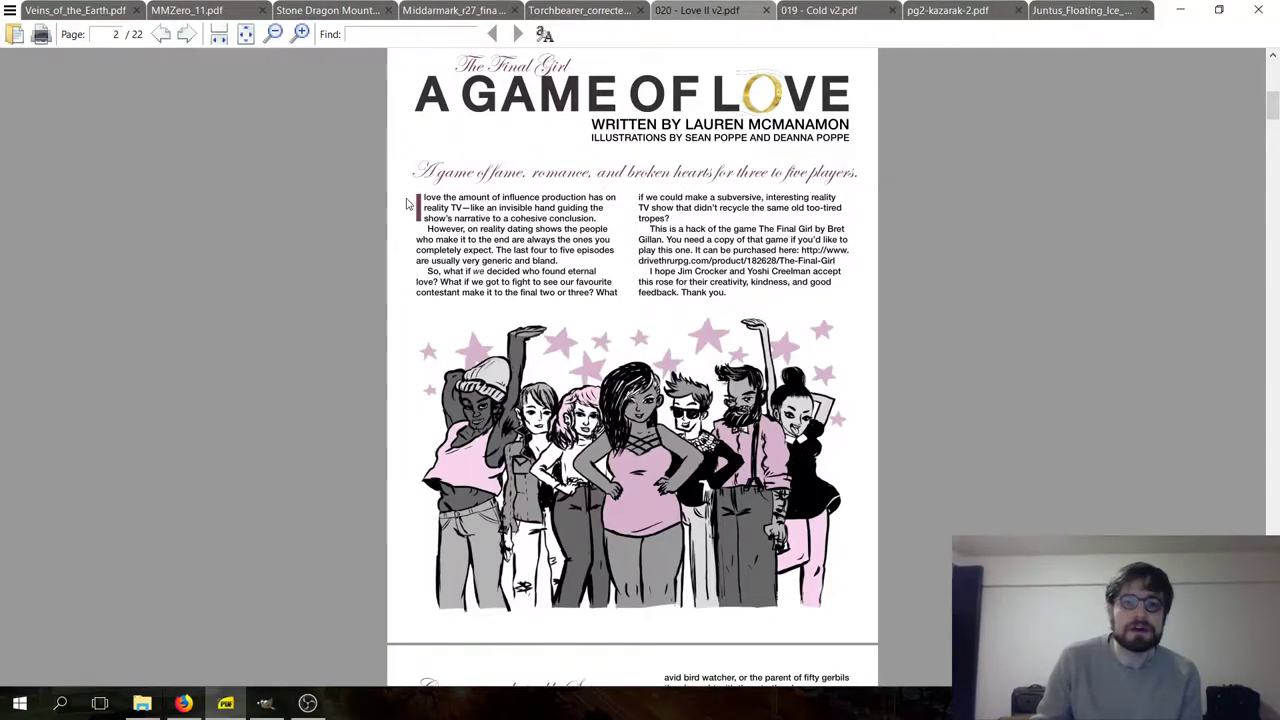
pyautogui.scroll(1, 410, 205)
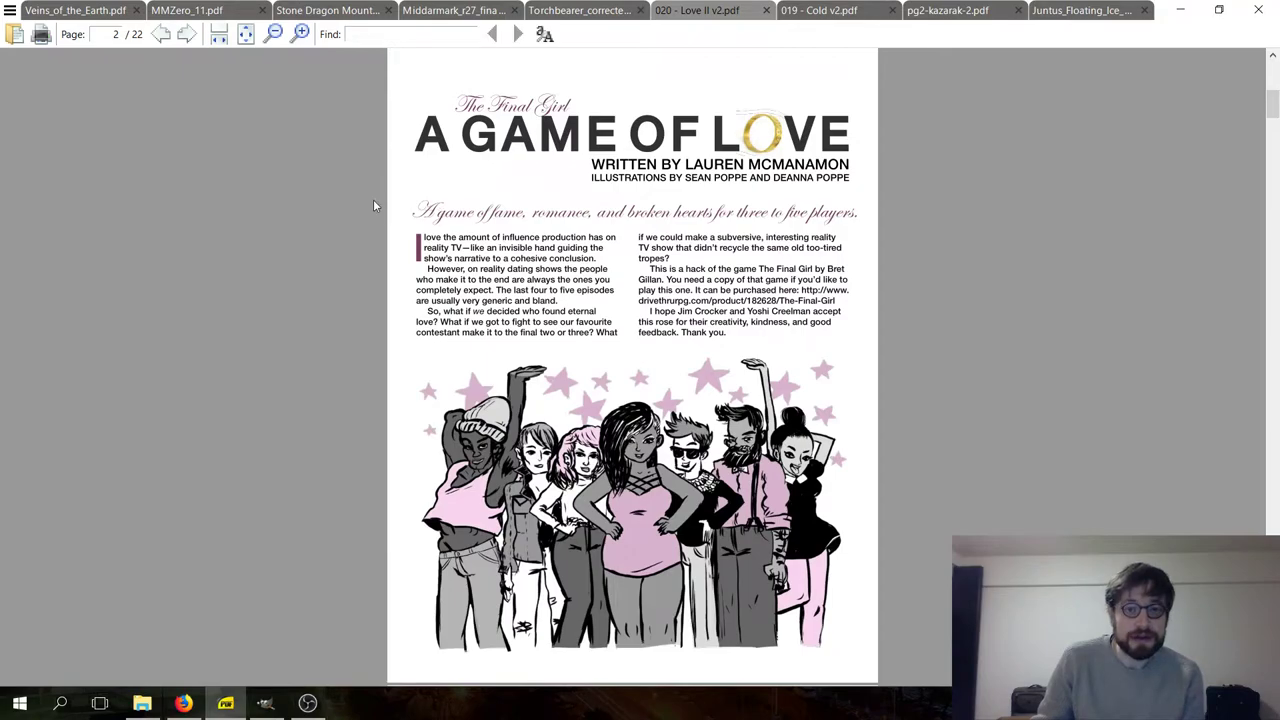
# - Highlight the tagline under A Game of Love's title, clear it, and highlight the introduction's opening sentence about reality TV production
pyautogui.moveTo(410, 205); pyautogui.dragTo(876, 205)
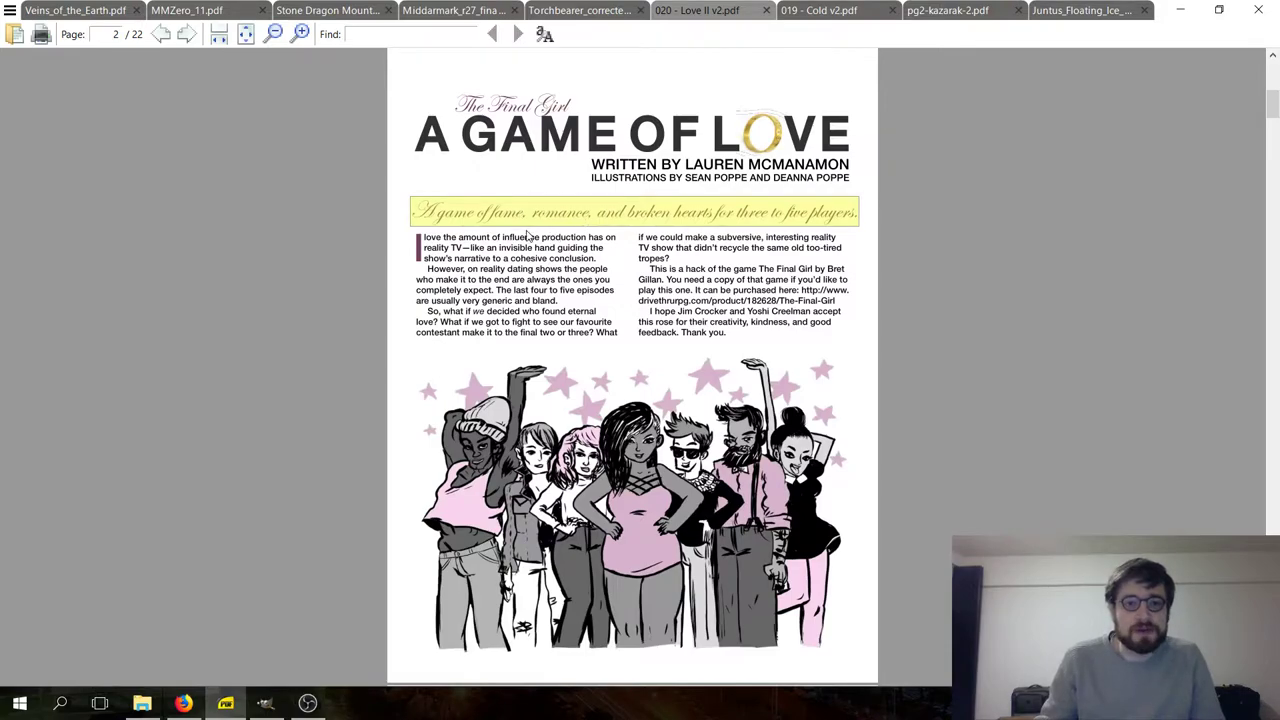
pyautogui.click(486, 236)
pyautogui.scroll(1, 418, 238)
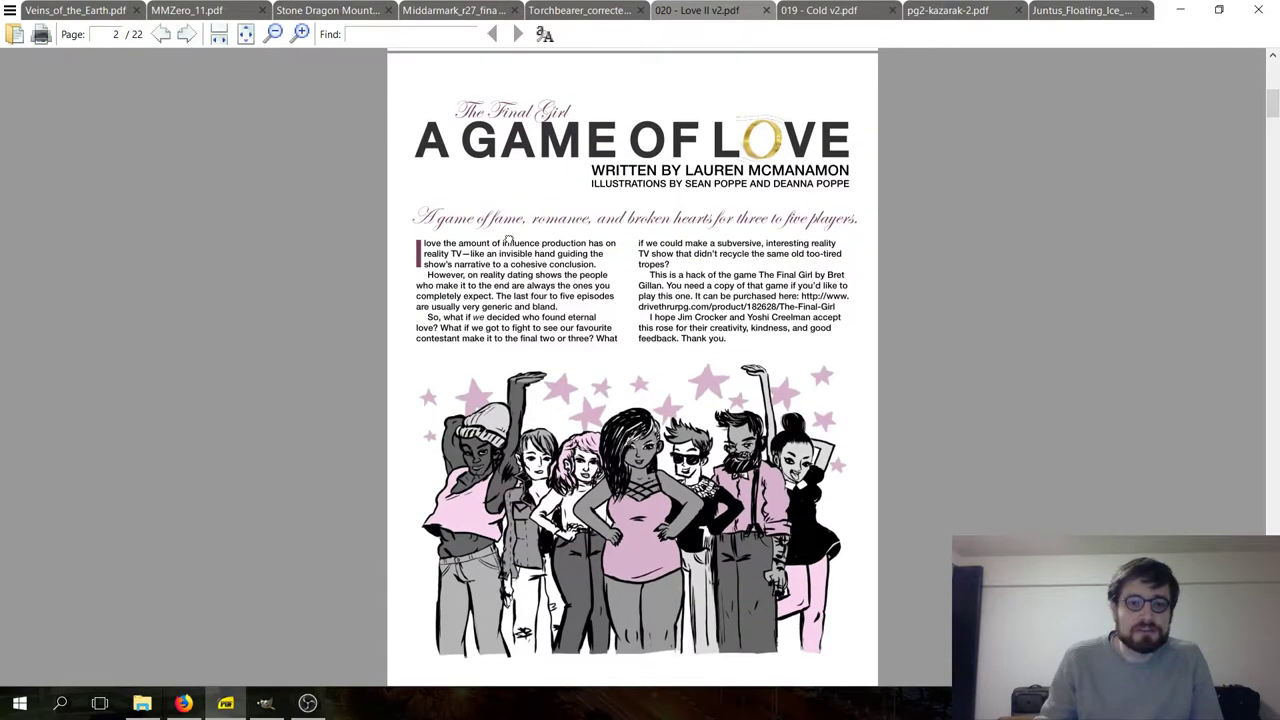
pyautogui.moveTo(416, 244); pyautogui.dragTo(598, 264)
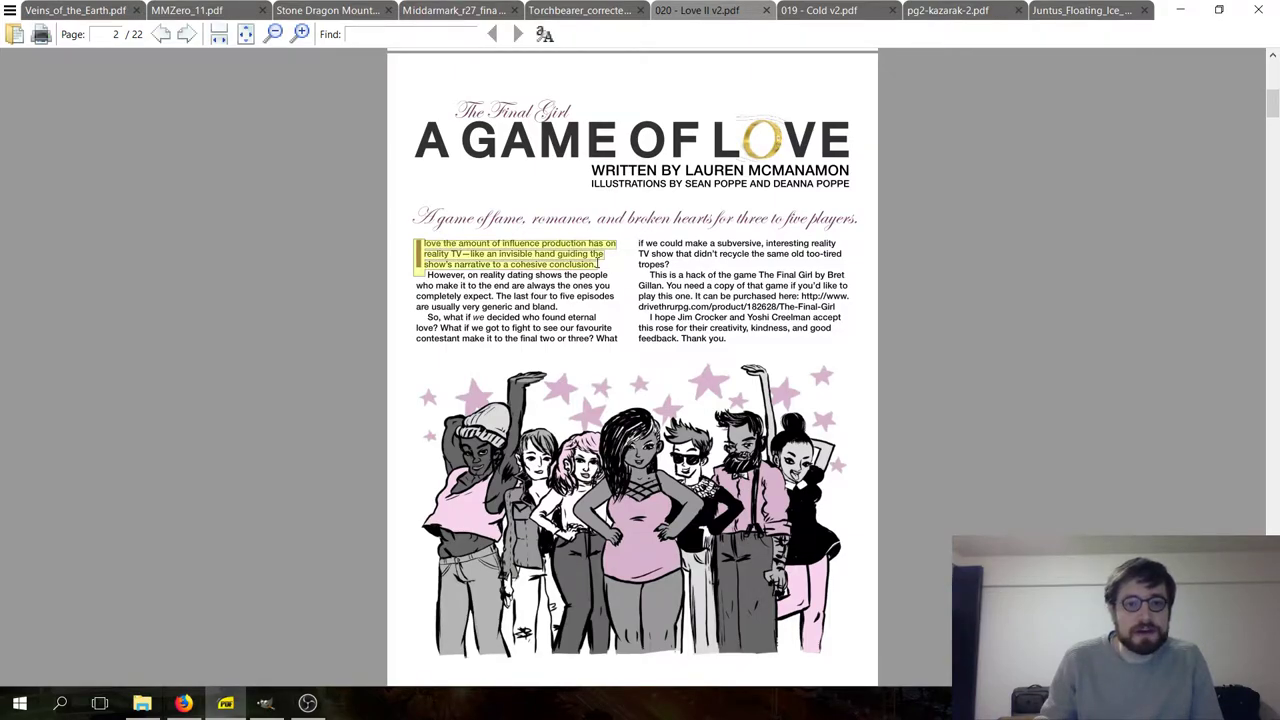